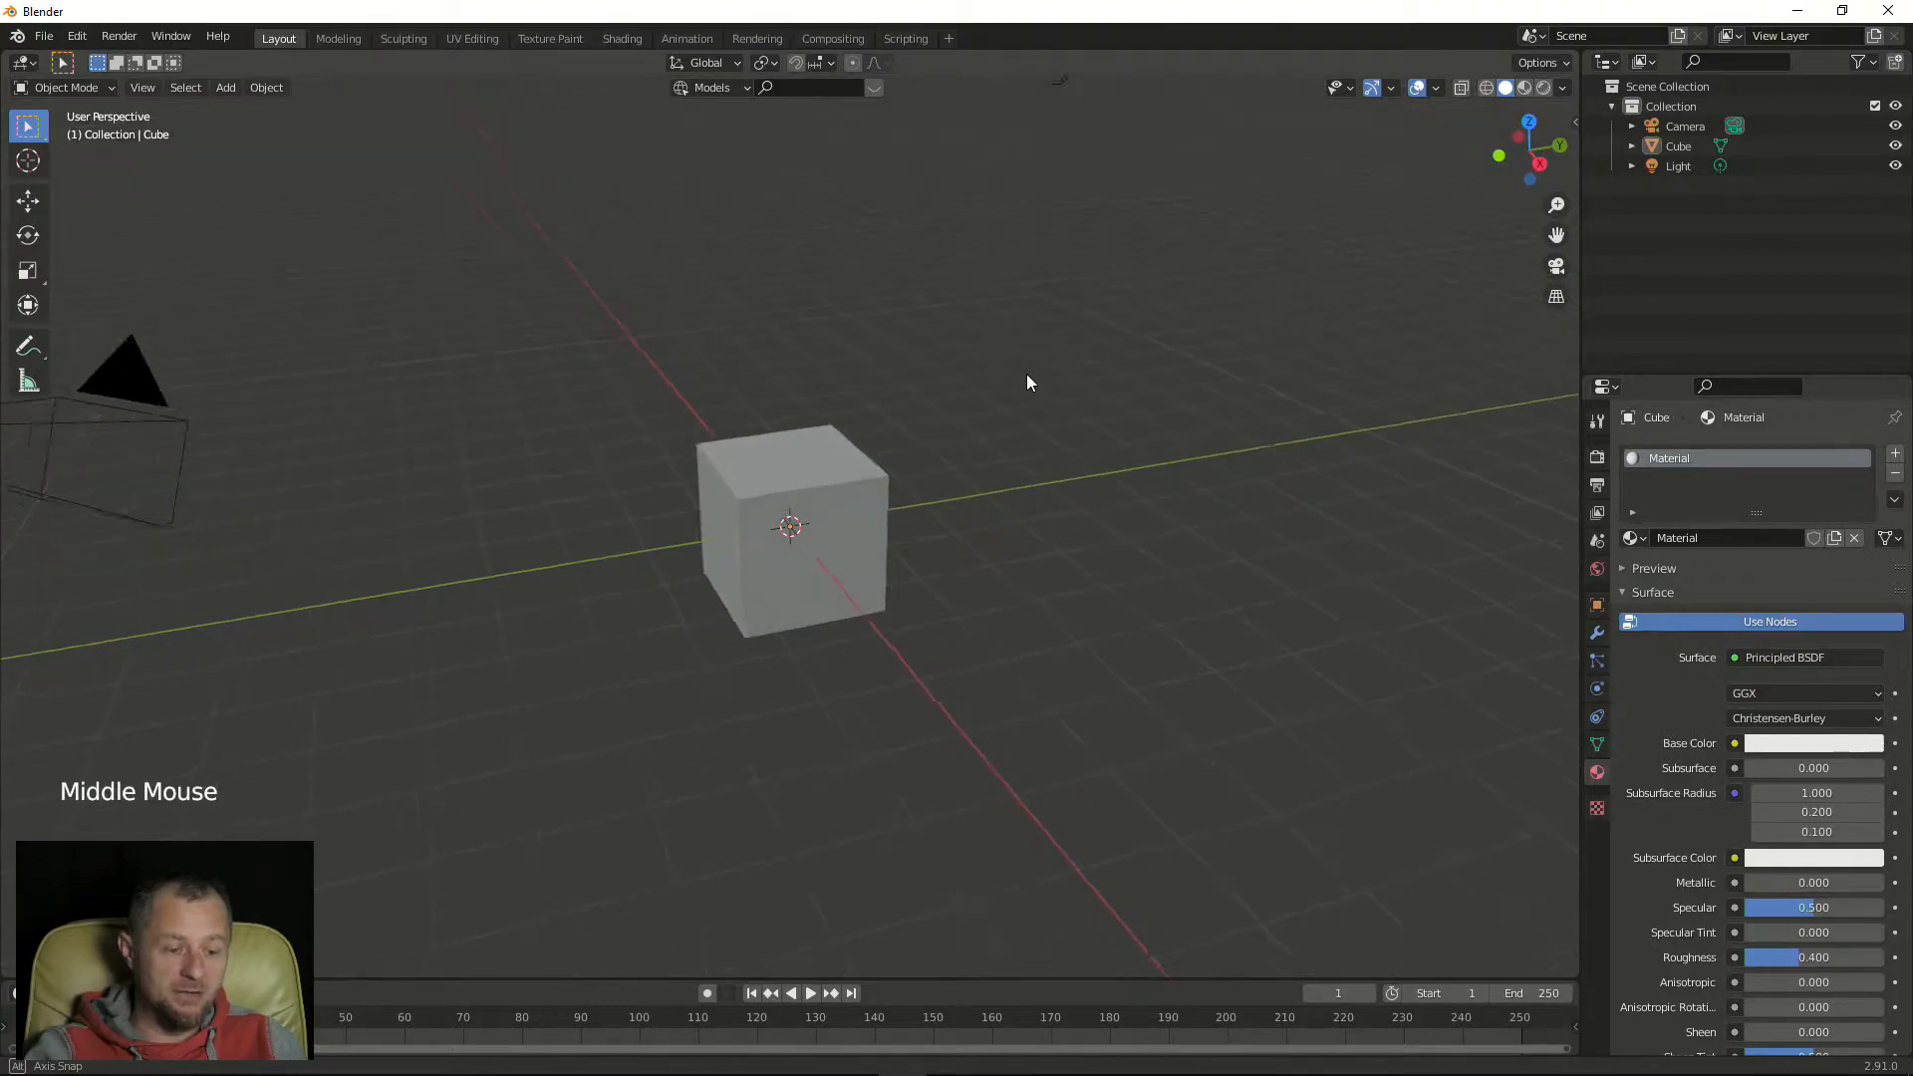
{"action": "scroll", "coordinate": [764, 456], "scroll_direction": "up", "scroll_amount": 4}
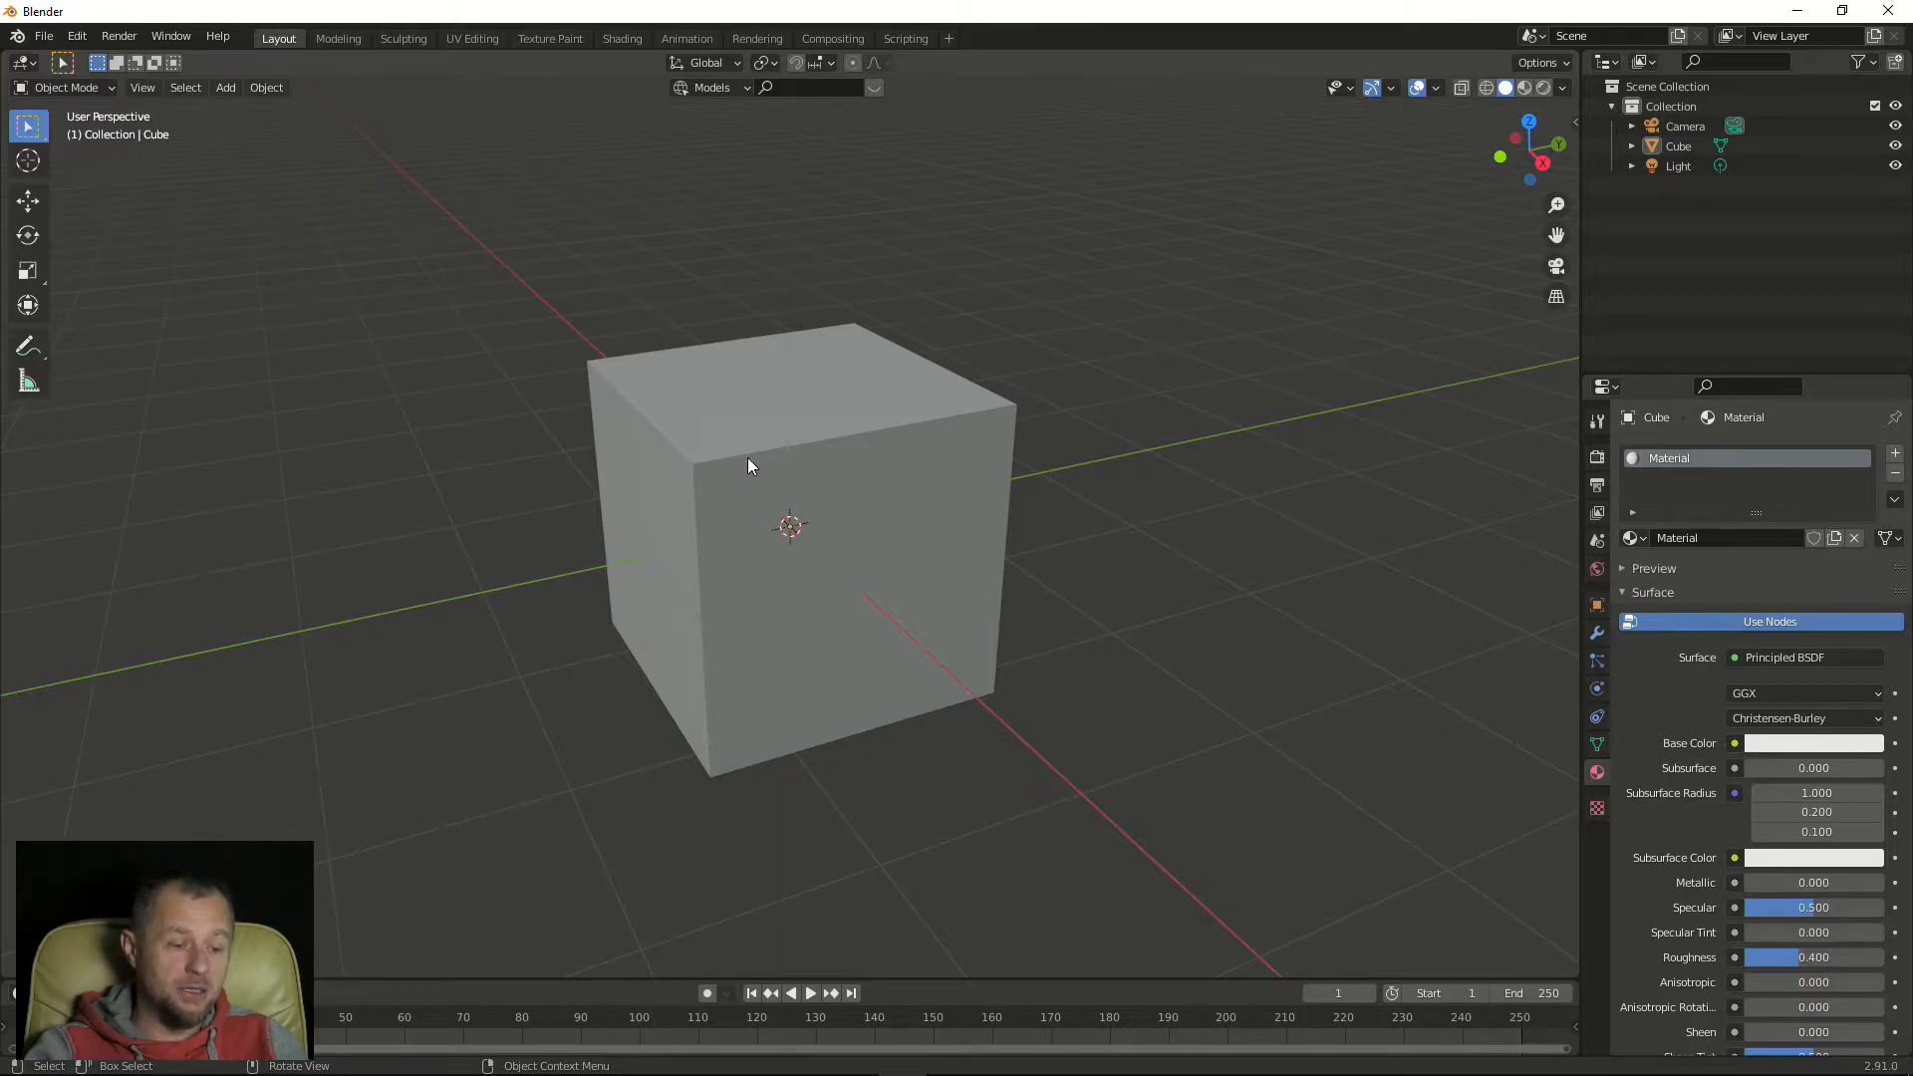
{"action": "scroll", "coordinate": [737, 439], "scroll_direction": "up", "scroll_amount": 1}
{"action": "mouse_move", "coordinate": [751, 439]}
{"action": "middle_mouse_down"}
{"action": "mouse_move", "coordinate": [799, 451]}
{"action": "mouse_move", "coordinate": [756, 464]}
{"action": "mouse_move", "coordinate": [744, 437]}
{"action": "middle_mouse_up"}
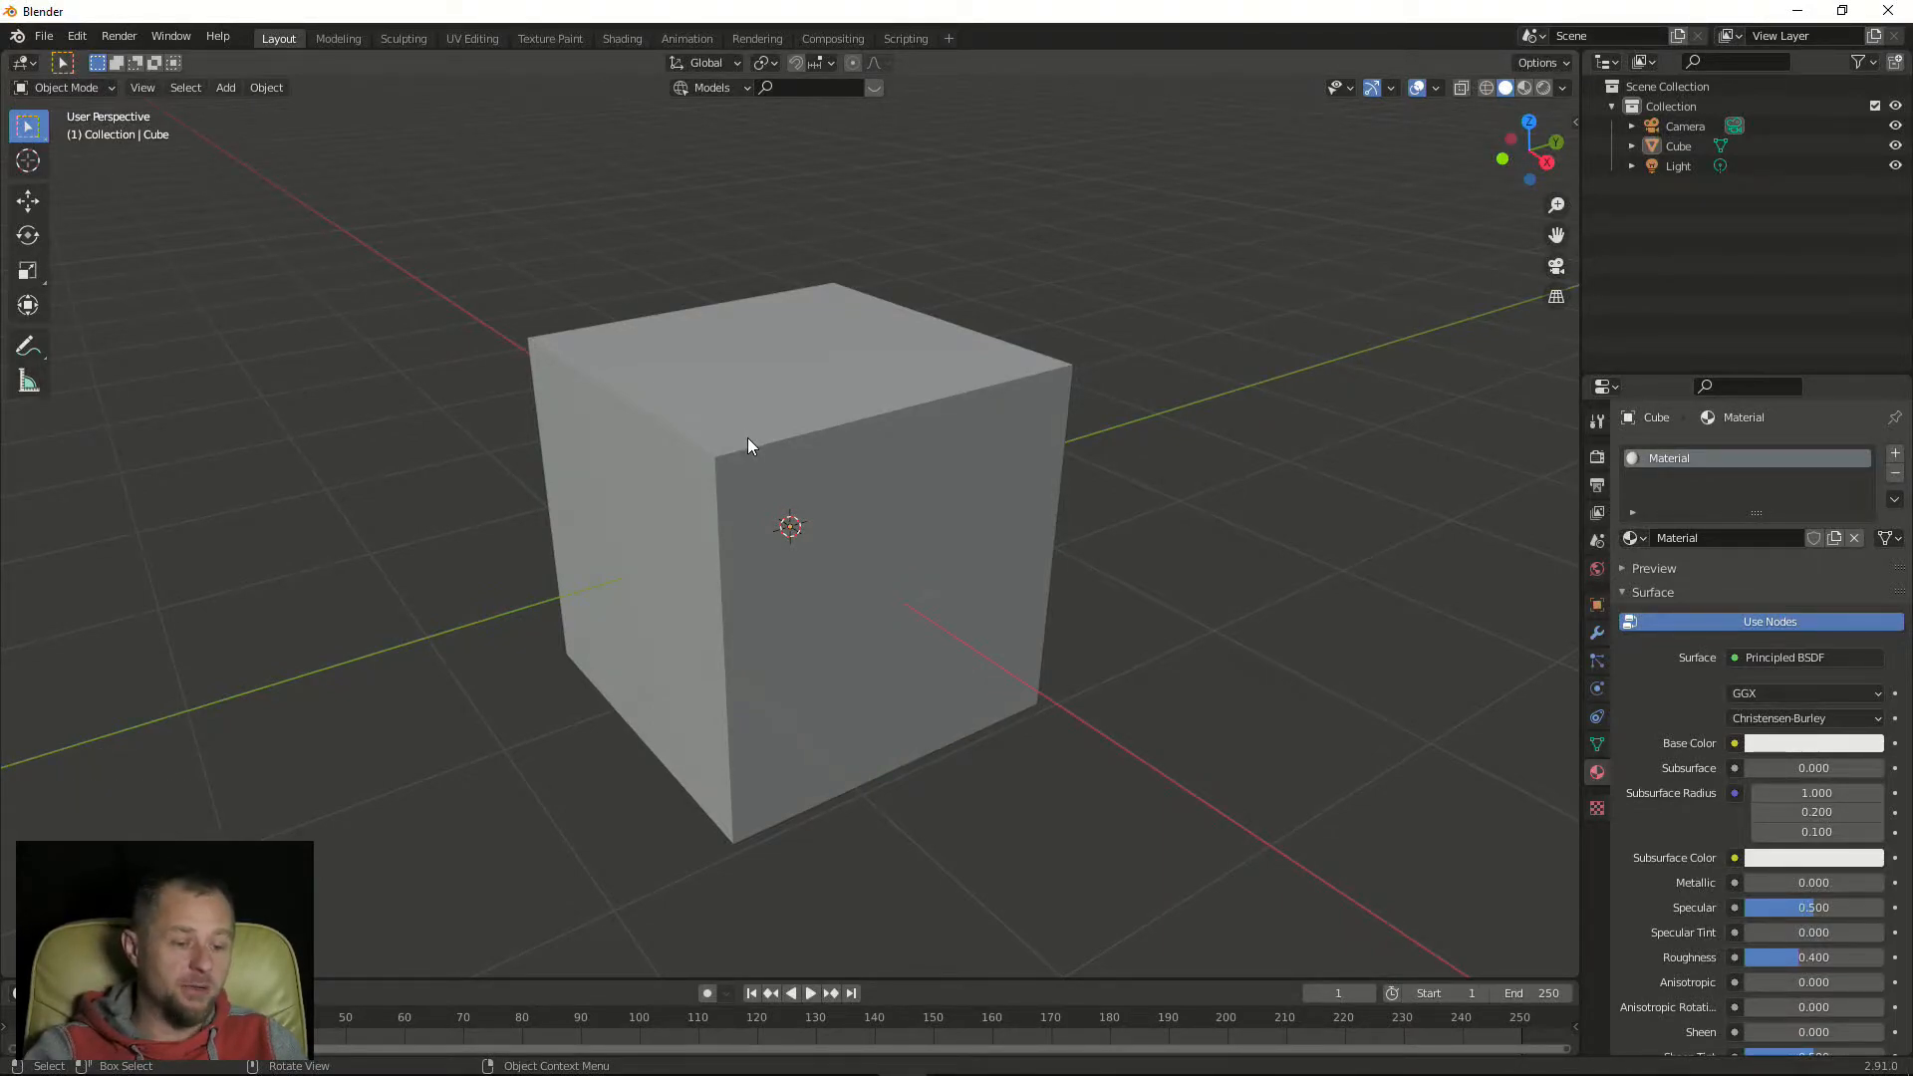
{"action": "middle_click_drag", "start_coordinate": [767, 441], "coordinate": [685, 391]}
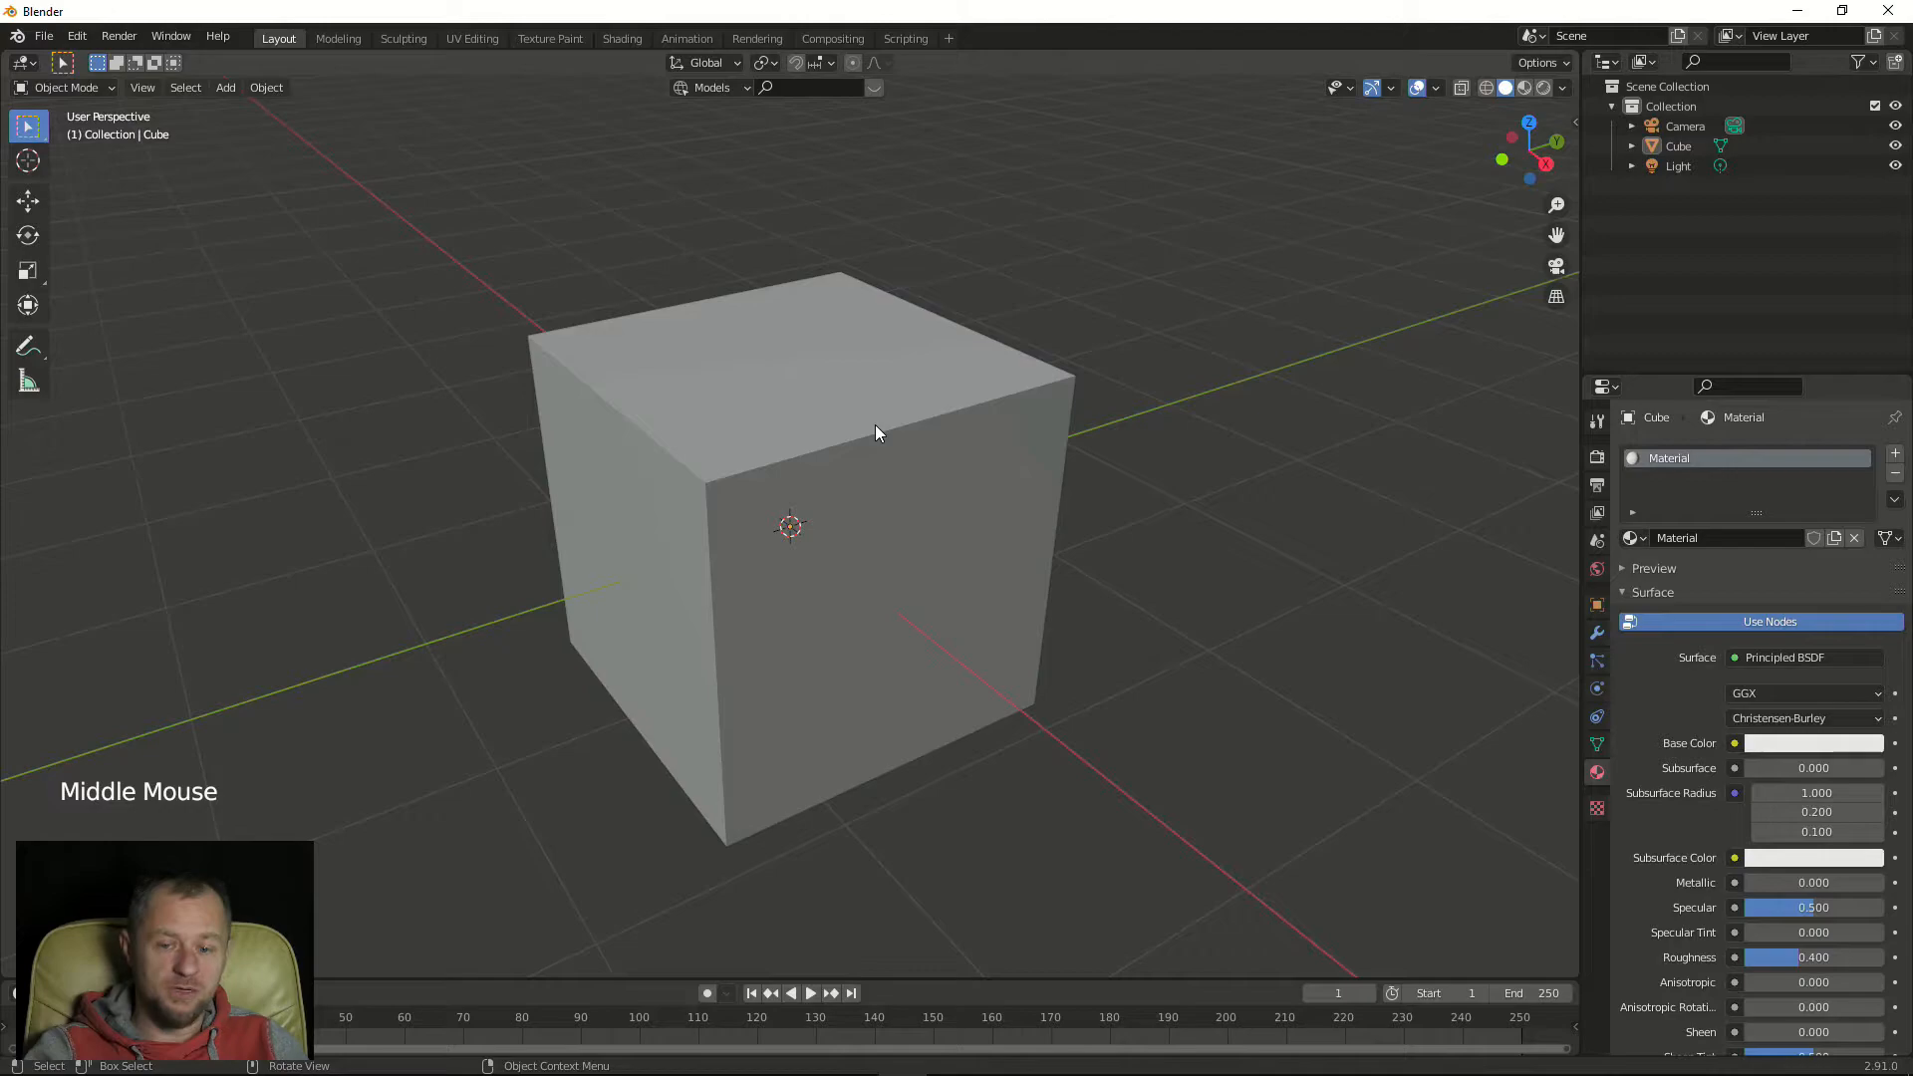
{"action": "middle_click_drag", "start_coordinate": [727, 393], "coordinate": [756, 389]}
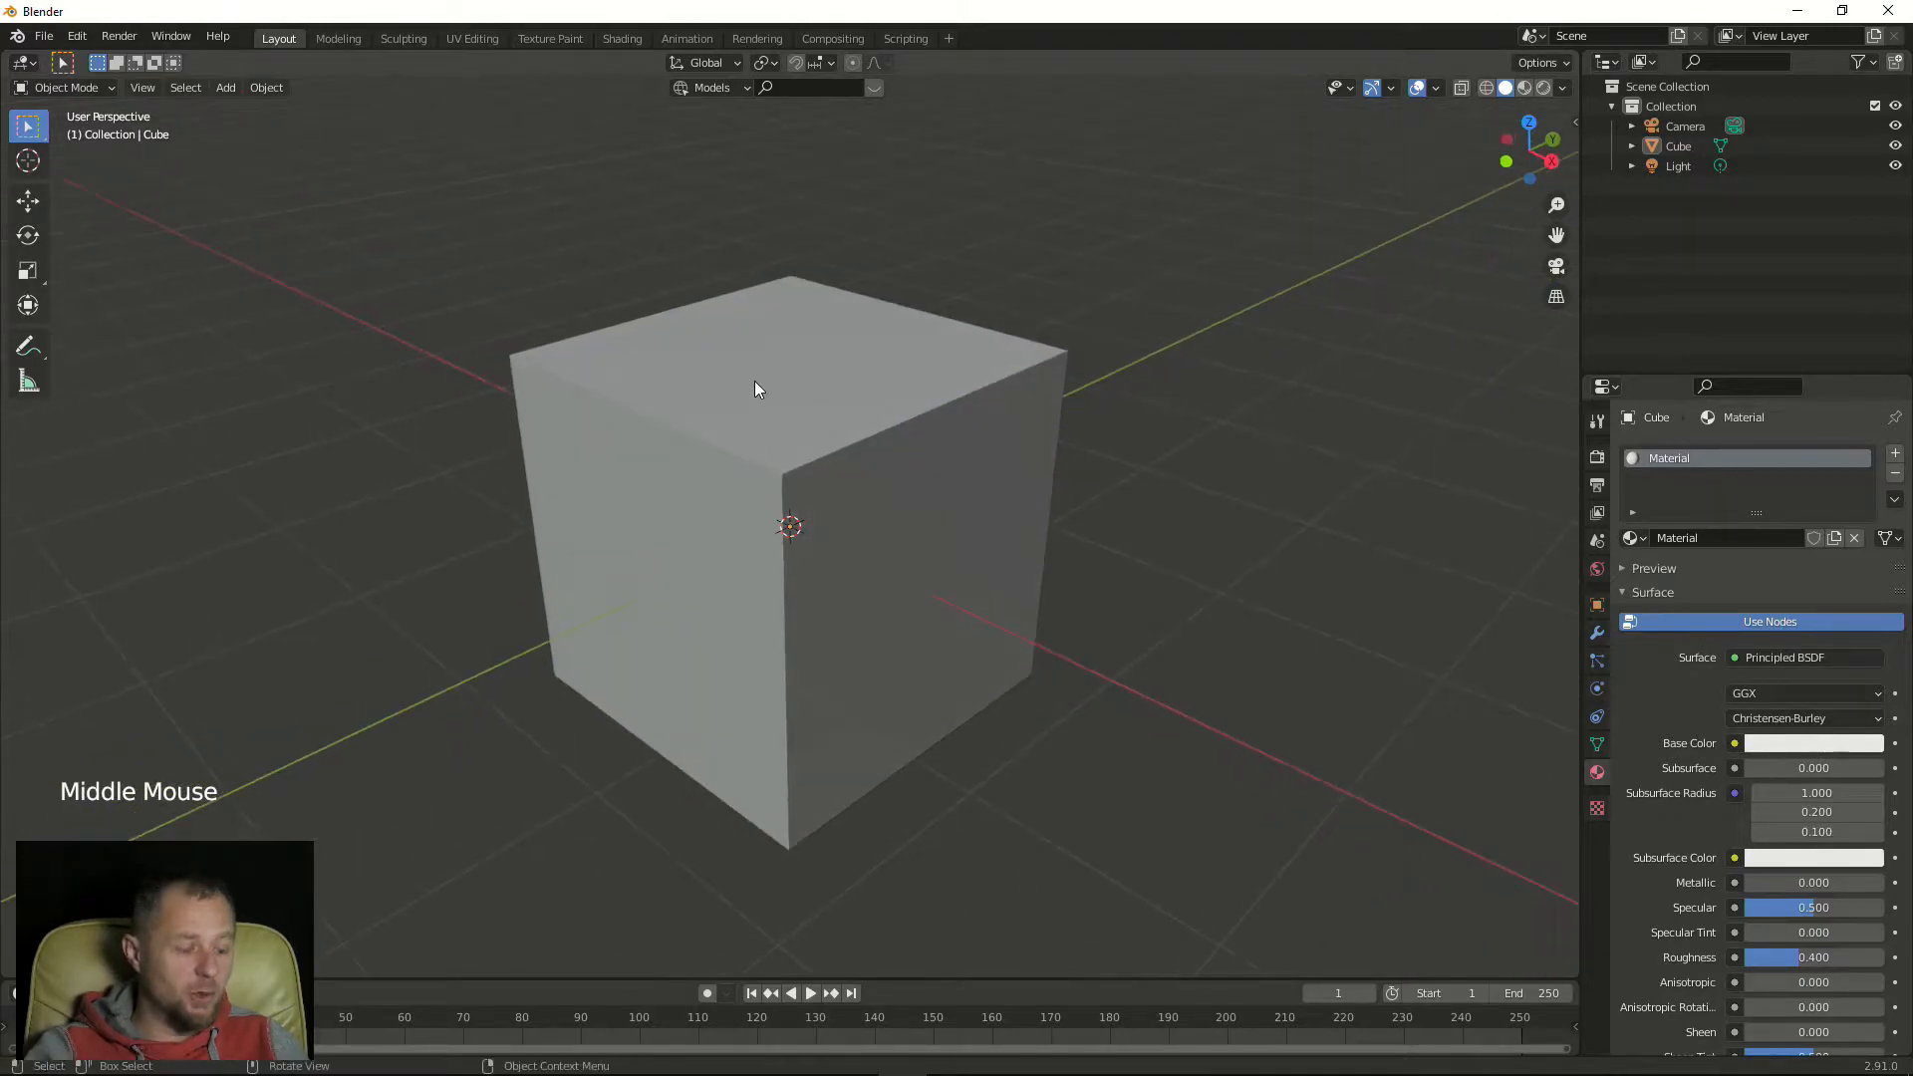
{"action": "key", "text": "Tab"}
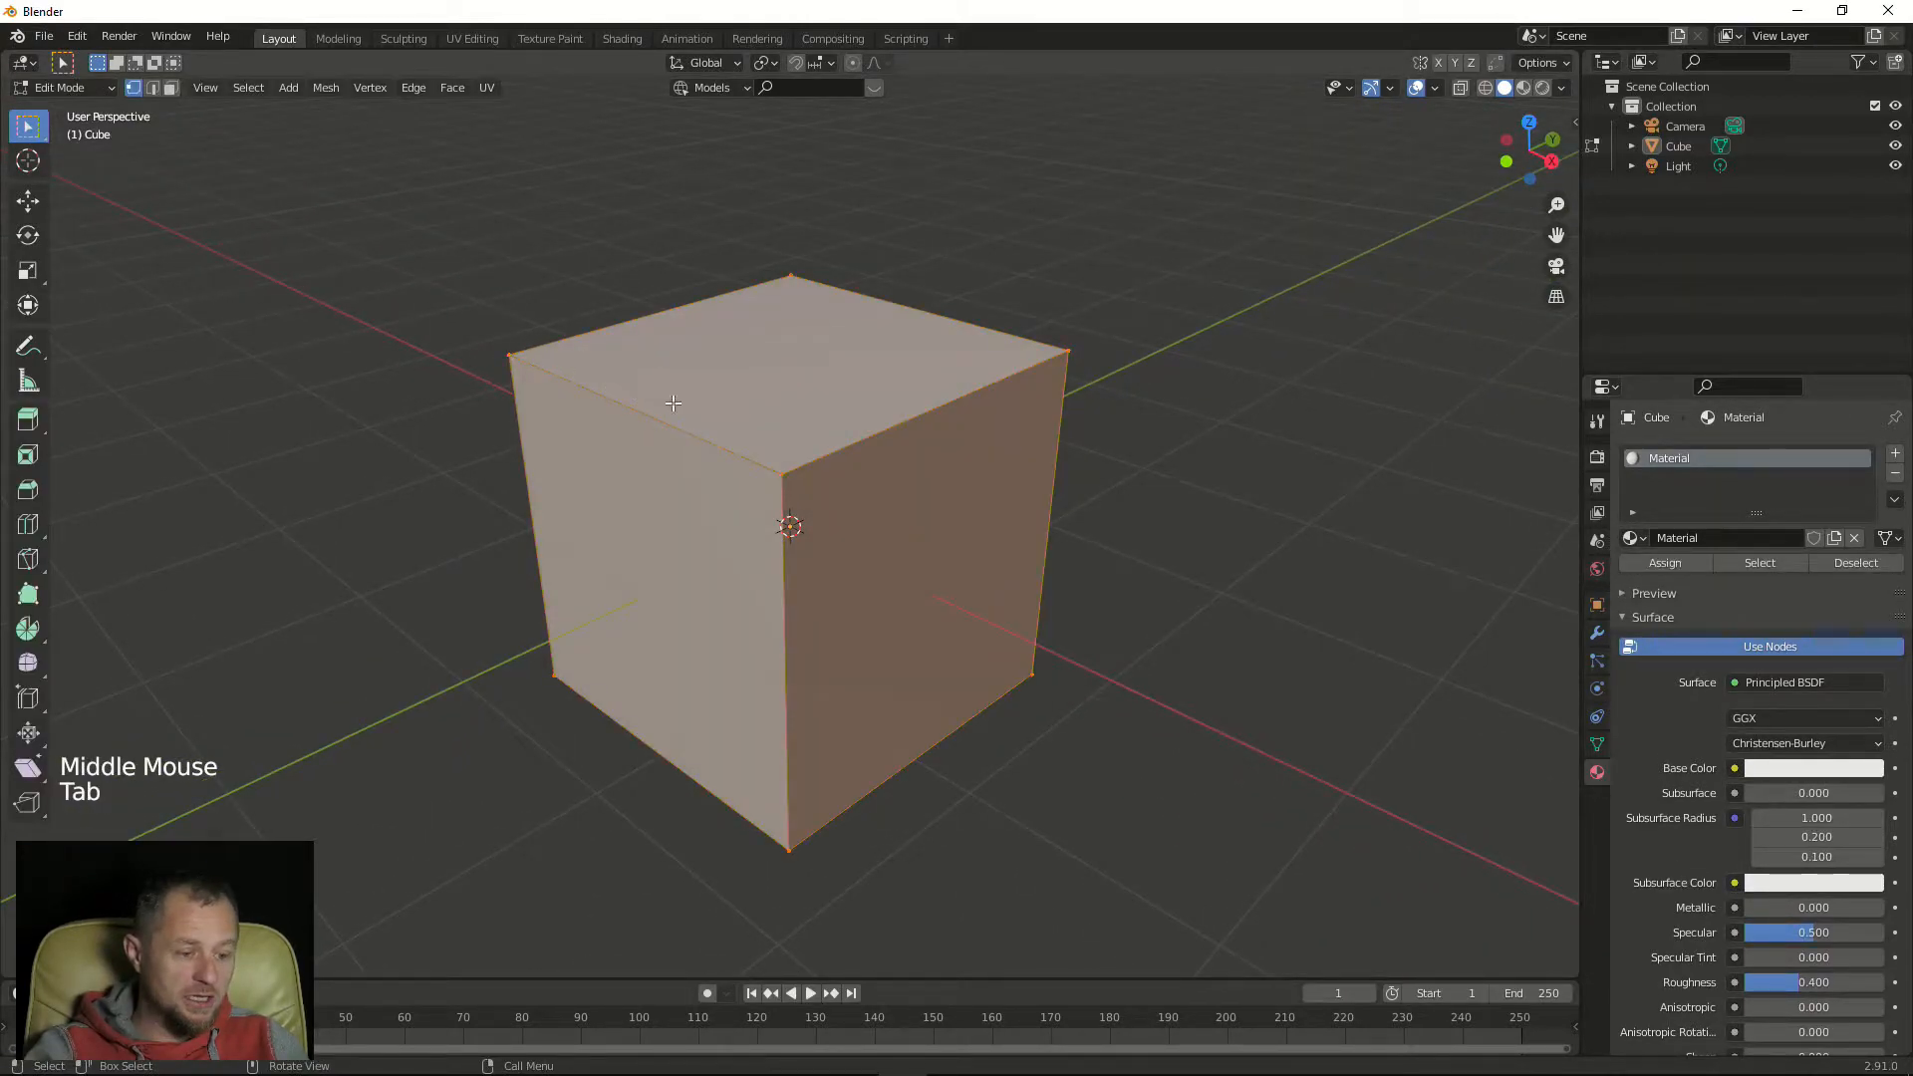
{"action": "key", "text": "Tab"}
{"action": "middle_click_drag", "start_coordinate": [762, 343], "coordinate": [768, 365]}
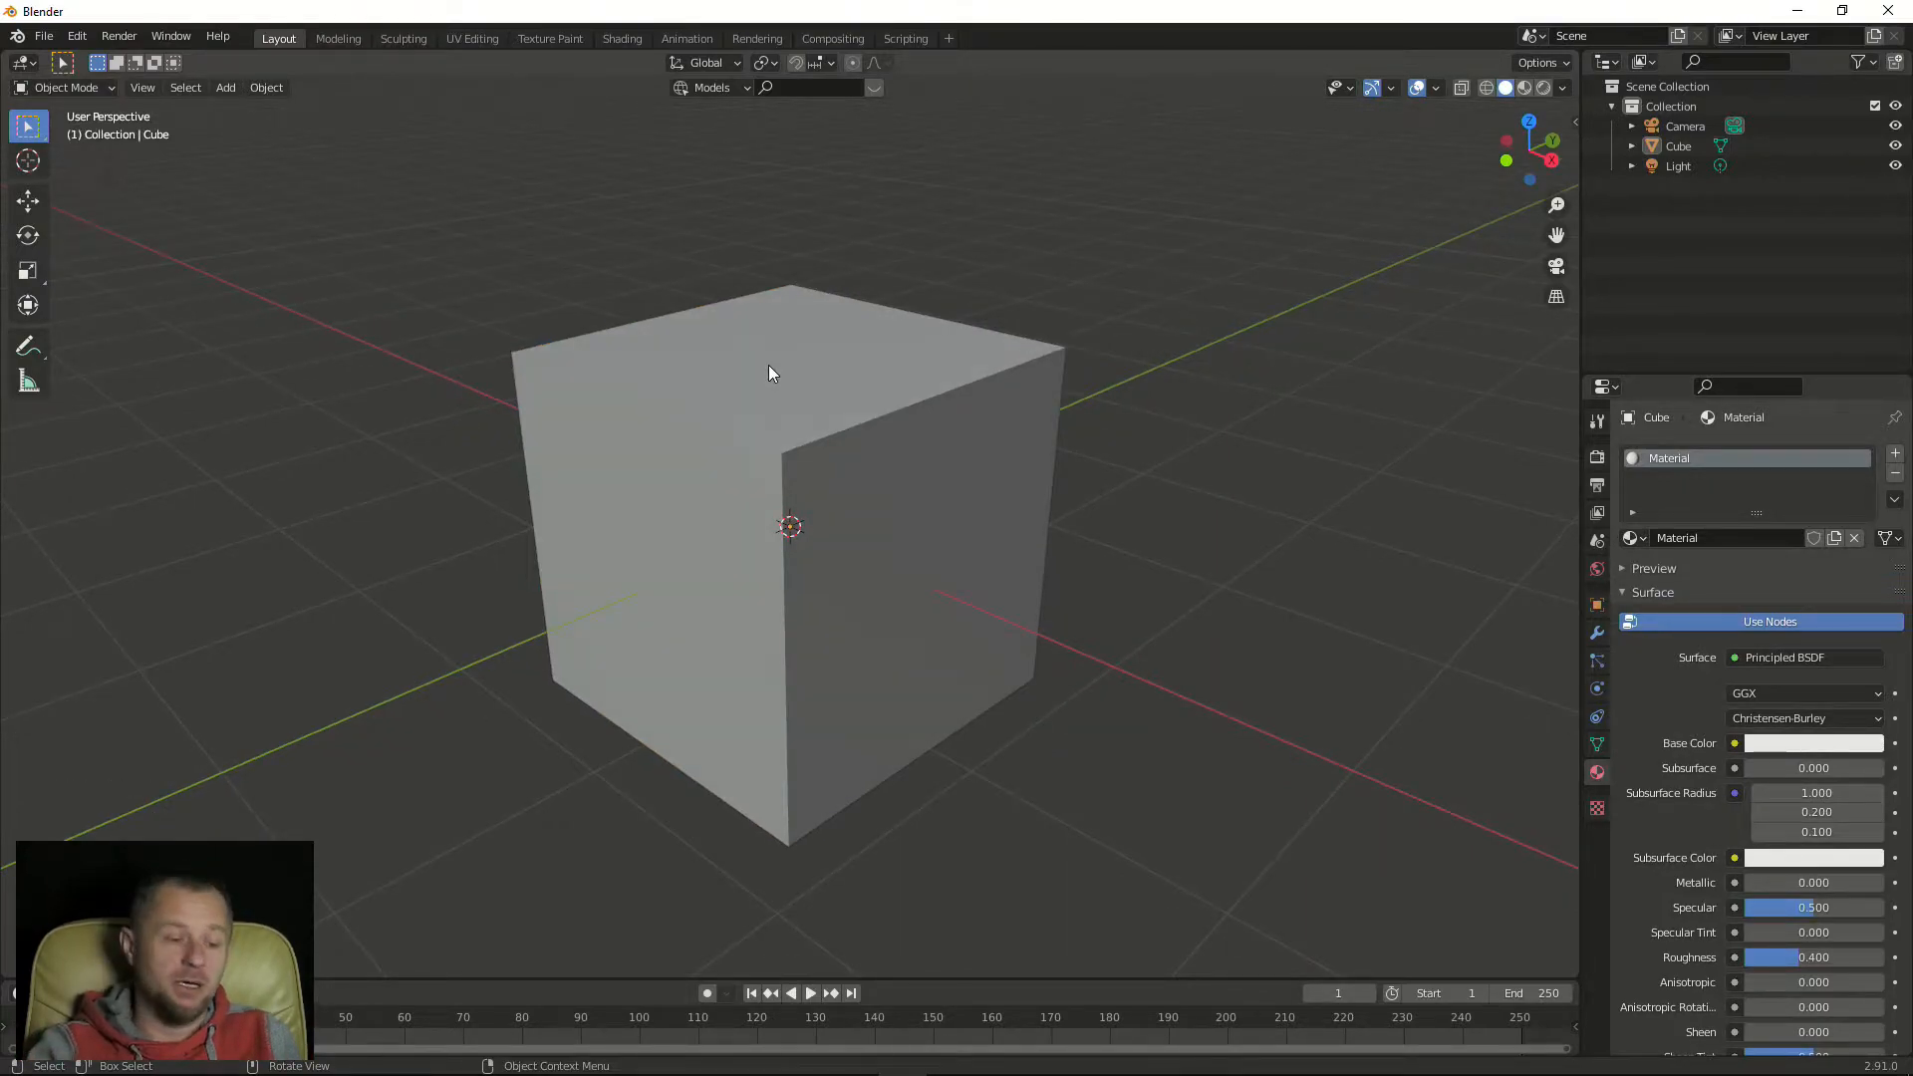
{"action": "middle_click_drag", "start_coordinate": [763, 369], "coordinate": [698, 363]}
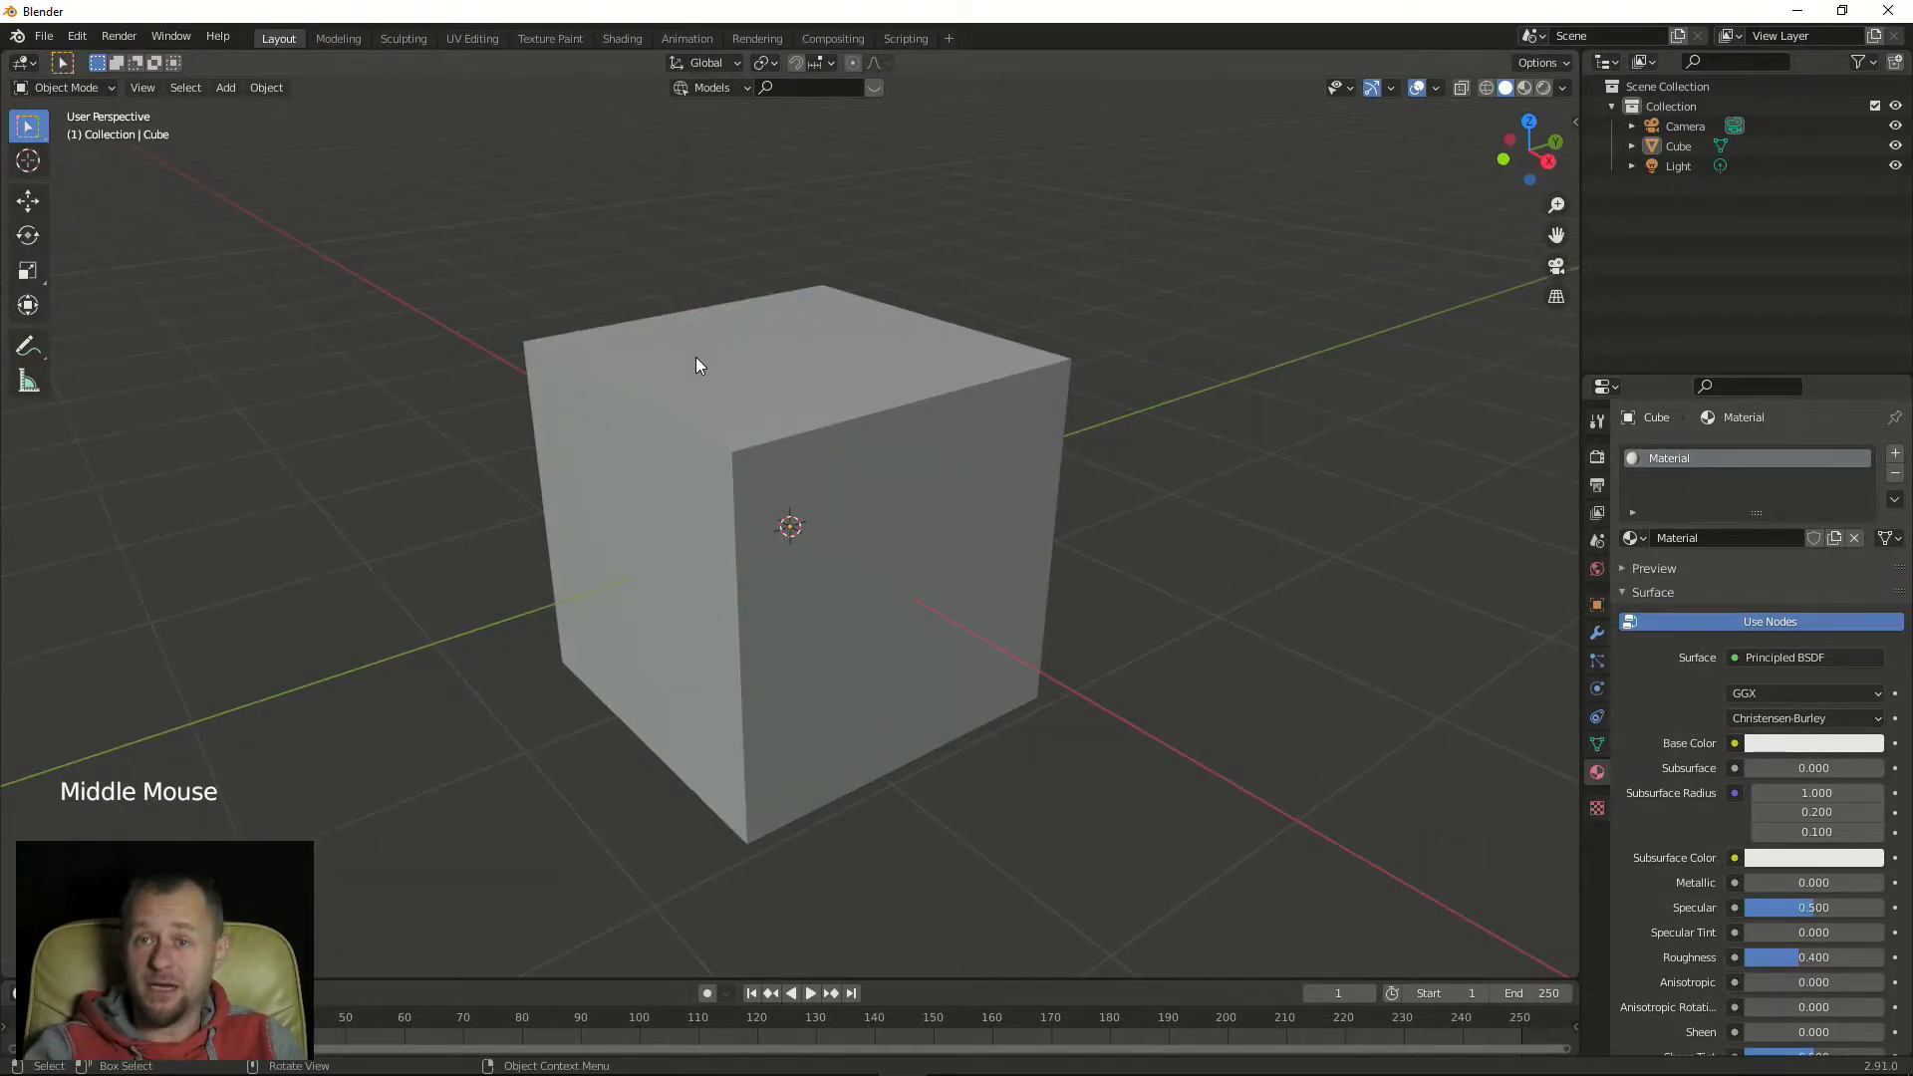
{"action": "middle_click_drag", "start_coordinate": [500, 376], "coordinate": [666, 397]}
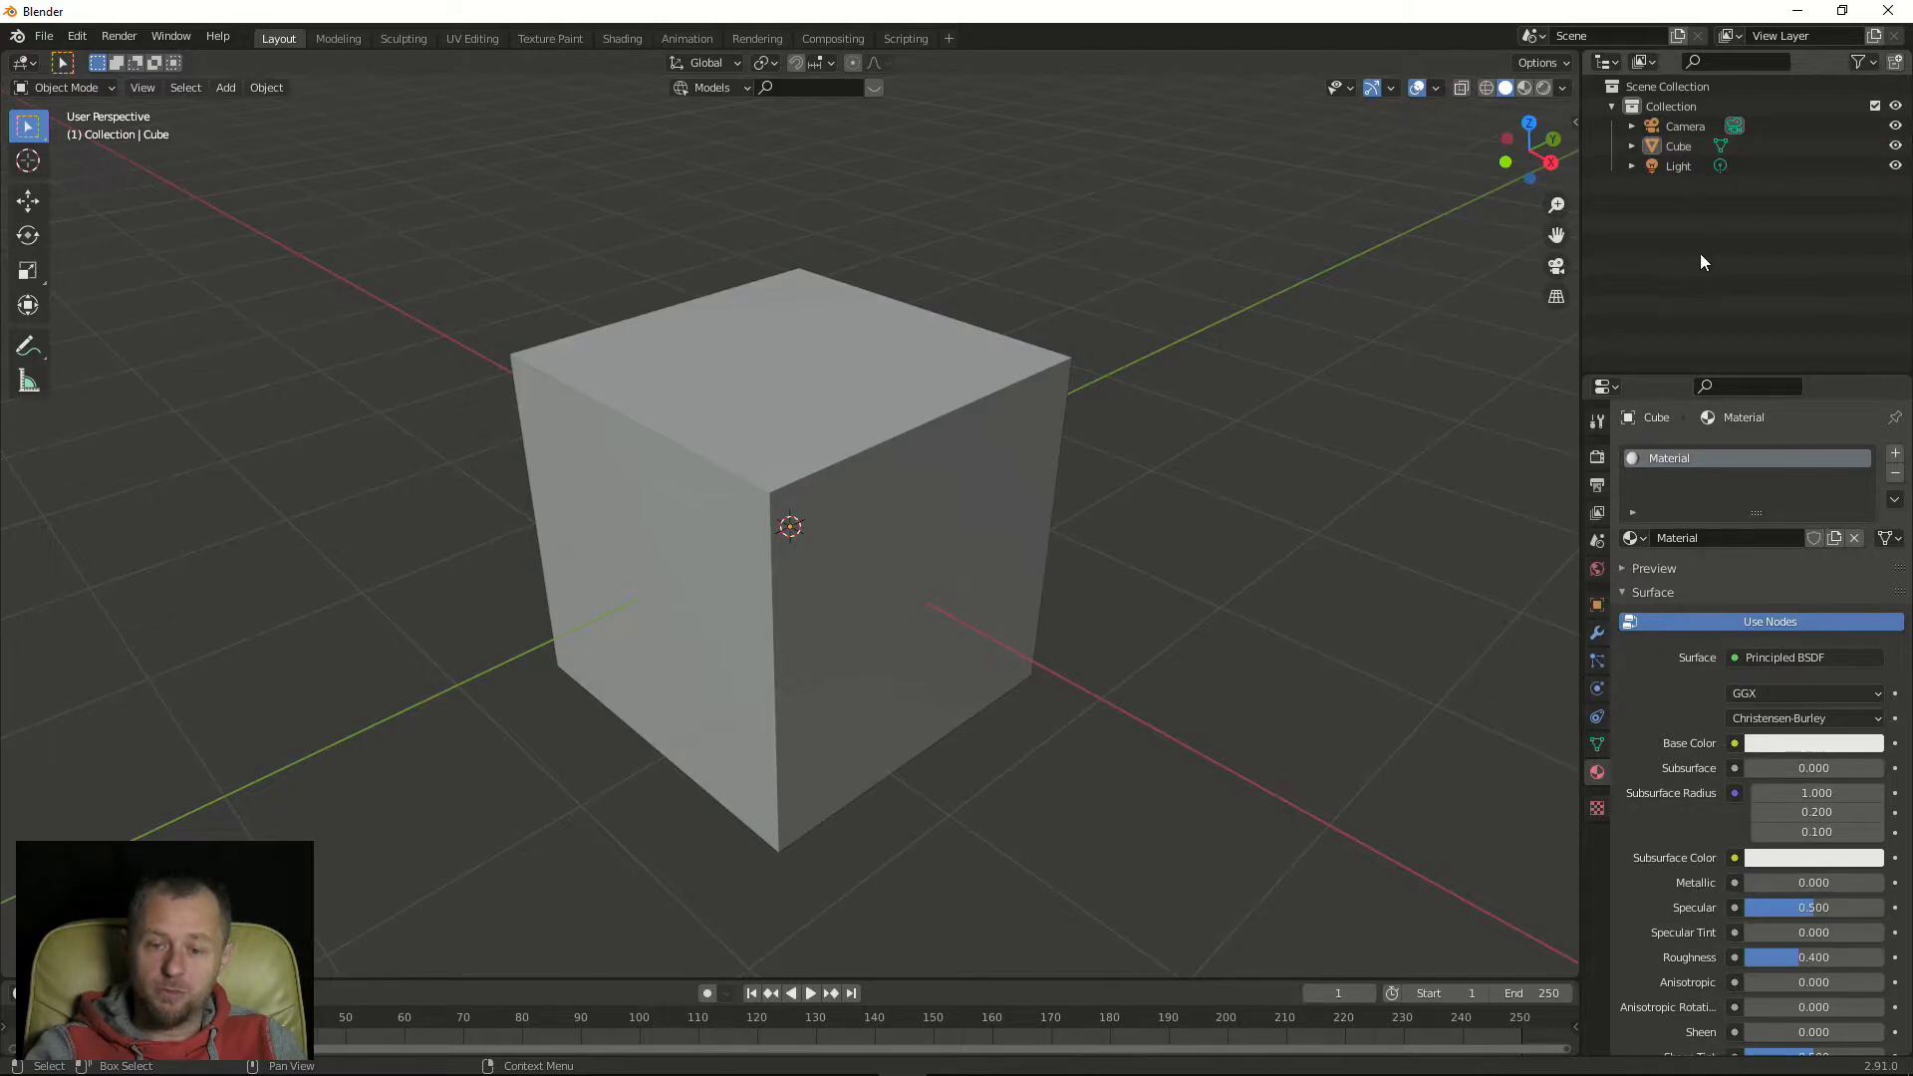
Rename the Cube object to "Kocka" in the scene's object list
{"action": "left_click", "coordinate": [1682, 145]}
{"action": "double_click", "coordinate": [1684, 145]}
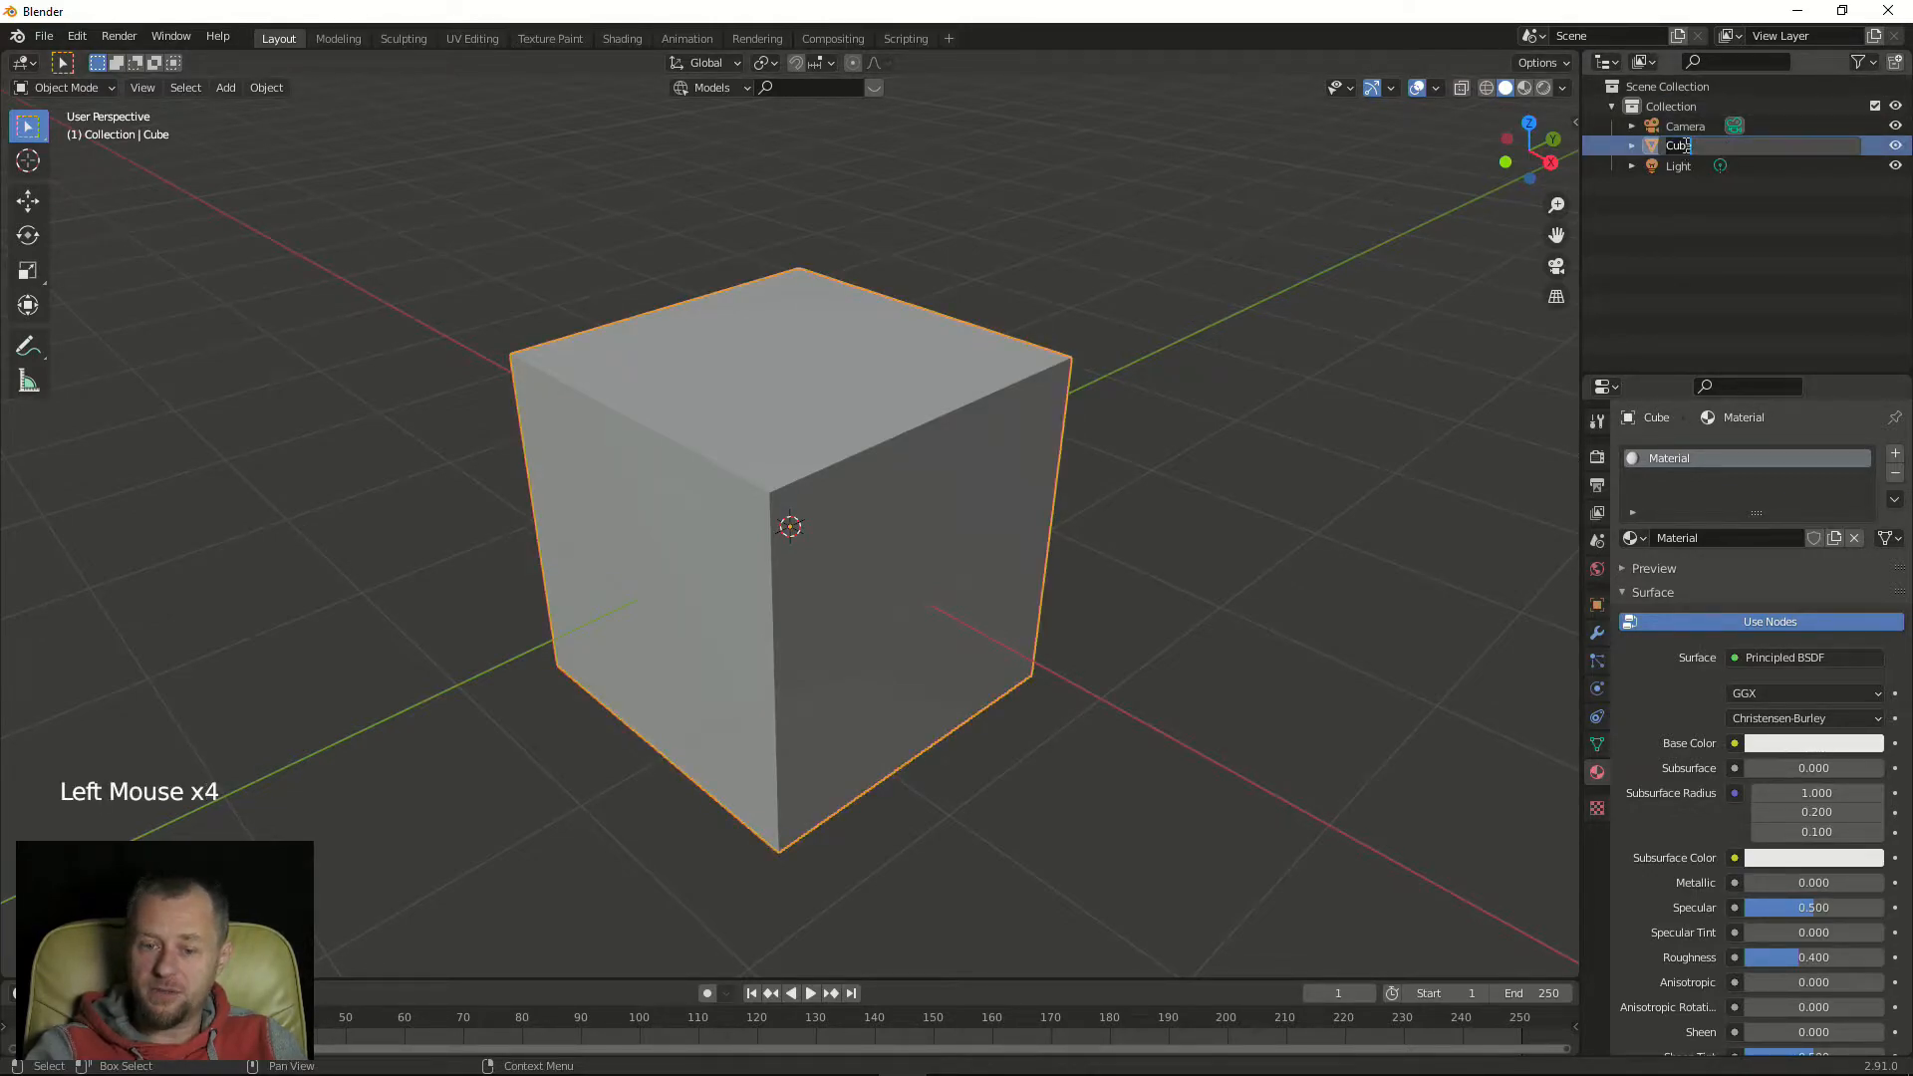
{"action": "type", "text": "Koc"}
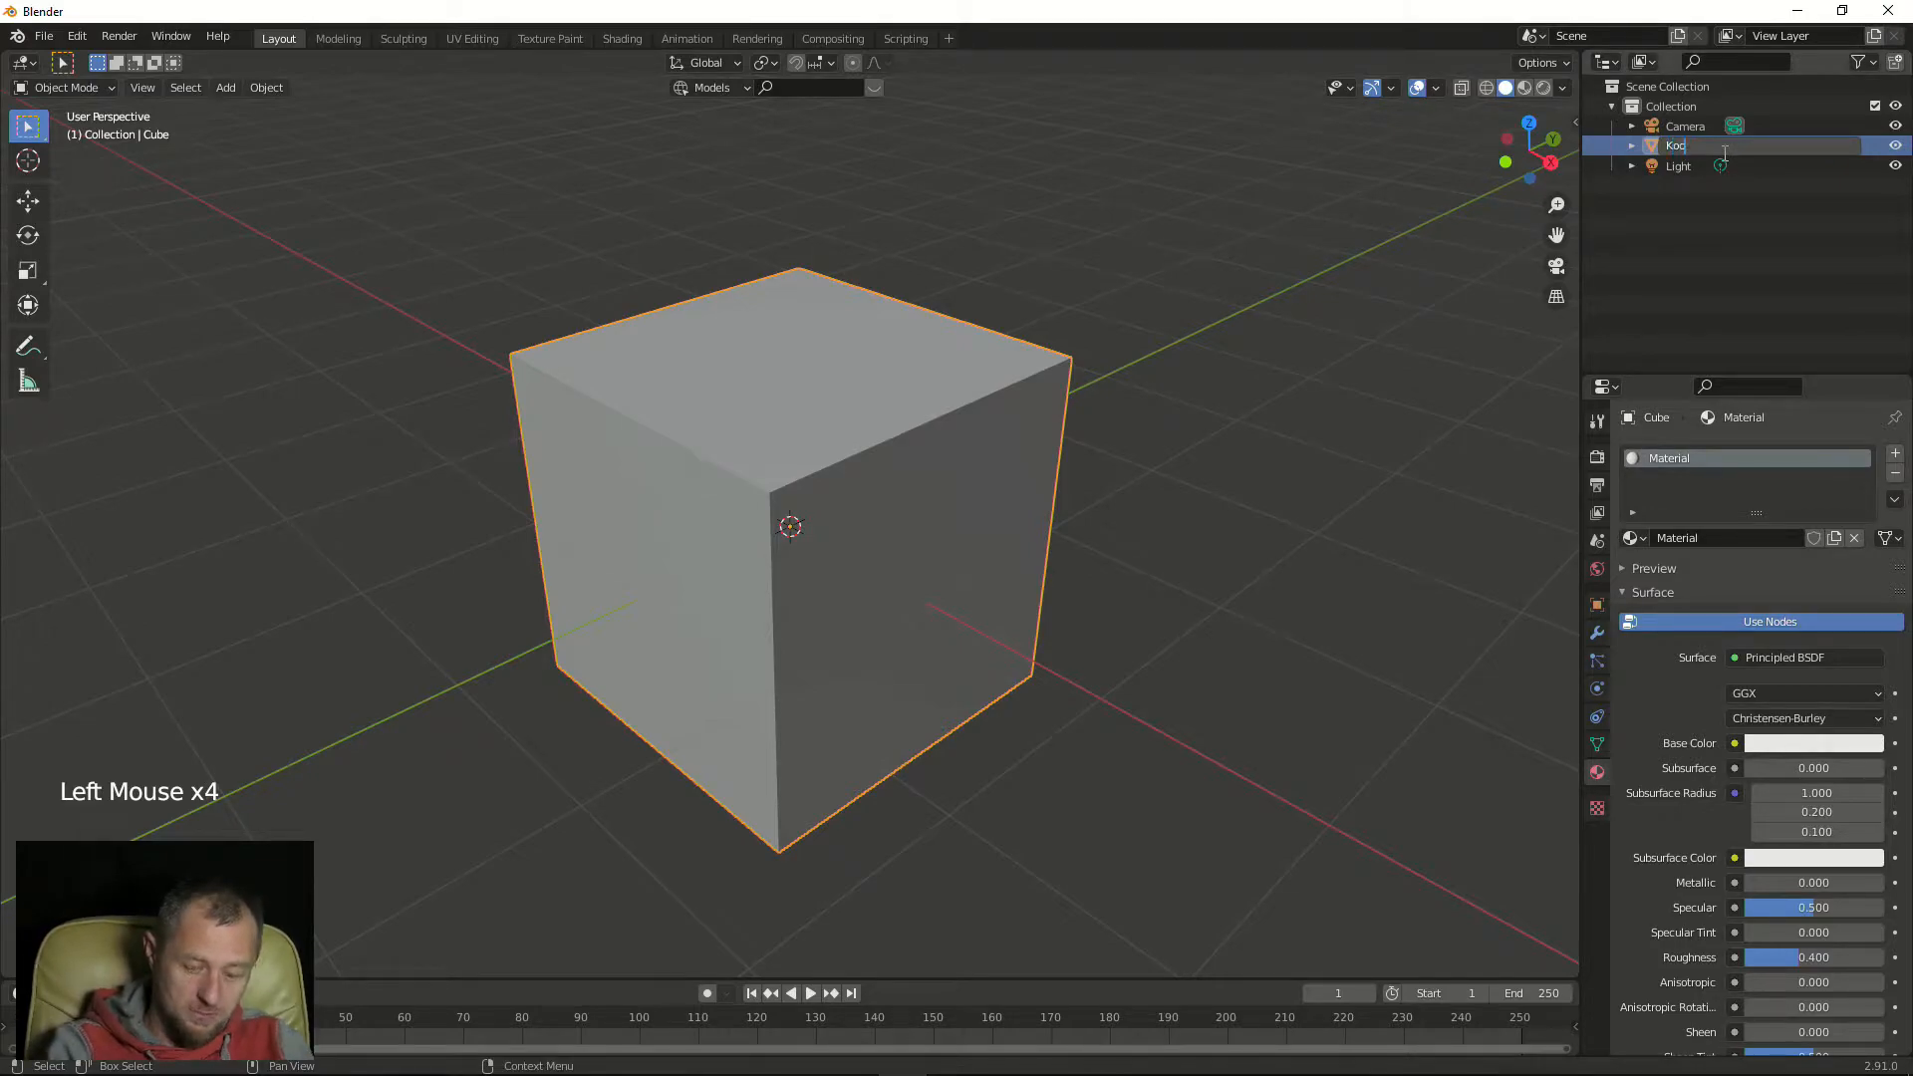
{"action": "type", "text": "ka"}
{"action": "key", "text": "Return"}
Set the base color of the cube's material to red
{"action": "middle_click_drag", "start_coordinate": [1038, 299], "coordinate": [1004, 298]}
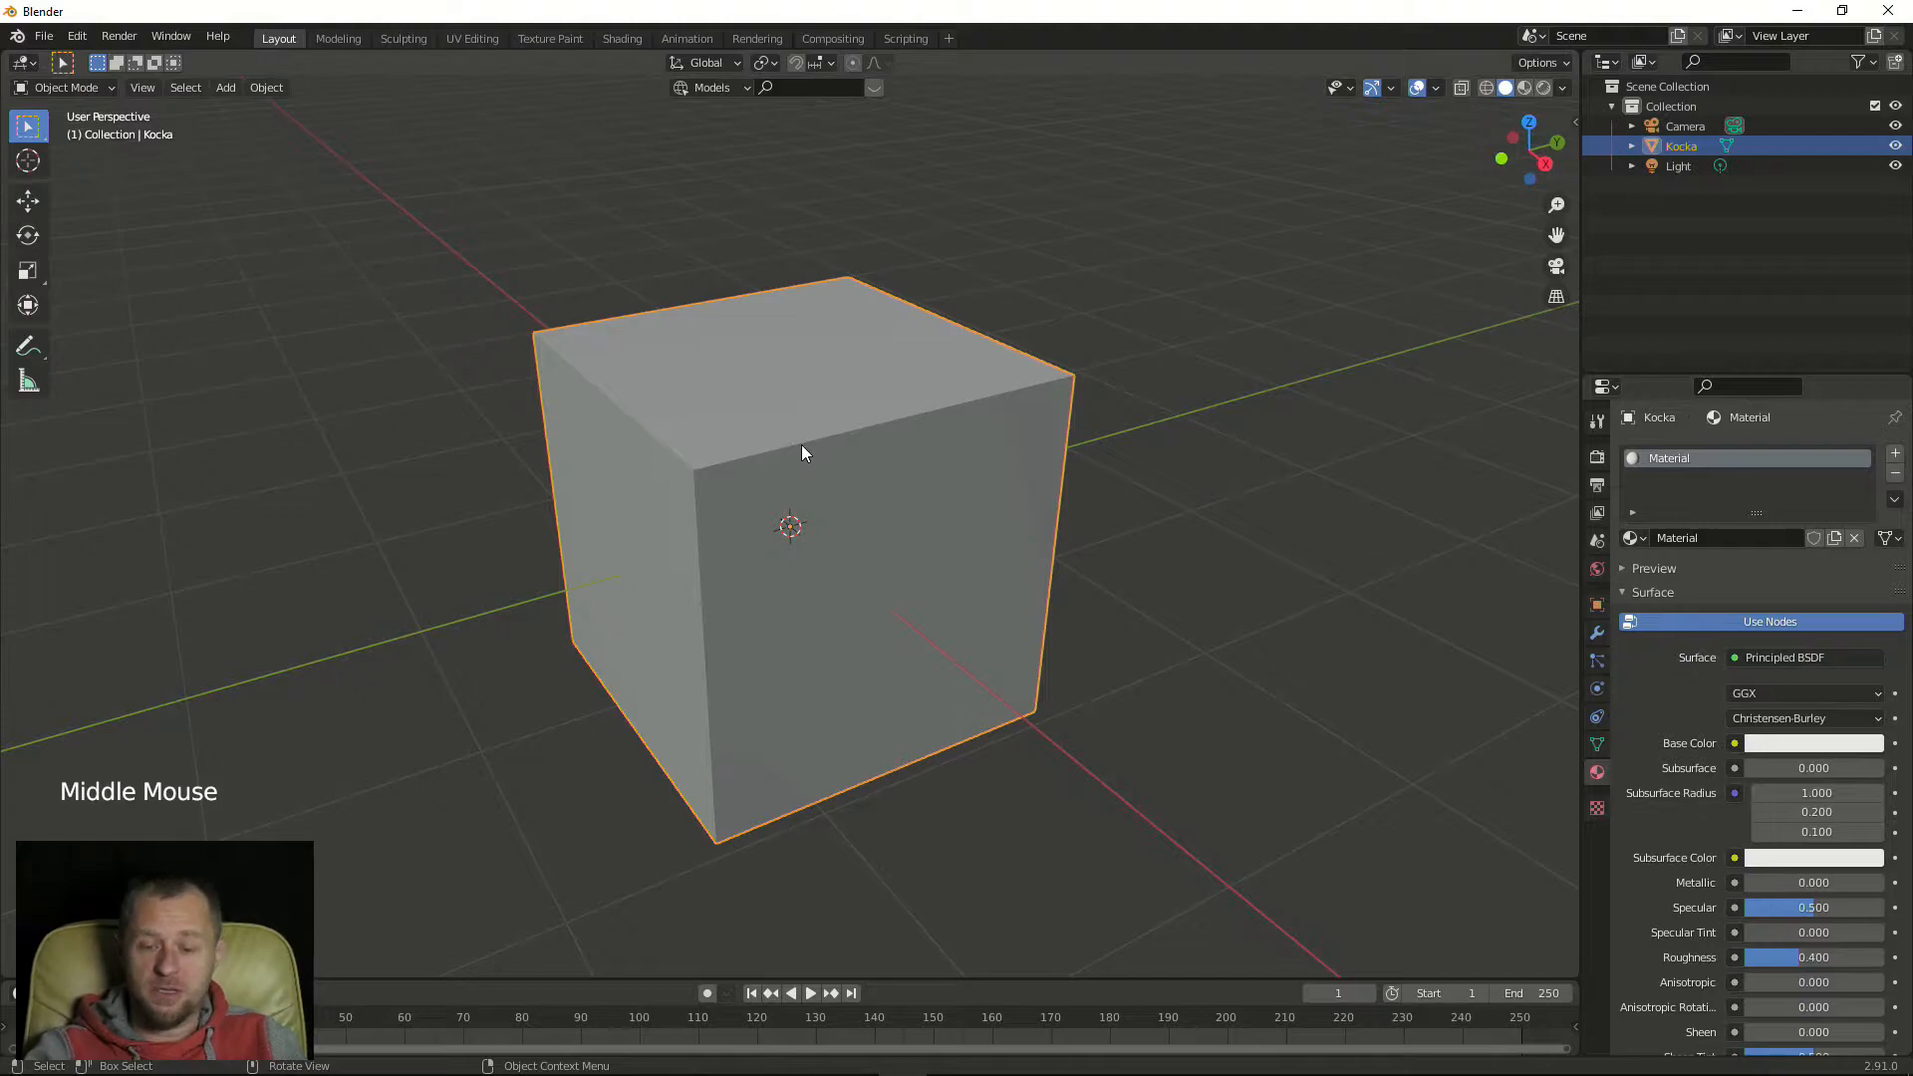
{"action": "middle_click_drag", "start_coordinate": [803, 444], "coordinate": [1409, 518]}
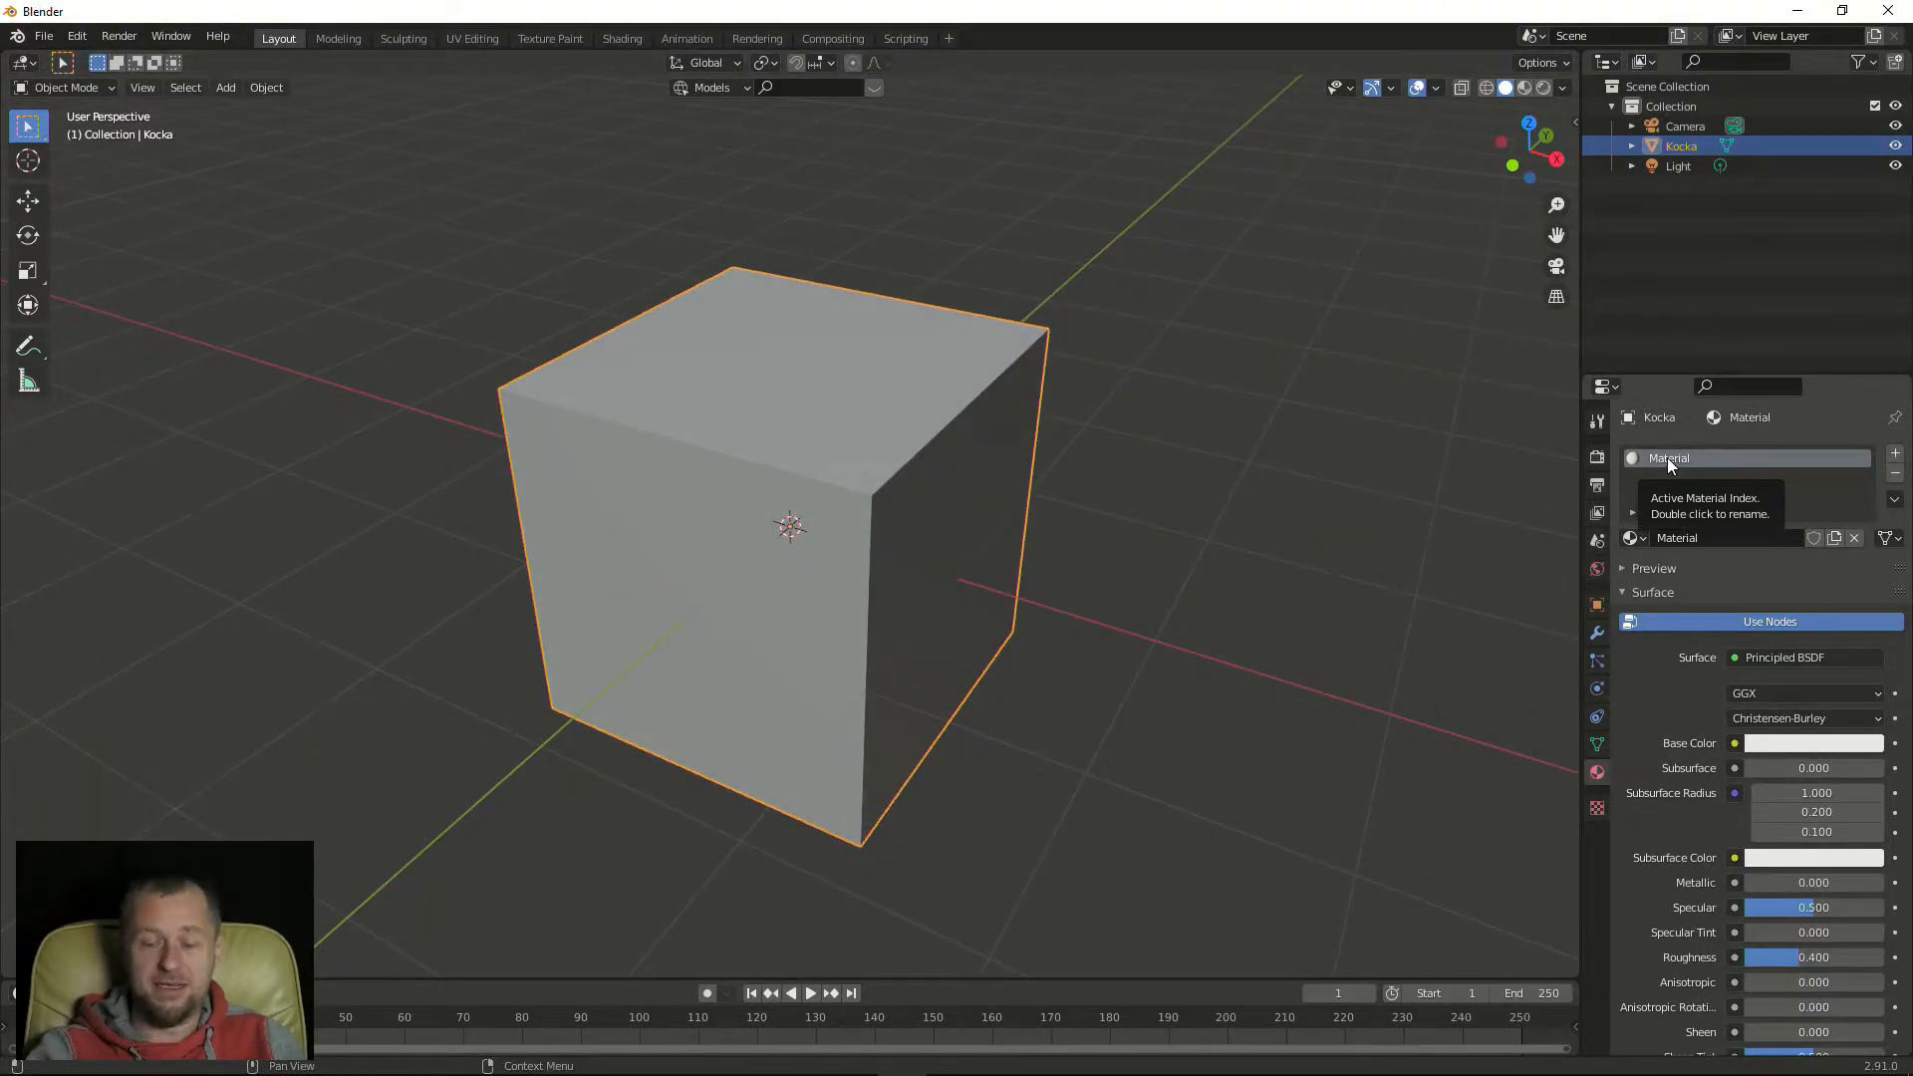
{"action": "middle_click_drag", "start_coordinate": [1264, 504], "coordinate": [1259, 488]}
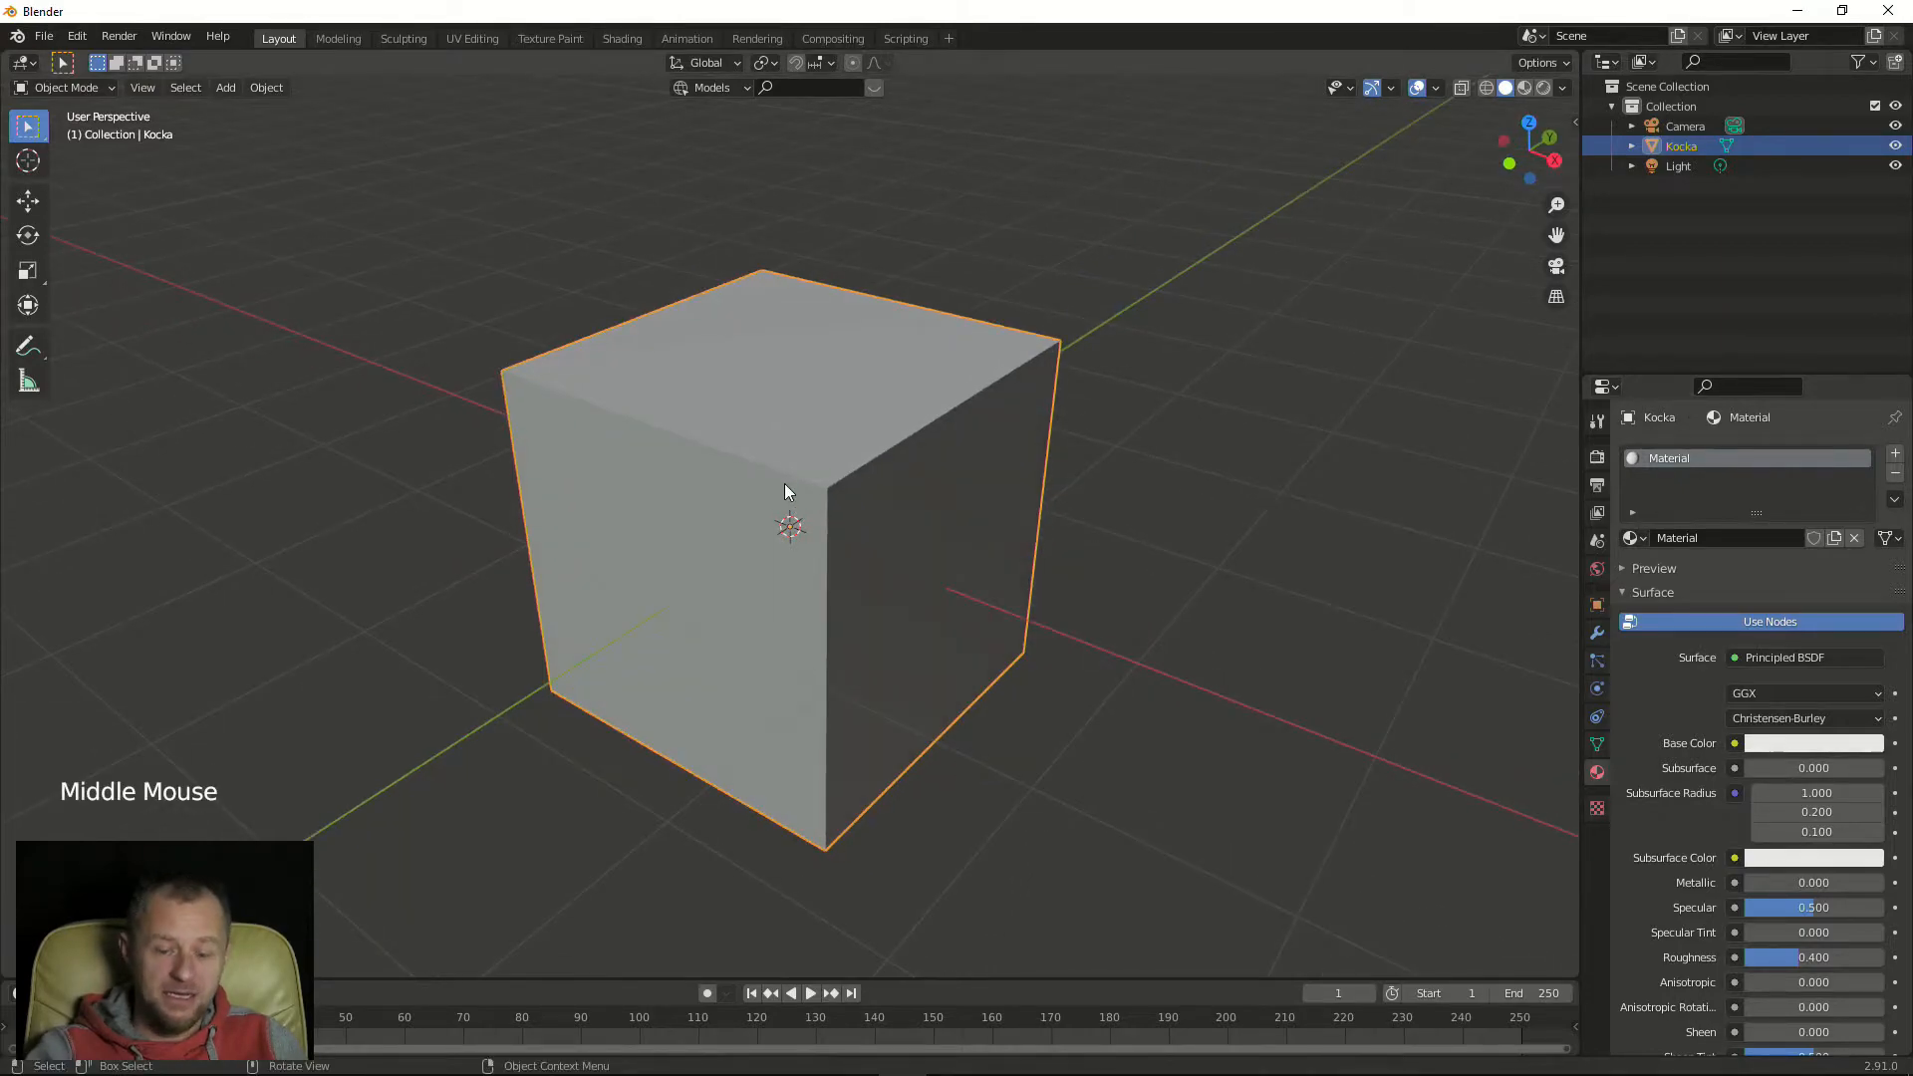
{"action": "left_click", "coordinate": [1807, 744]}
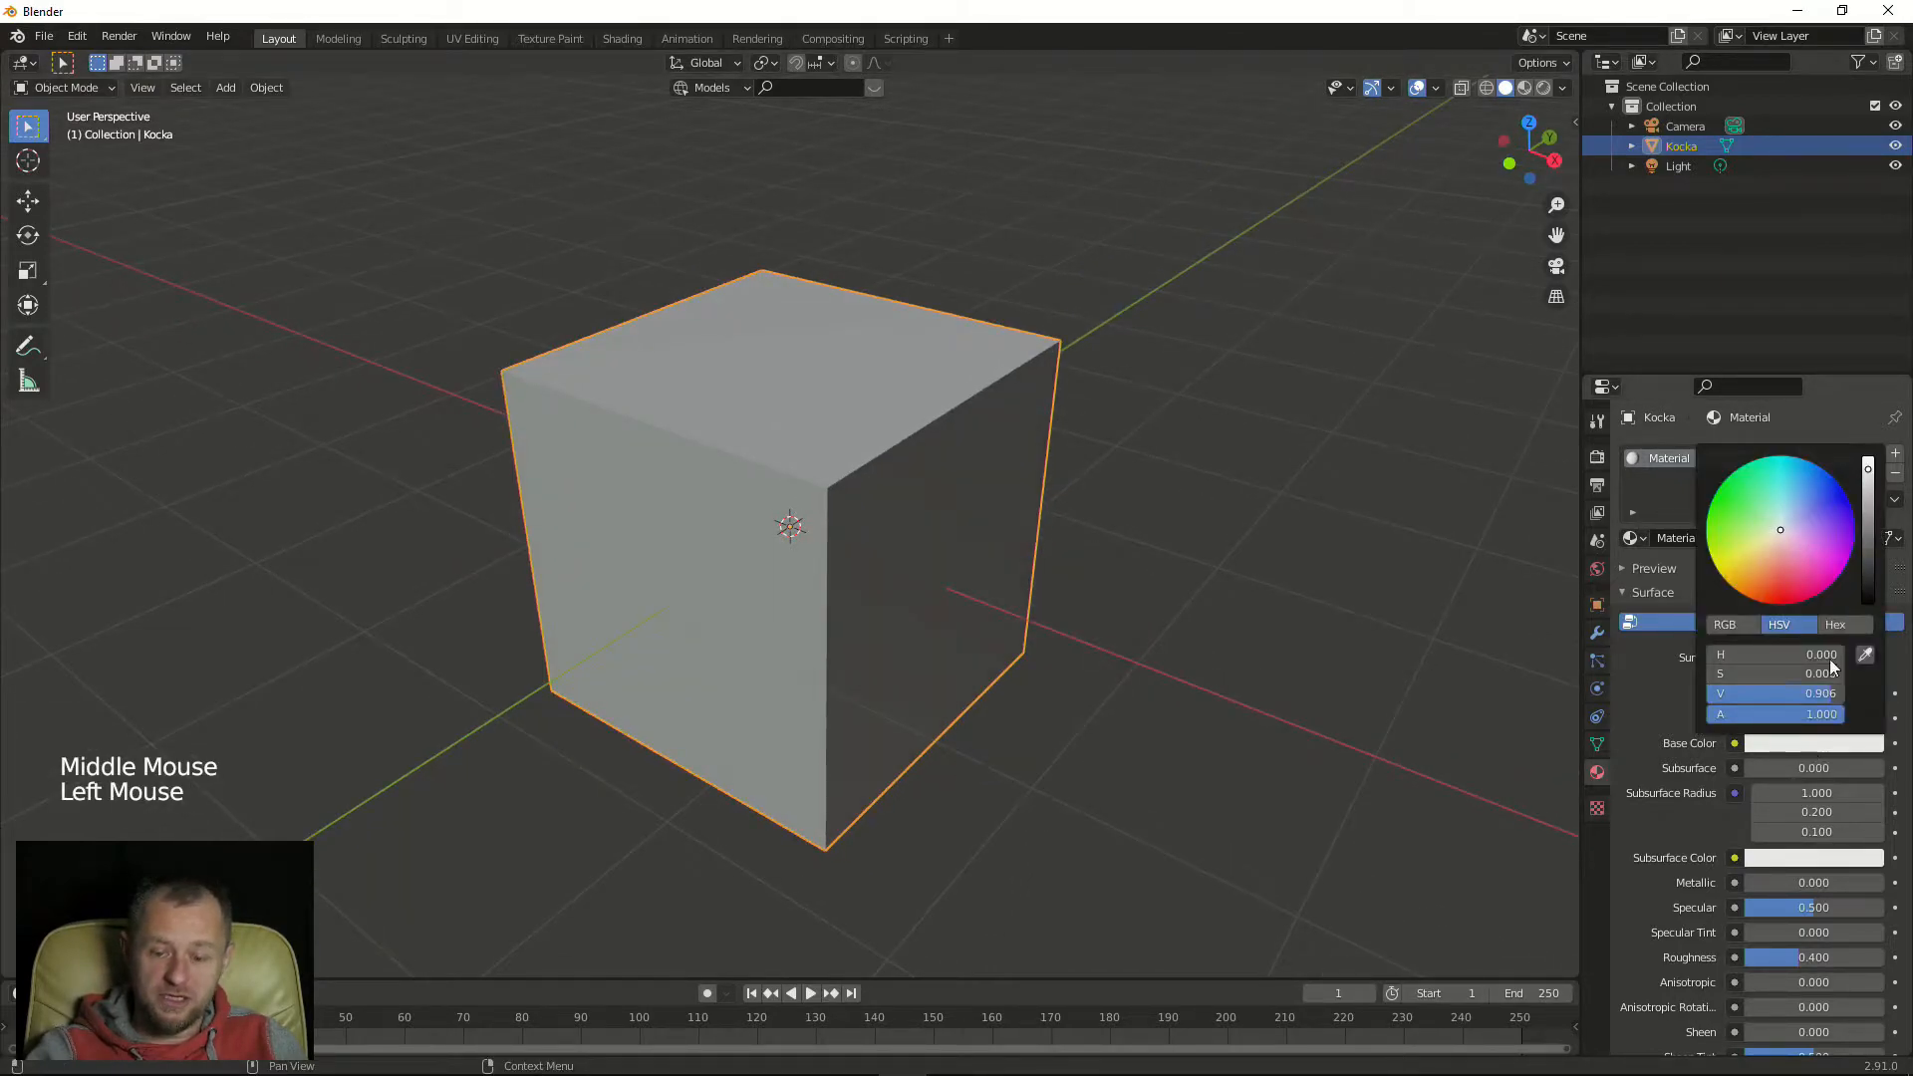
{"action": "left_click", "coordinate": [1772, 570]}
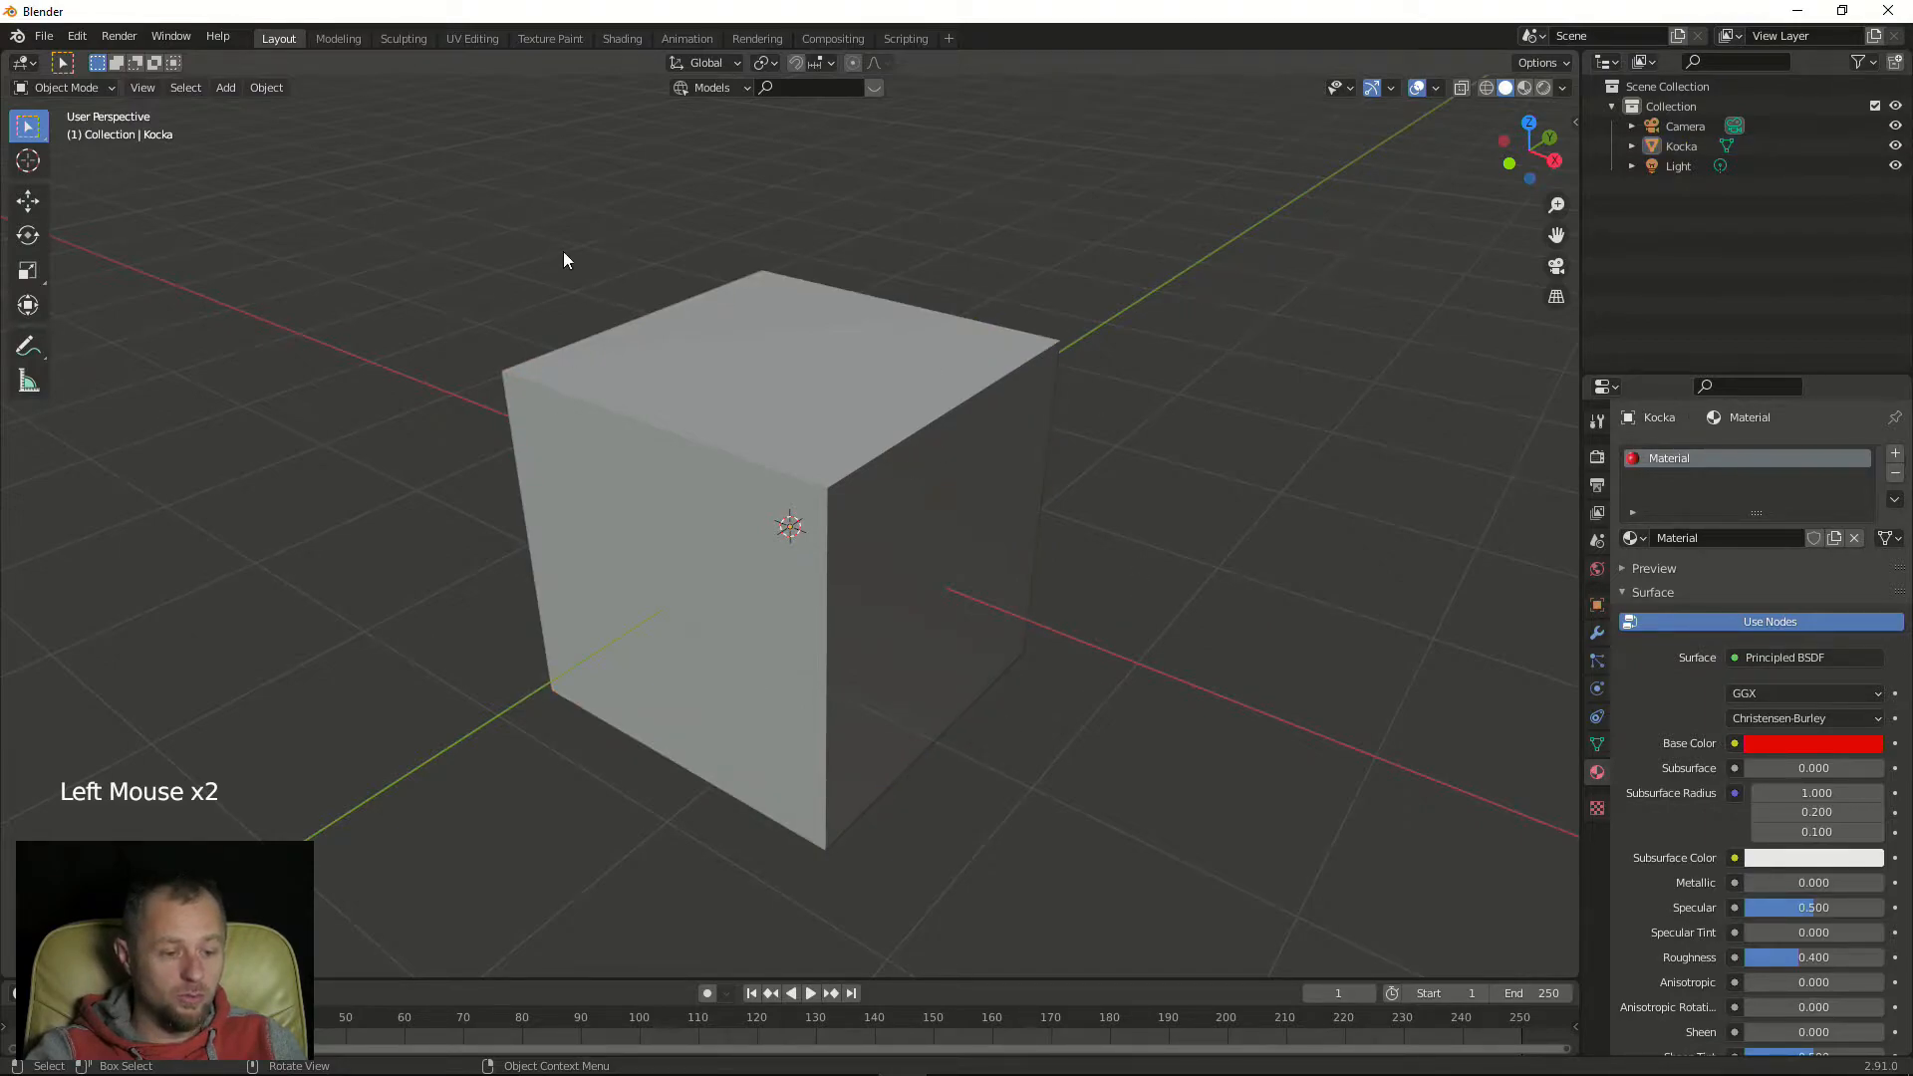
Switch the viewport shading to Material Preview and view the cube from another angle
{"action": "middle_click_drag", "start_coordinate": [835, 307], "coordinate": [931, 308]}
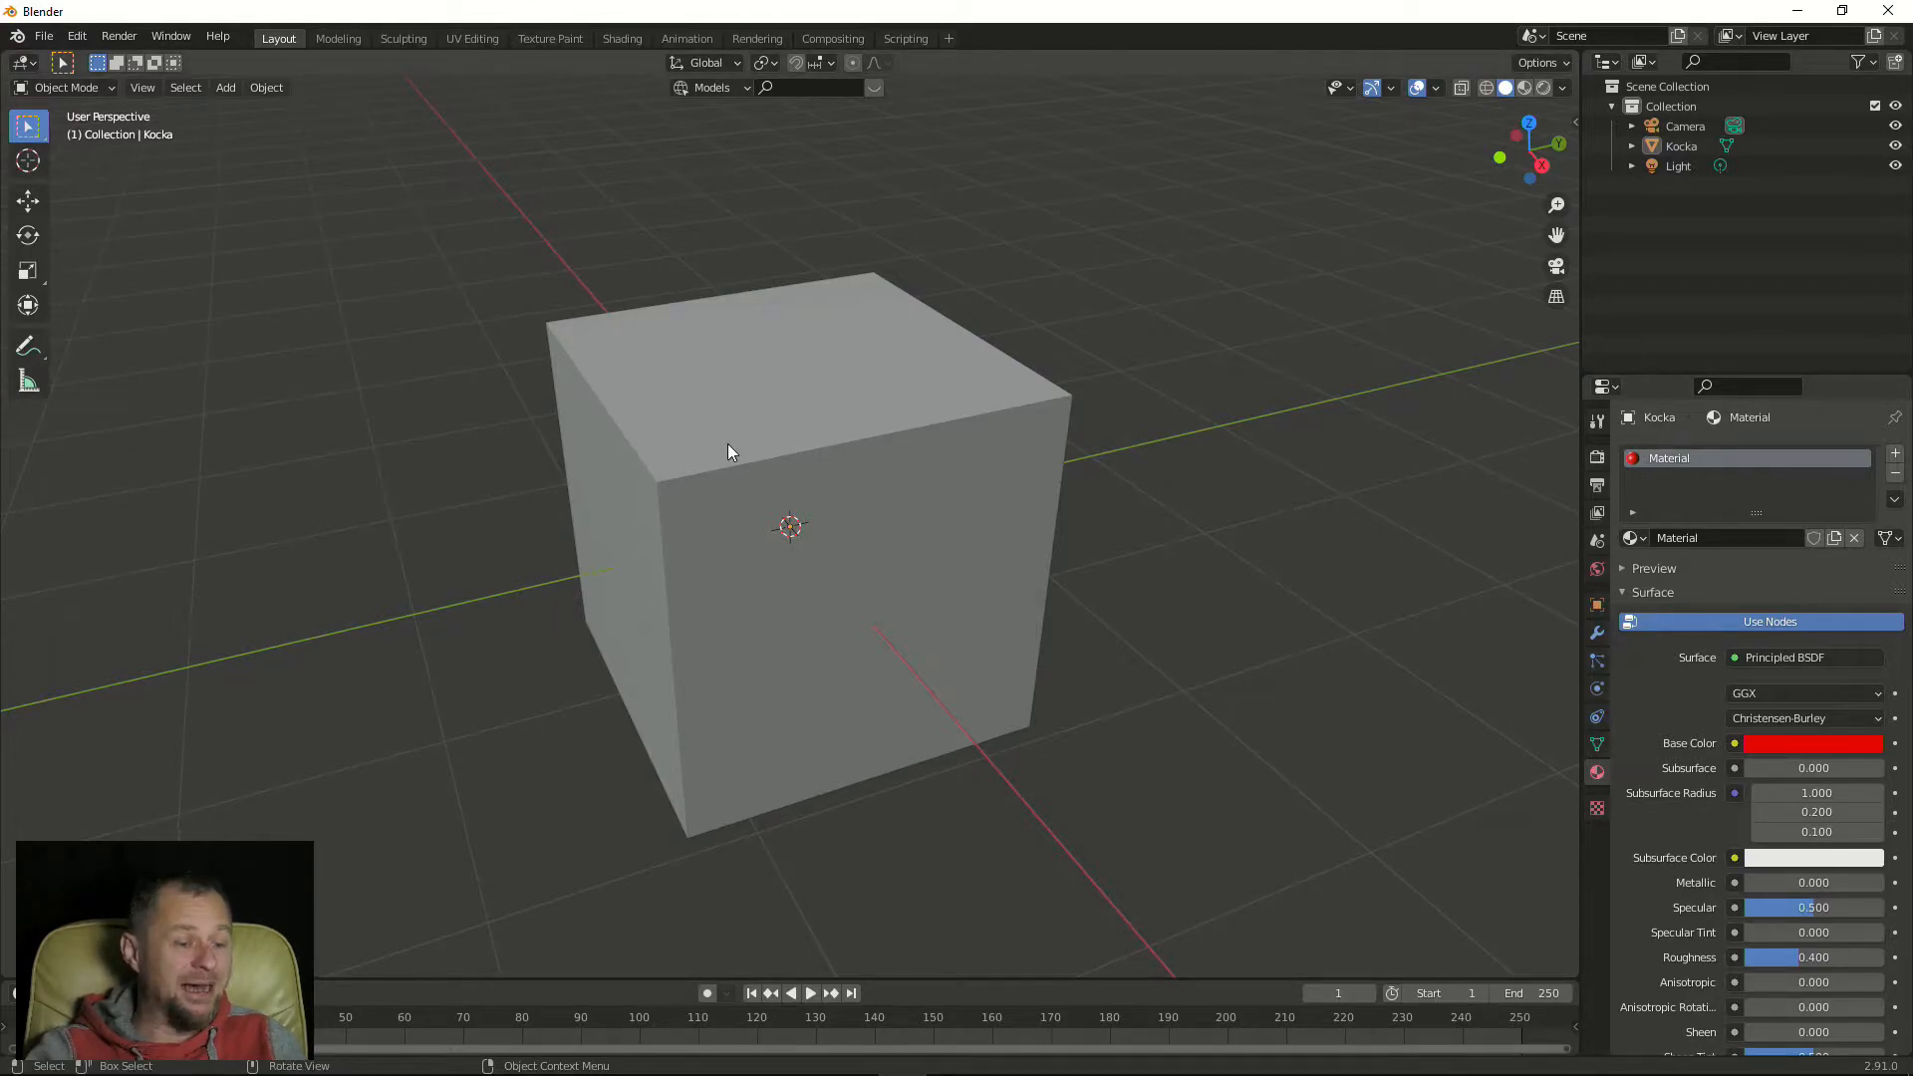
{"action": "middle_click_drag", "start_coordinate": [701, 458], "coordinate": [727, 396]}
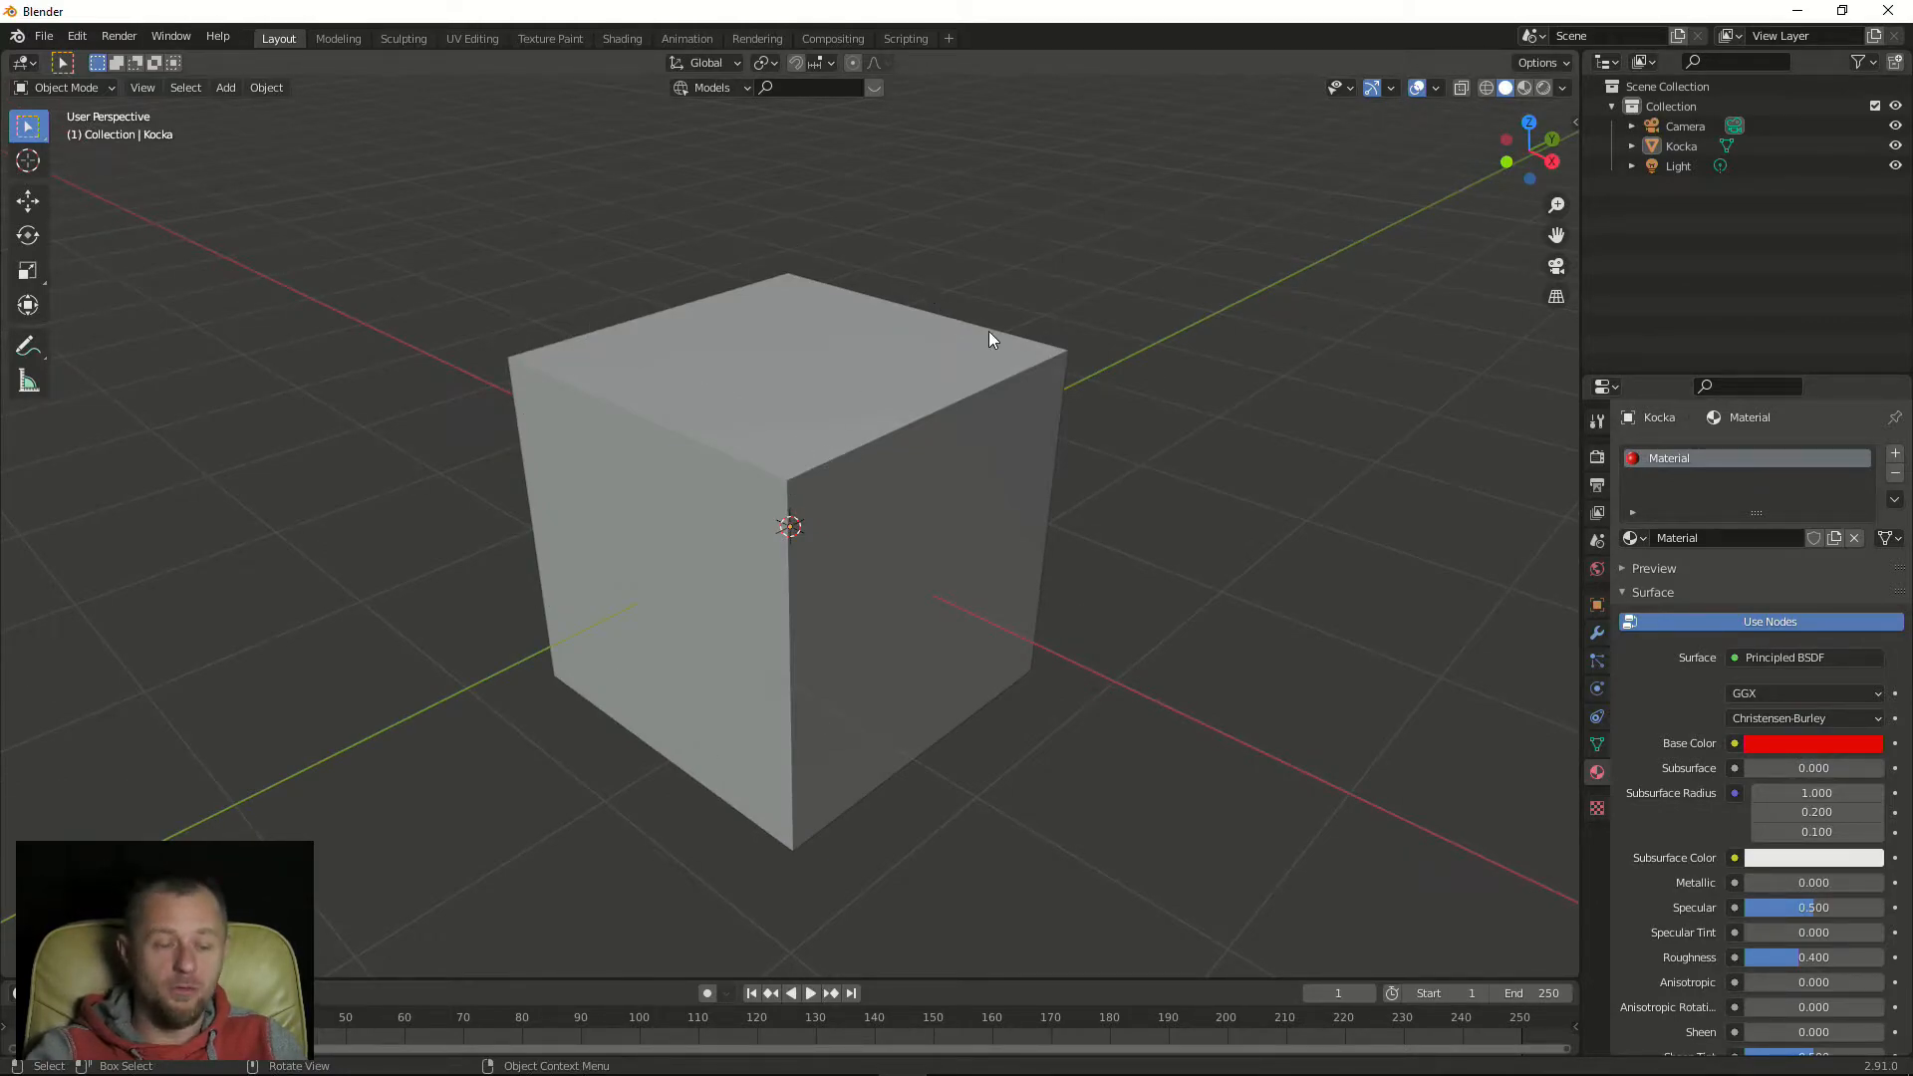
{"action": "left_click", "coordinate": [1522, 88]}
{"action": "middle_click_drag", "start_coordinate": [1246, 319], "coordinate": [1118, 420]}
Switch the viewport shading to Solid and back to Material Preview
{"action": "key", "text": "z"}
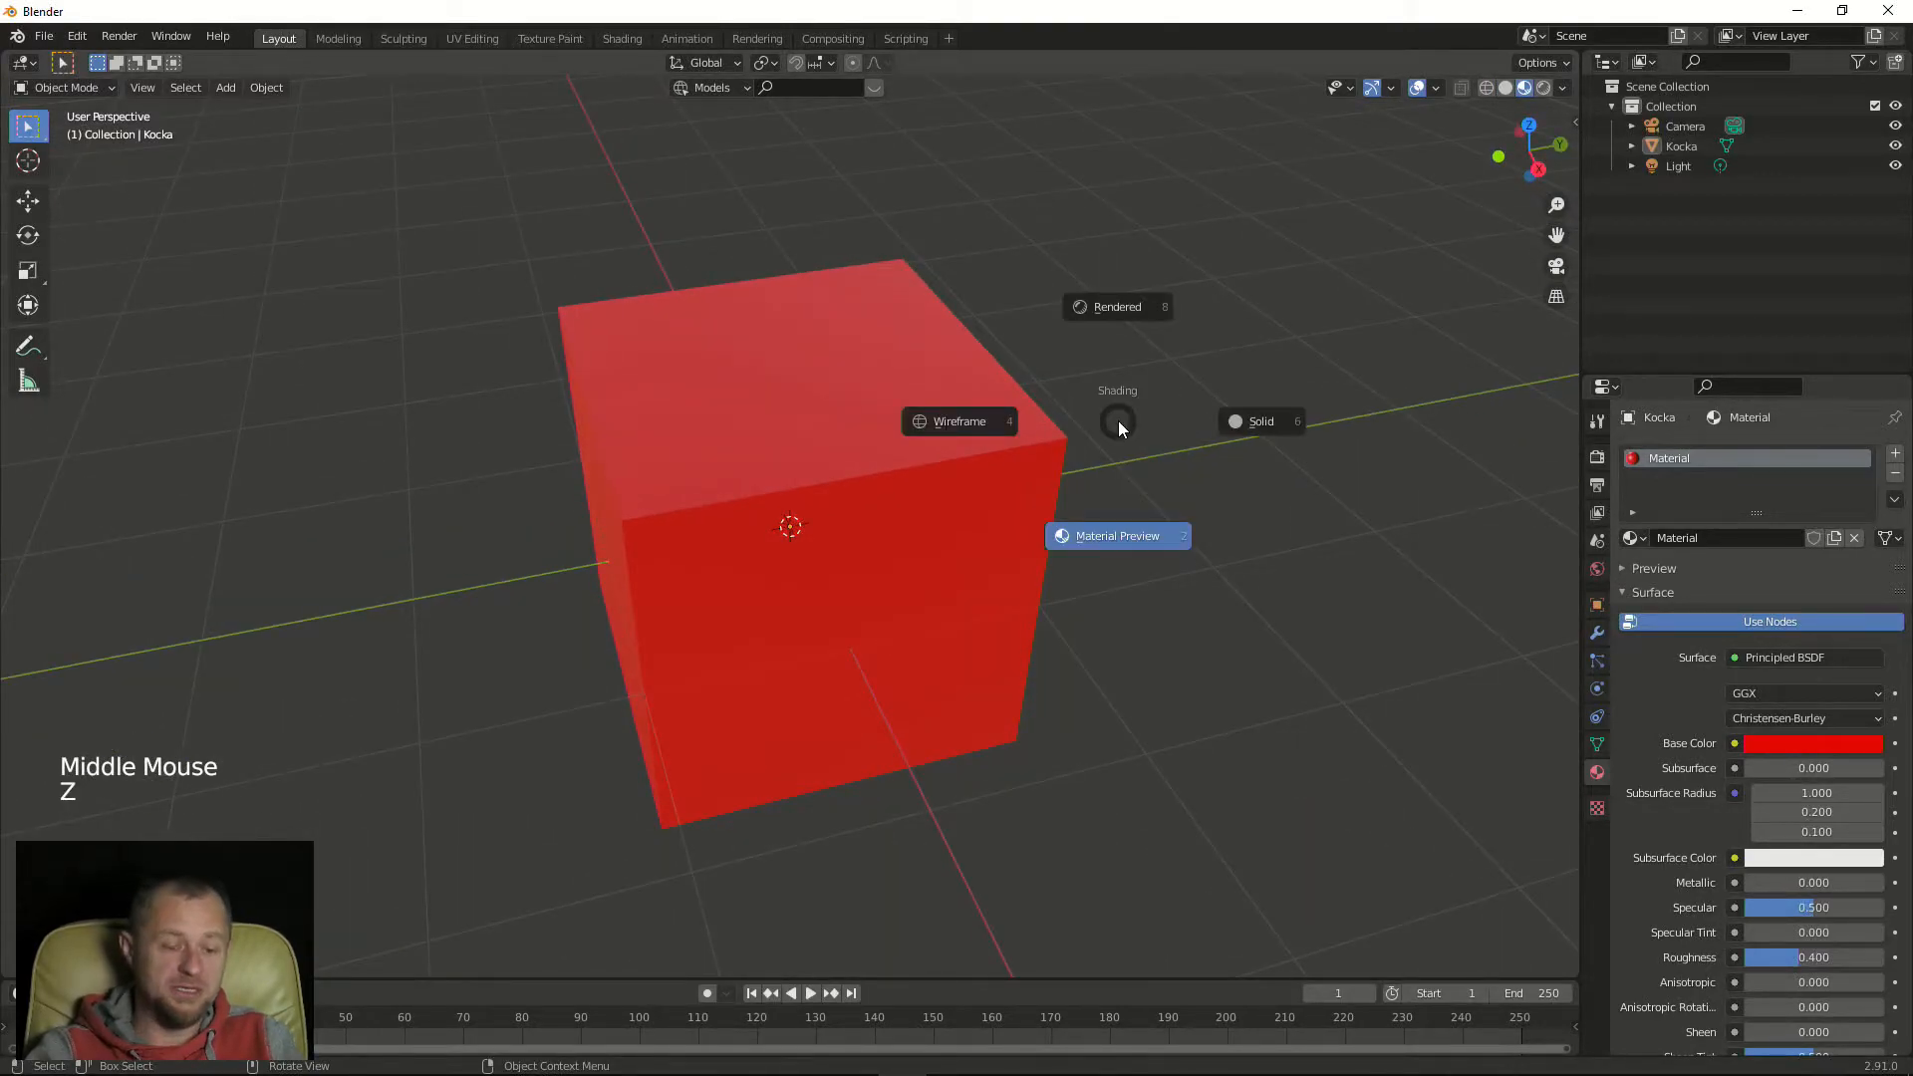
{"action": "left_click", "coordinate": [1268, 421]}
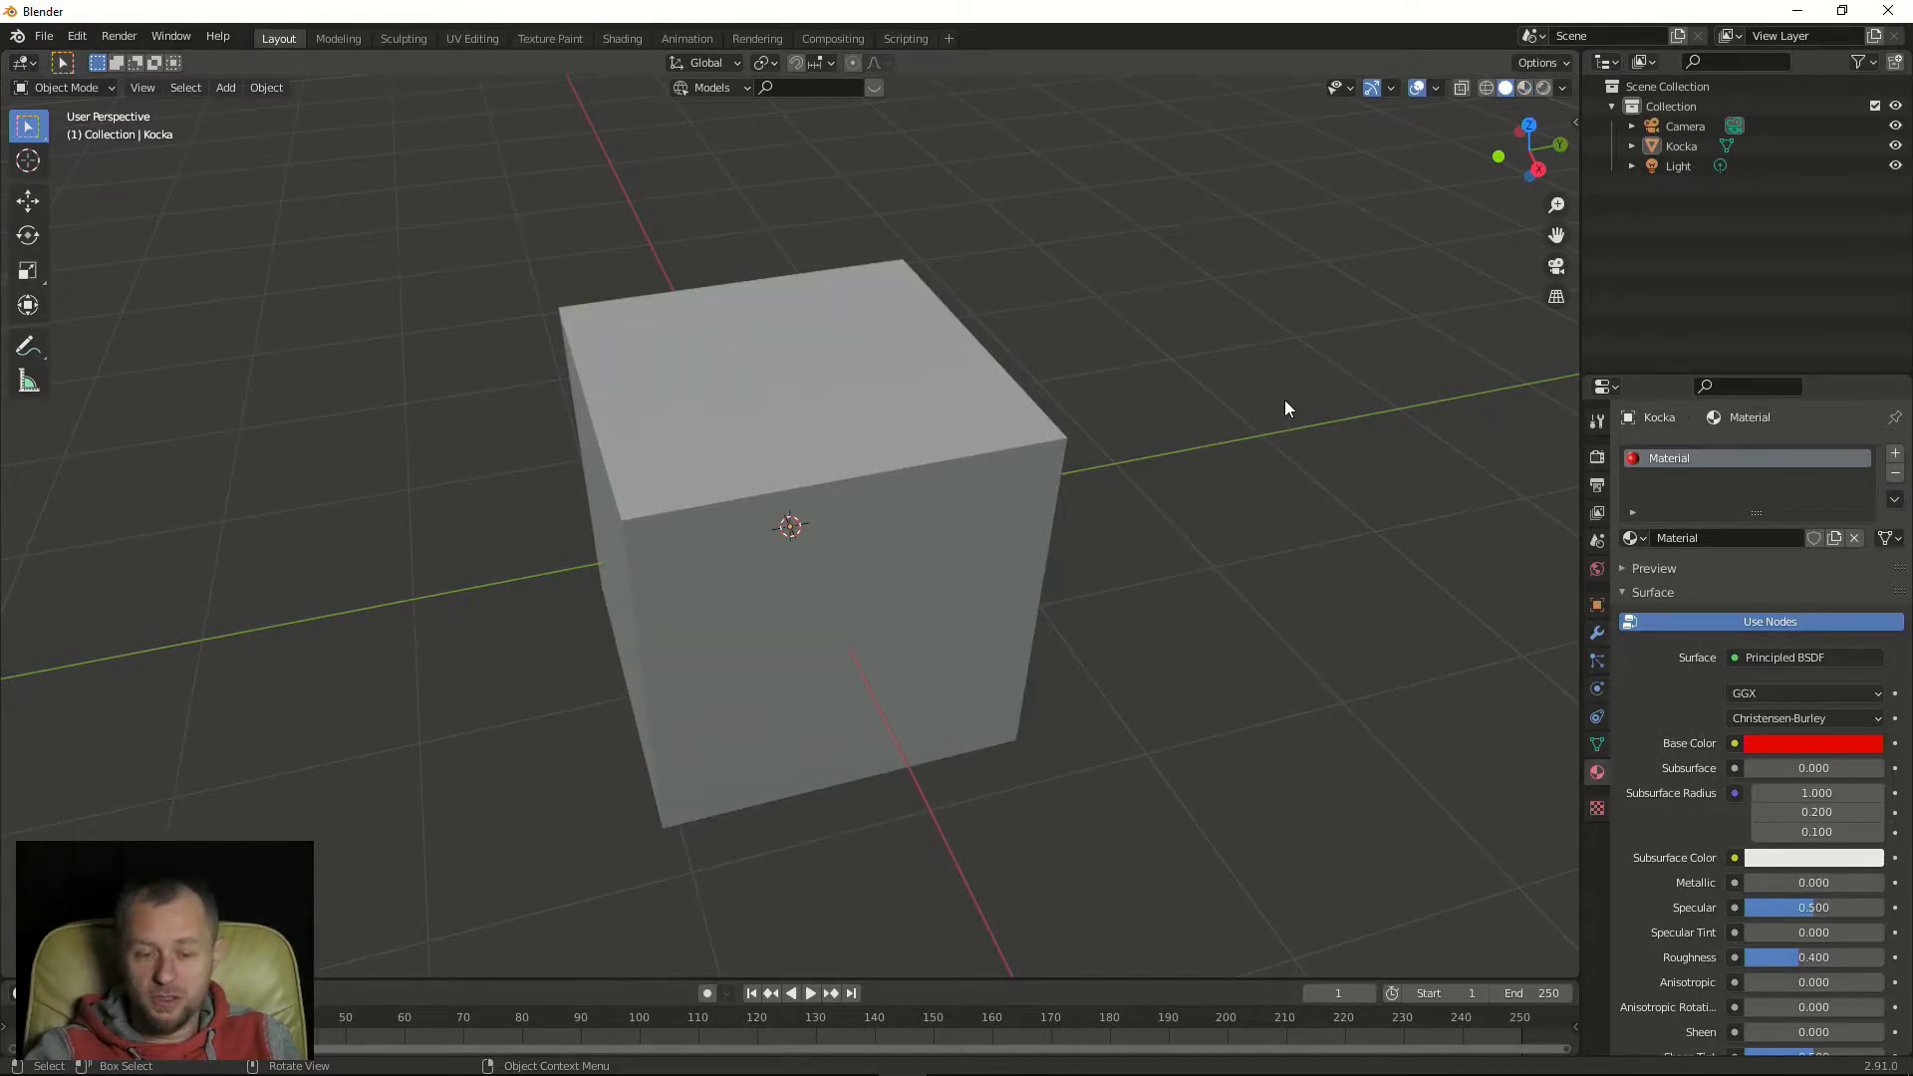
{"action": "key", "text": "z"}
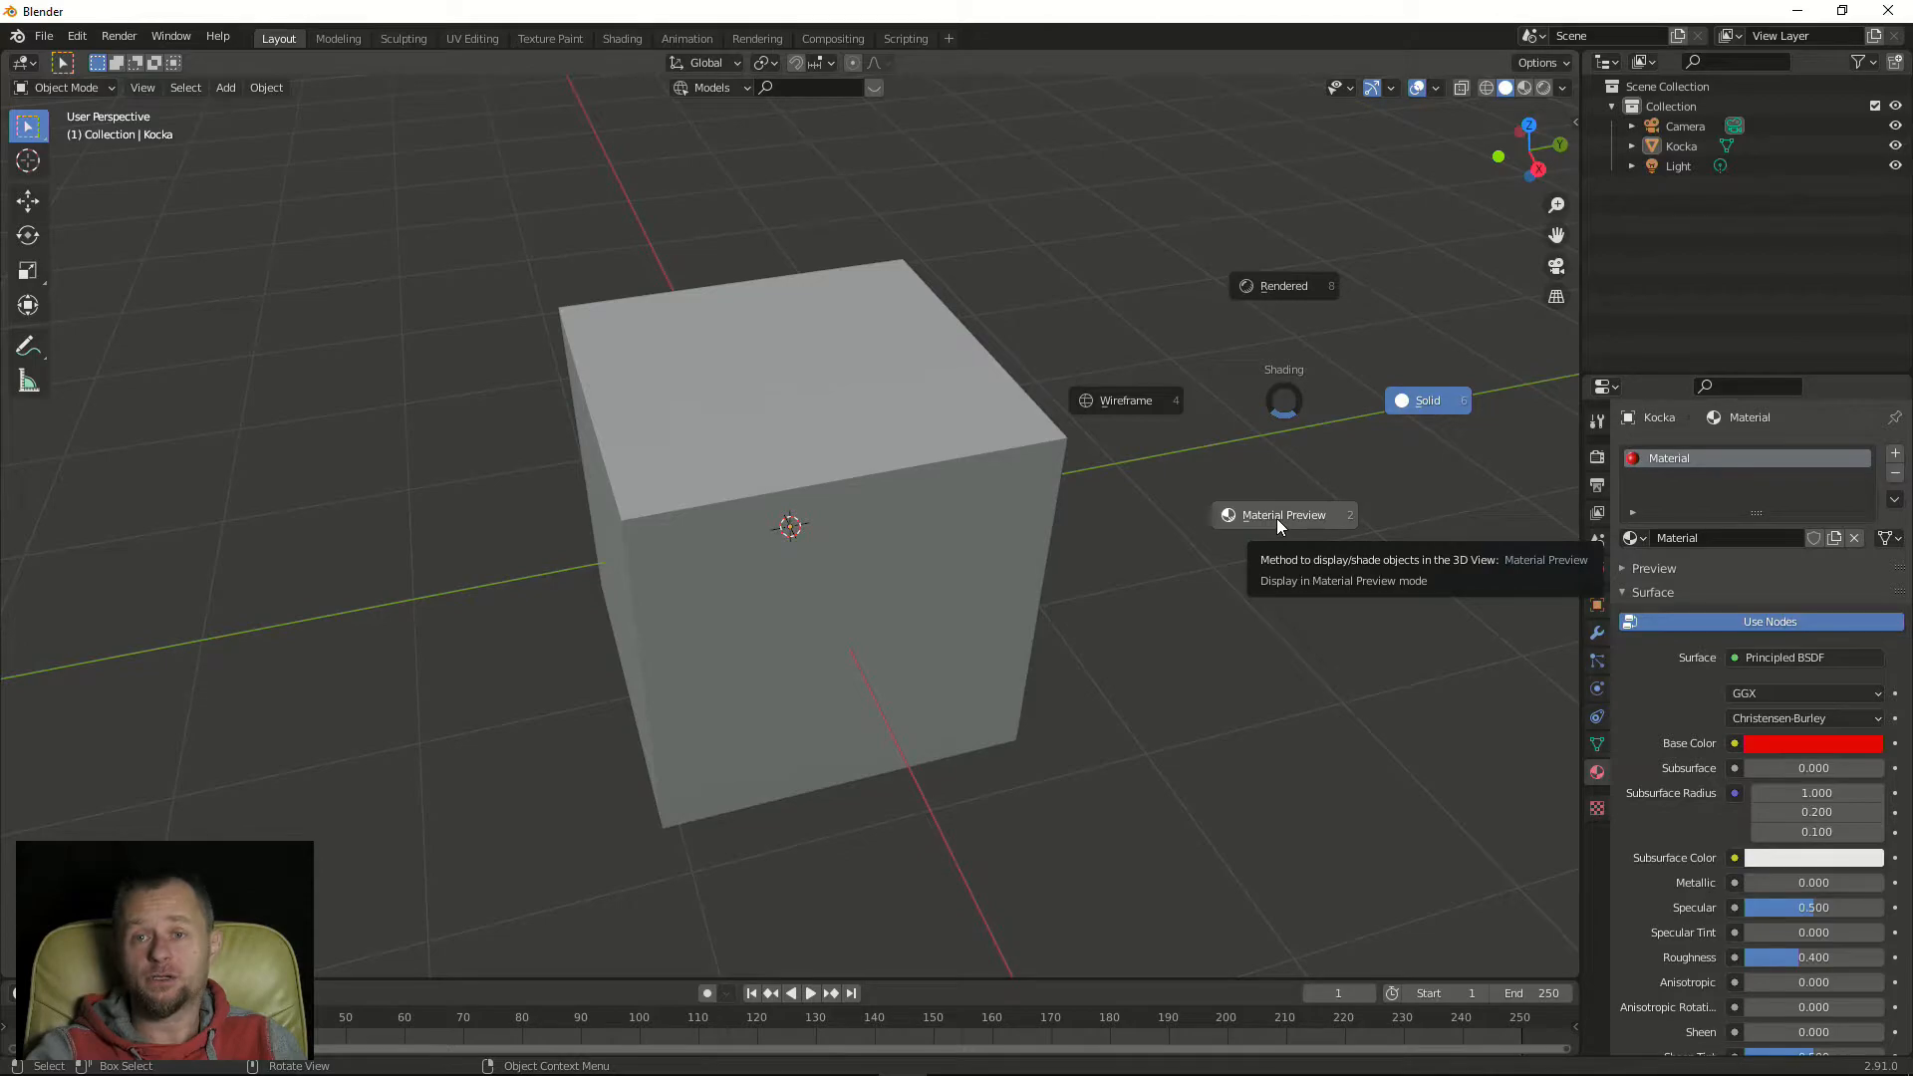
{"action": "left_click", "coordinate": [1276, 518]}
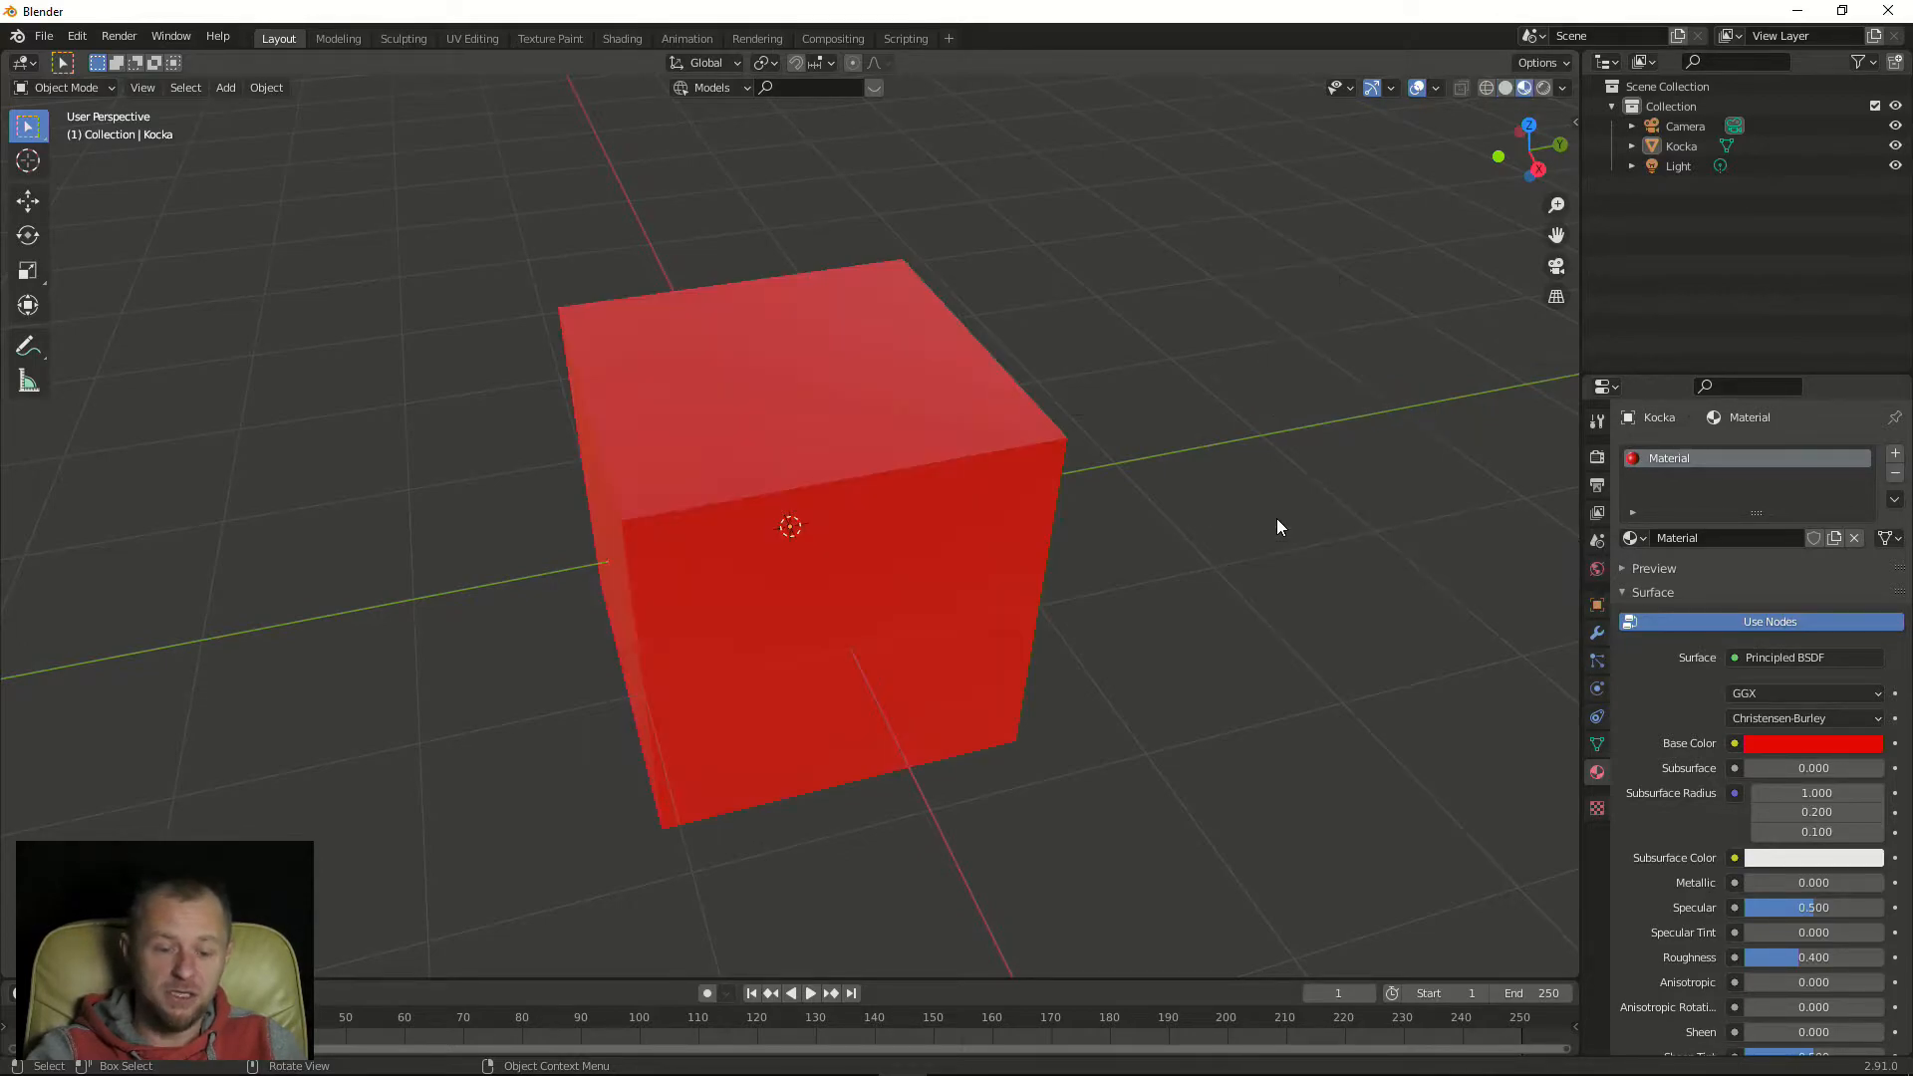
Try a green base color on the cube's material and return it to saturated red, hue 0.994 and saturation 1.000
{"action": "mouse_move", "coordinate": [1277, 518]}
{"action": "middle_mouse_down"}
{"action": "mouse_move", "coordinate": [1257, 470]}
{"action": "mouse_move", "coordinate": [1324, 453]}
{"action": "middle_mouse_up"}
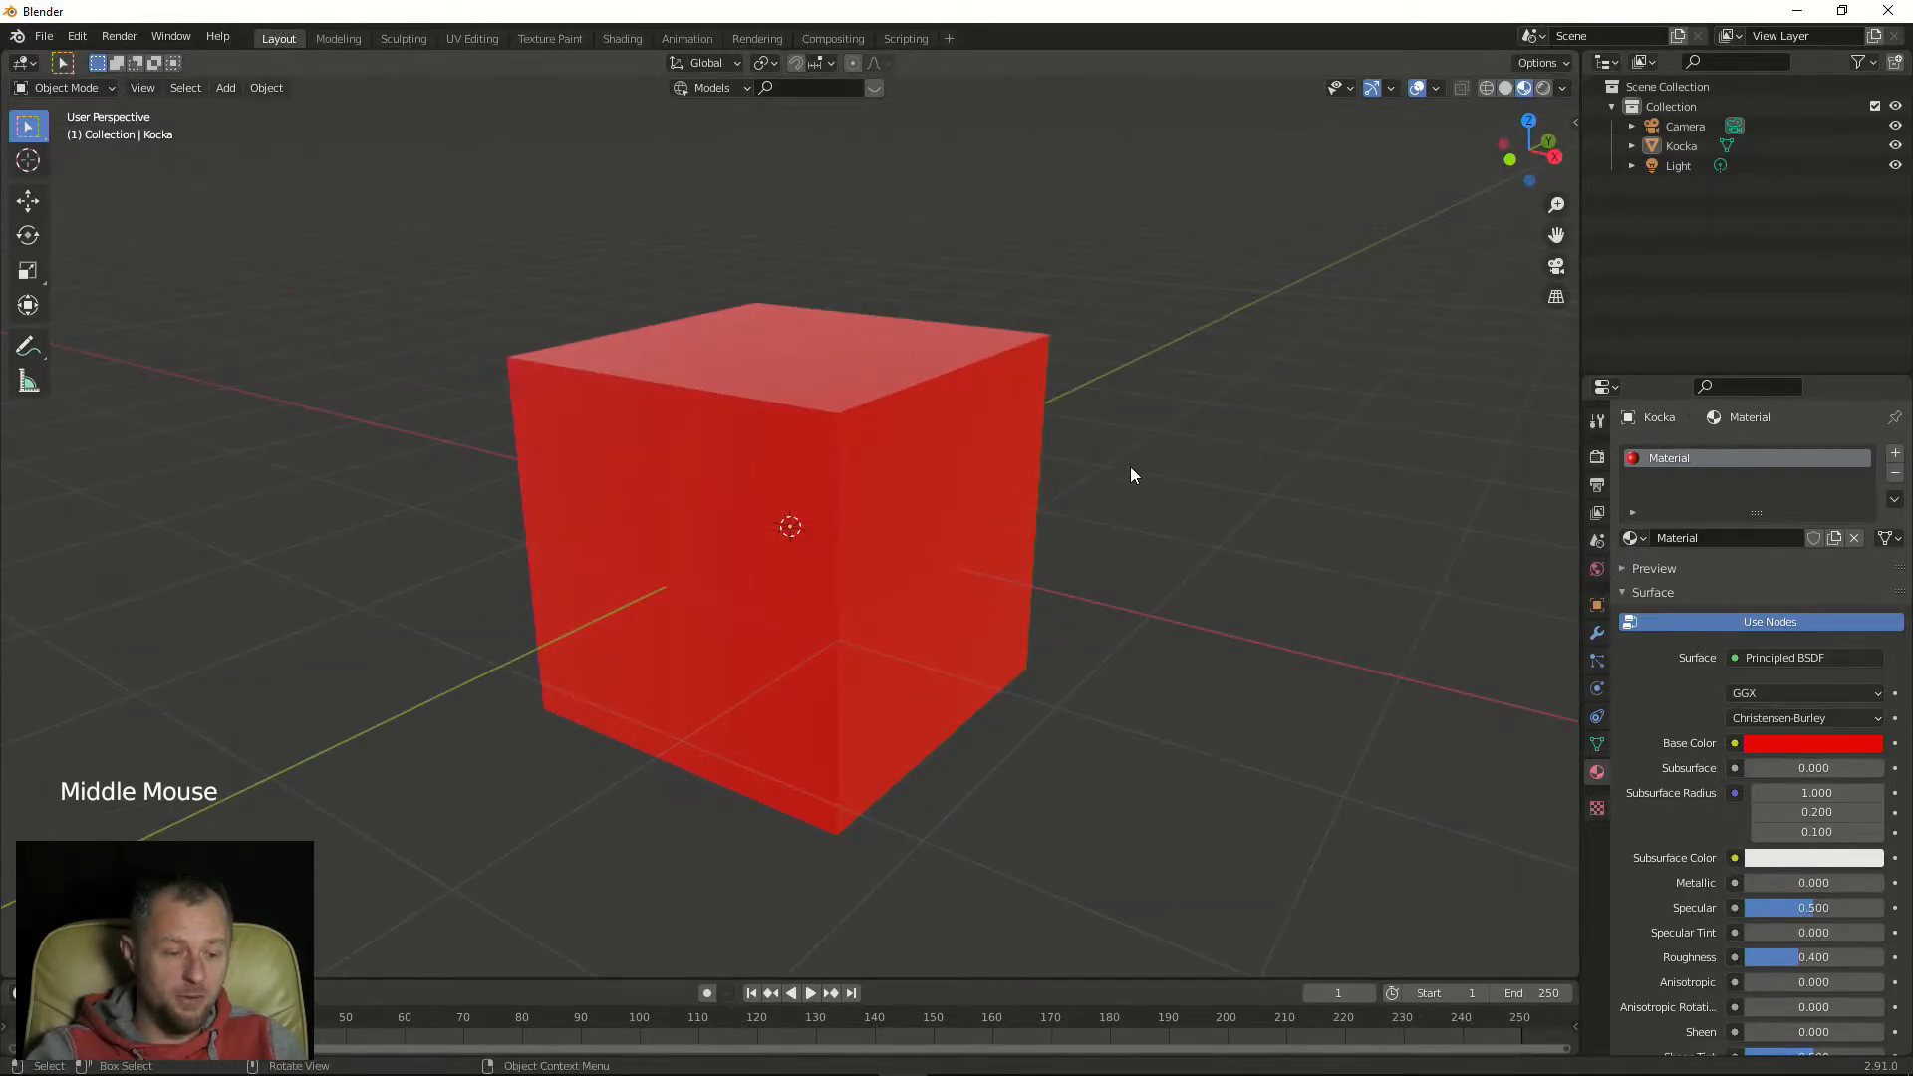
{"action": "middle_click_drag", "start_coordinate": [1091, 489], "coordinate": [1223, 454], "text": "shift"}
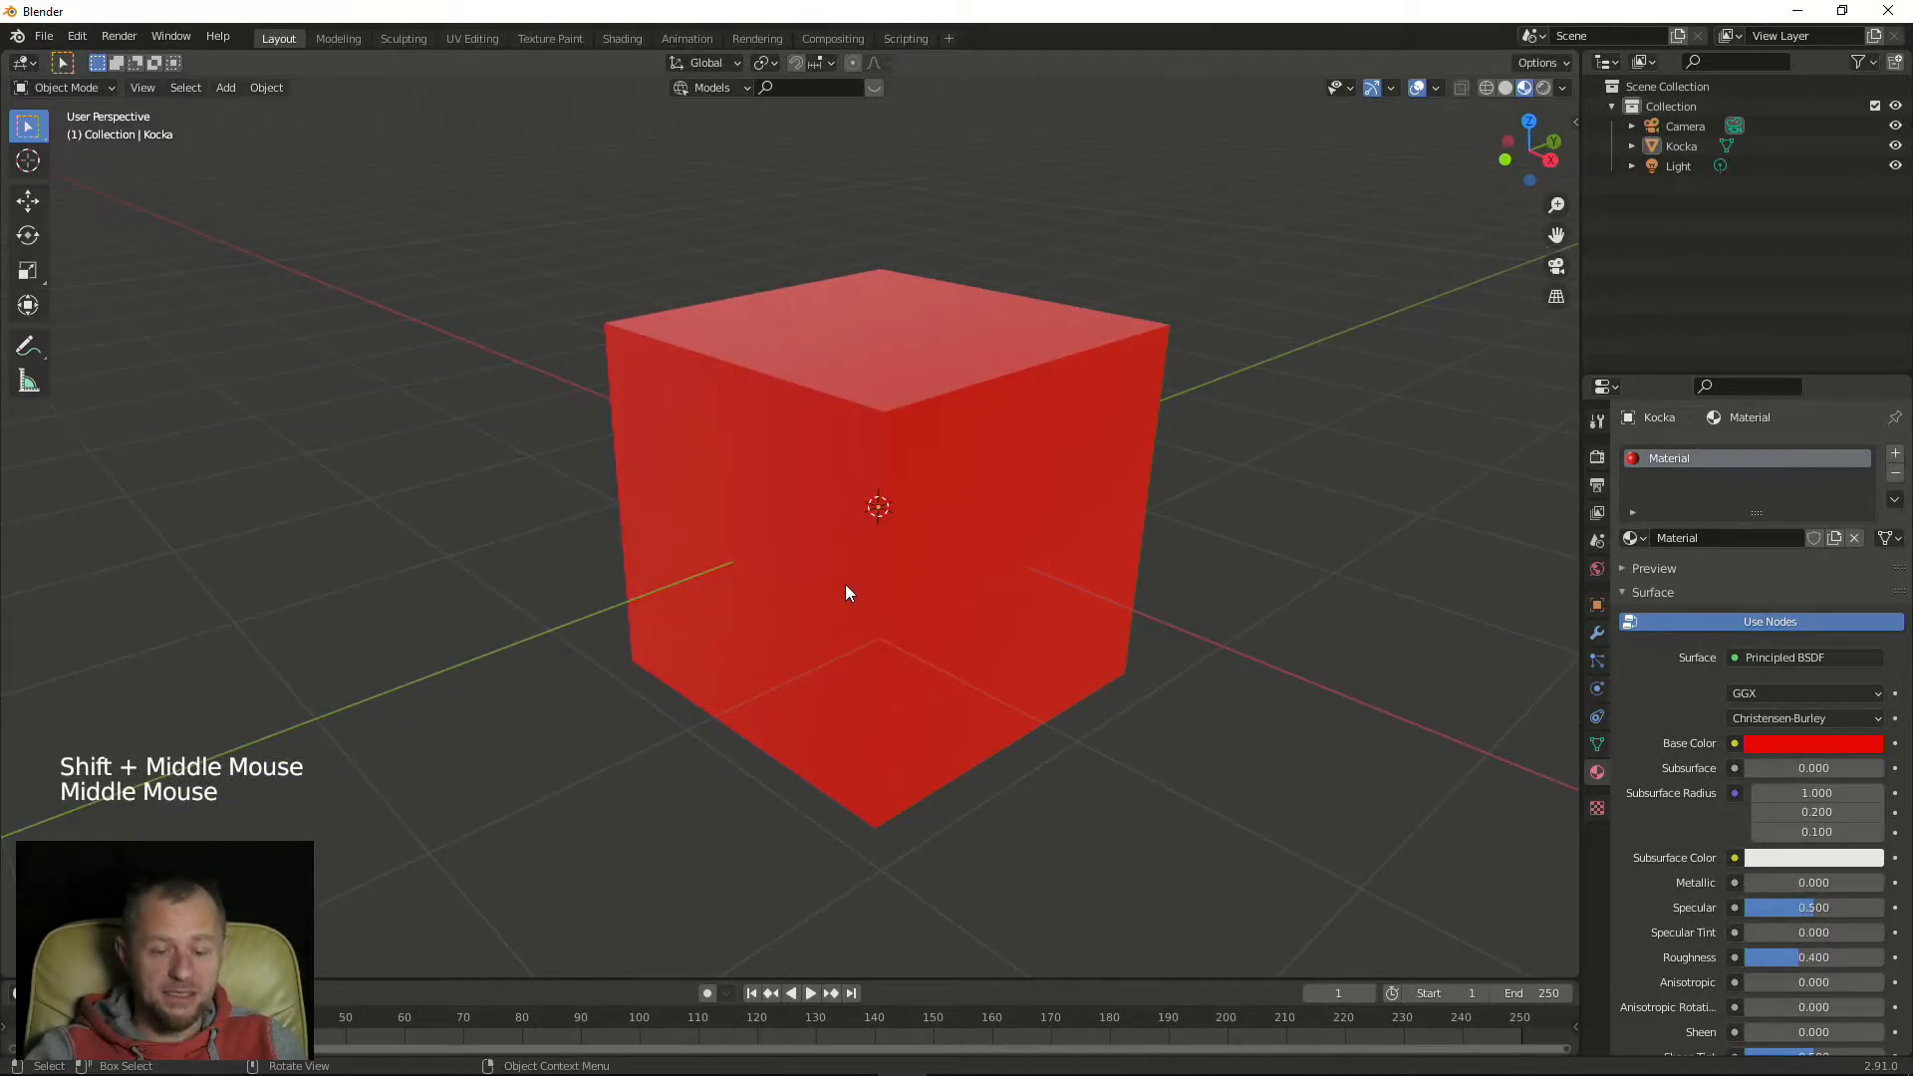
{"action": "left_click", "coordinate": [1796, 746]}
{"action": "left_click", "coordinate": [1740, 504]}
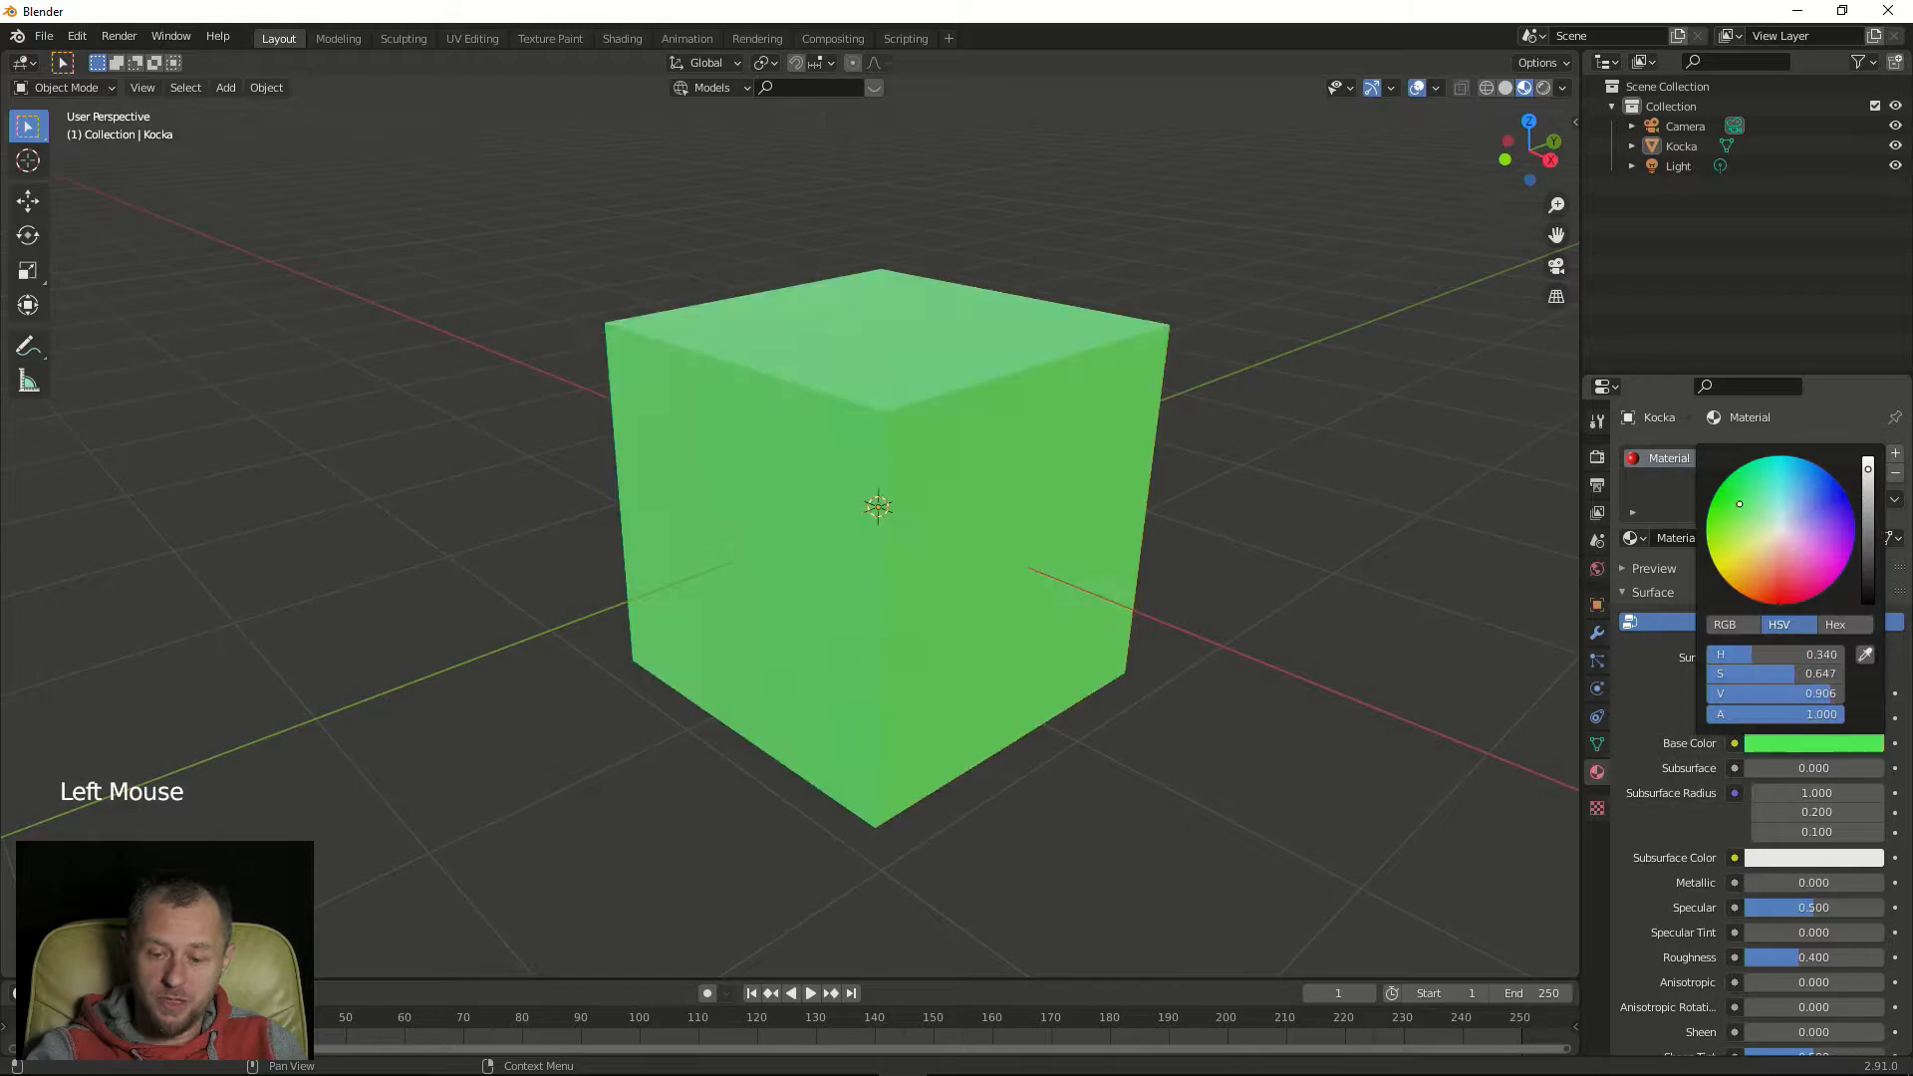
{"action": "mouse_move", "coordinate": [1740, 504]}
{"action": "left_mouse_down"}
{"action": "mouse_move", "coordinate": [1733, 583]}
{"action": "mouse_move", "coordinate": [1838, 558]}
{"action": "mouse_move", "coordinate": [1742, 471]}
{"action": "mouse_move", "coordinate": [1748, 548]}
{"action": "mouse_move", "coordinate": [1813, 548]}
{"action": "mouse_move", "coordinate": [1780, 499]}
{"action": "mouse_move", "coordinate": [1741, 518]}
{"action": "mouse_move", "coordinate": [1785, 603]}
{"action": "left_mouse_up"}
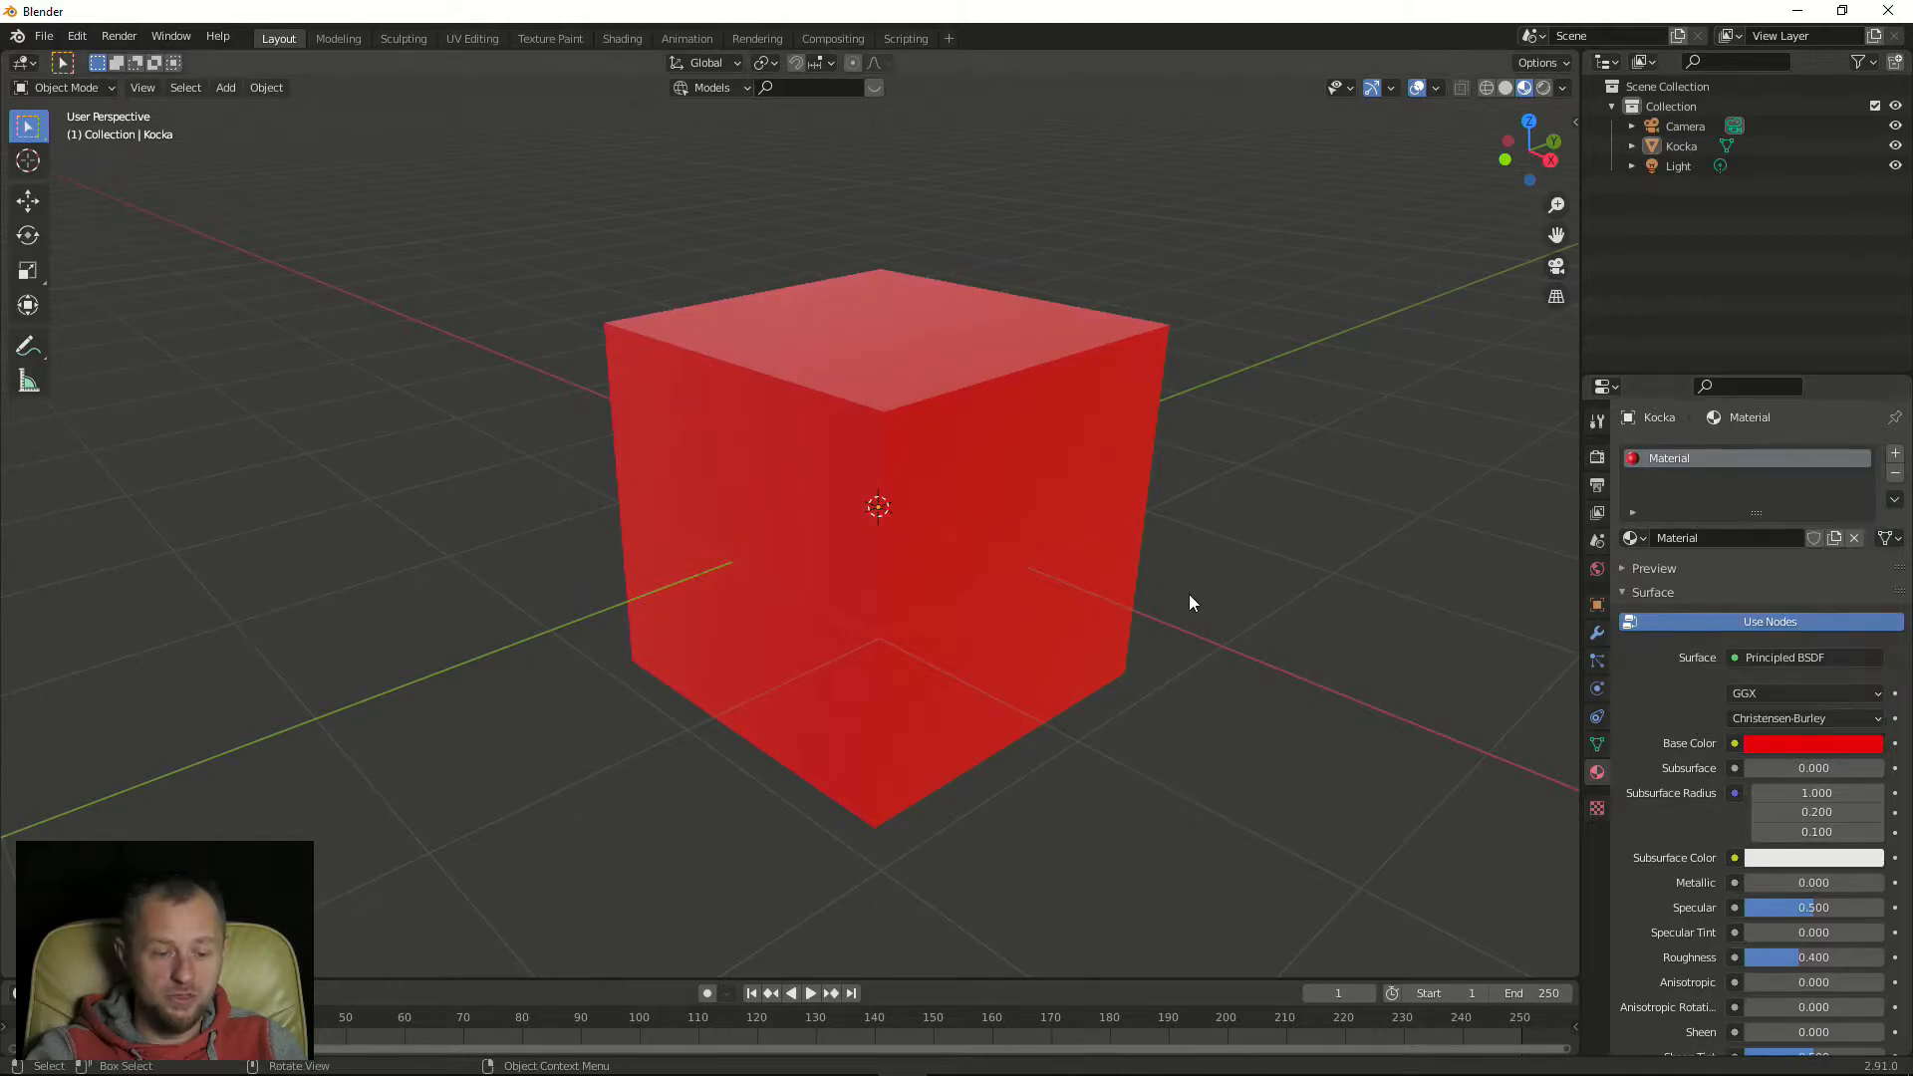
In Edit Mode with face selection, select the cube's top face and set the material's base color to green
{"action": "middle_click_drag", "start_coordinate": [1188, 593], "coordinate": [1258, 583]}
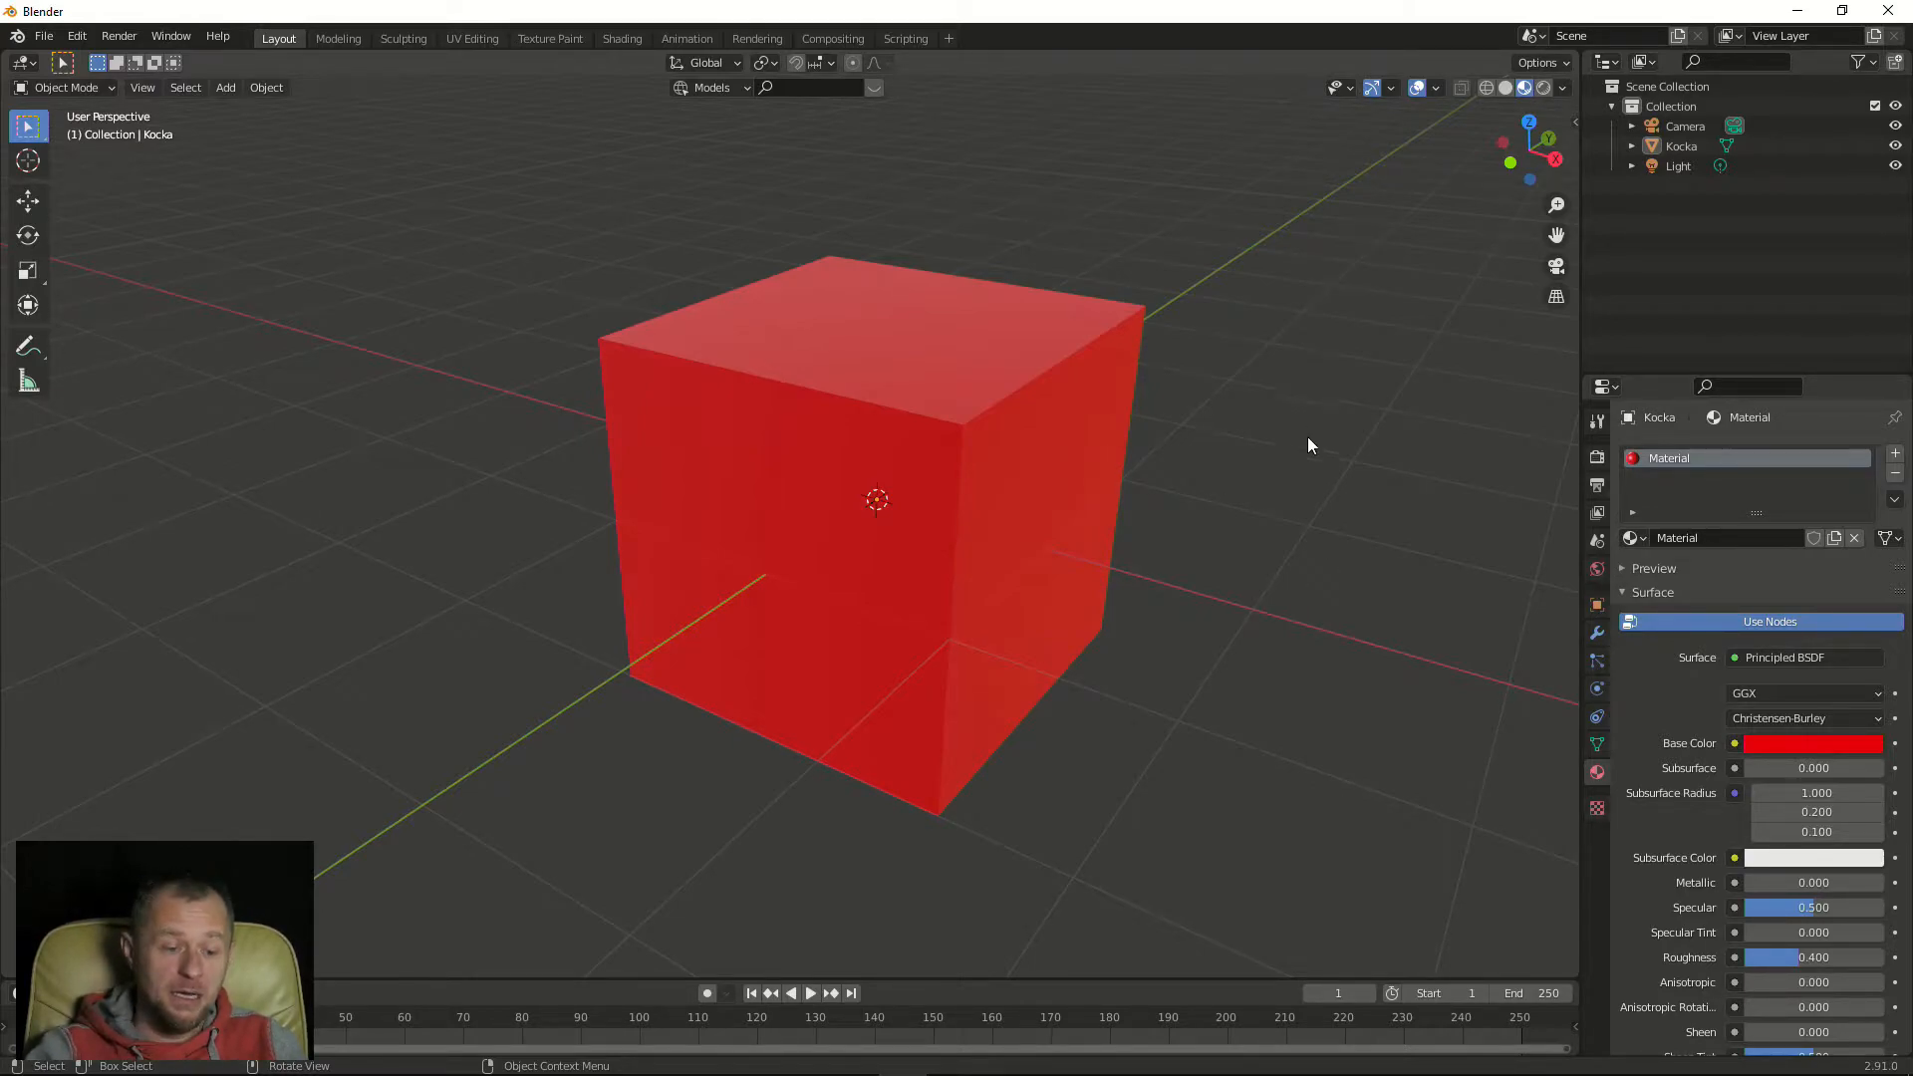
{"action": "middle_click_drag", "start_coordinate": [1308, 445], "coordinate": [1295, 448]}
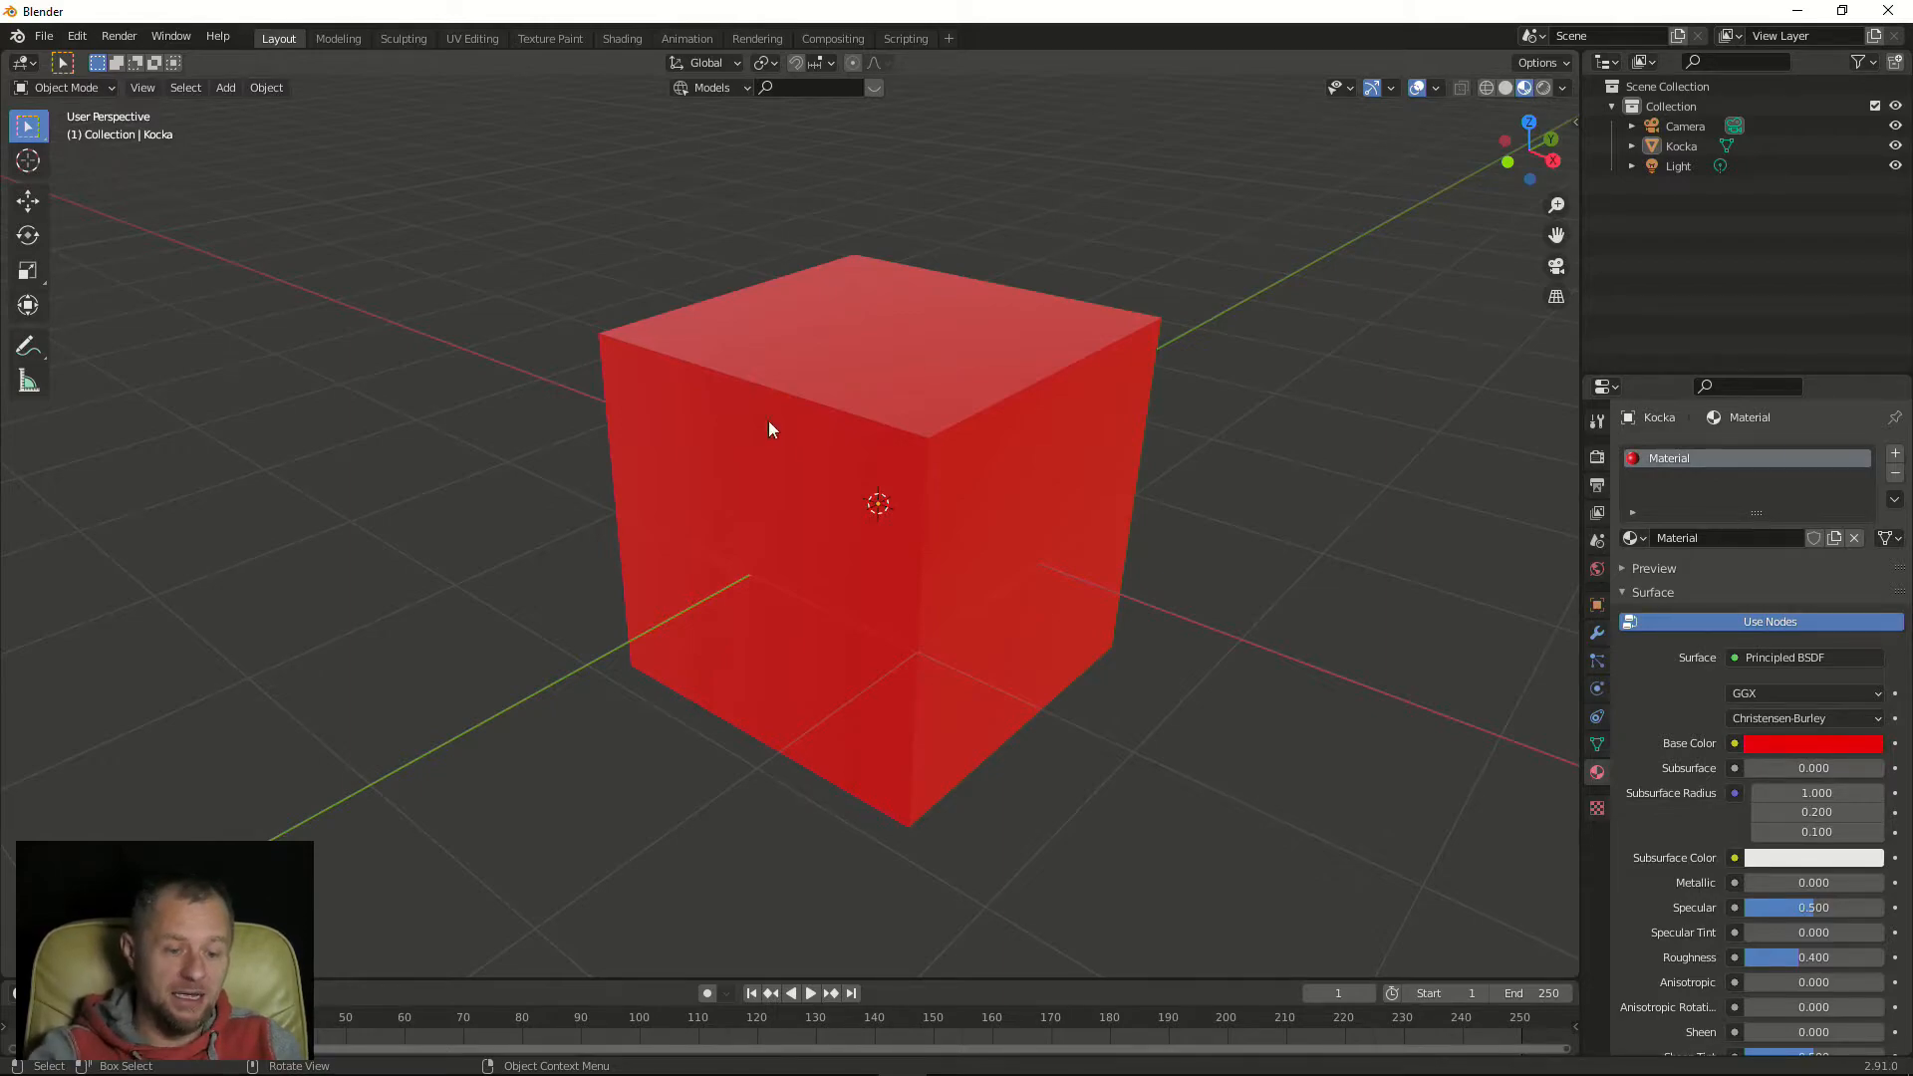
{"action": "middle_click_drag", "start_coordinate": [1195, 475], "coordinate": [1198, 479]}
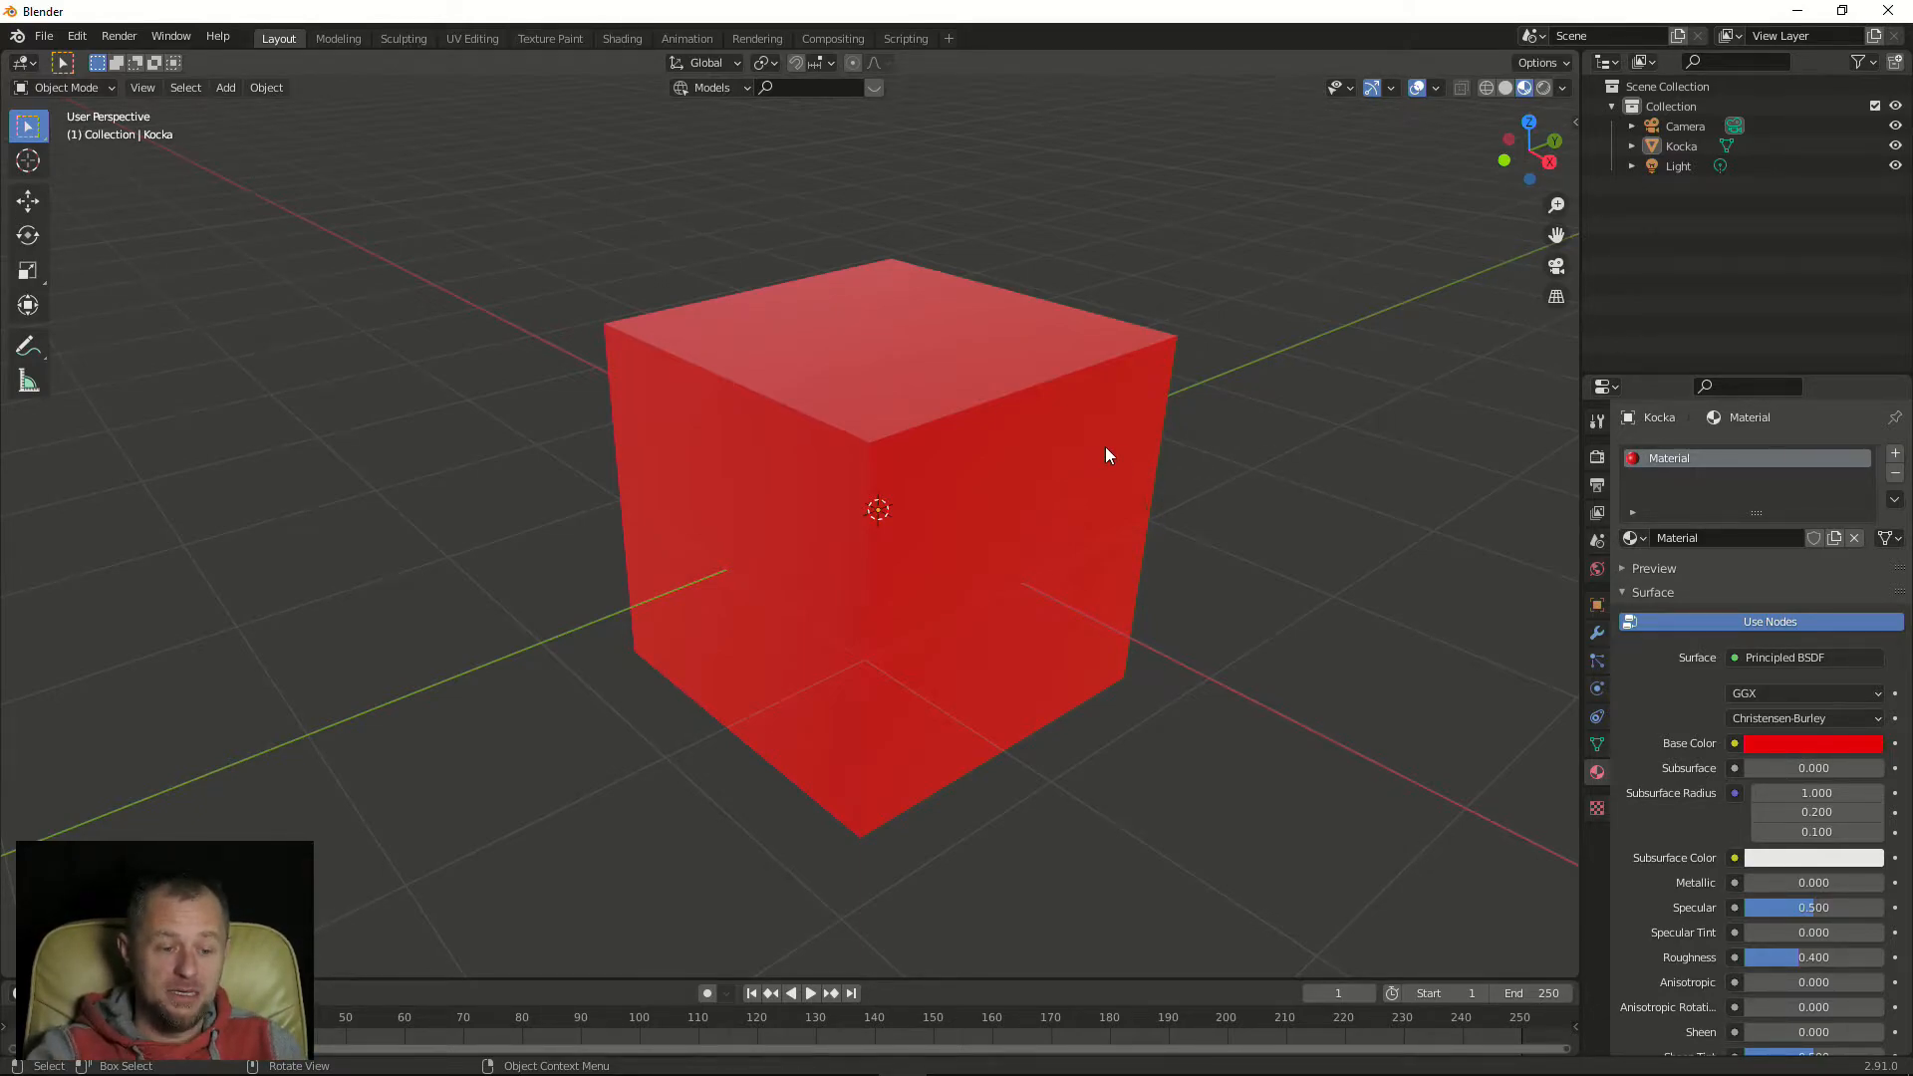
{"action": "key", "text": "Tab"}
{"action": "key", "text": "3"}
{"action": "left_click", "coordinate": [879, 357]}
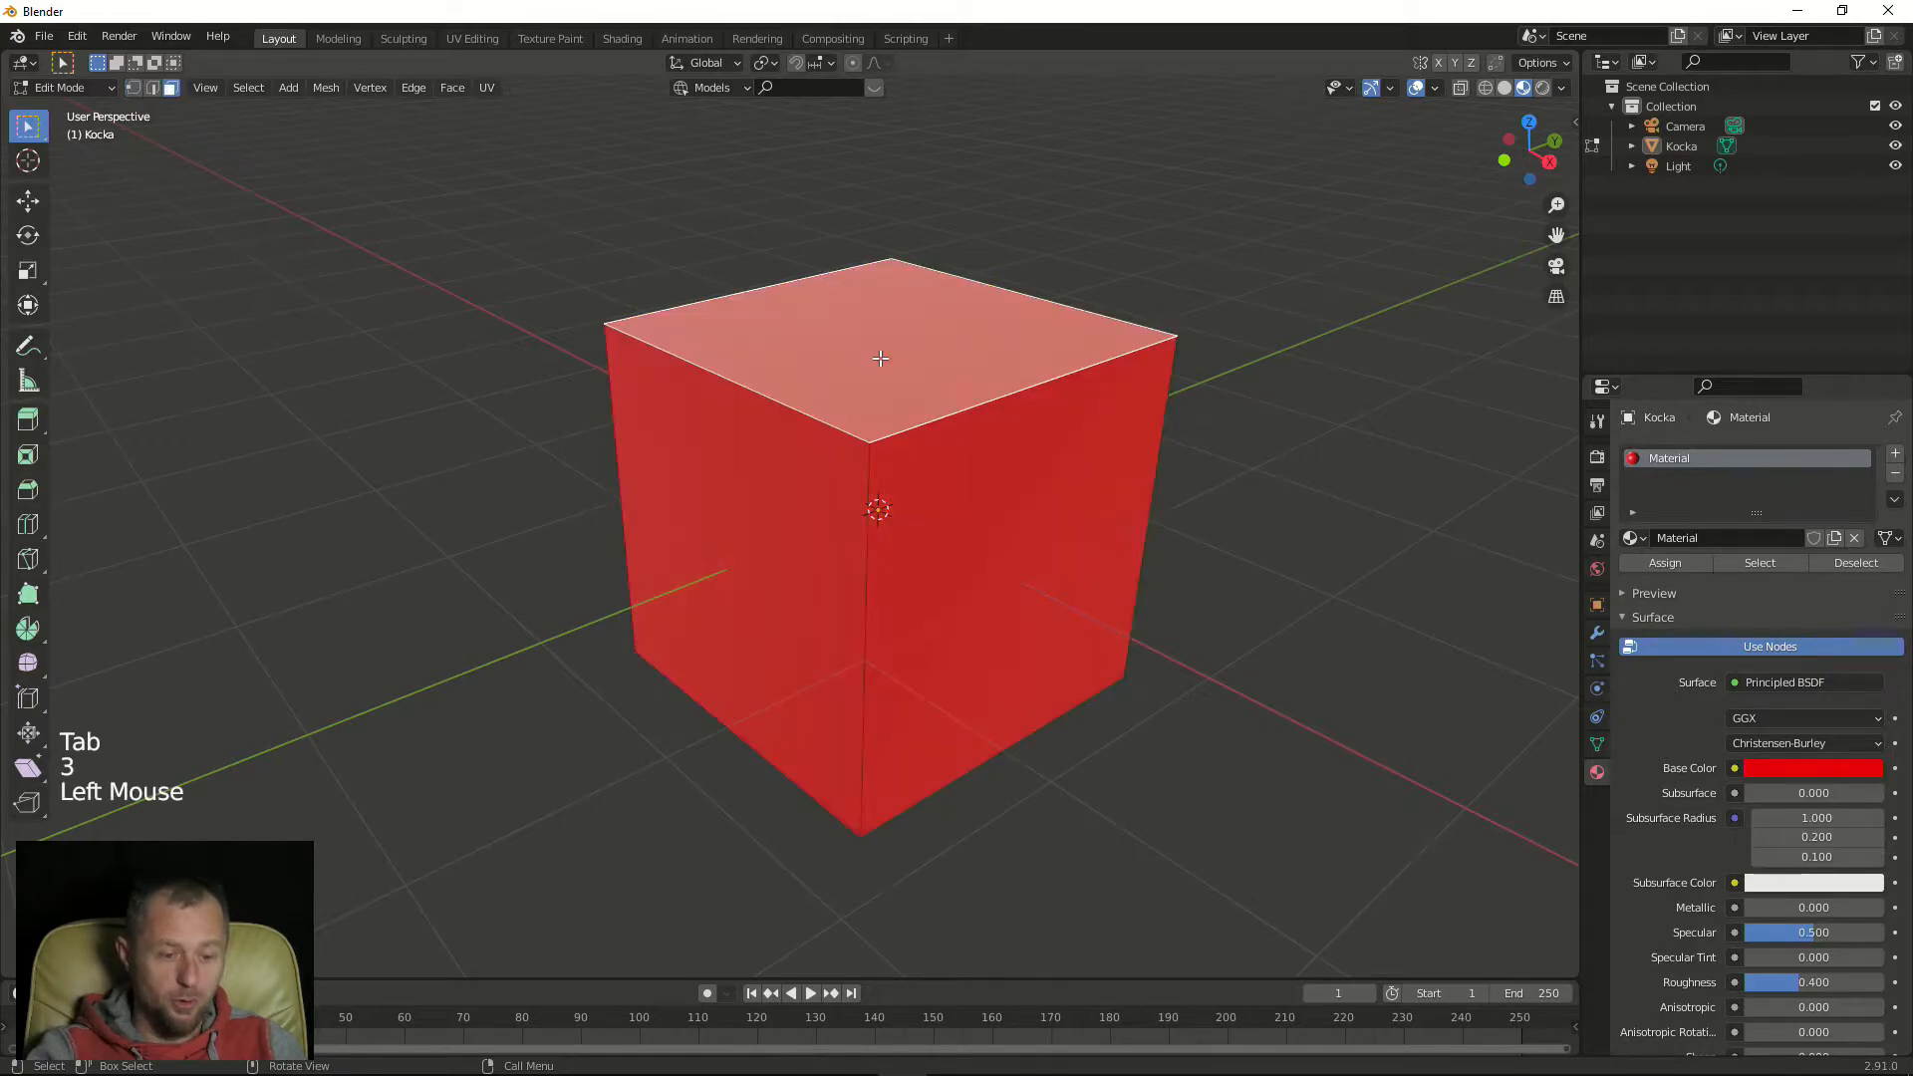
{"action": "middle_click_drag", "start_coordinate": [1029, 439], "coordinate": [956, 443]}
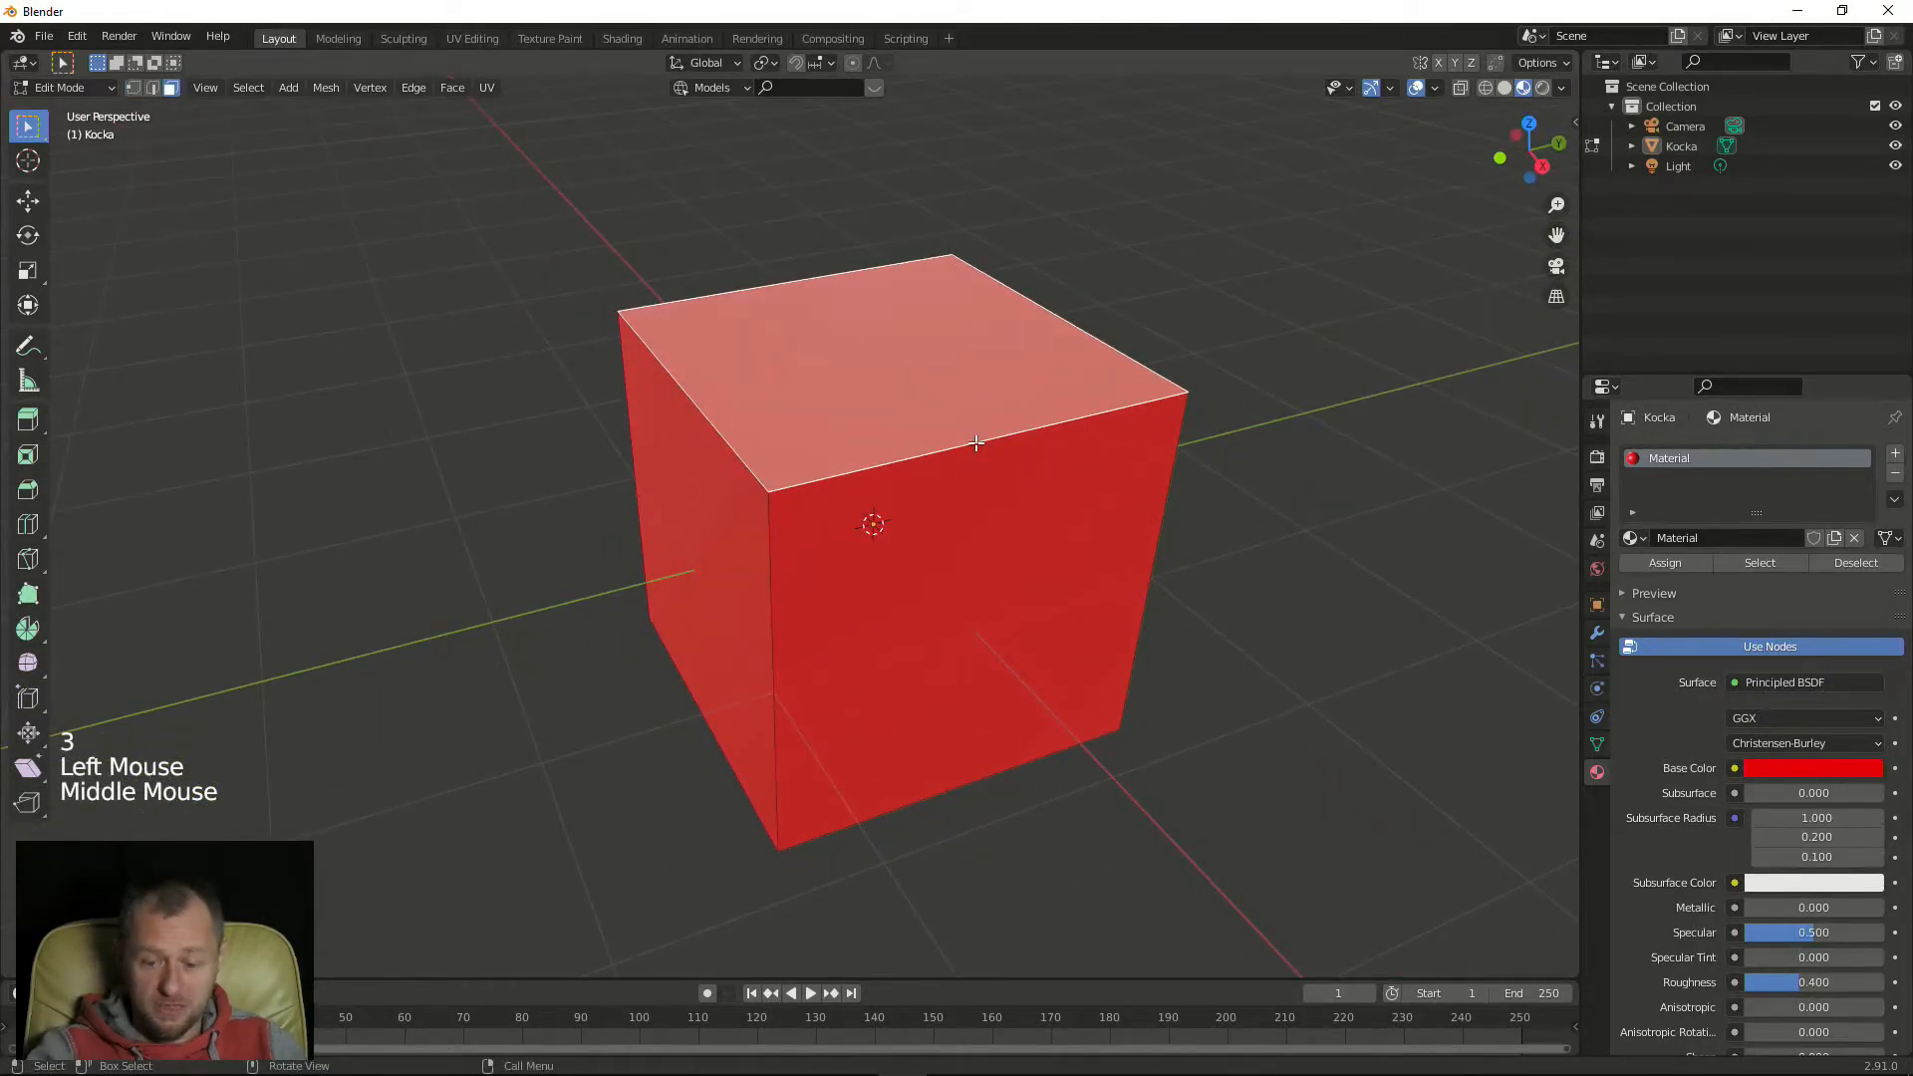
{"action": "left_click", "coordinate": [1808, 768]}
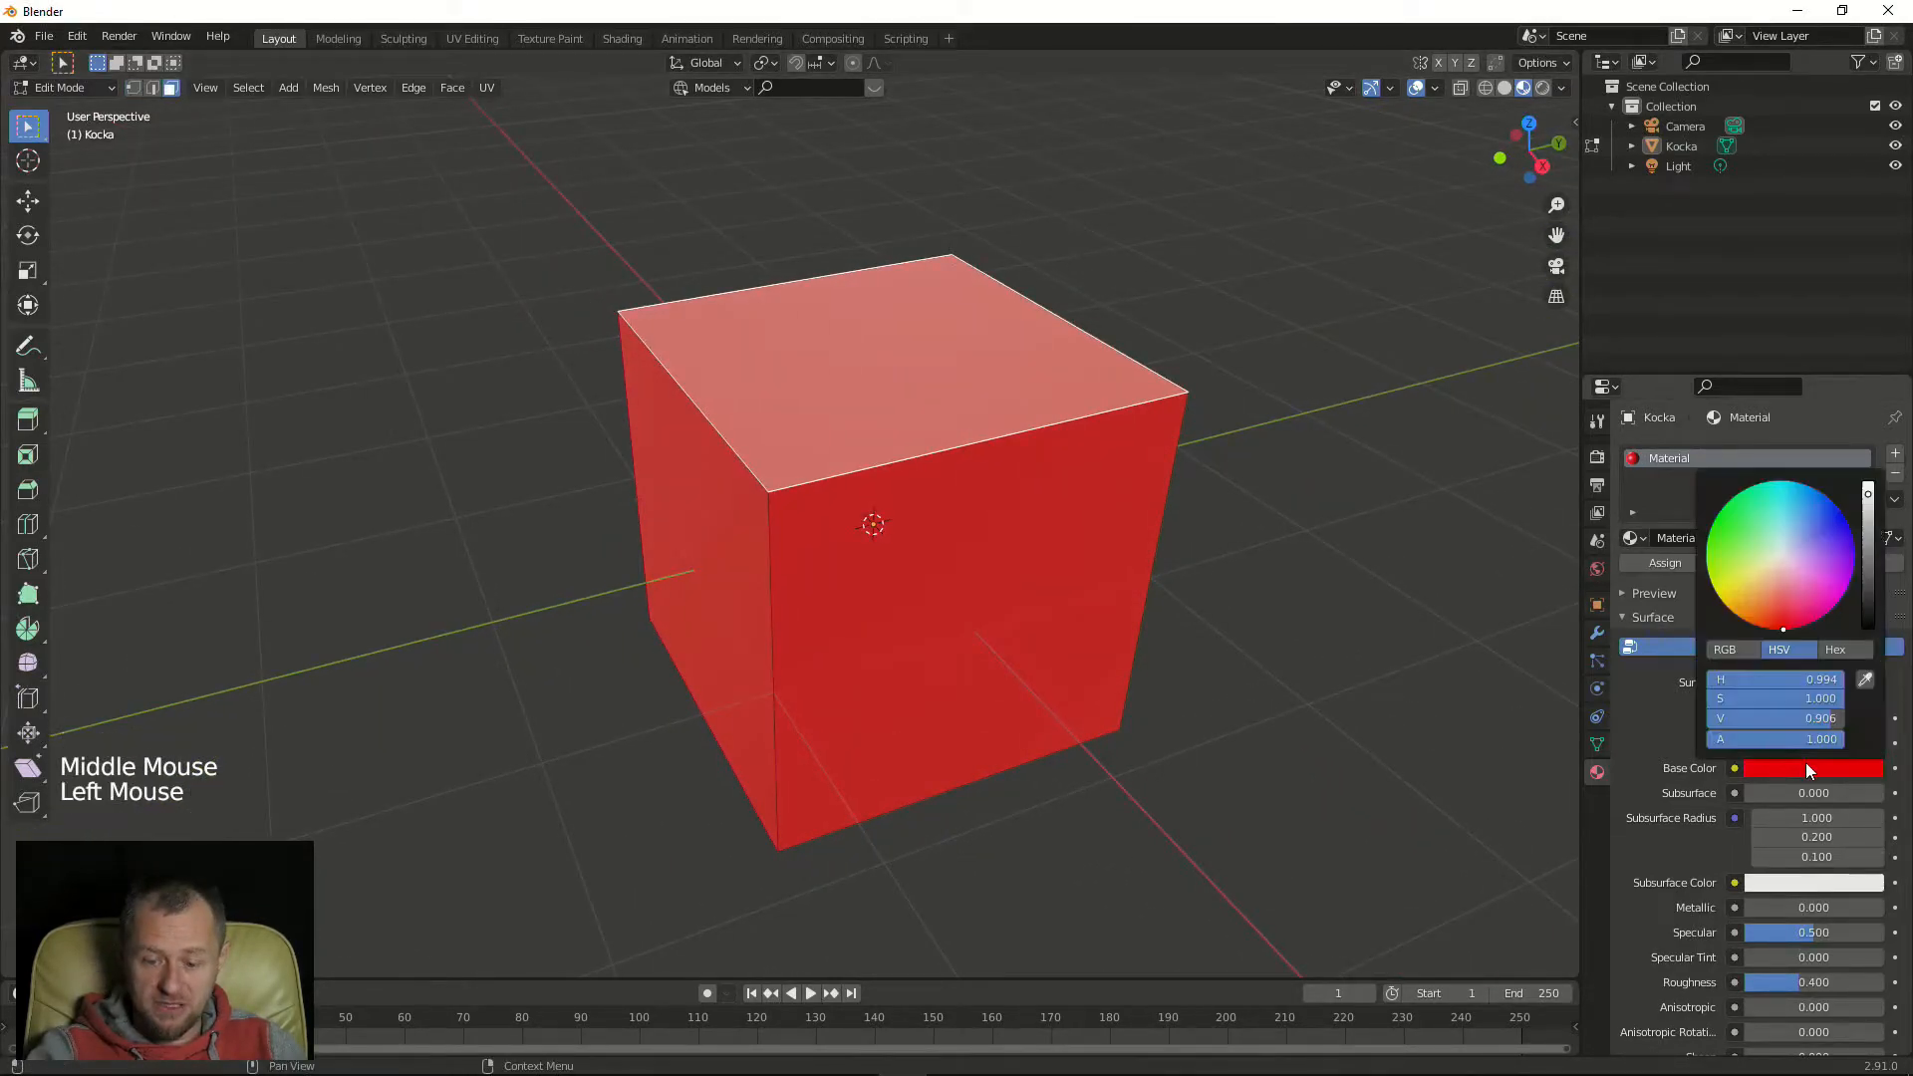
{"action": "left_click", "coordinate": [1727, 528]}
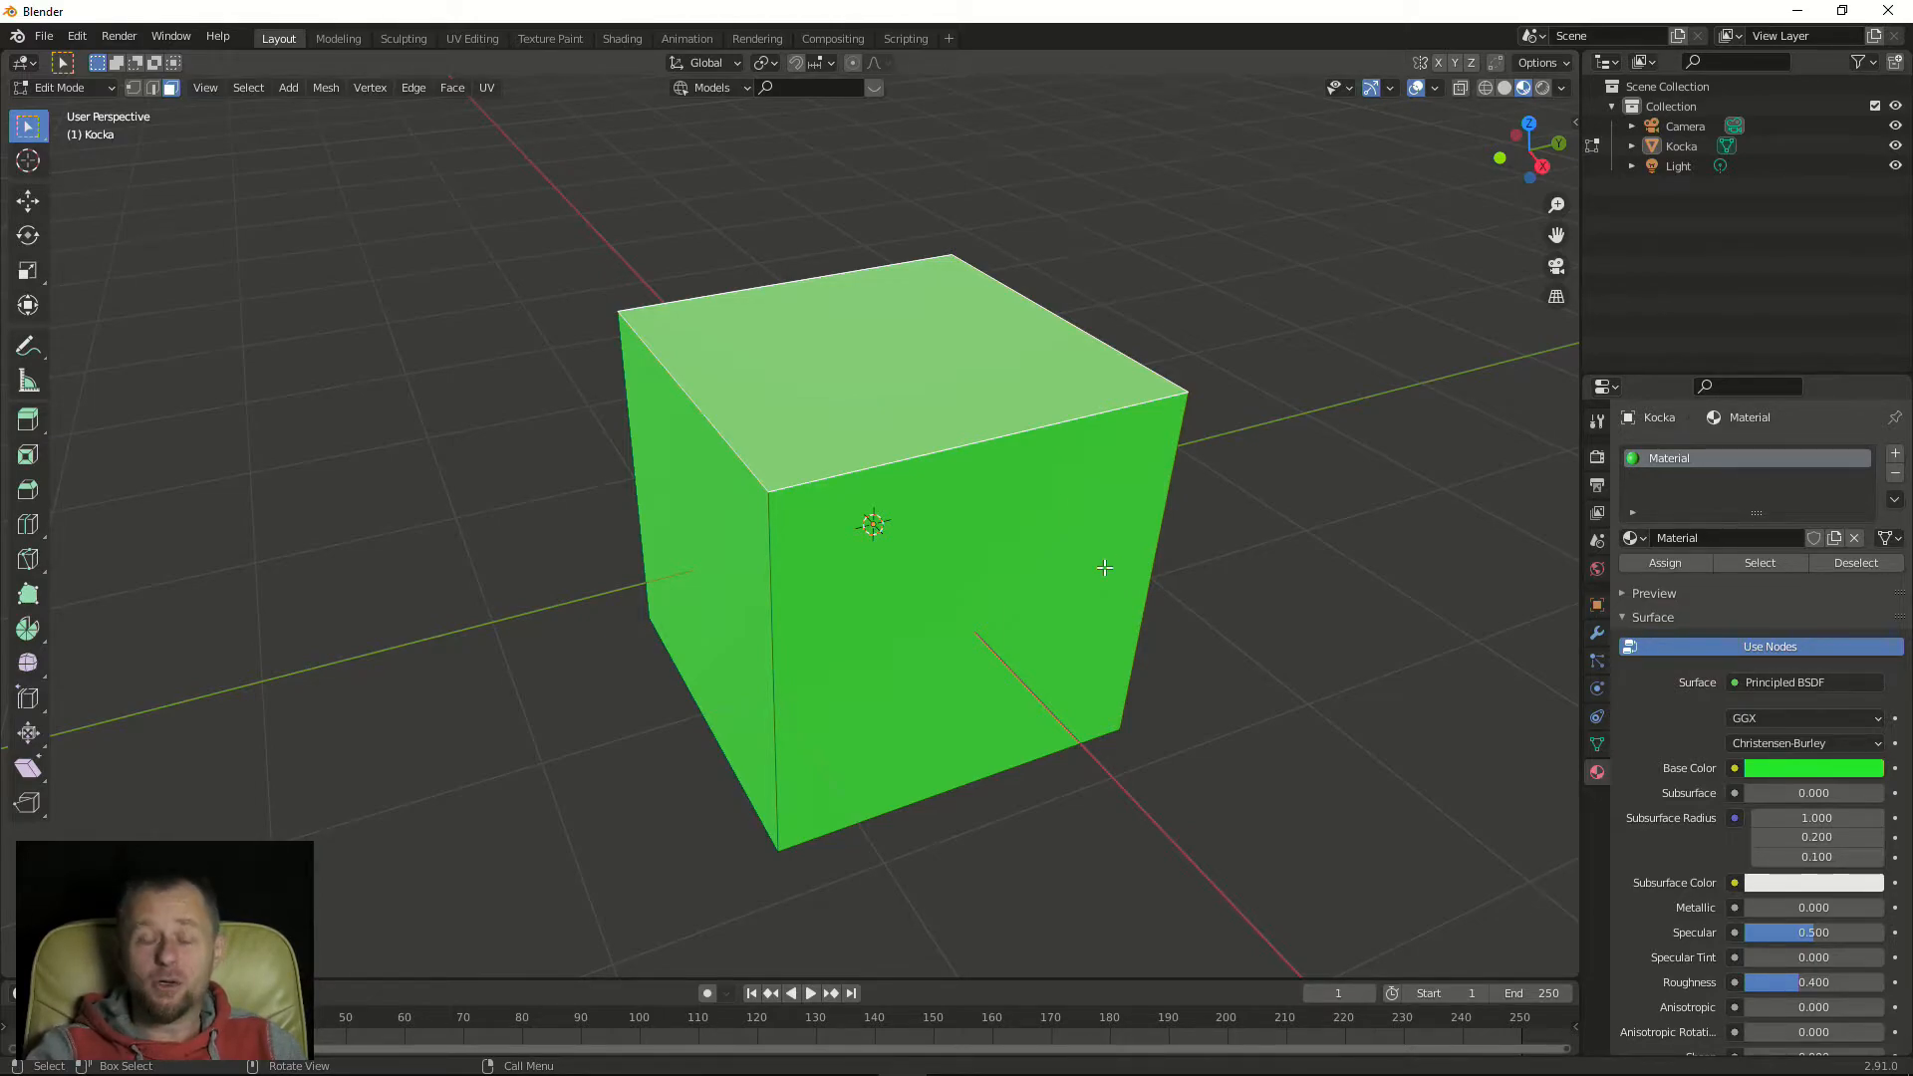
Change the material's base color to yellow with hue 0.131, saturation 0.981 and value 0.906
{"action": "middle_click_drag", "start_coordinate": [1089, 632], "coordinate": [1222, 565]}
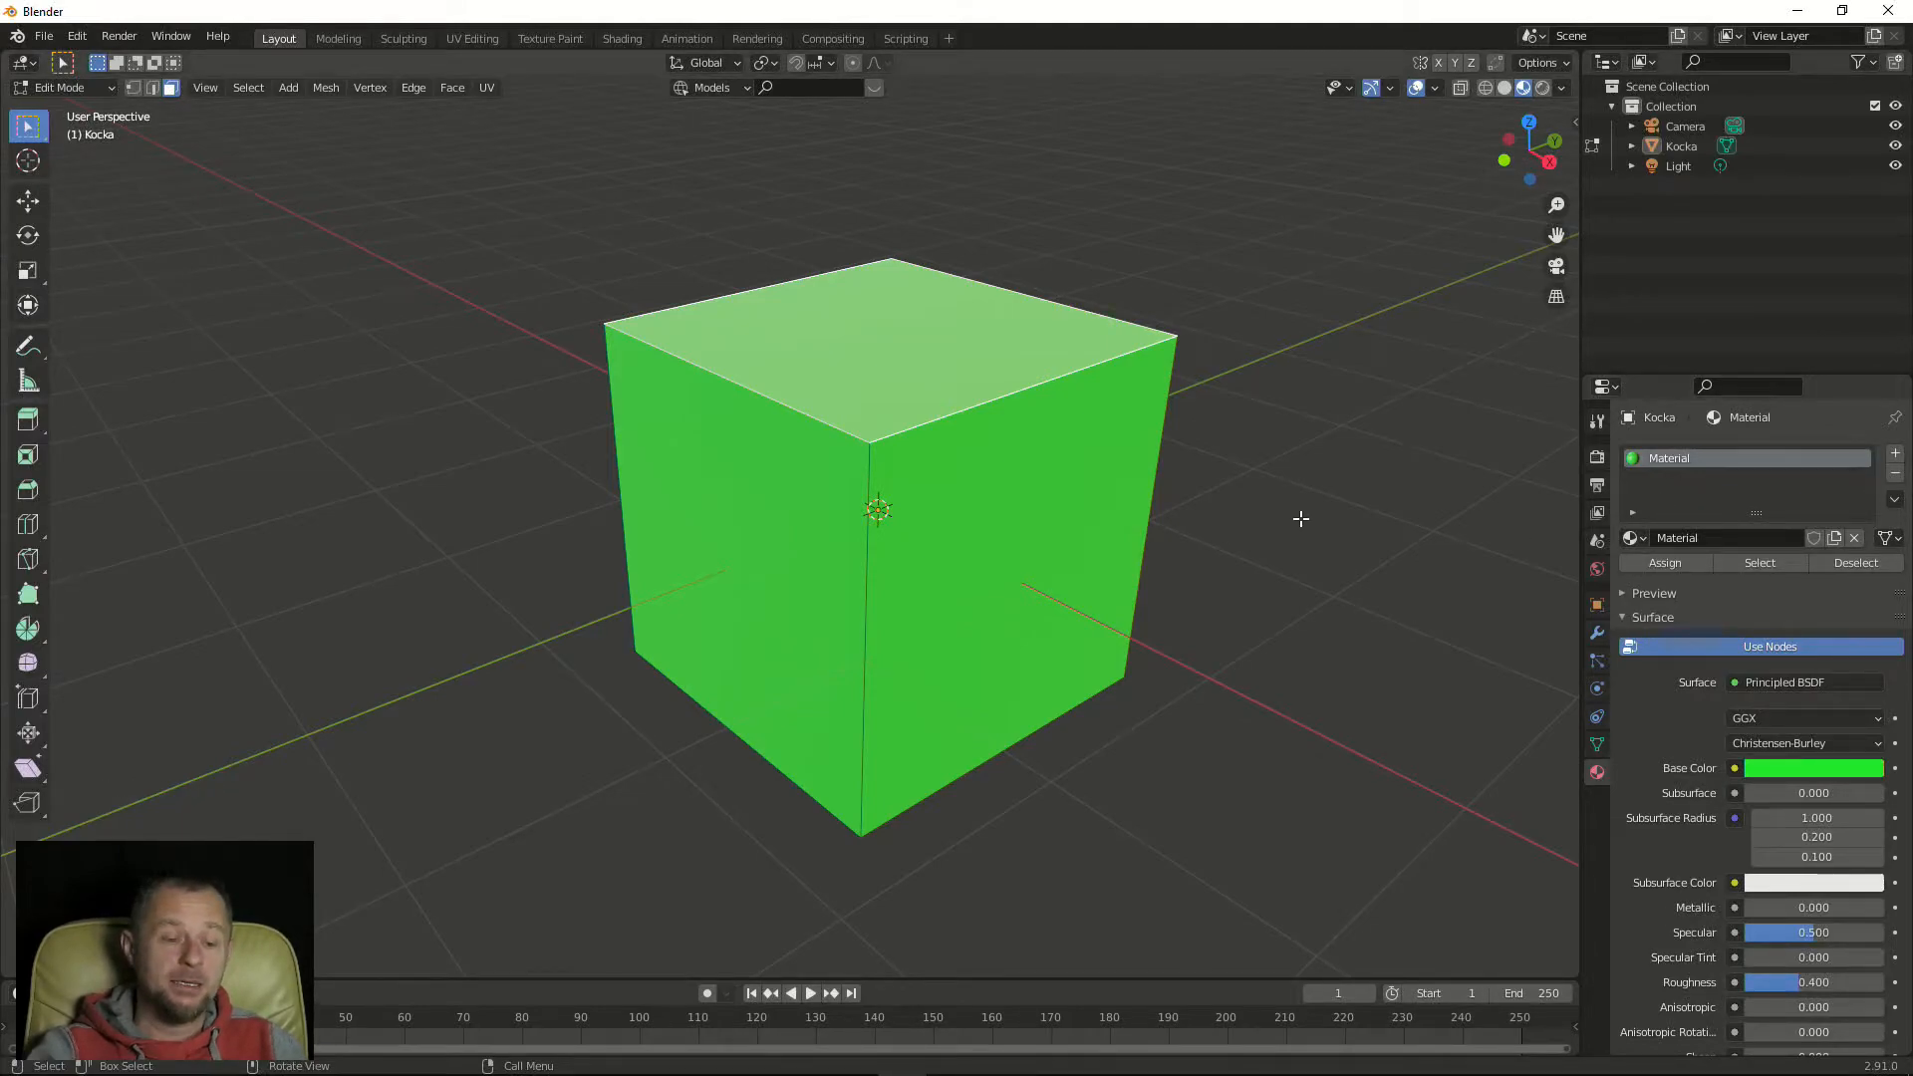
{"action": "middle_click_drag", "start_coordinate": [1299, 517], "coordinate": [1317, 517]}
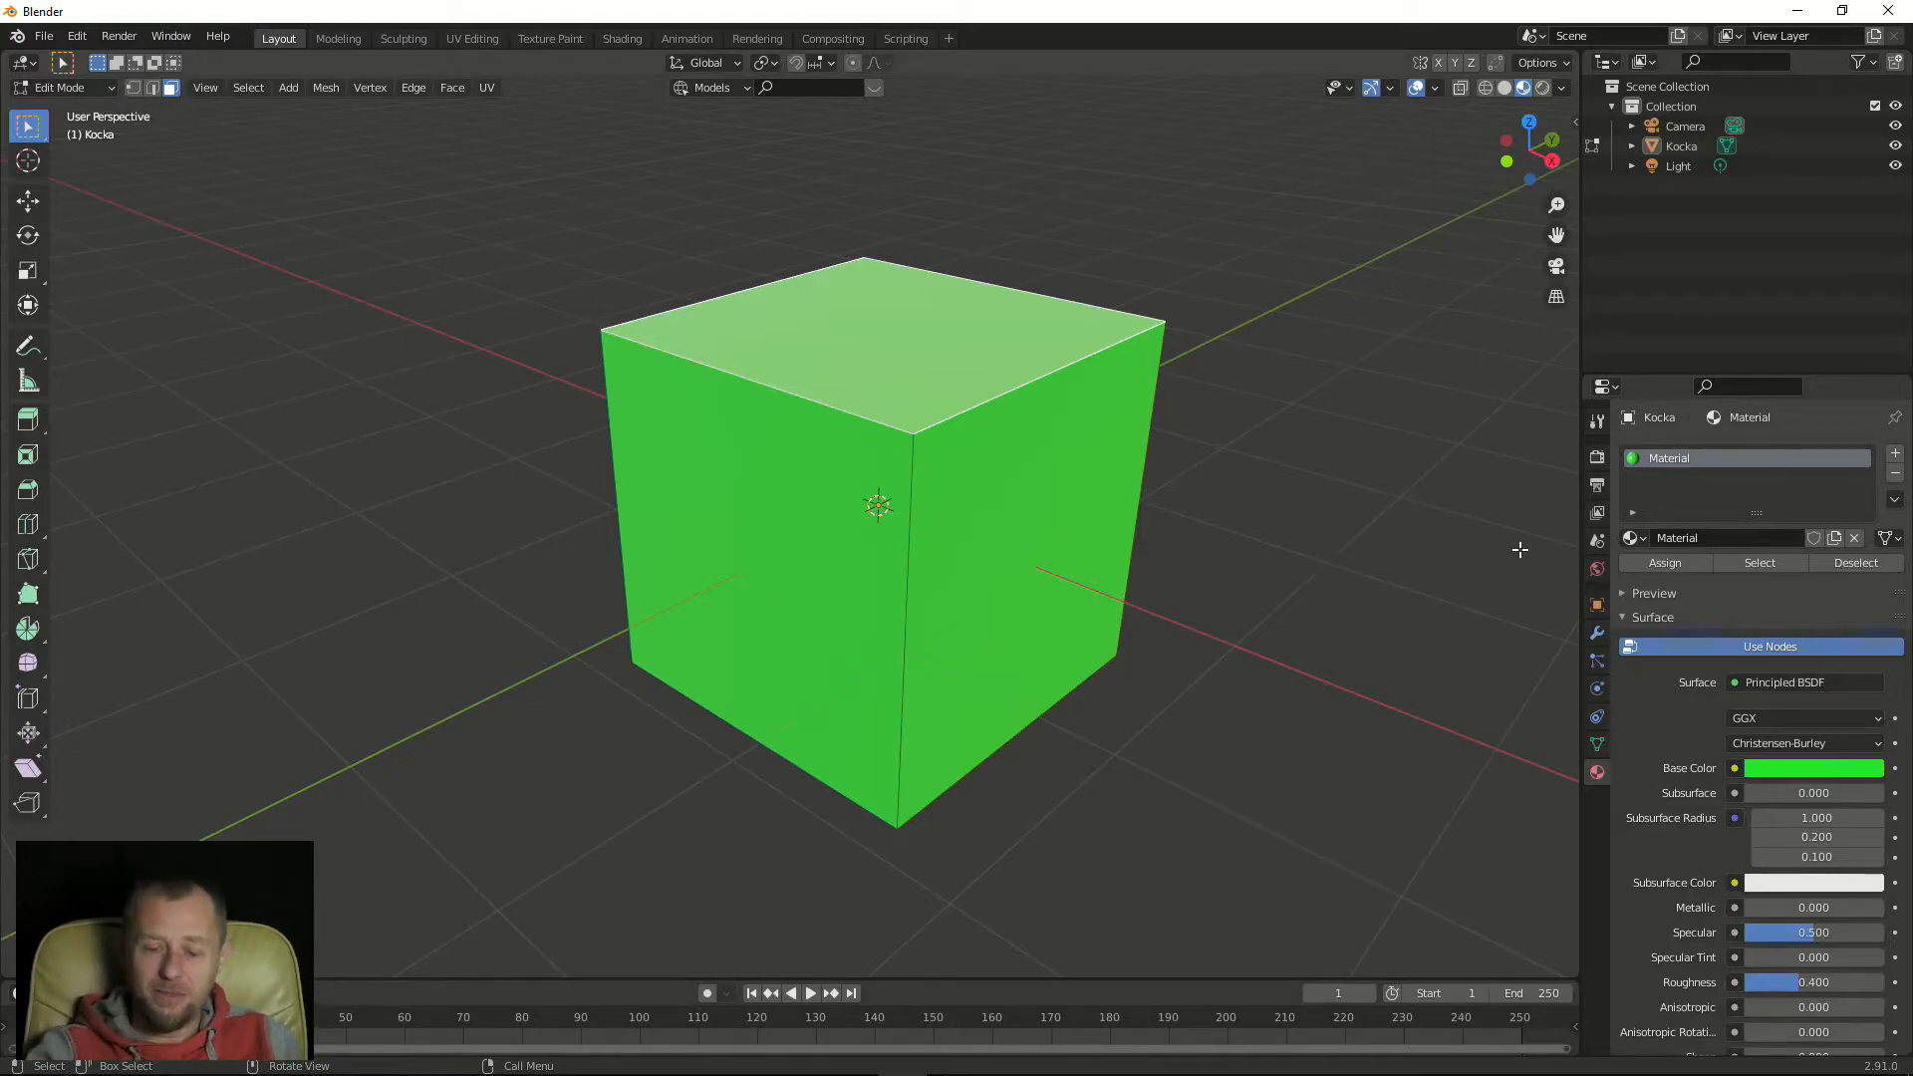
{"action": "left_click", "coordinate": [1803, 769]}
{"action": "mouse_move", "coordinate": [1766, 579]}
{"action": "left_mouse_down"}
{"action": "mouse_move", "coordinate": [1725, 594]}
{"action": "mouse_move", "coordinate": [1747, 588]}
{"action": "mouse_move", "coordinate": [1739, 605]}
{"action": "mouse_move", "coordinate": [1766, 557]}
{"action": "mouse_move", "coordinate": [1727, 603]}
{"action": "left_mouse_up"}
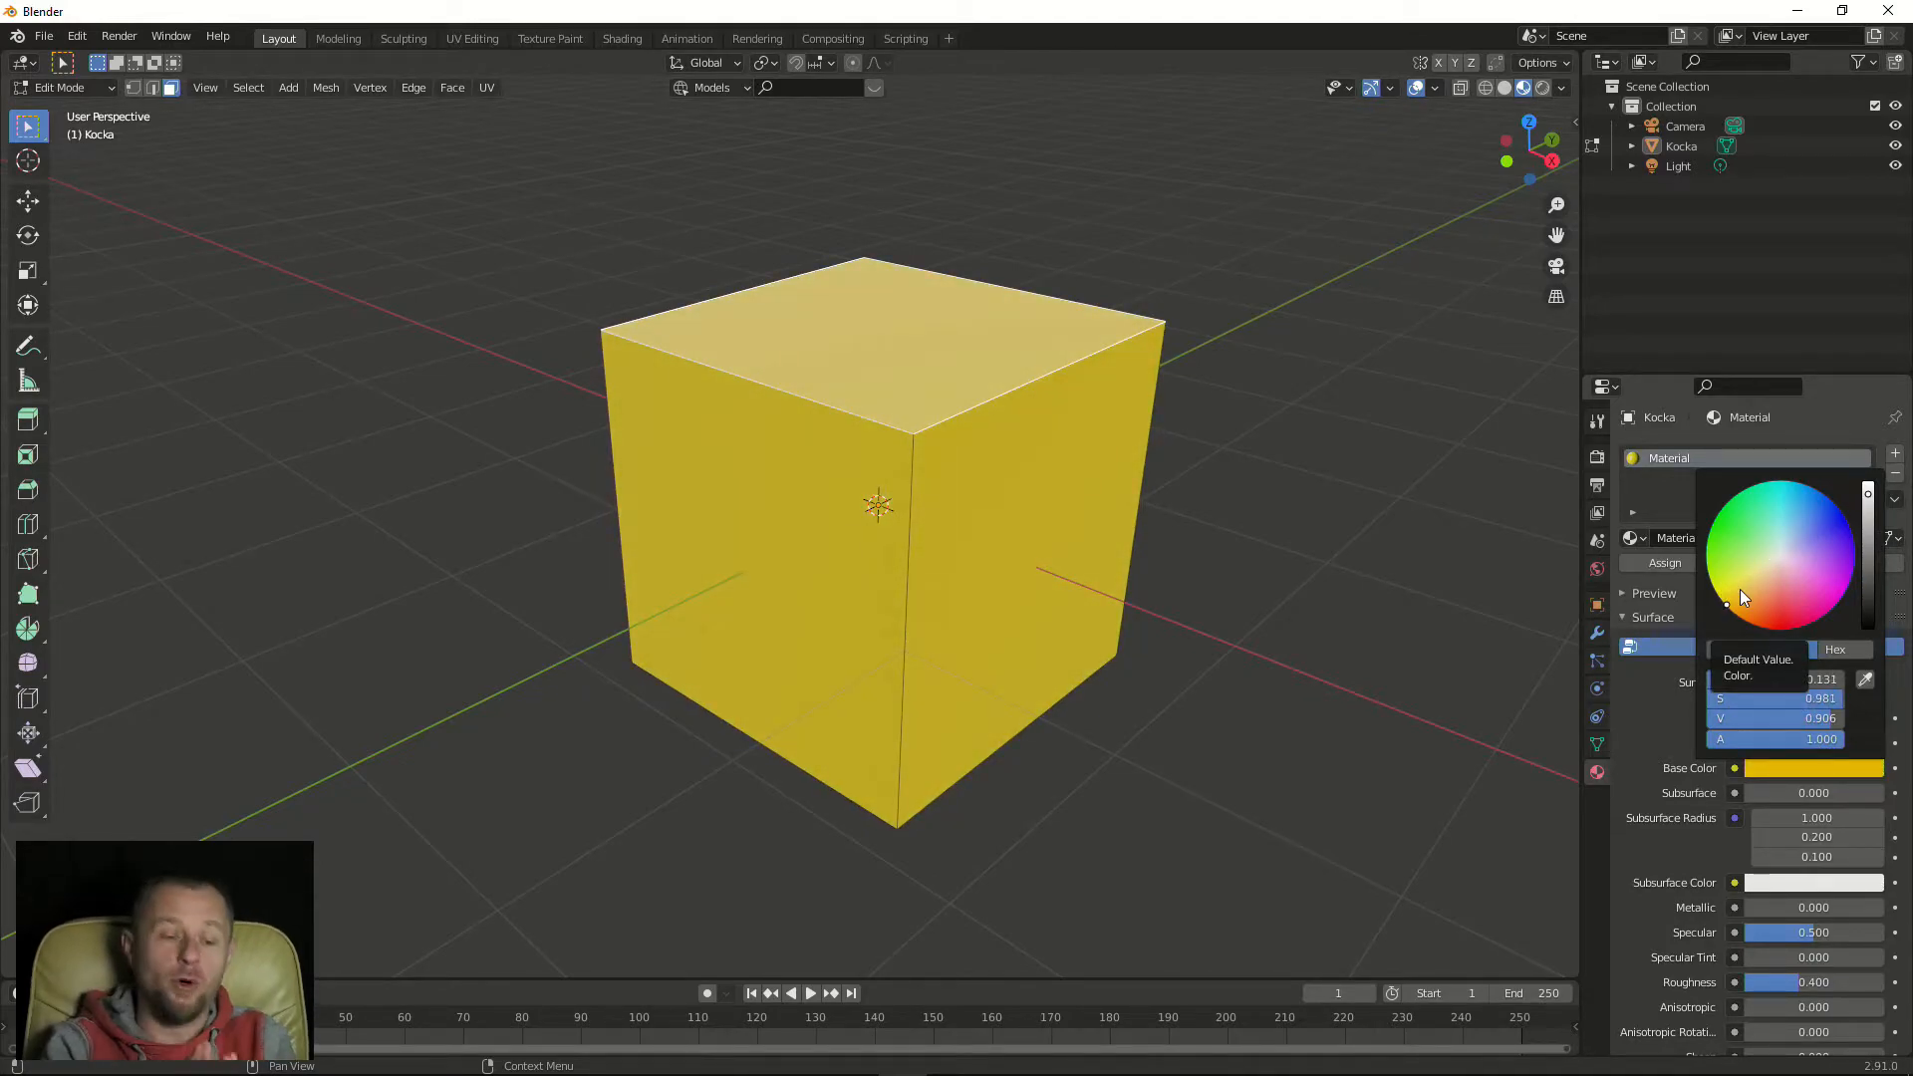
Try a saturated red and then a blue base color, hue 0.676 and saturation 0.894, on the cube's material
{"action": "left_click_drag", "start_coordinate": [1789, 600], "coordinate": [1781, 629]}
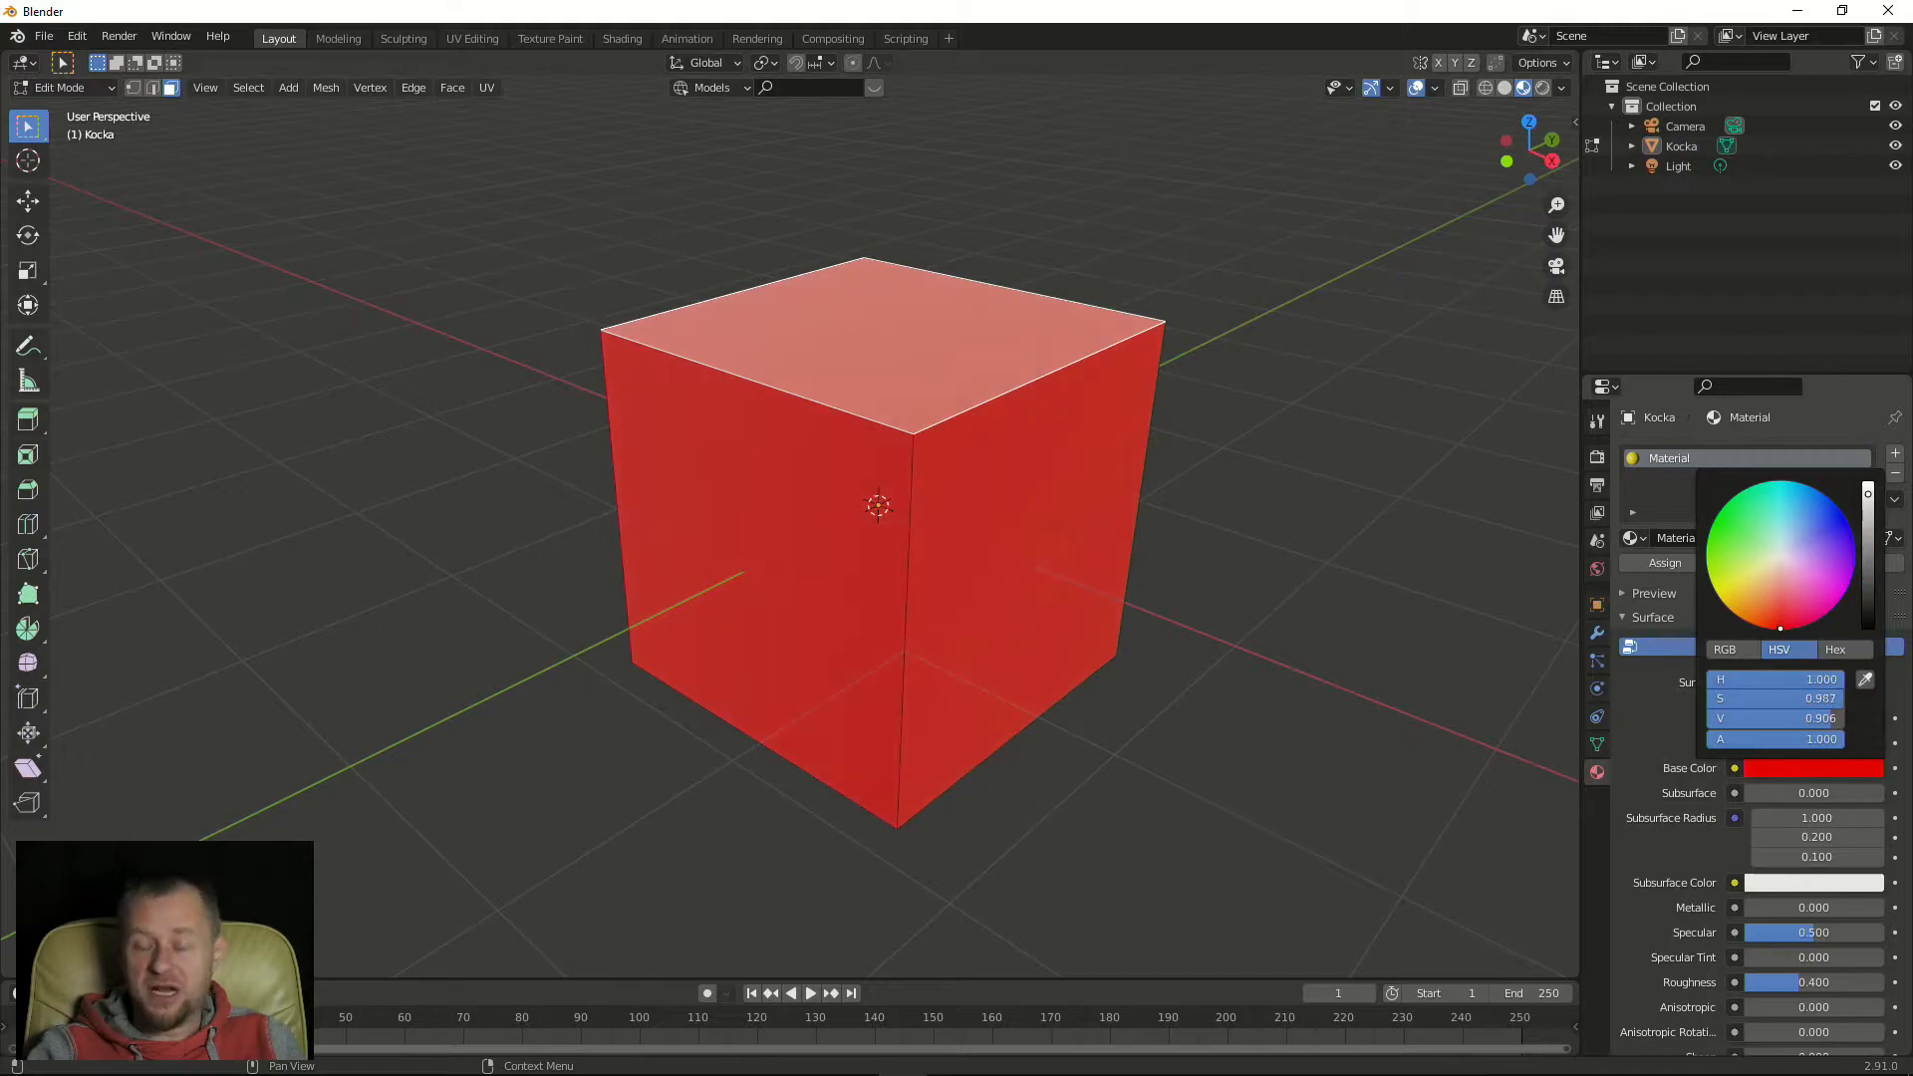
{"action": "middle_click_drag", "start_coordinate": [1192, 627], "coordinate": [1199, 521]}
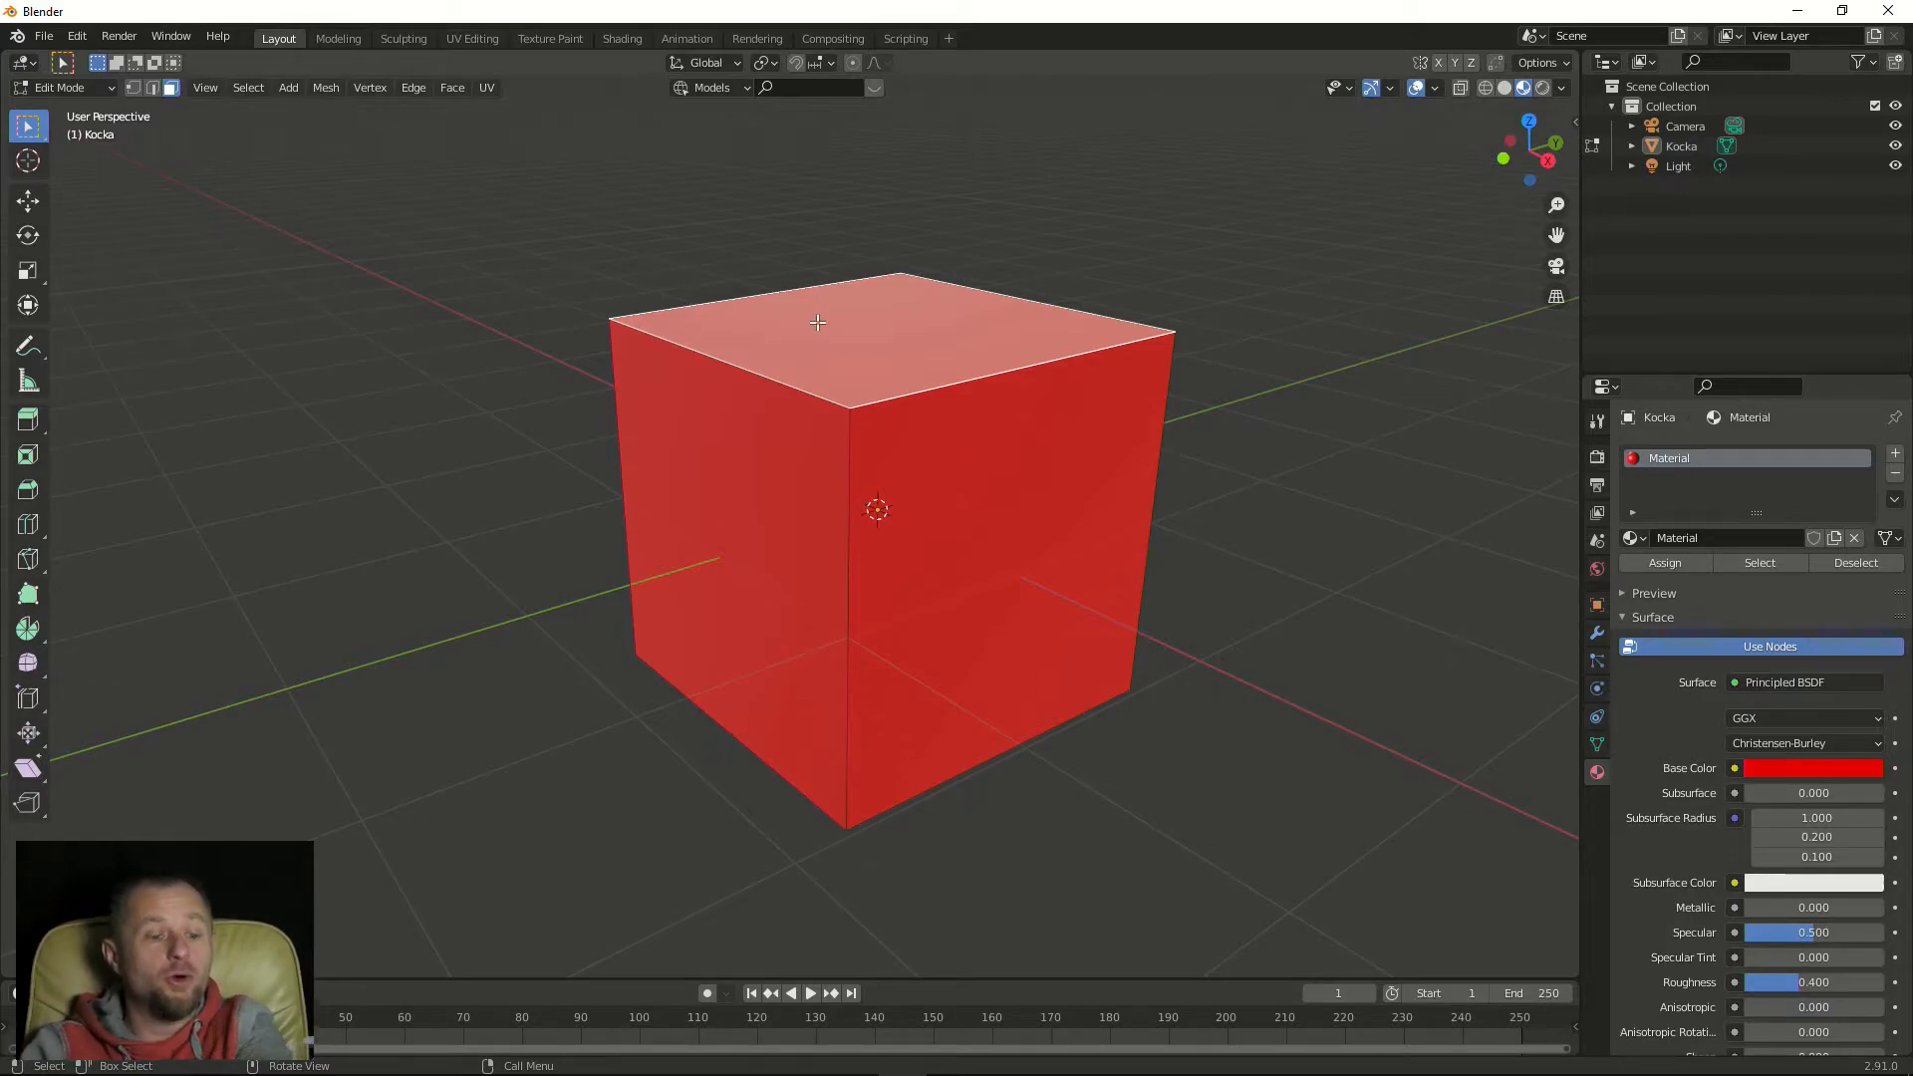
{"action": "middle_click_drag", "start_coordinate": [820, 322], "coordinate": [947, 422]}
{"action": "left_click", "coordinate": [1801, 767]}
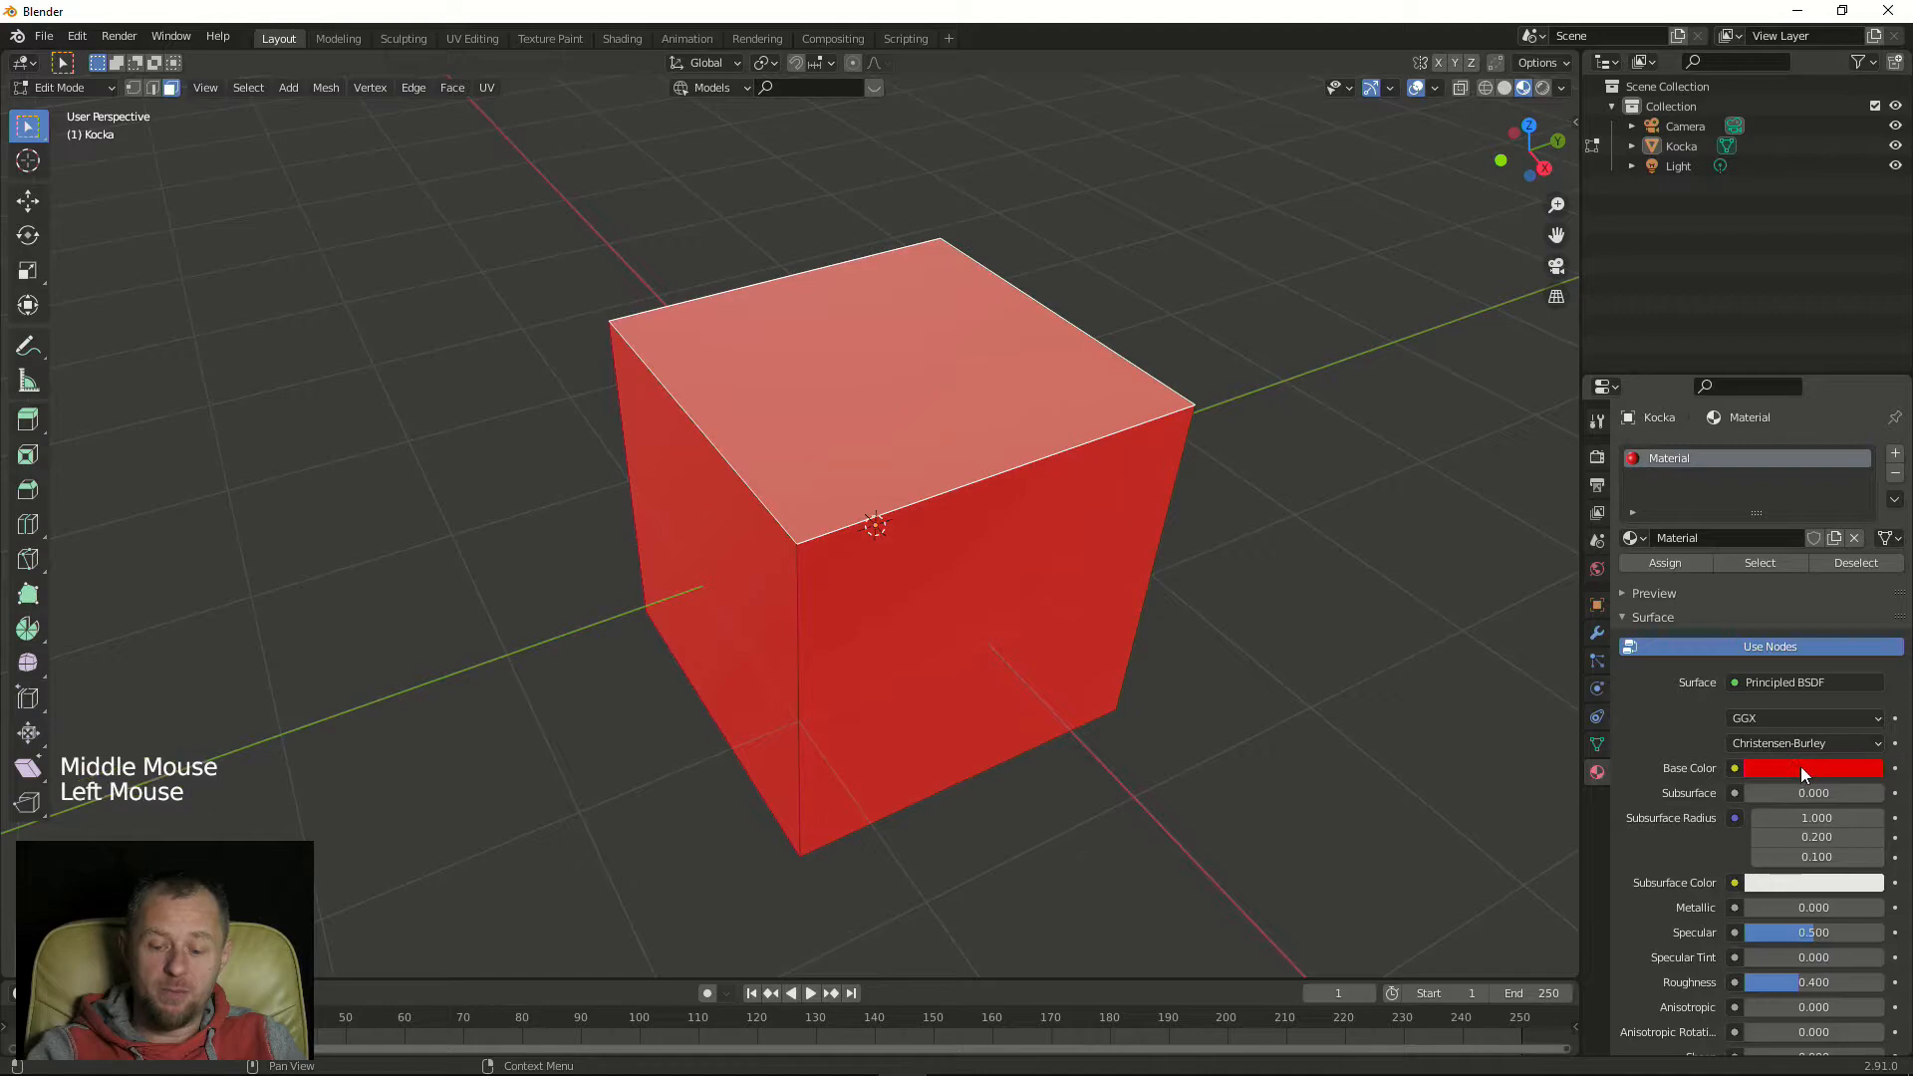
{"action": "left_click", "coordinate": [1841, 526]}
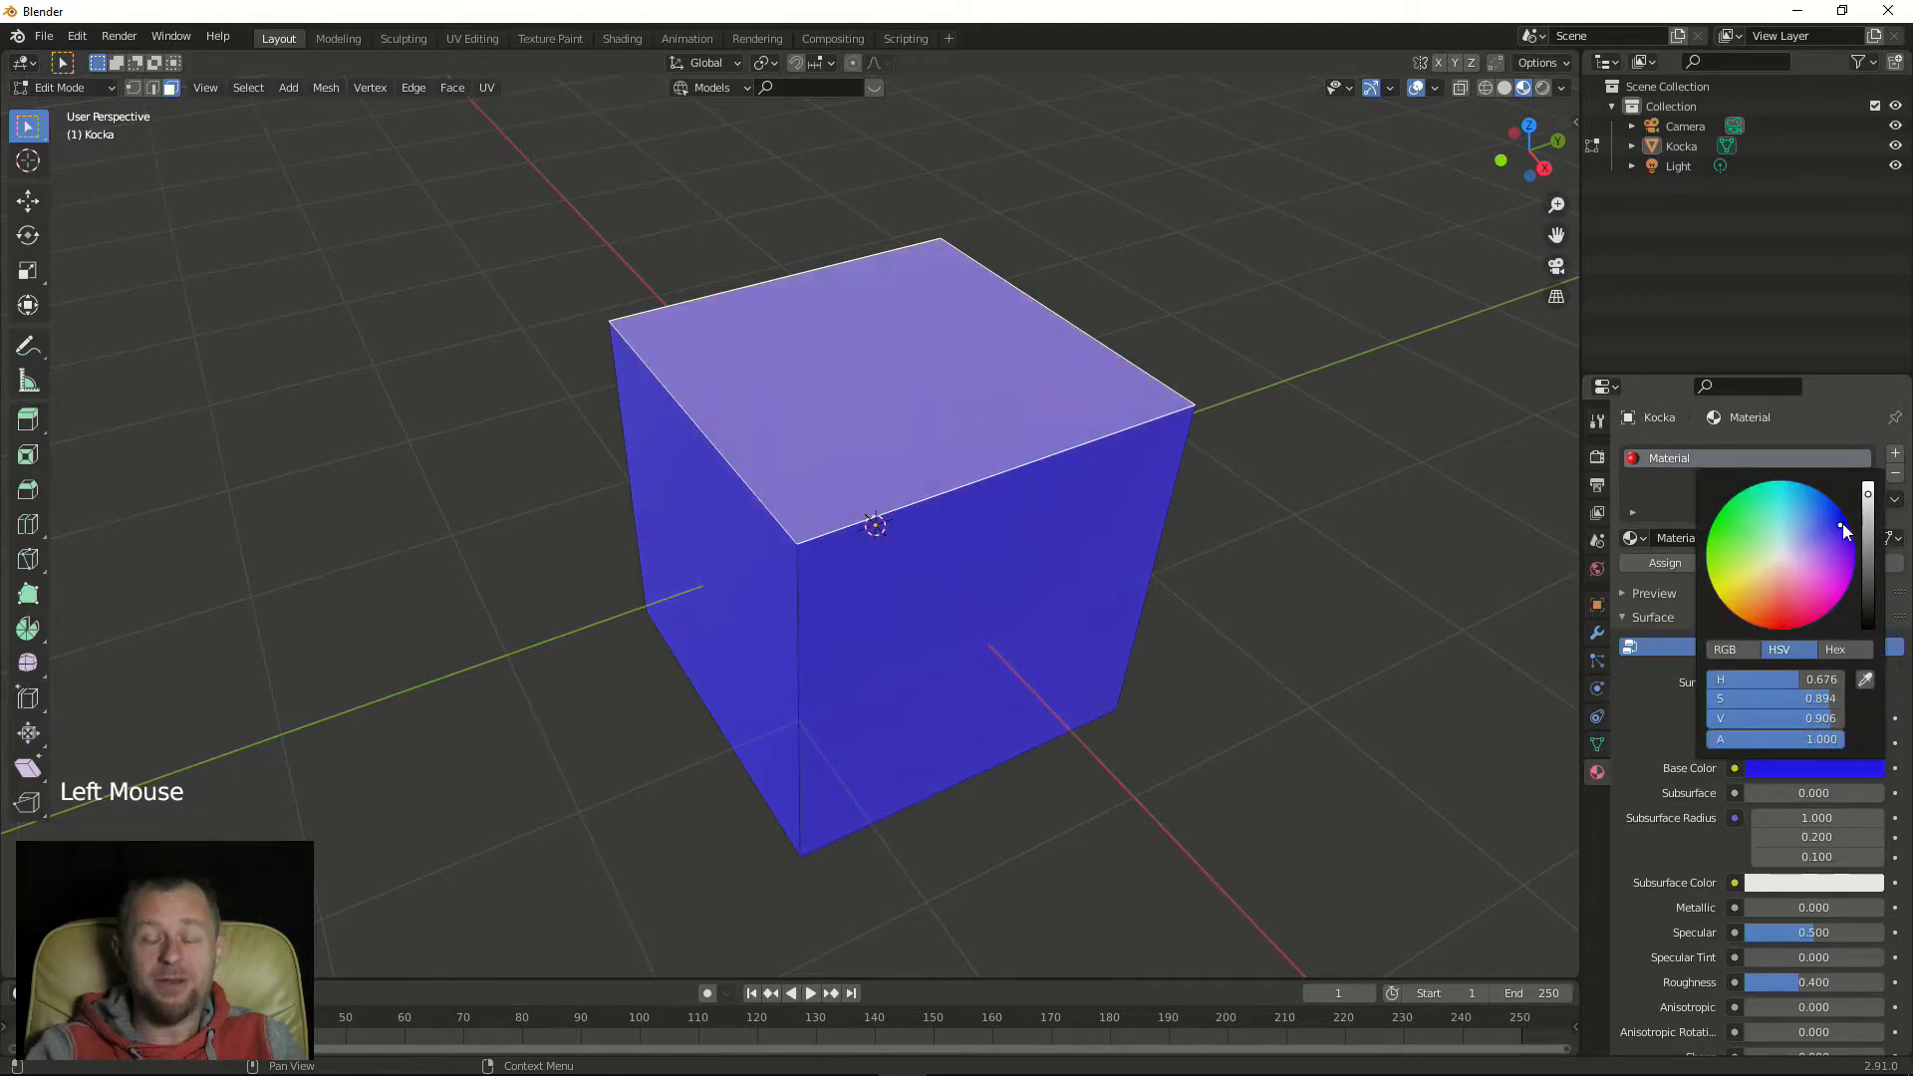
Set the cube material's base color back to red
{"action": "left_click", "coordinate": [1813, 766]}
{"action": "left_click", "coordinate": [1777, 608]}
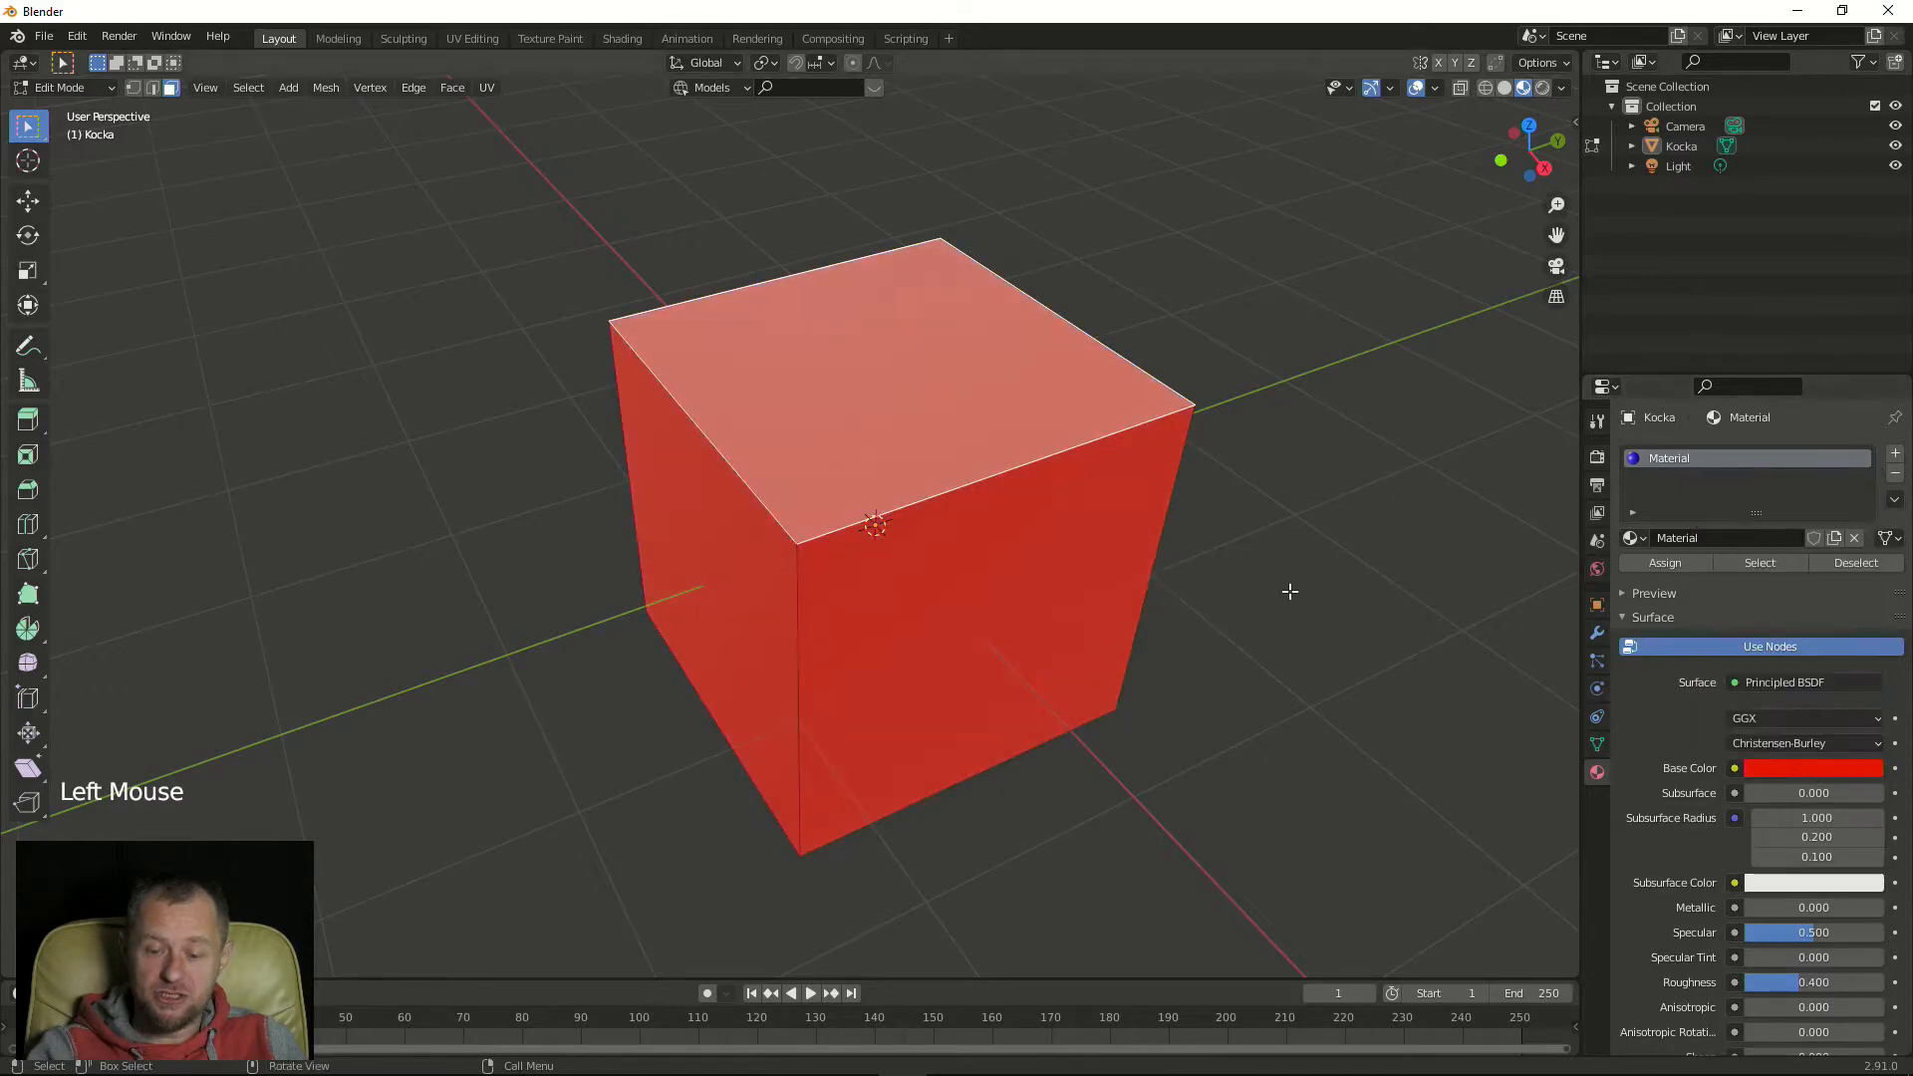
{"action": "scroll", "coordinate": [1282, 589], "scroll_direction": "up", "scroll_amount": 1}
{"action": "middle_click_drag", "start_coordinate": [1281, 589], "coordinate": [1313, 556]}
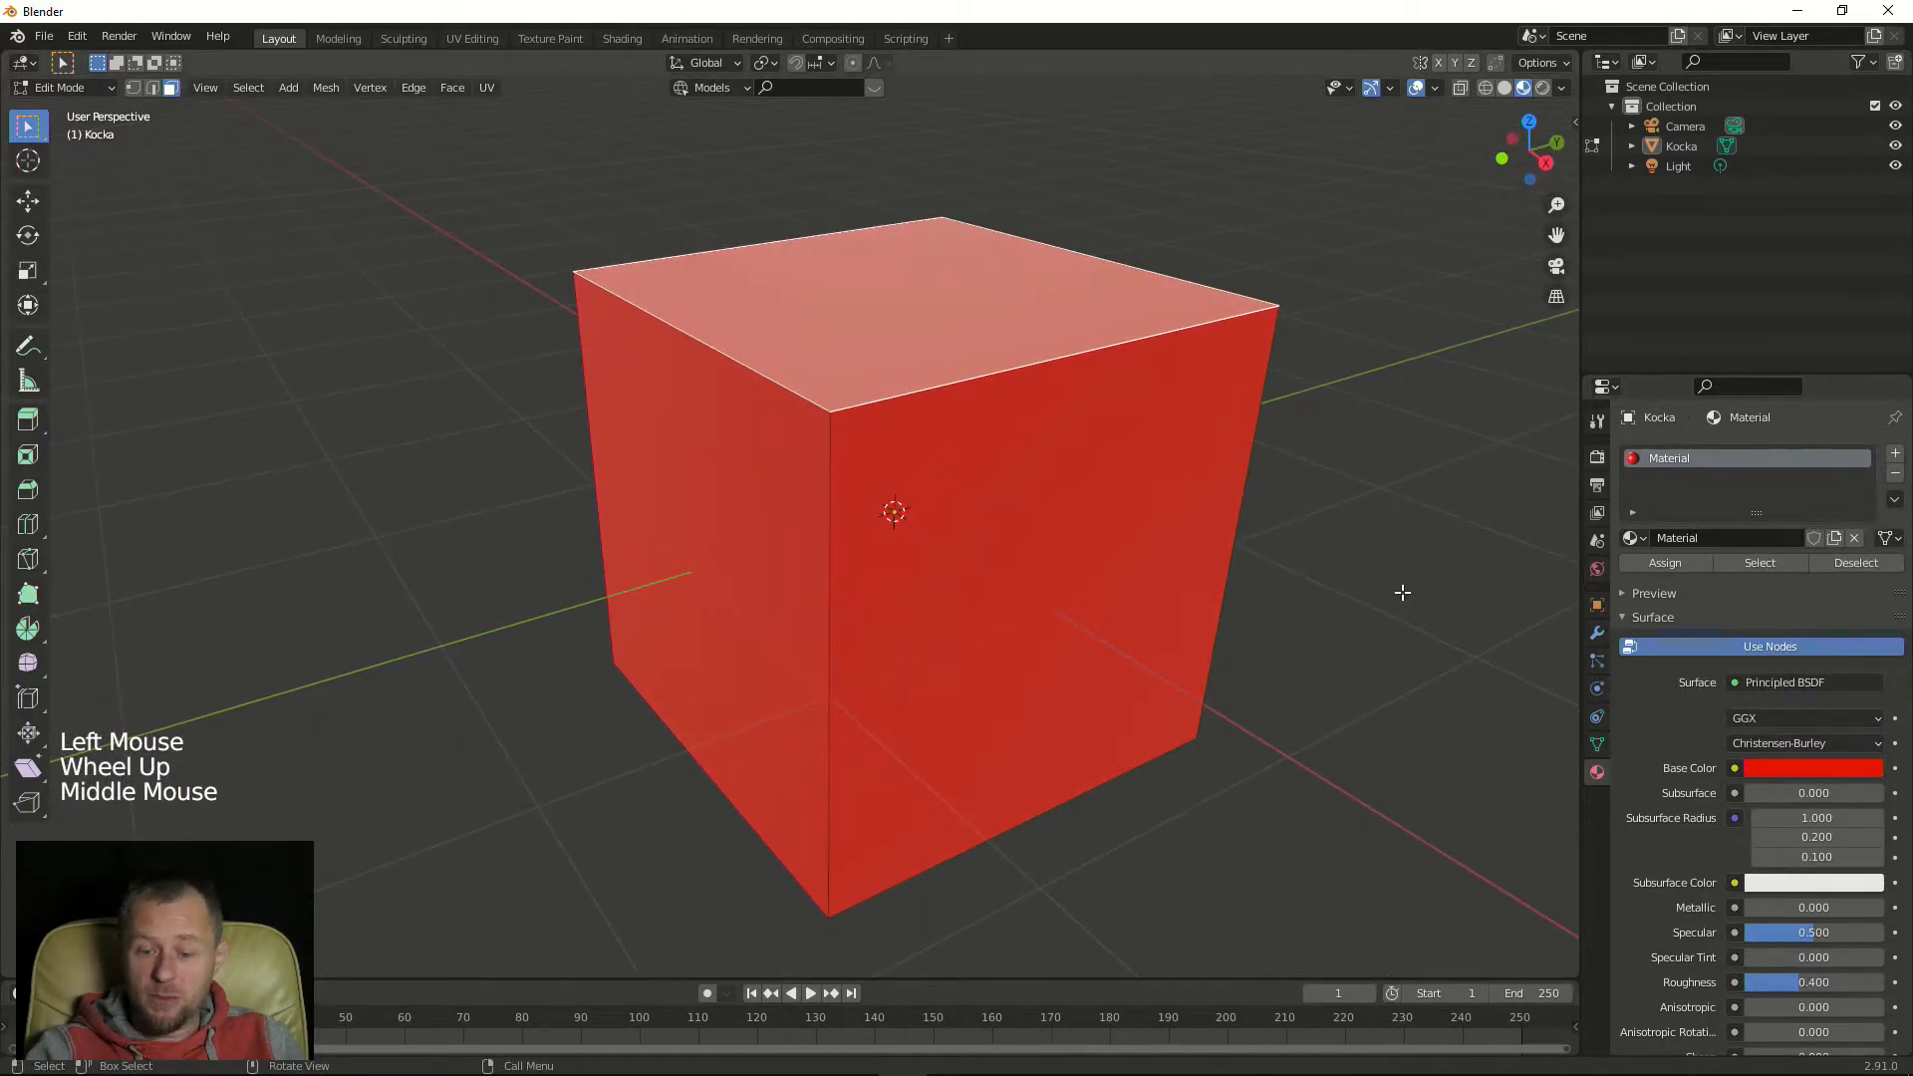
Duplicate the cube's material as a new one and rename the copy Druga boja
{"action": "left_click", "coordinate": [1642, 542]}
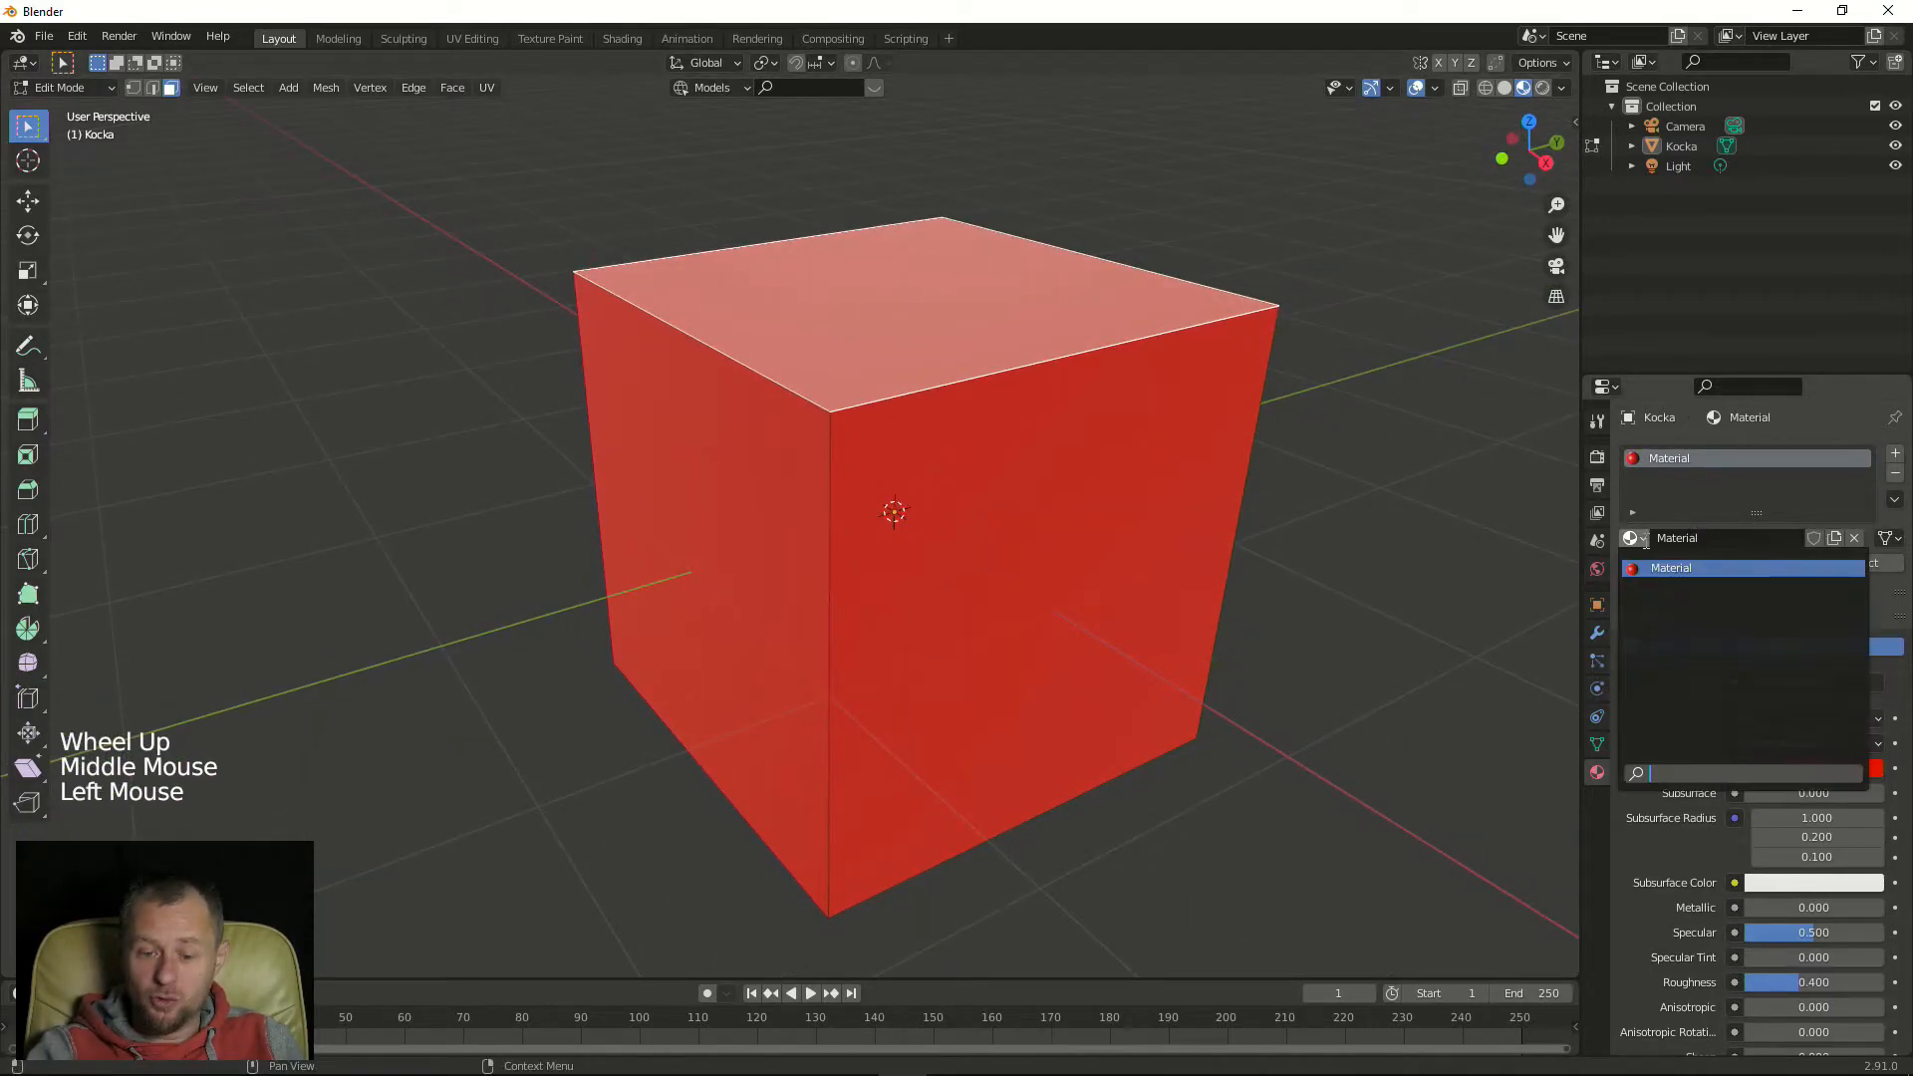
{"action": "left_click", "coordinate": [1832, 536]}
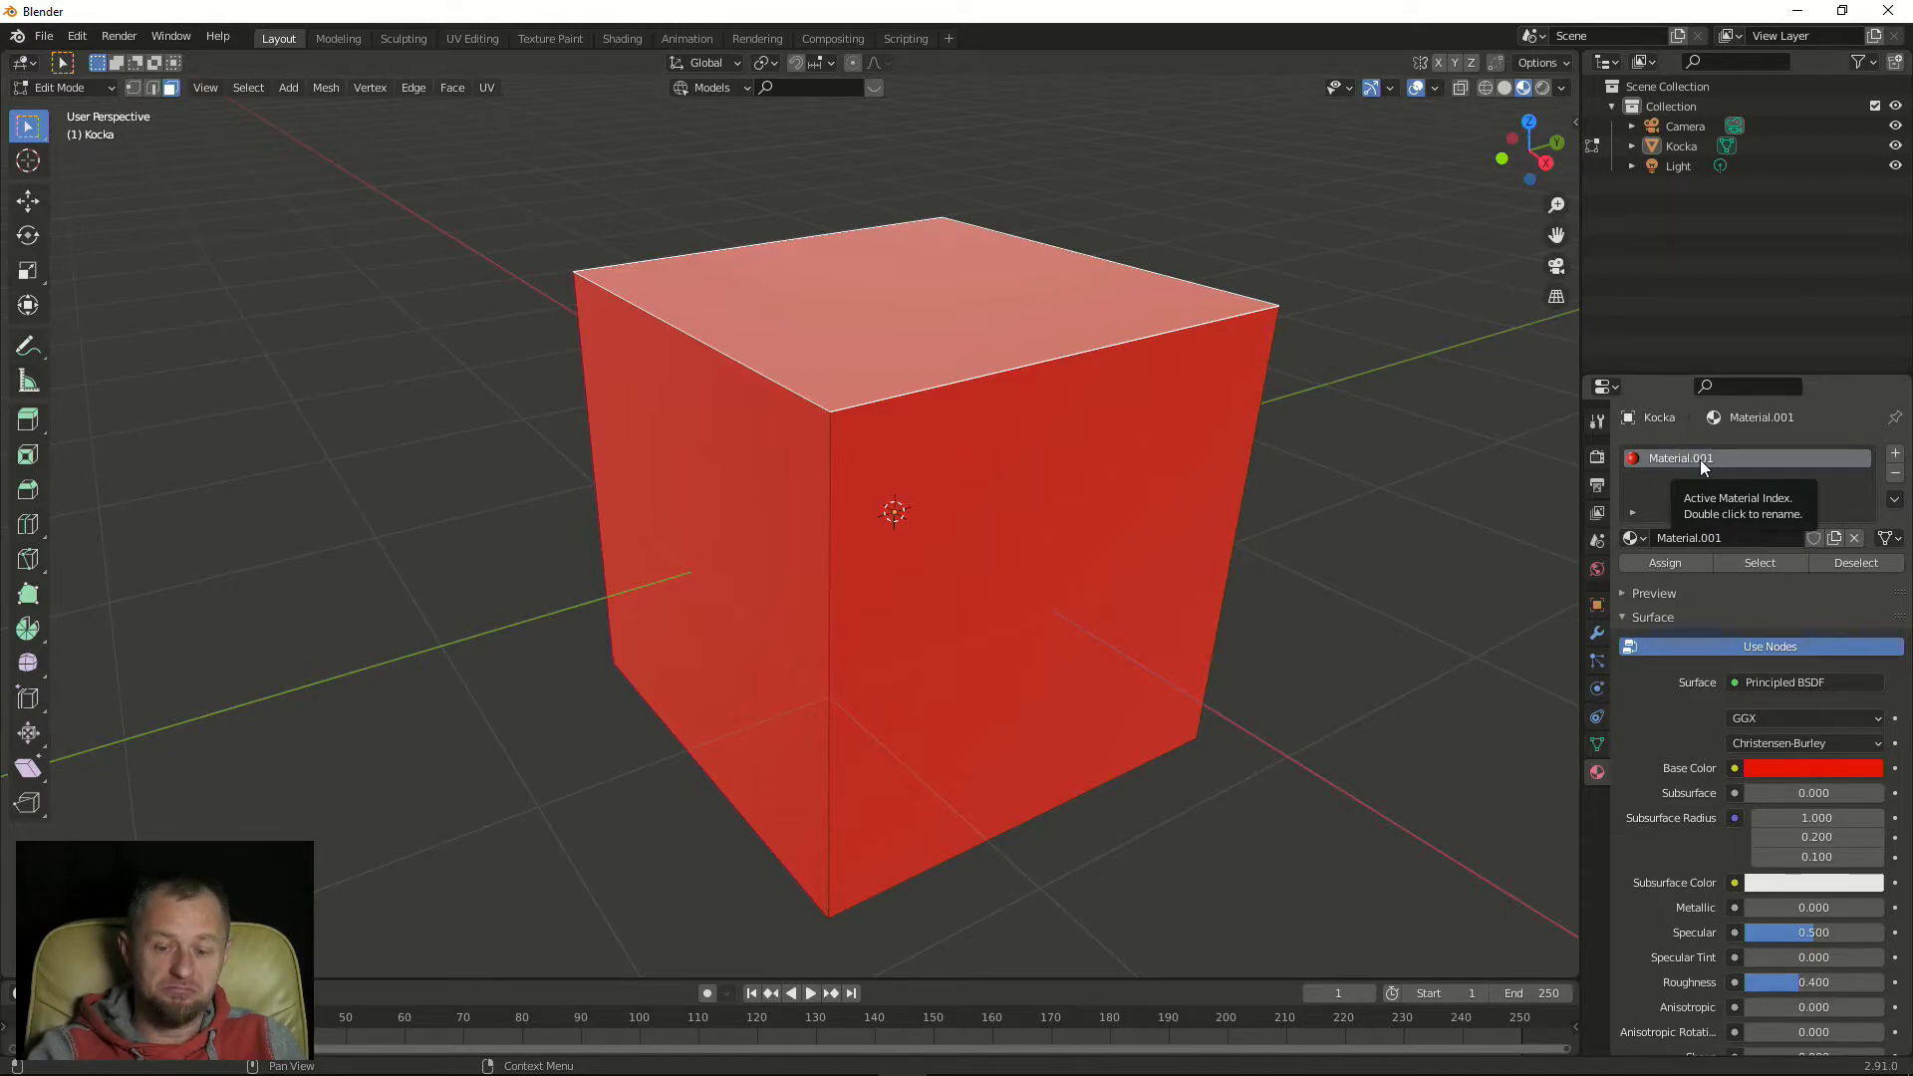
{"action": "double_click", "coordinate": [1702, 461]}
{"action": "double_click", "coordinate": [1704, 460]}
{"action": "type", "text": "Druga"}
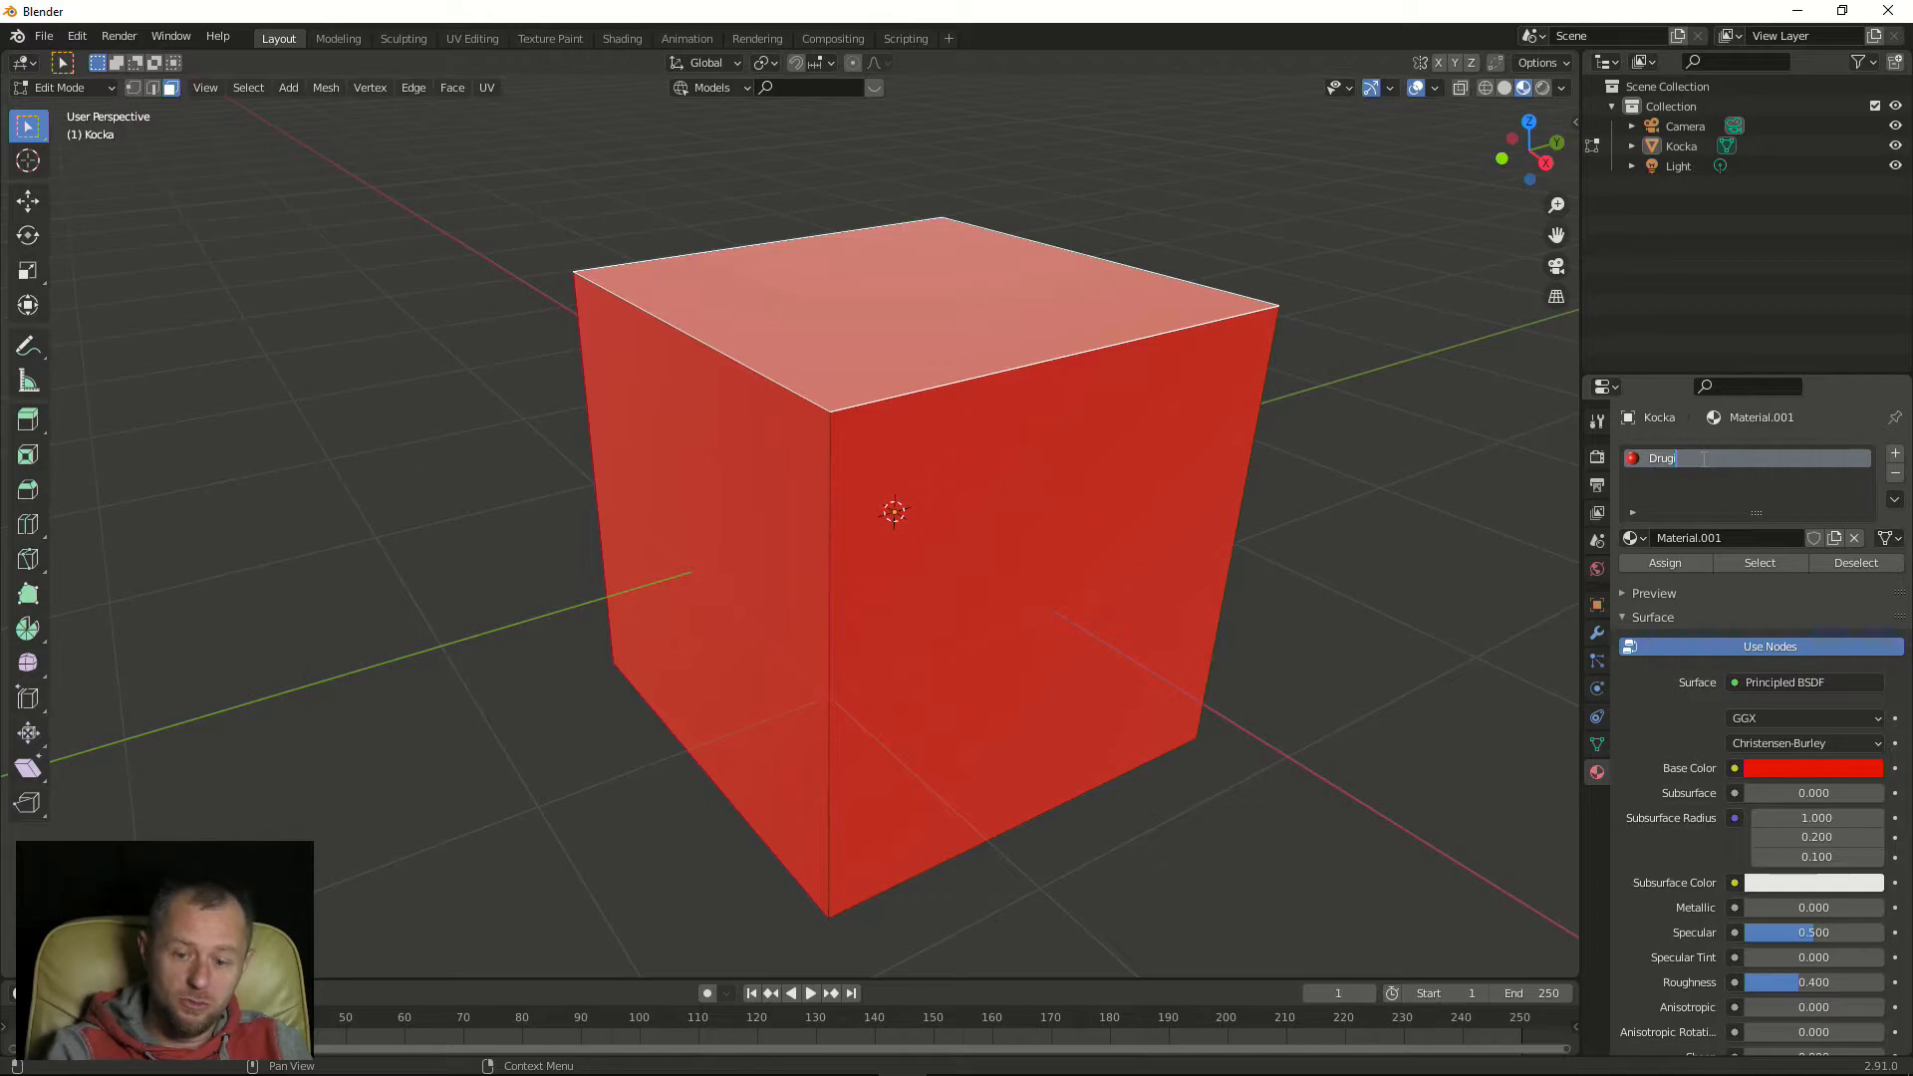
{"action": "type", "text": " boja"}
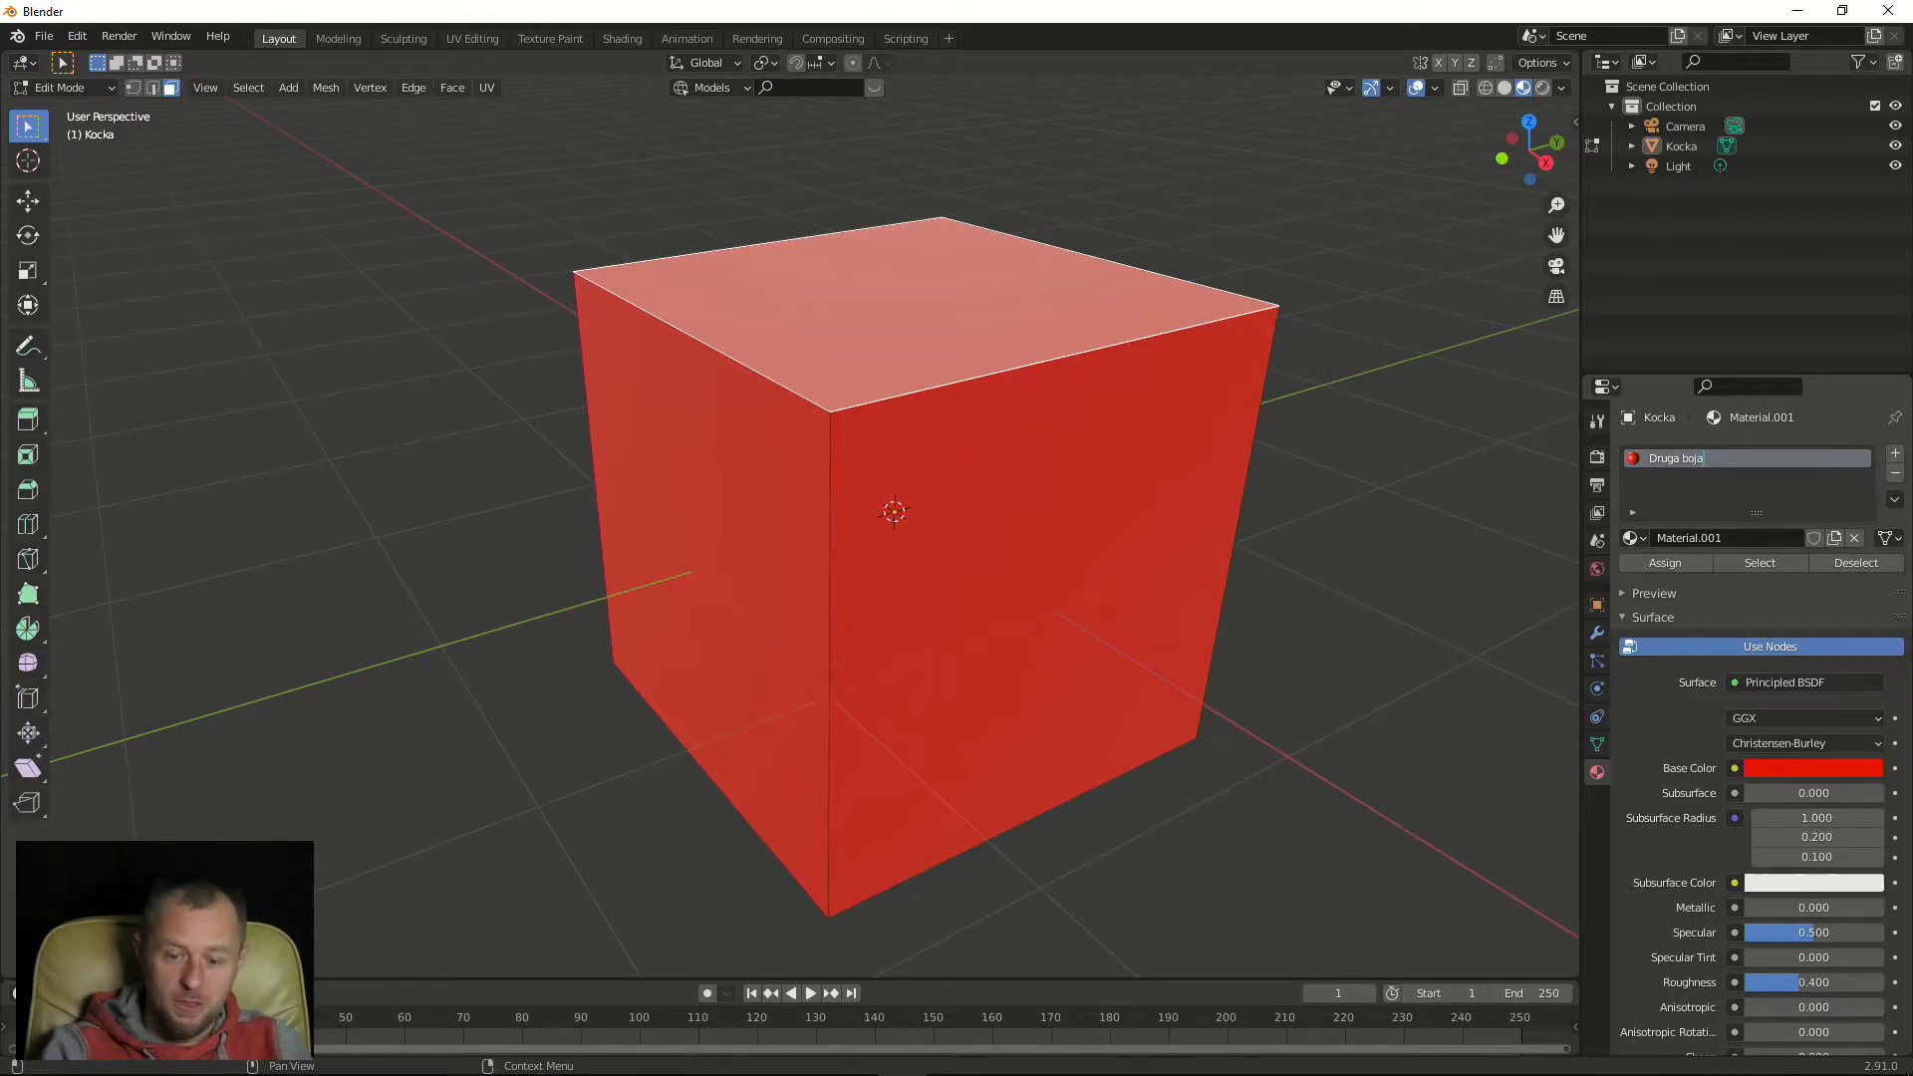
{"action": "key", "text": "Return"}
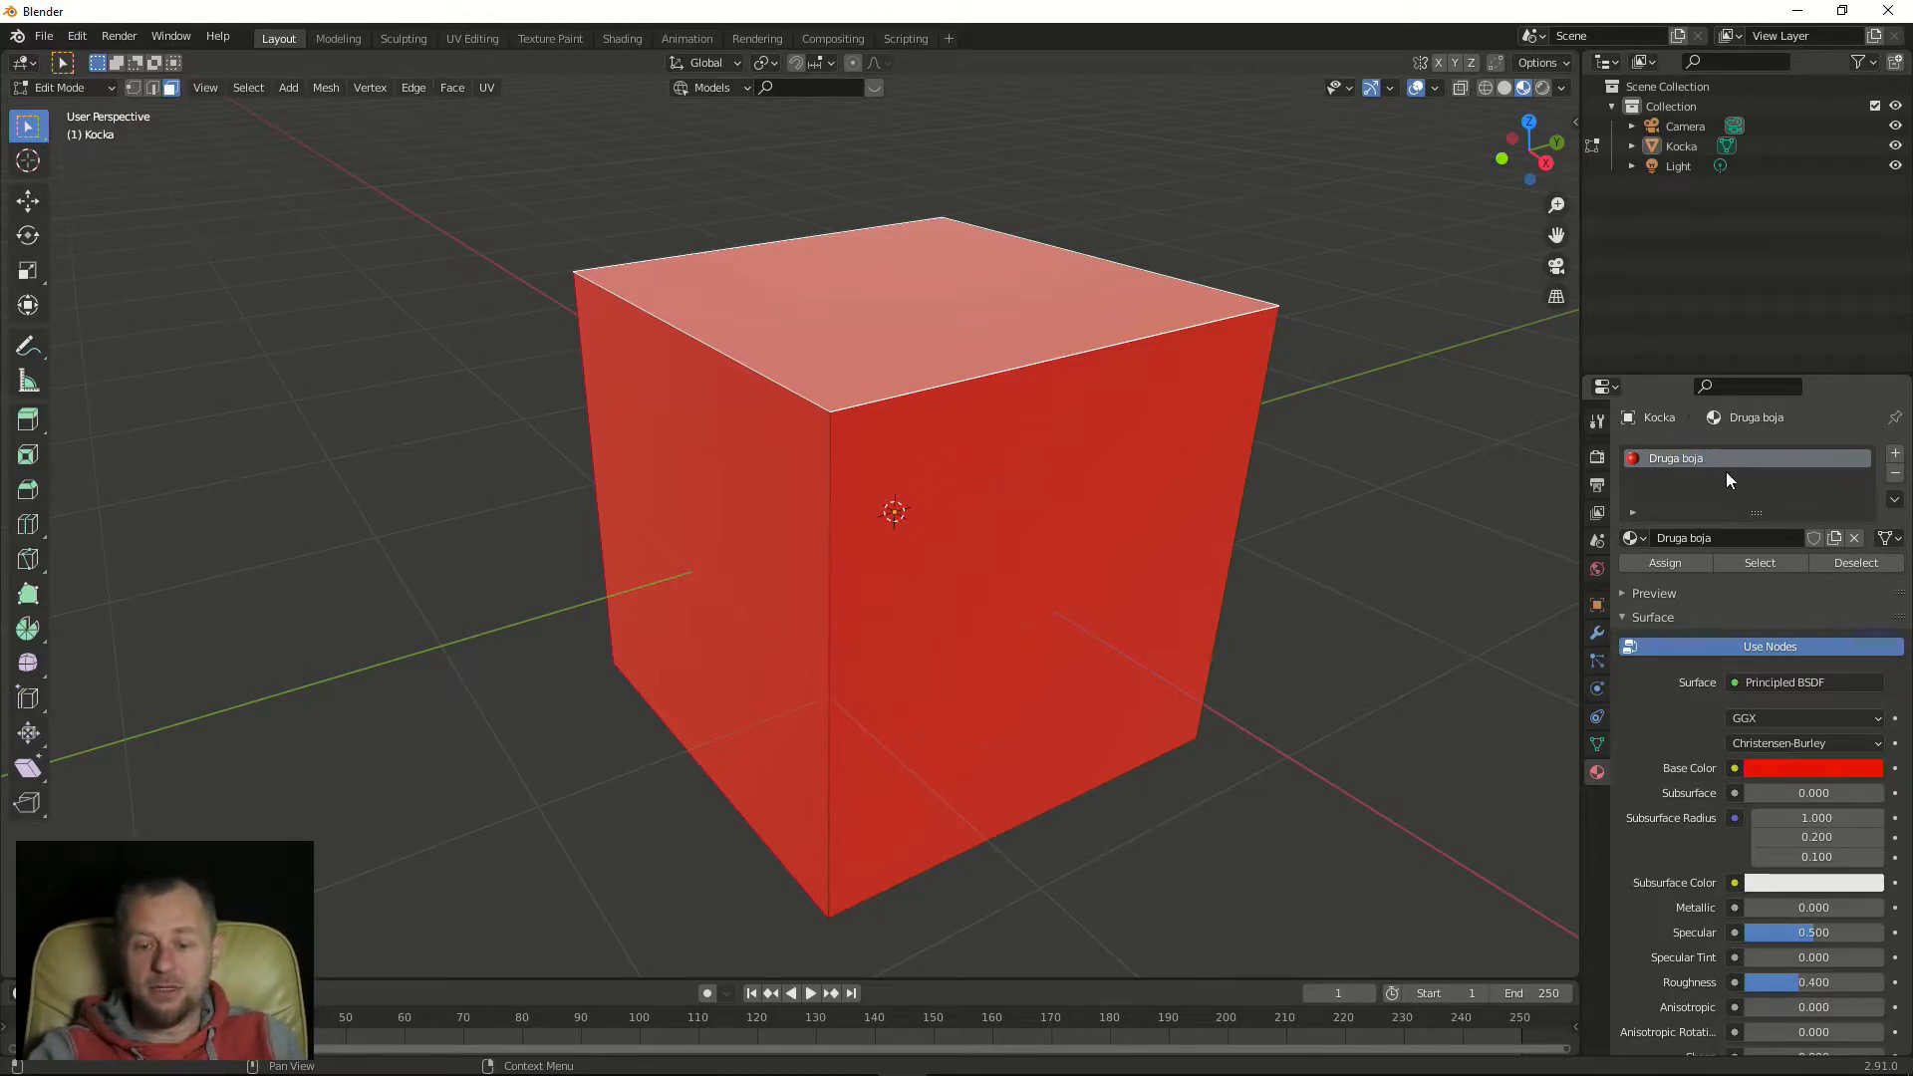
Set the Druga boja material's base color to saturated blue and clear the face selection
{"action": "left_click", "coordinate": [1813, 774]}
{"action": "left_click_drag", "start_coordinate": [1831, 517], "coordinate": [1851, 528]}
{"action": "left_click", "coordinate": [1377, 564]}
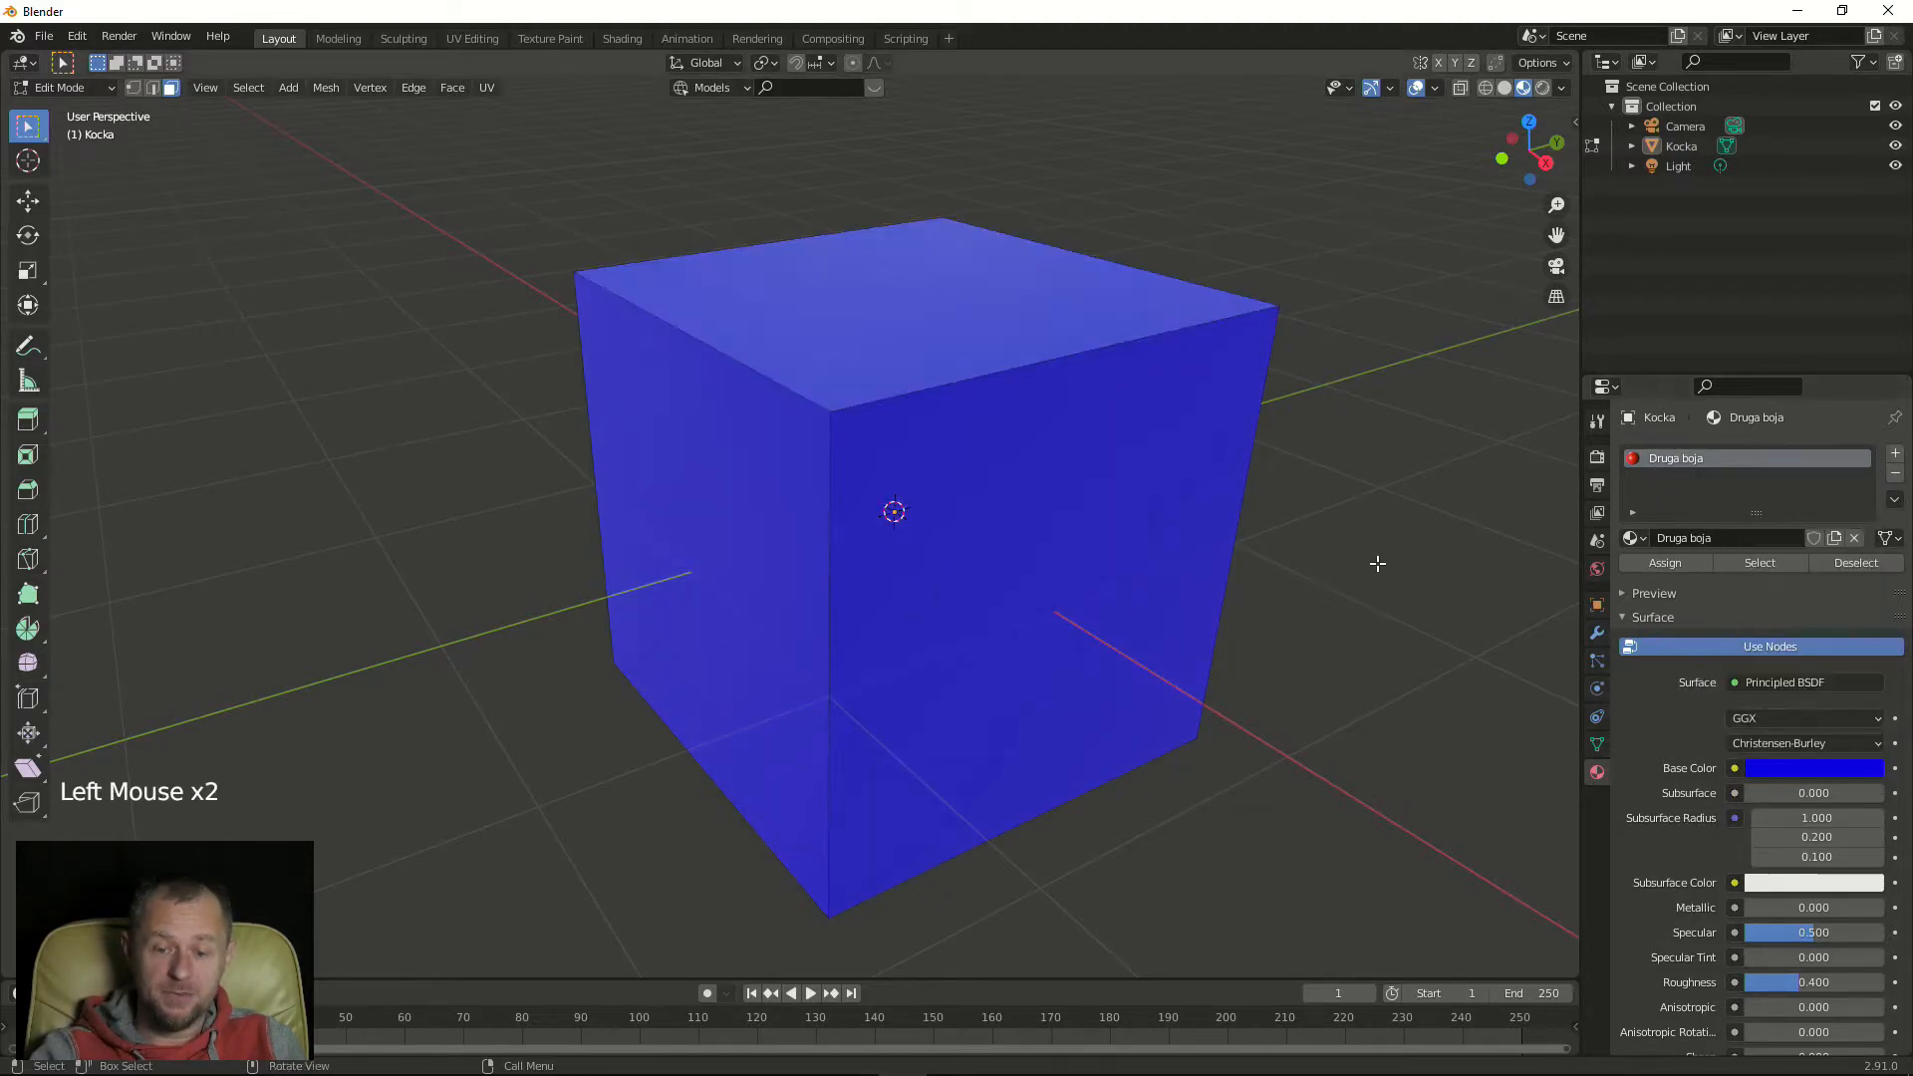
{"action": "middle_click_drag", "start_coordinate": [1358, 551], "coordinate": [1366, 653]}
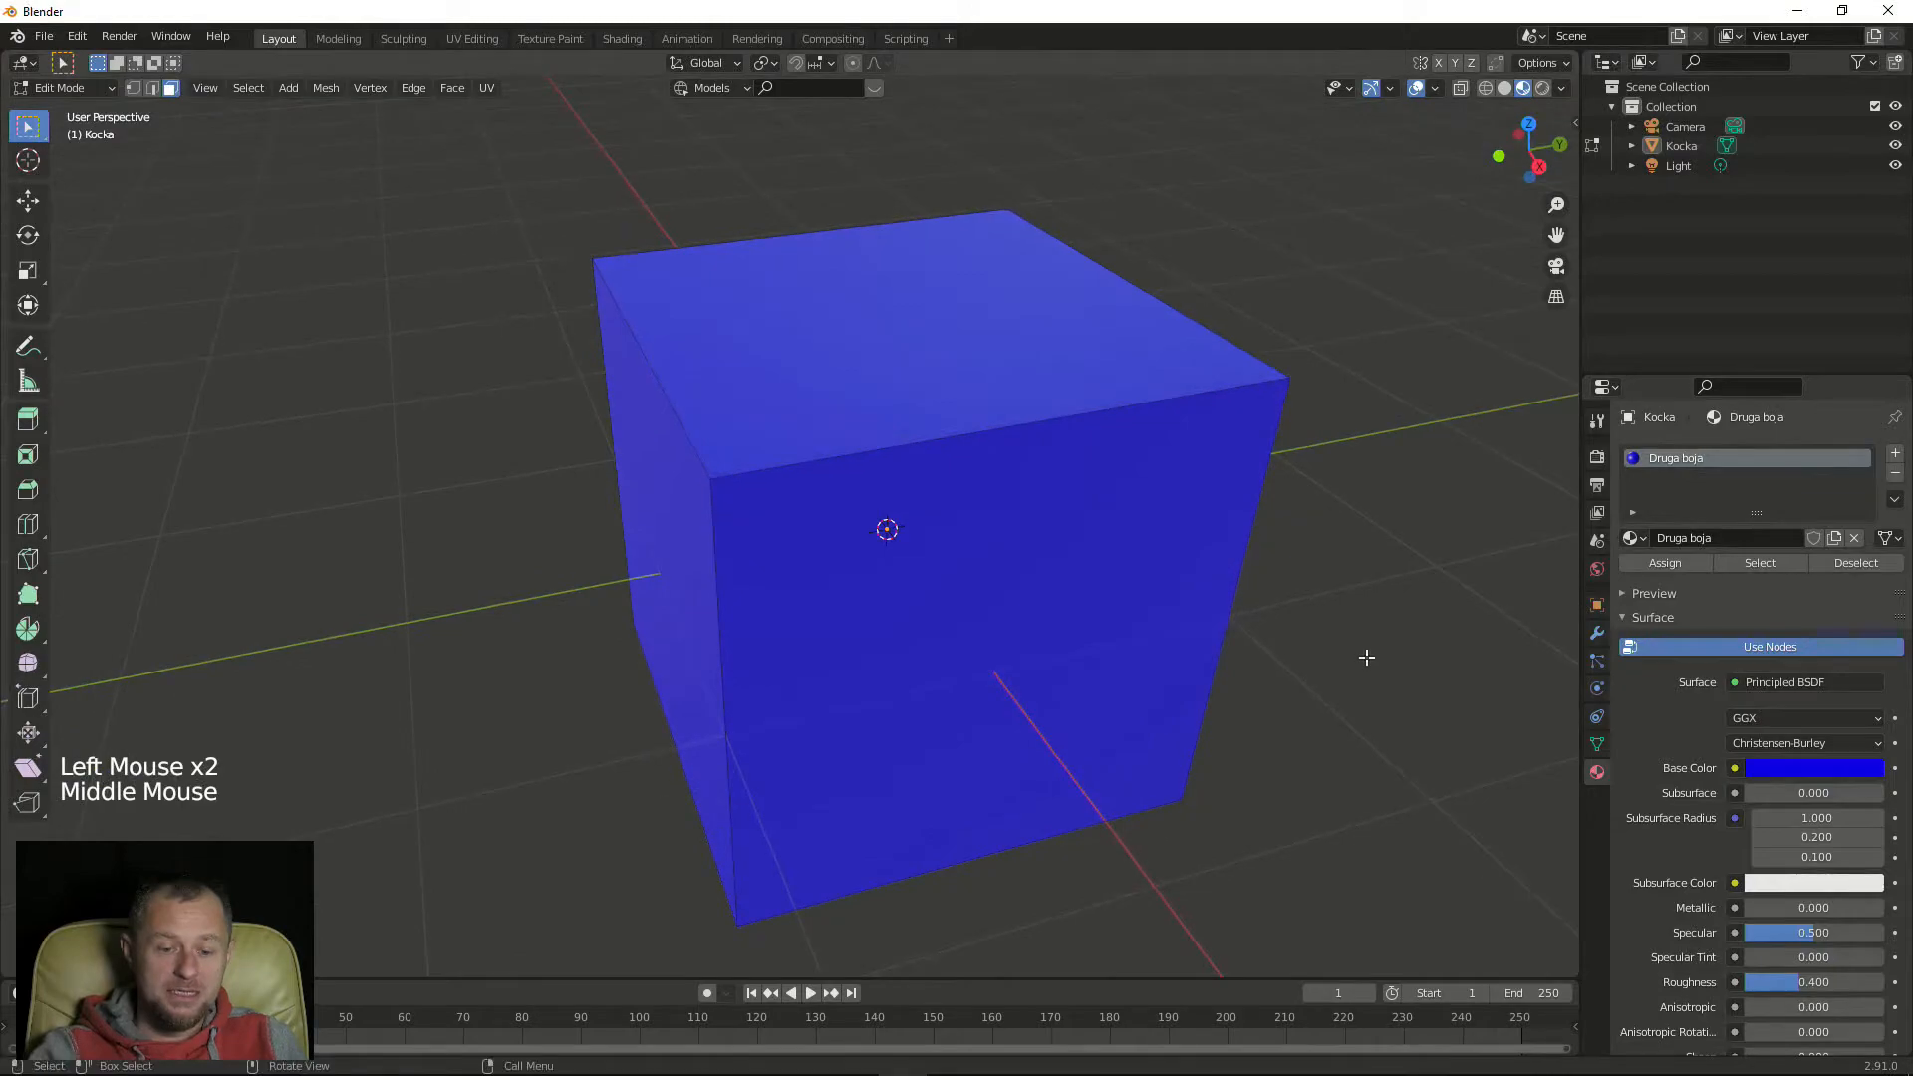
Replace Druga boja in the cube's material slot with the existing red Material
{"action": "left_click", "coordinate": [1635, 539]}
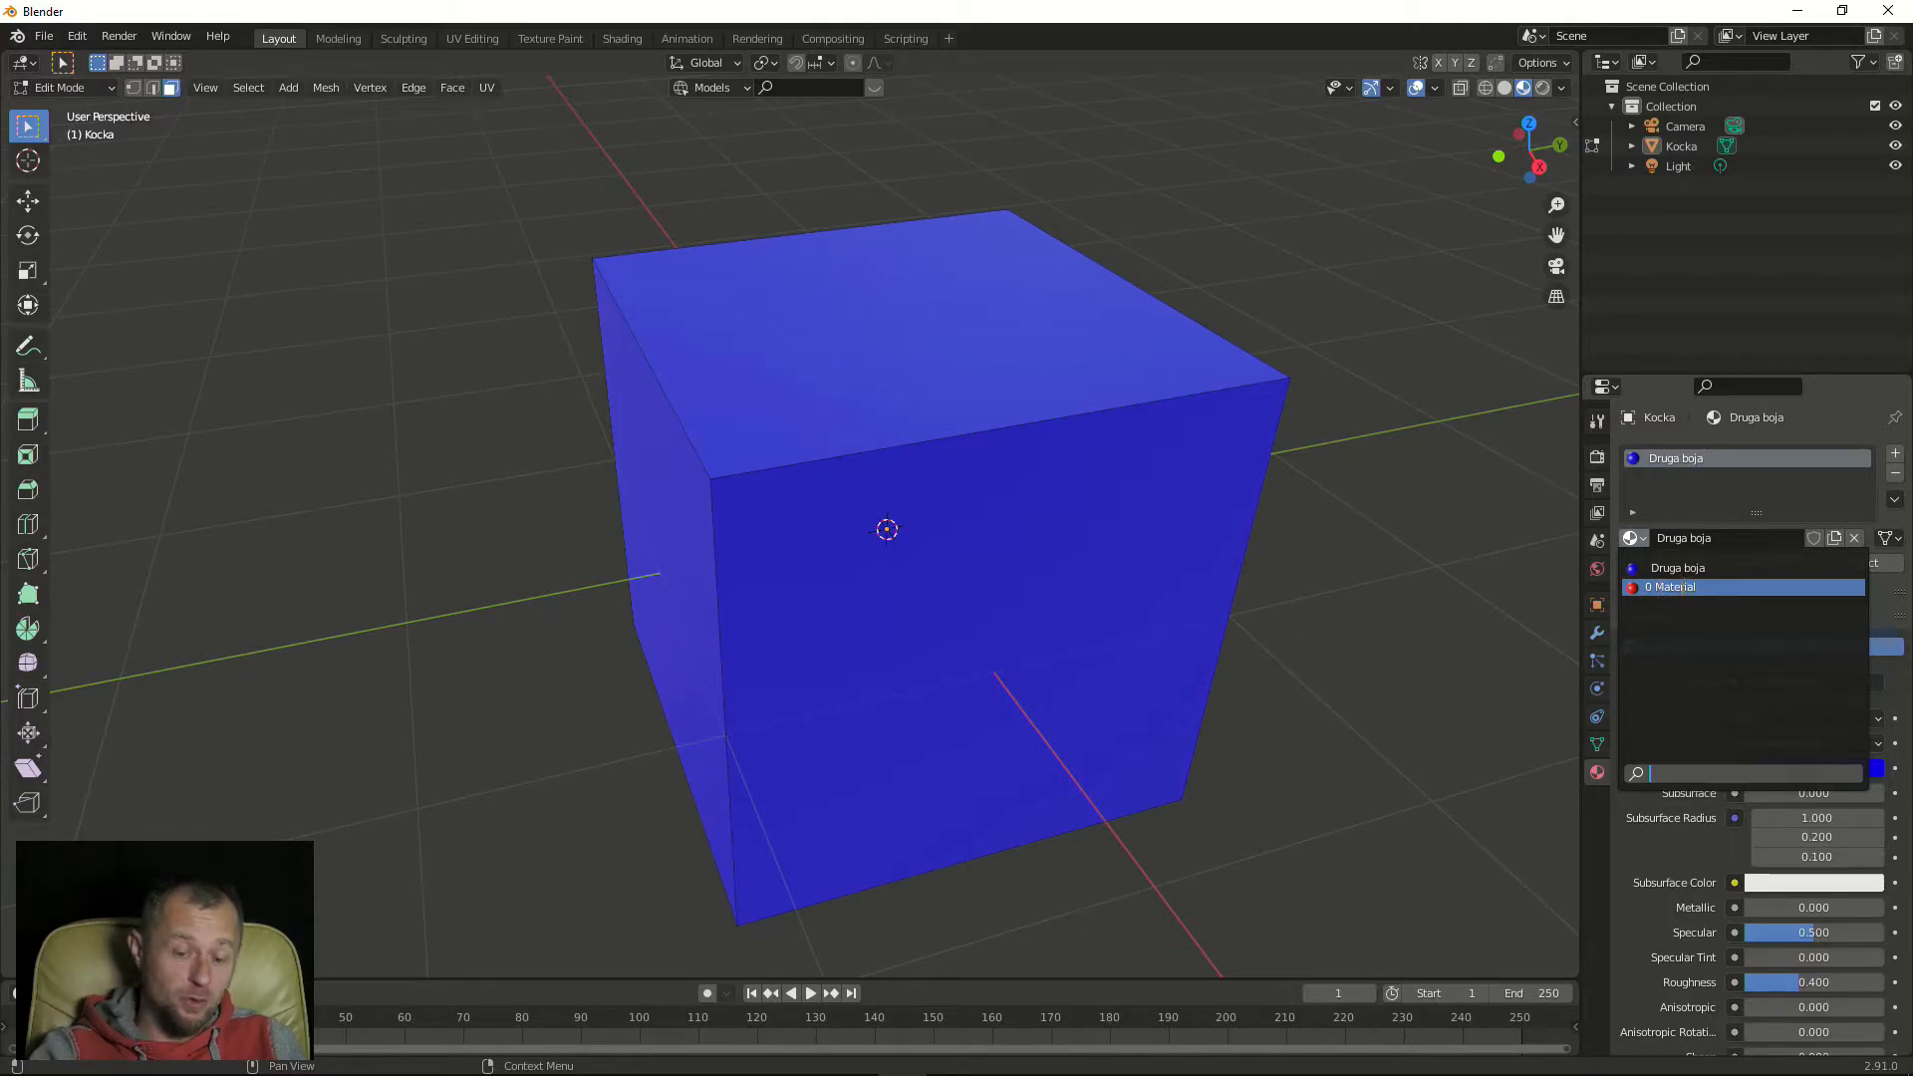
{"action": "left_click", "coordinate": [1694, 587]}
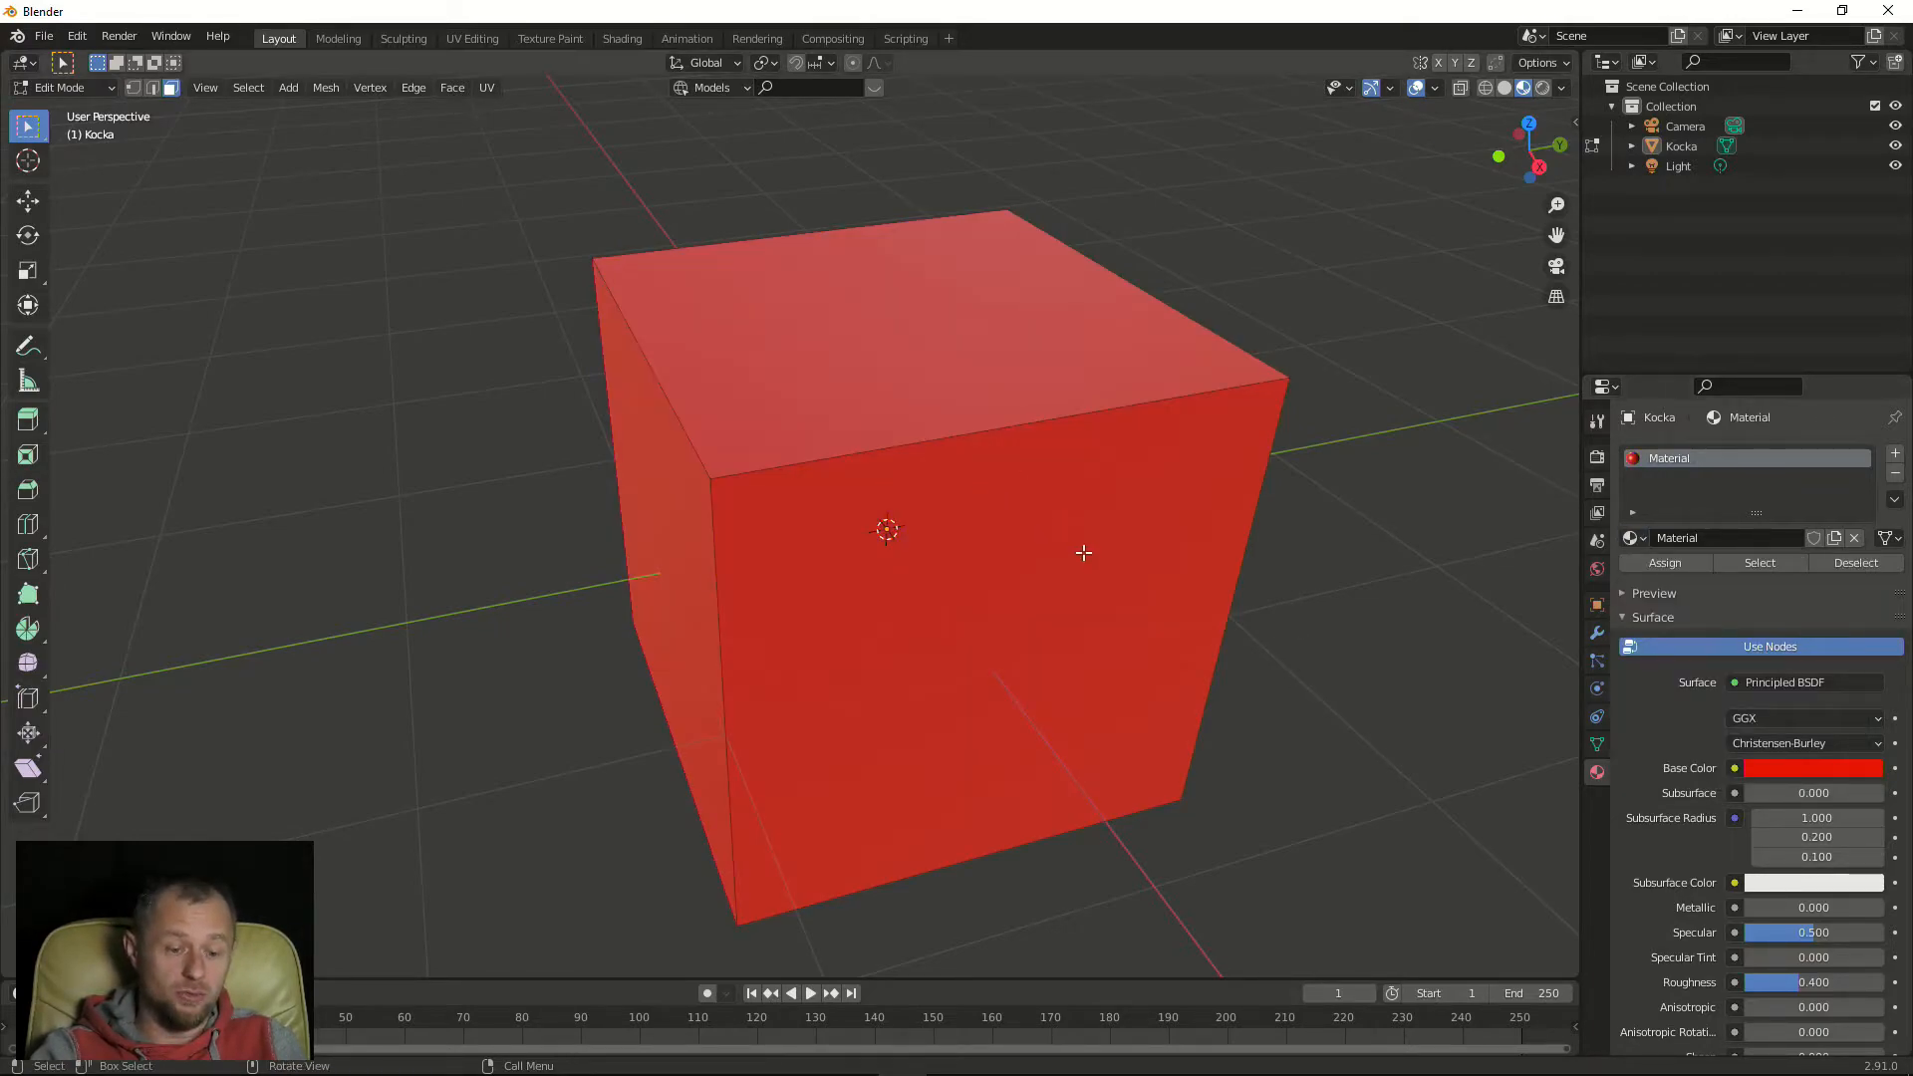
{"action": "middle_click_drag", "start_coordinate": [1080, 551], "coordinate": [1114, 544]}
{"action": "middle_click_drag", "start_coordinate": [947, 430], "coordinate": [1465, 499]}
{"action": "left_click", "coordinate": [1670, 464]}
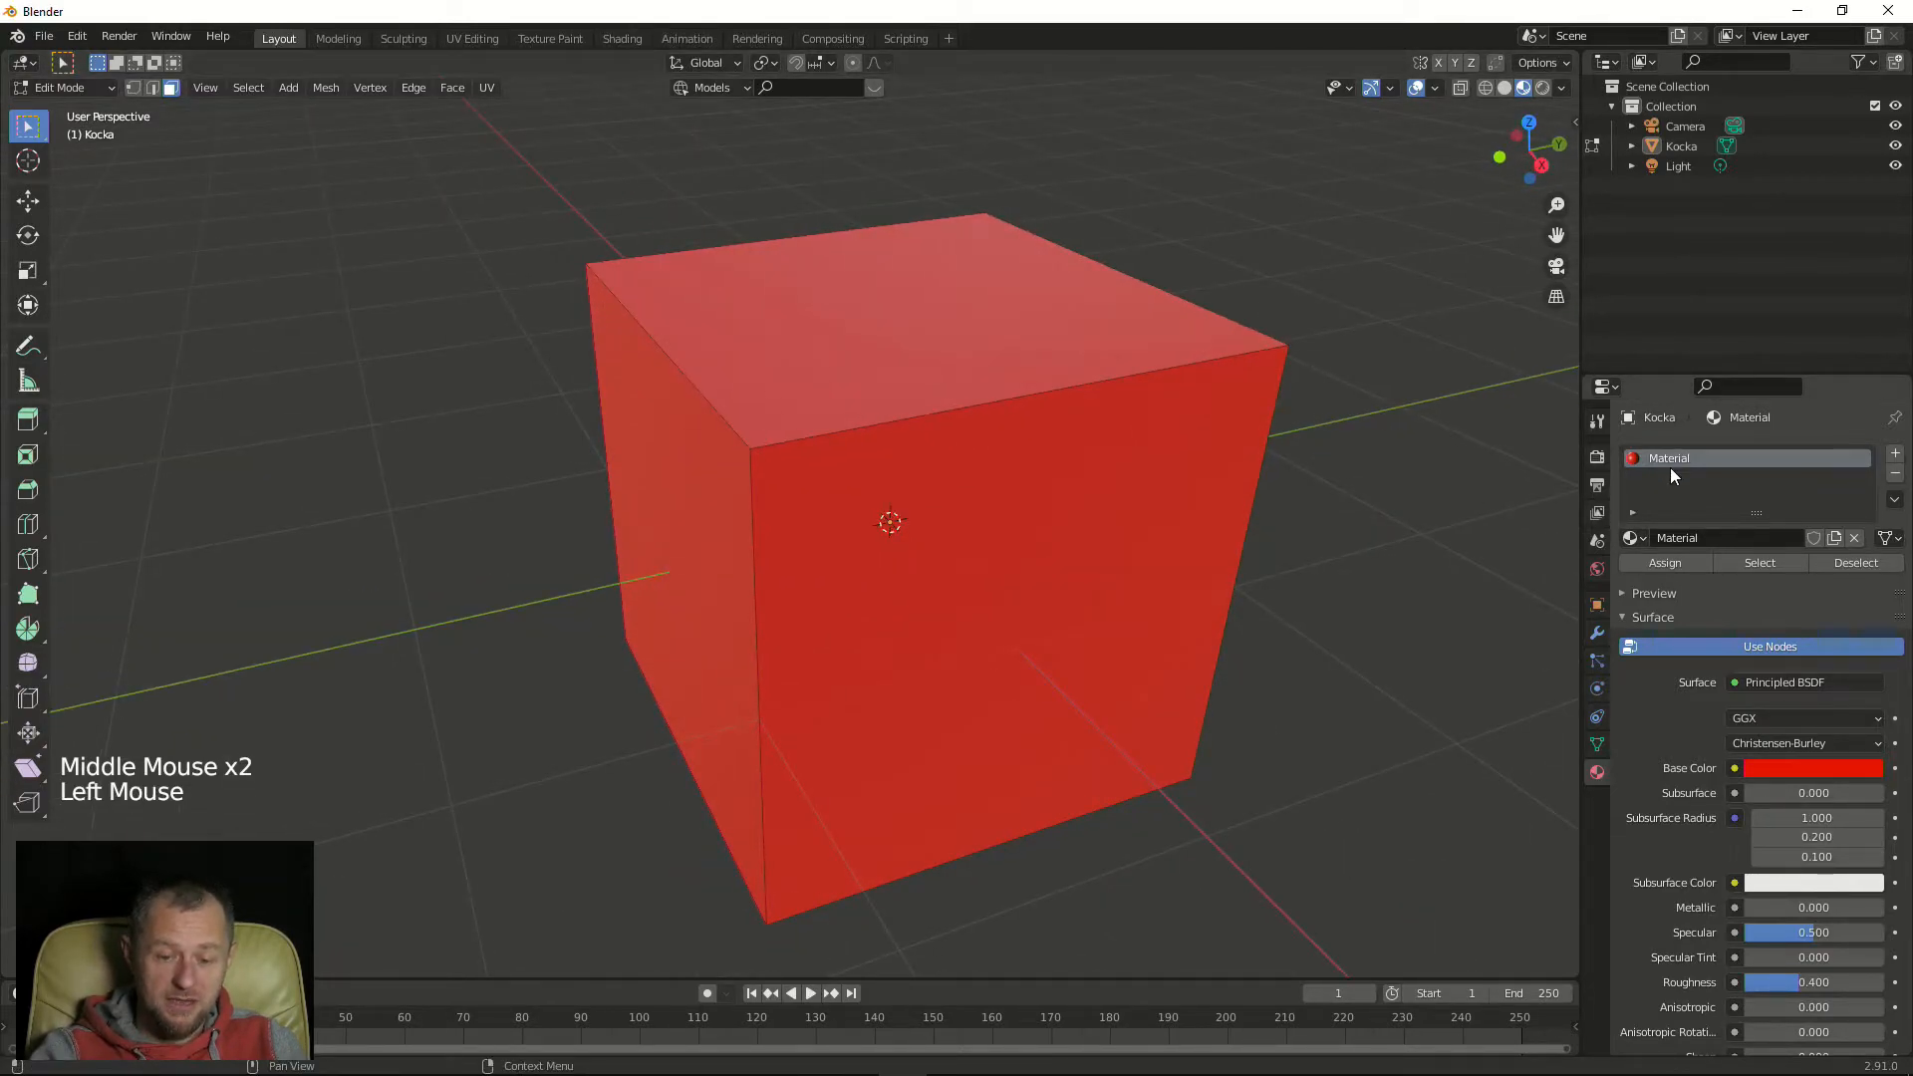
{"action": "left_click", "coordinate": [1670, 462]}
{"action": "left_click", "coordinate": [1637, 538]}
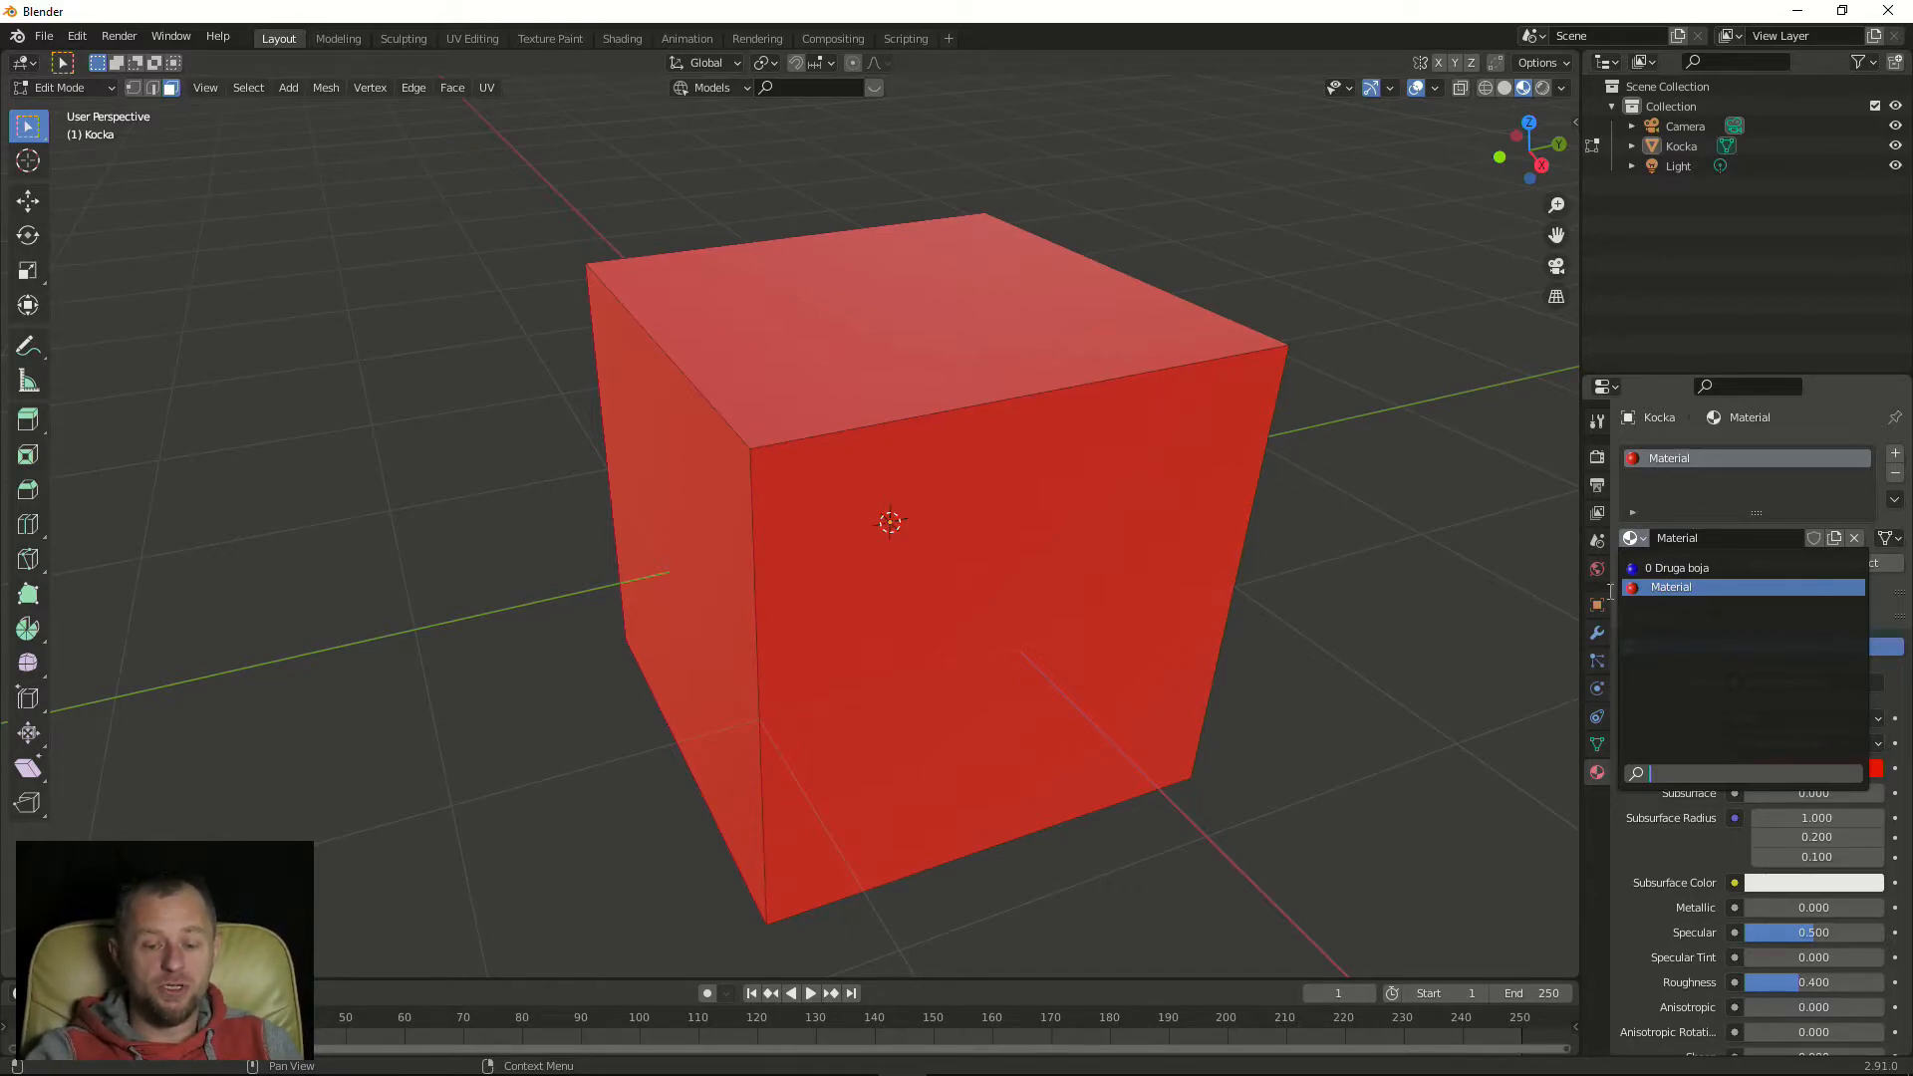
{"action": "middle_click_drag", "start_coordinate": [1345, 580], "coordinate": [1246, 585]}
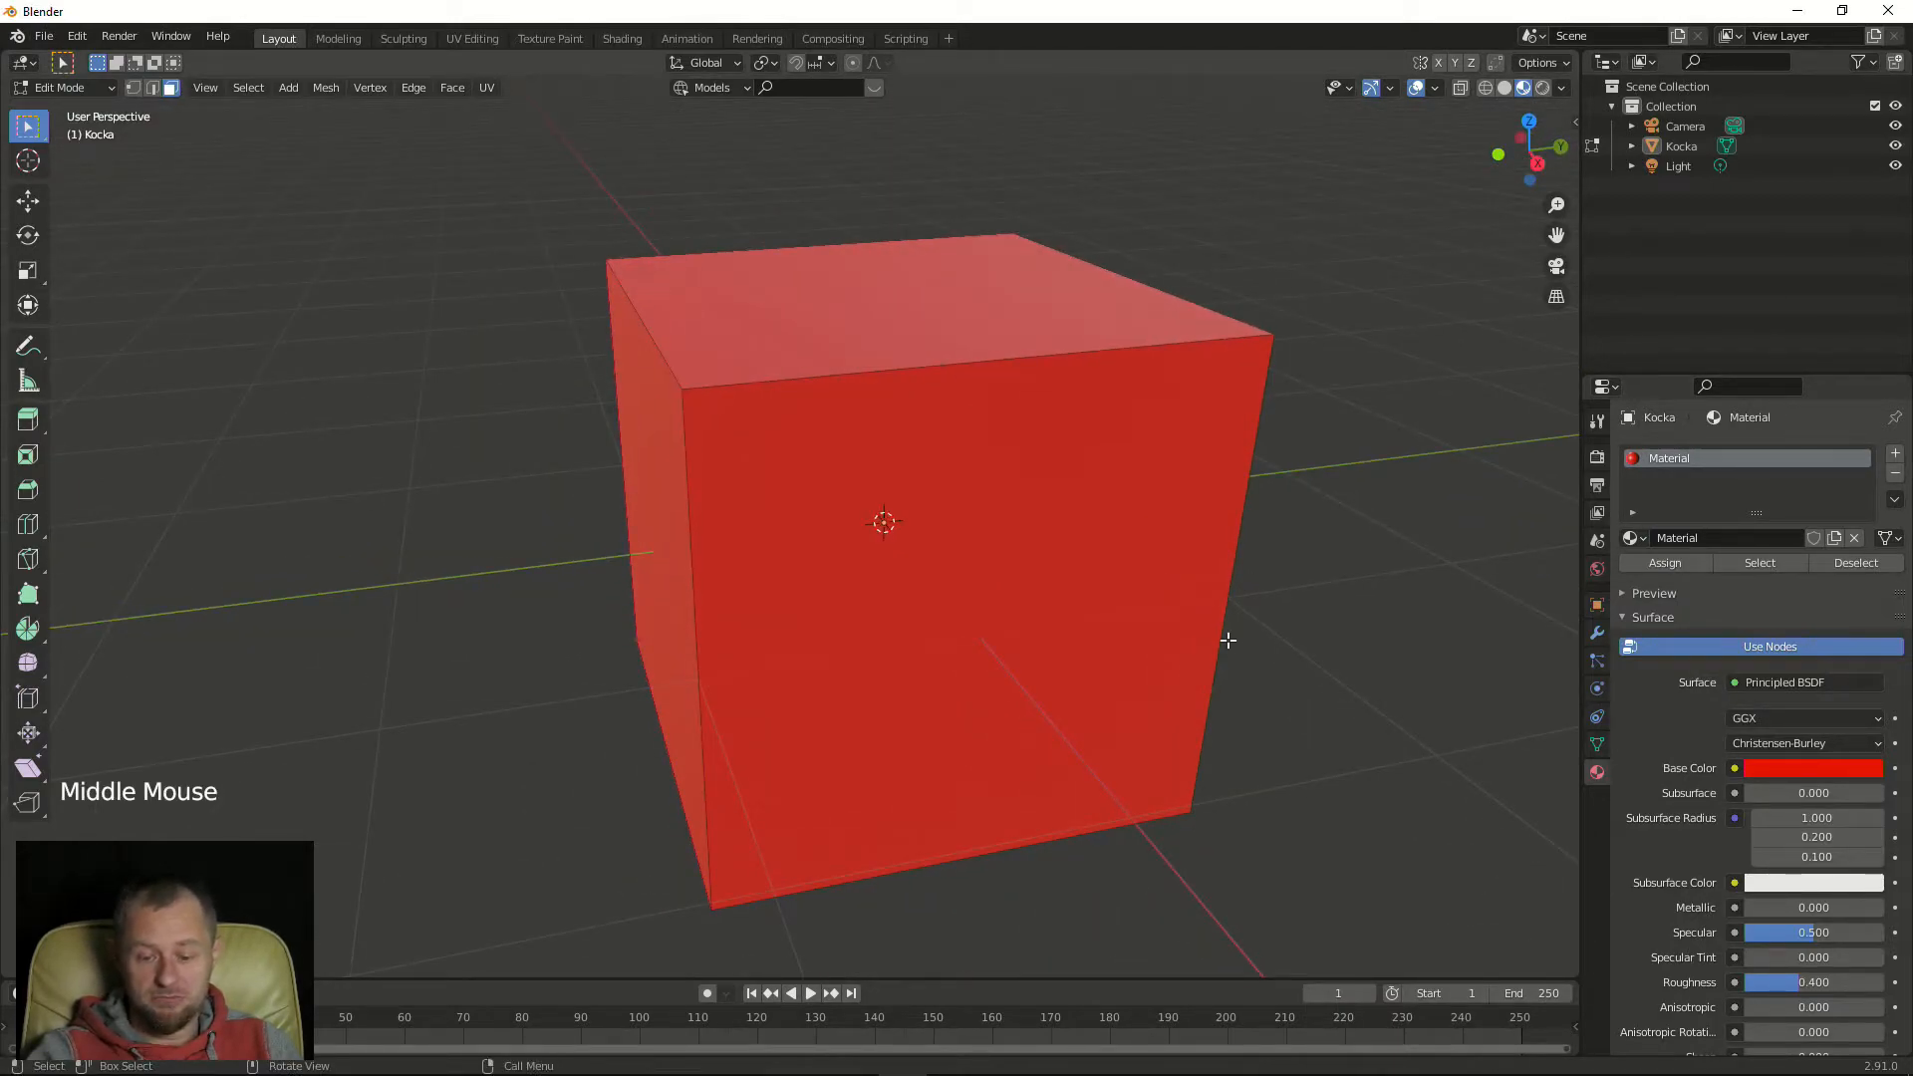
{"action": "middle_click_drag", "start_coordinate": [1130, 553], "coordinate": [1127, 555]}
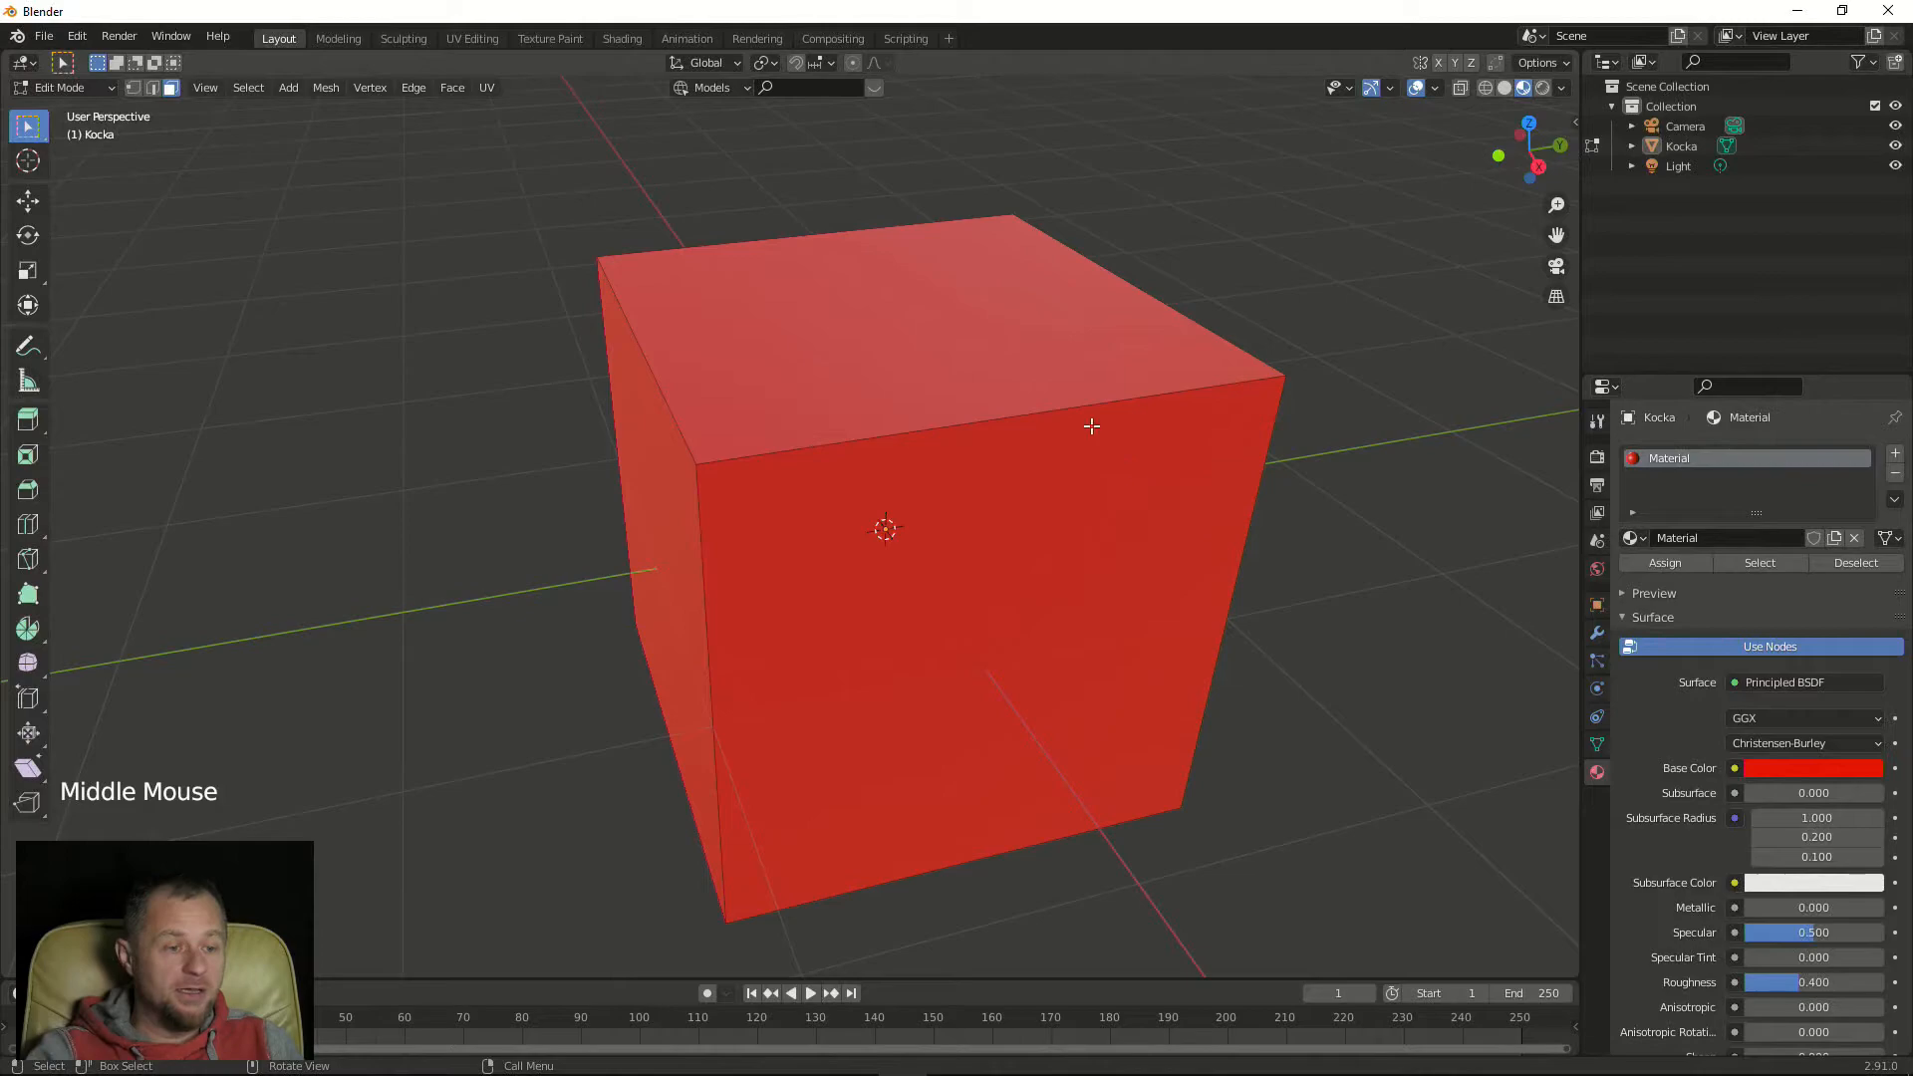
Switch to the Shading workspace, select the cube's top face and show the cube's material properties
{"action": "left_click", "coordinate": [623, 37]}
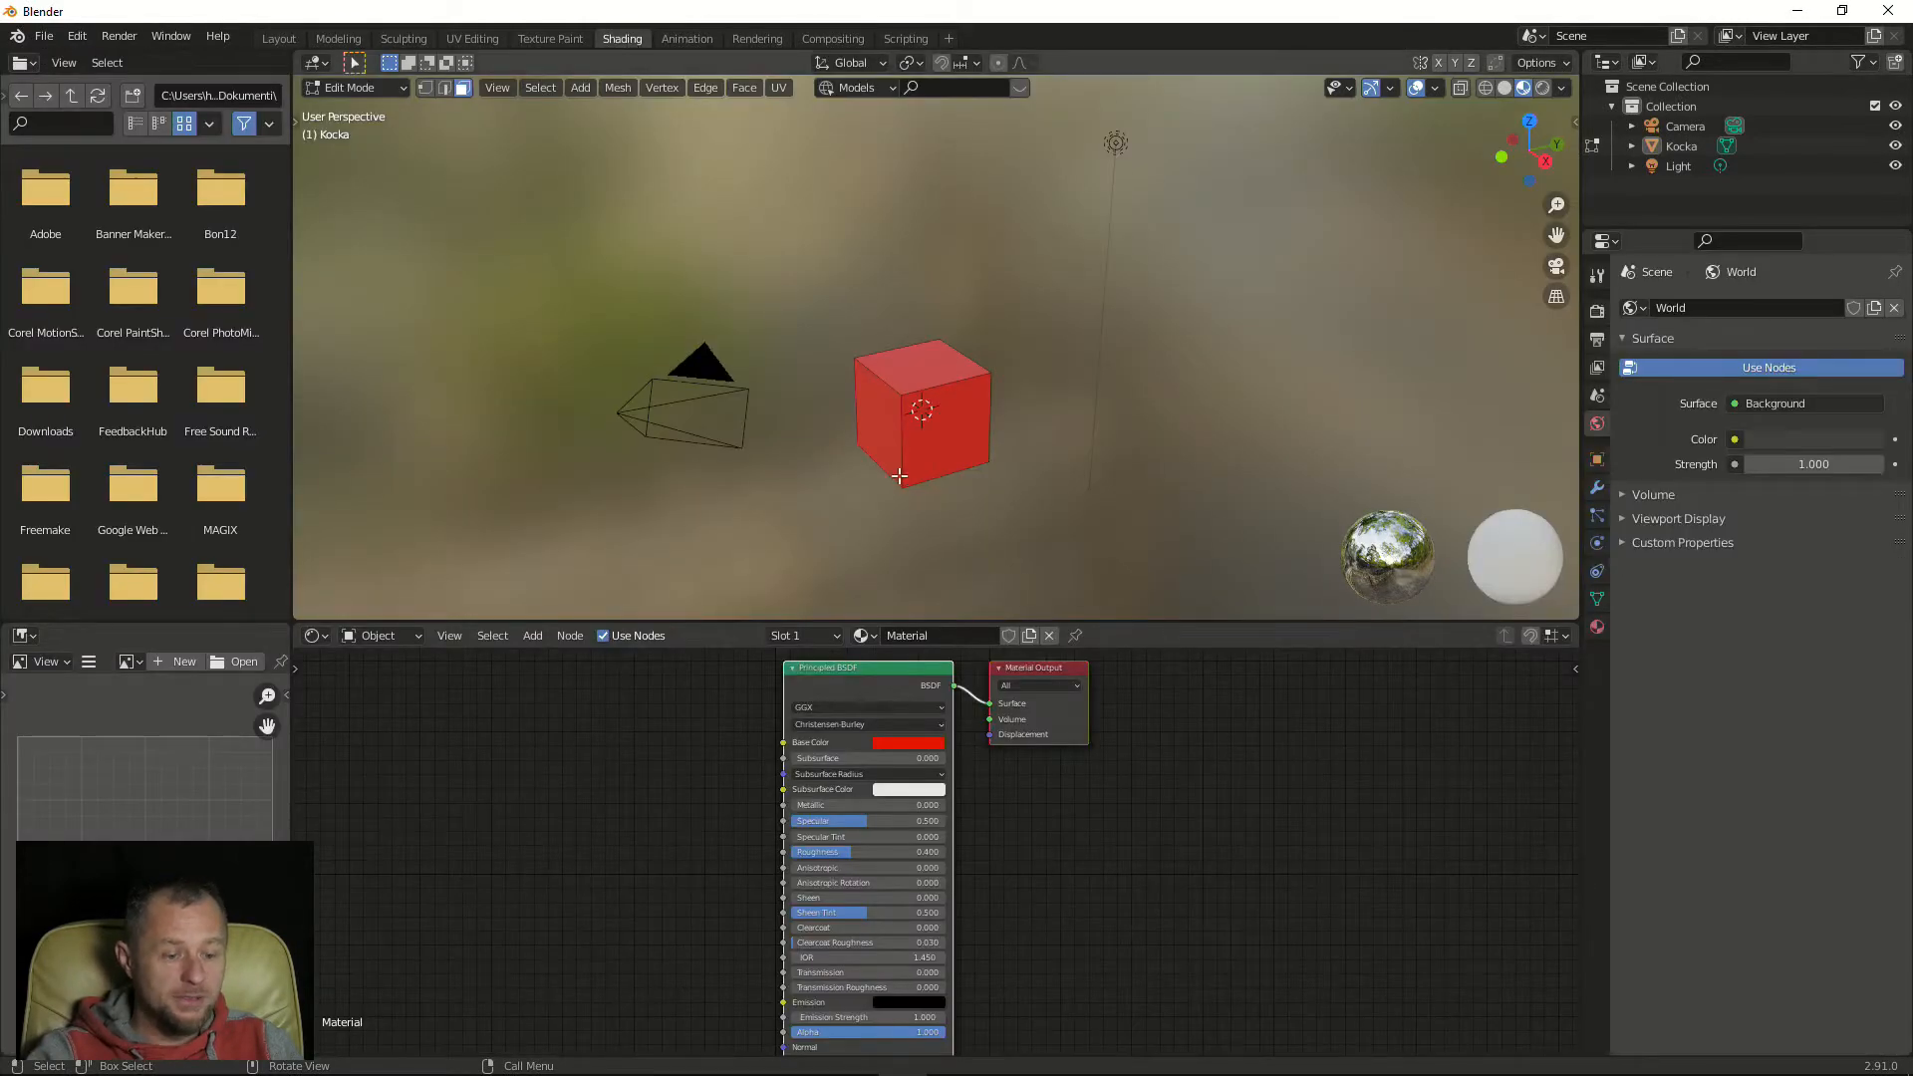
{"action": "scroll", "coordinate": [952, 247], "scroll_direction": "up", "scroll_amount": 4}
{"action": "scroll", "coordinate": [953, 247], "scroll_direction": "down", "scroll_amount": 3}
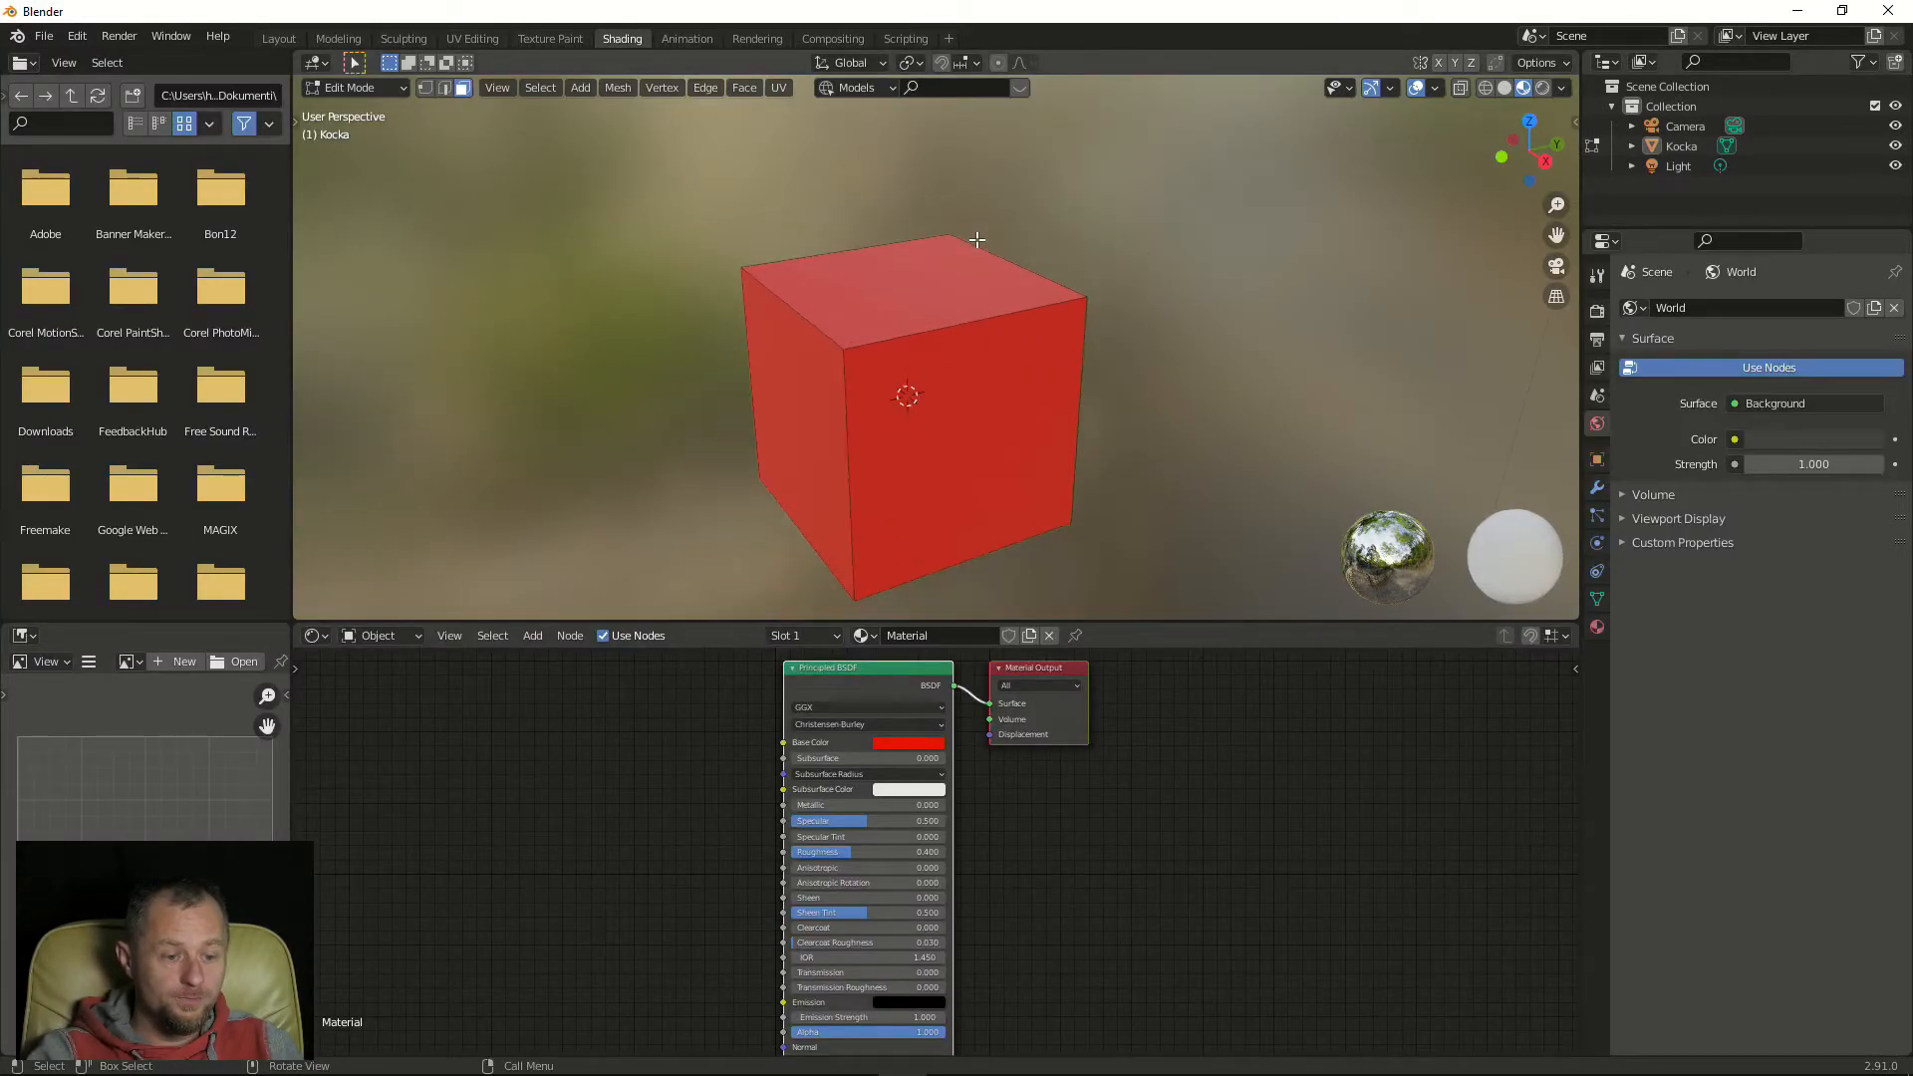
{"action": "left_click", "coordinate": [917, 296]}
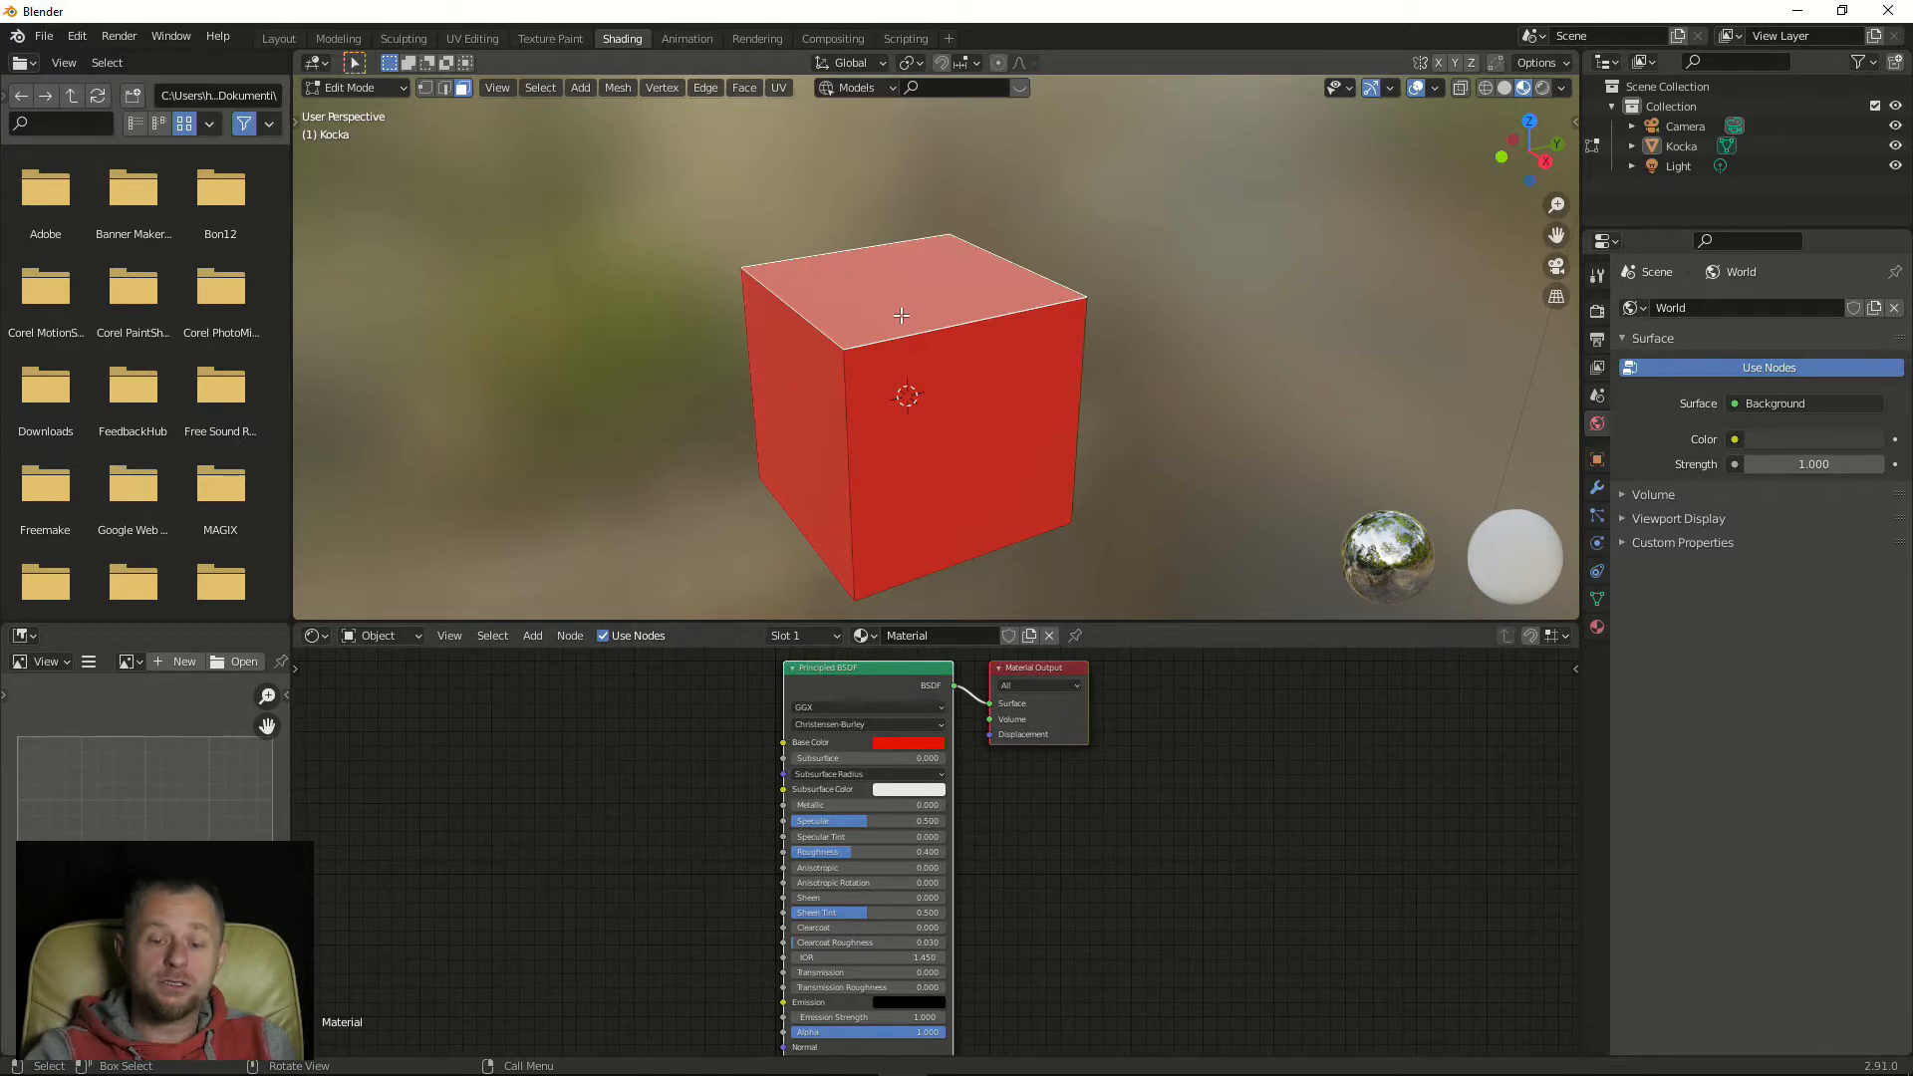
{"action": "left_click", "coordinate": [1597, 627]}
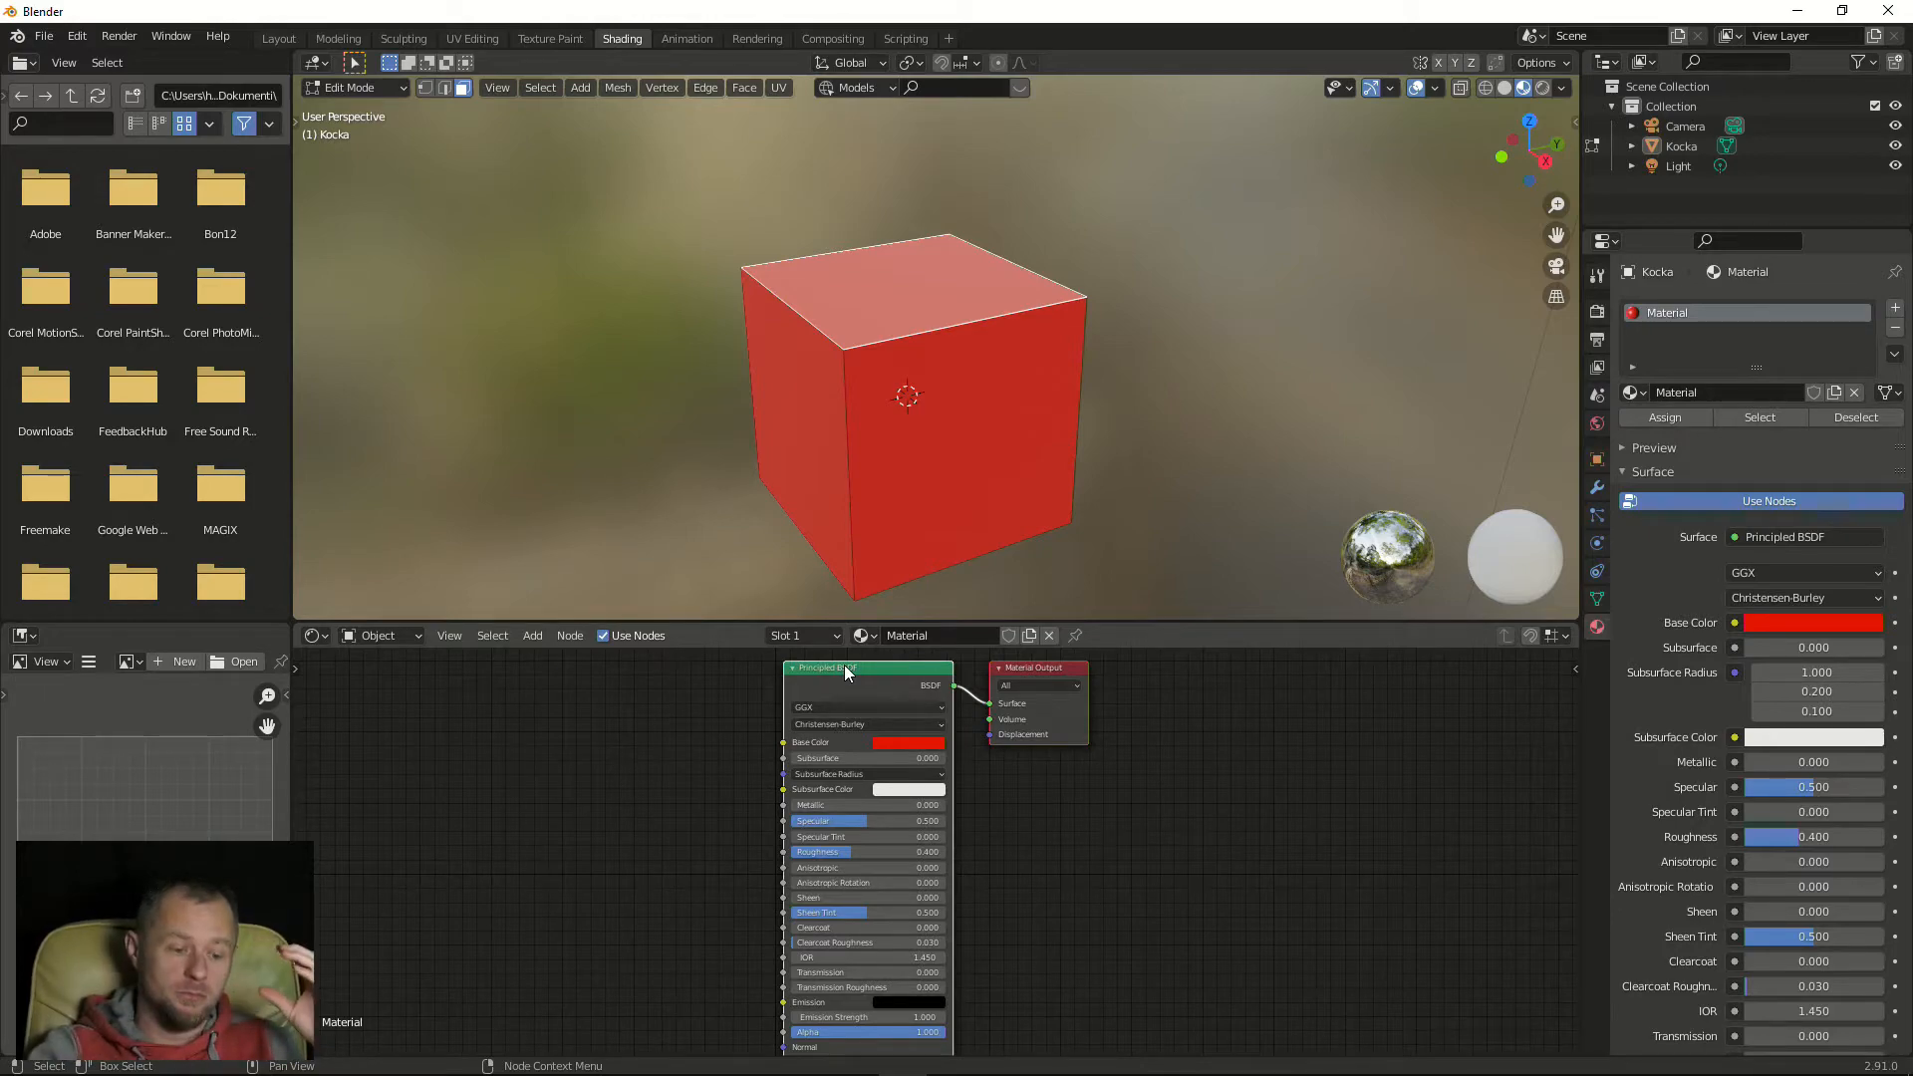
Add a second material slot to the cube and link the existing Druga boja material to it
{"action": "left_click", "coordinate": [788, 637]}
{"action": "left_click", "coordinate": [912, 676]}
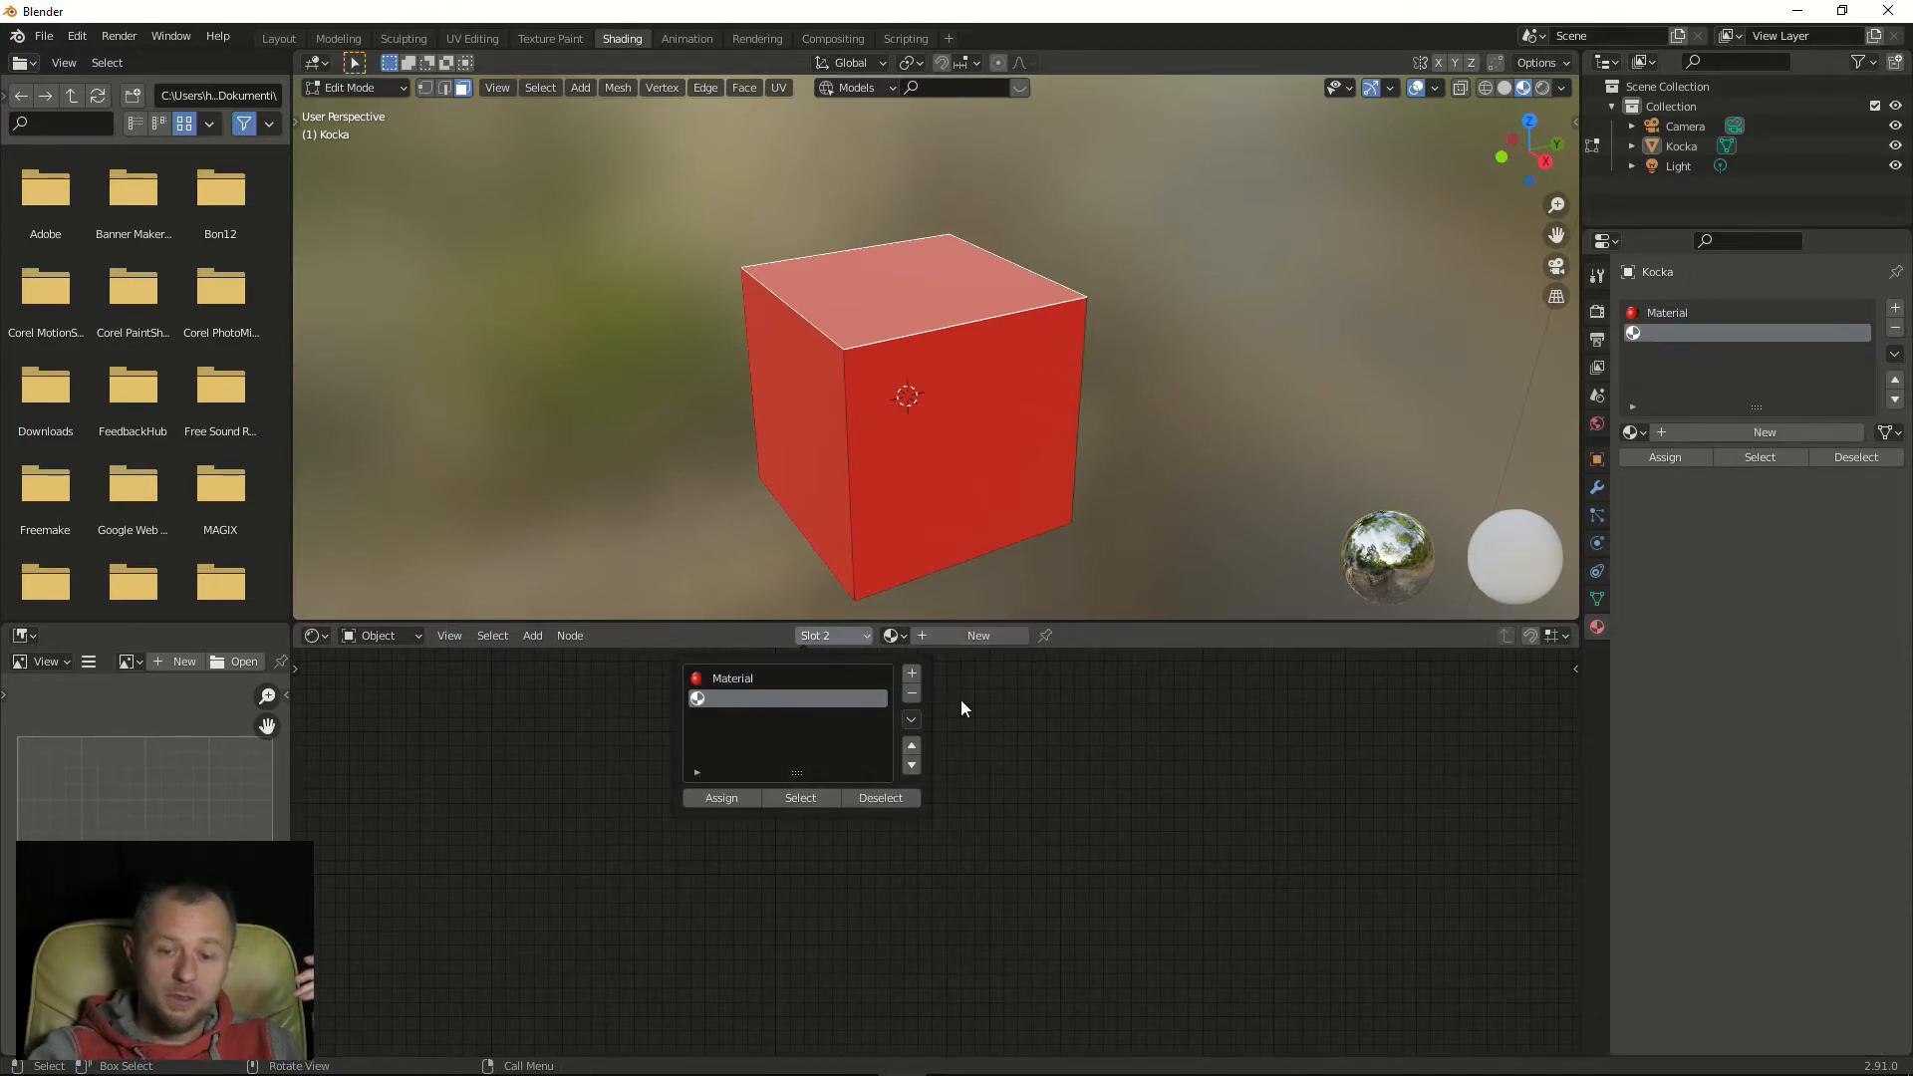
{"action": "left_click", "coordinate": [1636, 432]}
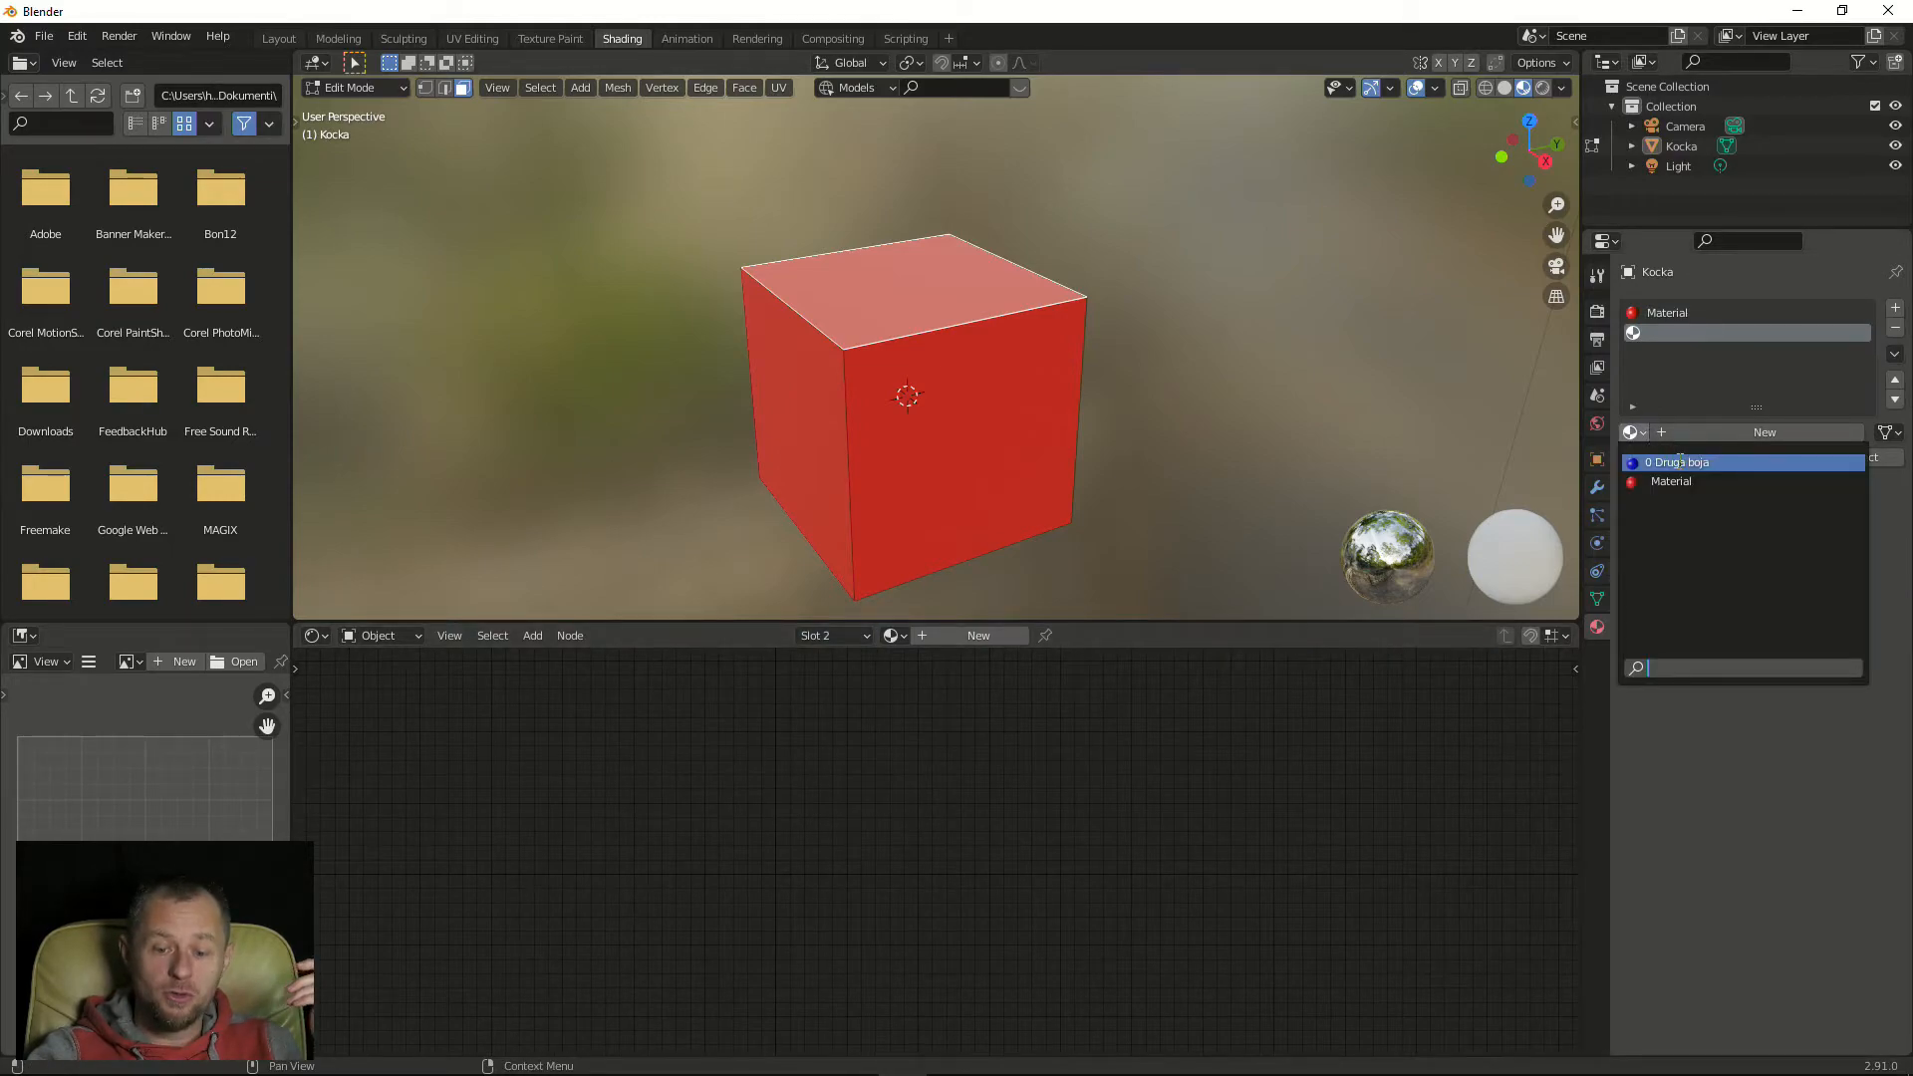
{"action": "left_click", "coordinate": [1680, 463]}
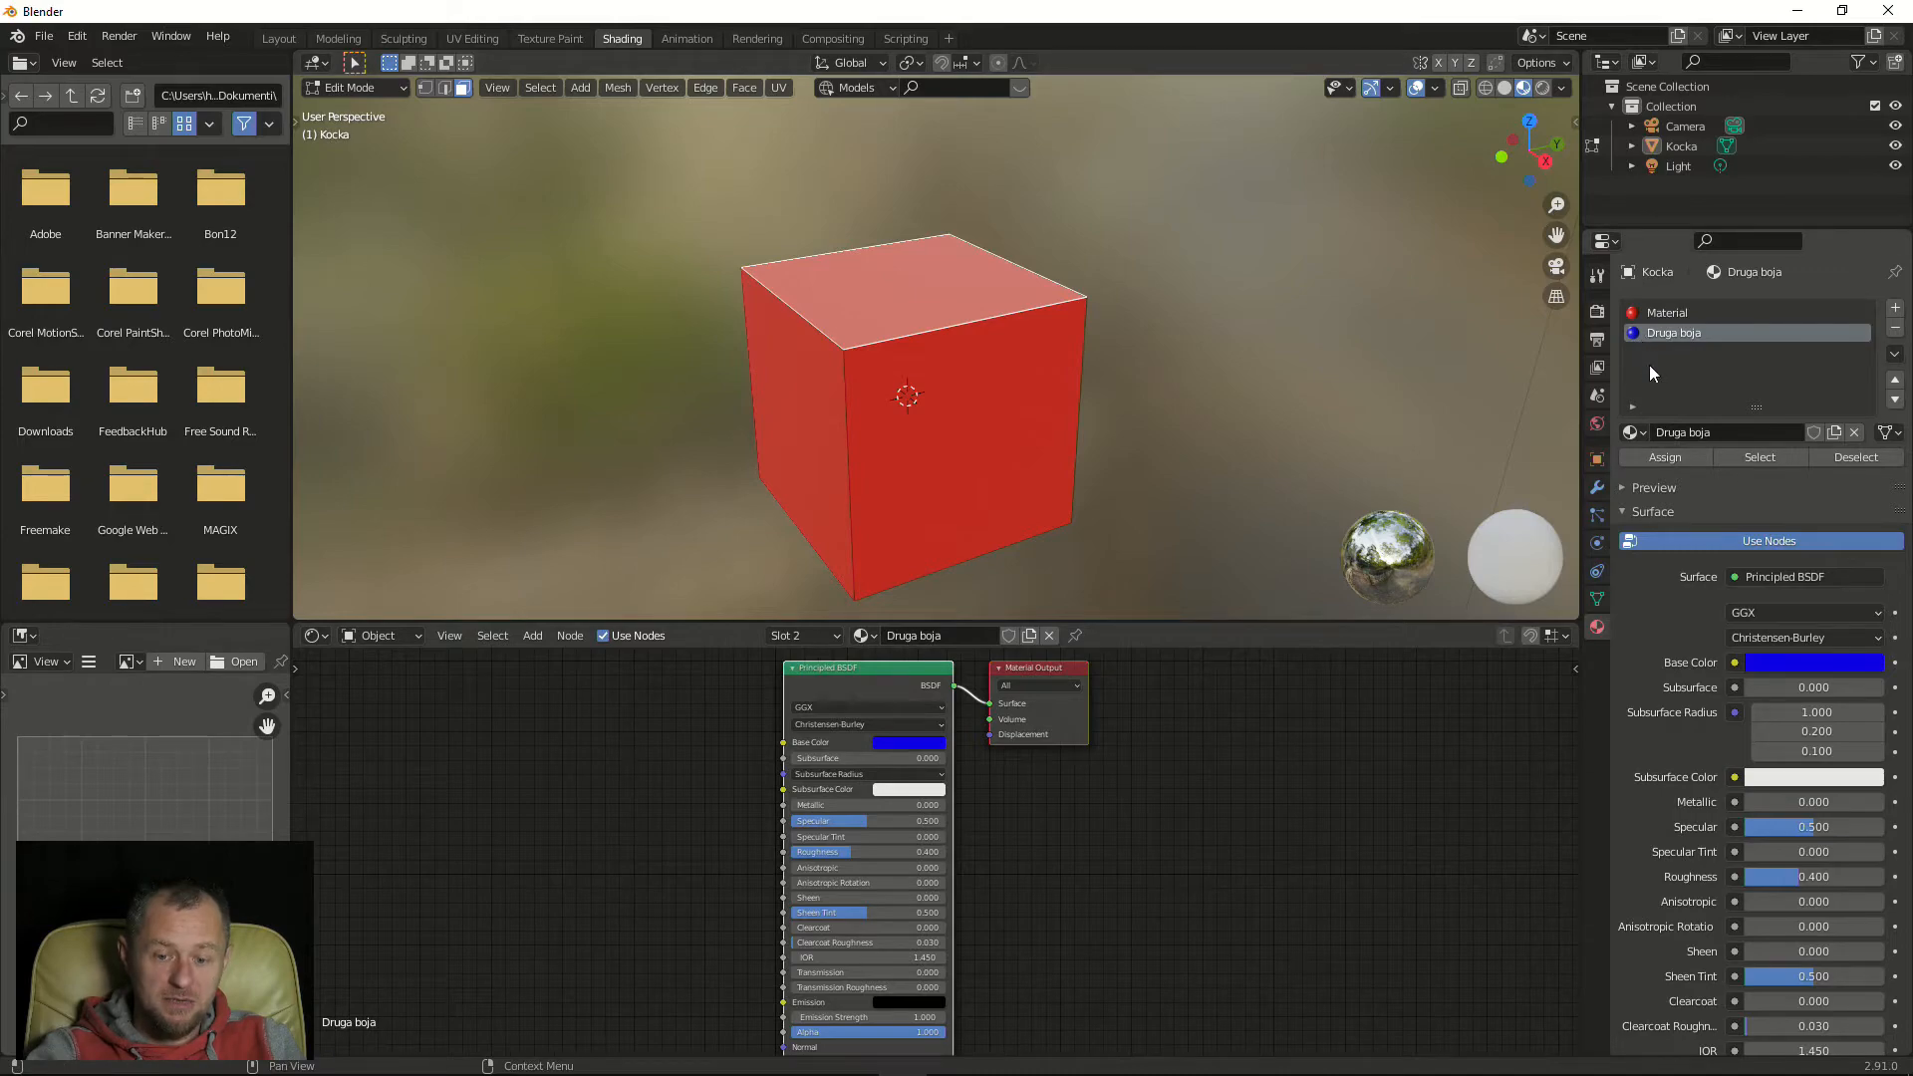
Compare the cube's two material slots by making Material active and returning to Druga boja
{"action": "left_click", "coordinate": [807, 636]}
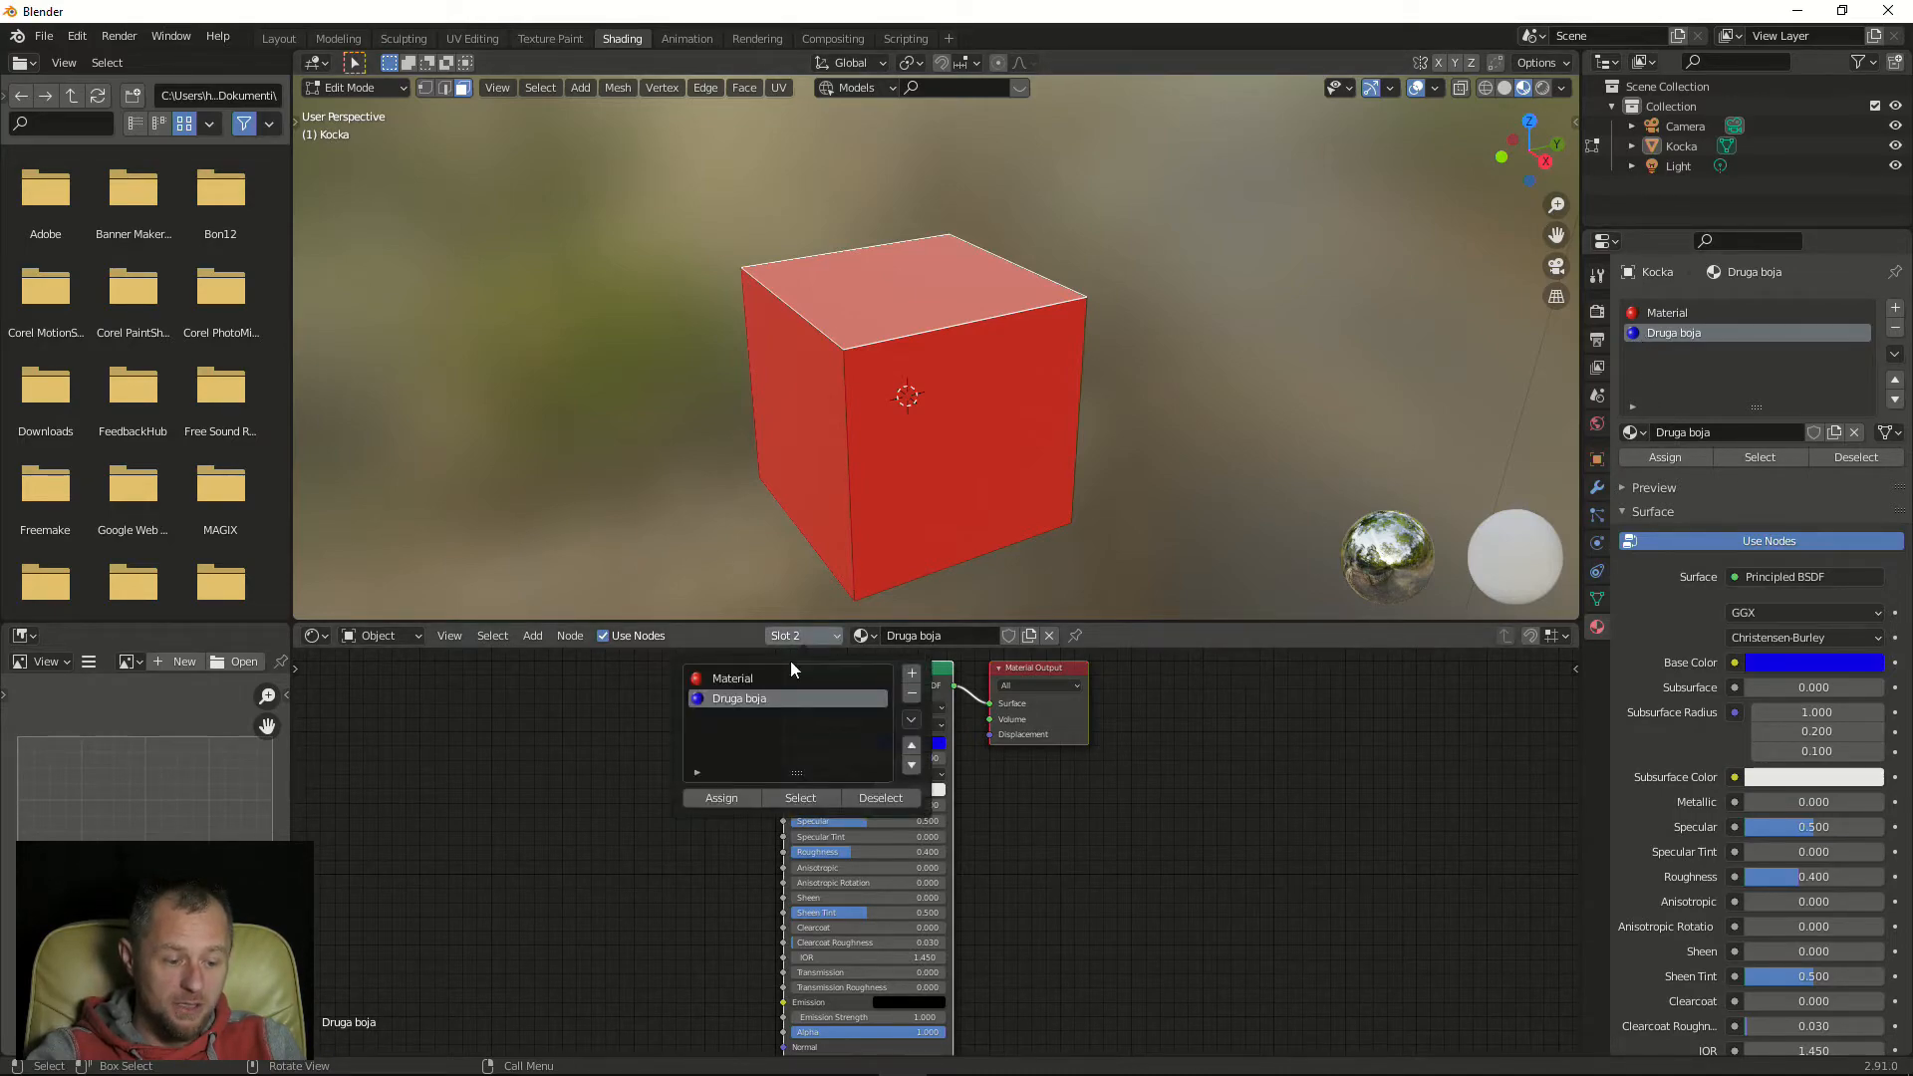
{"action": "left_click", "coordinate": [726, 681]}
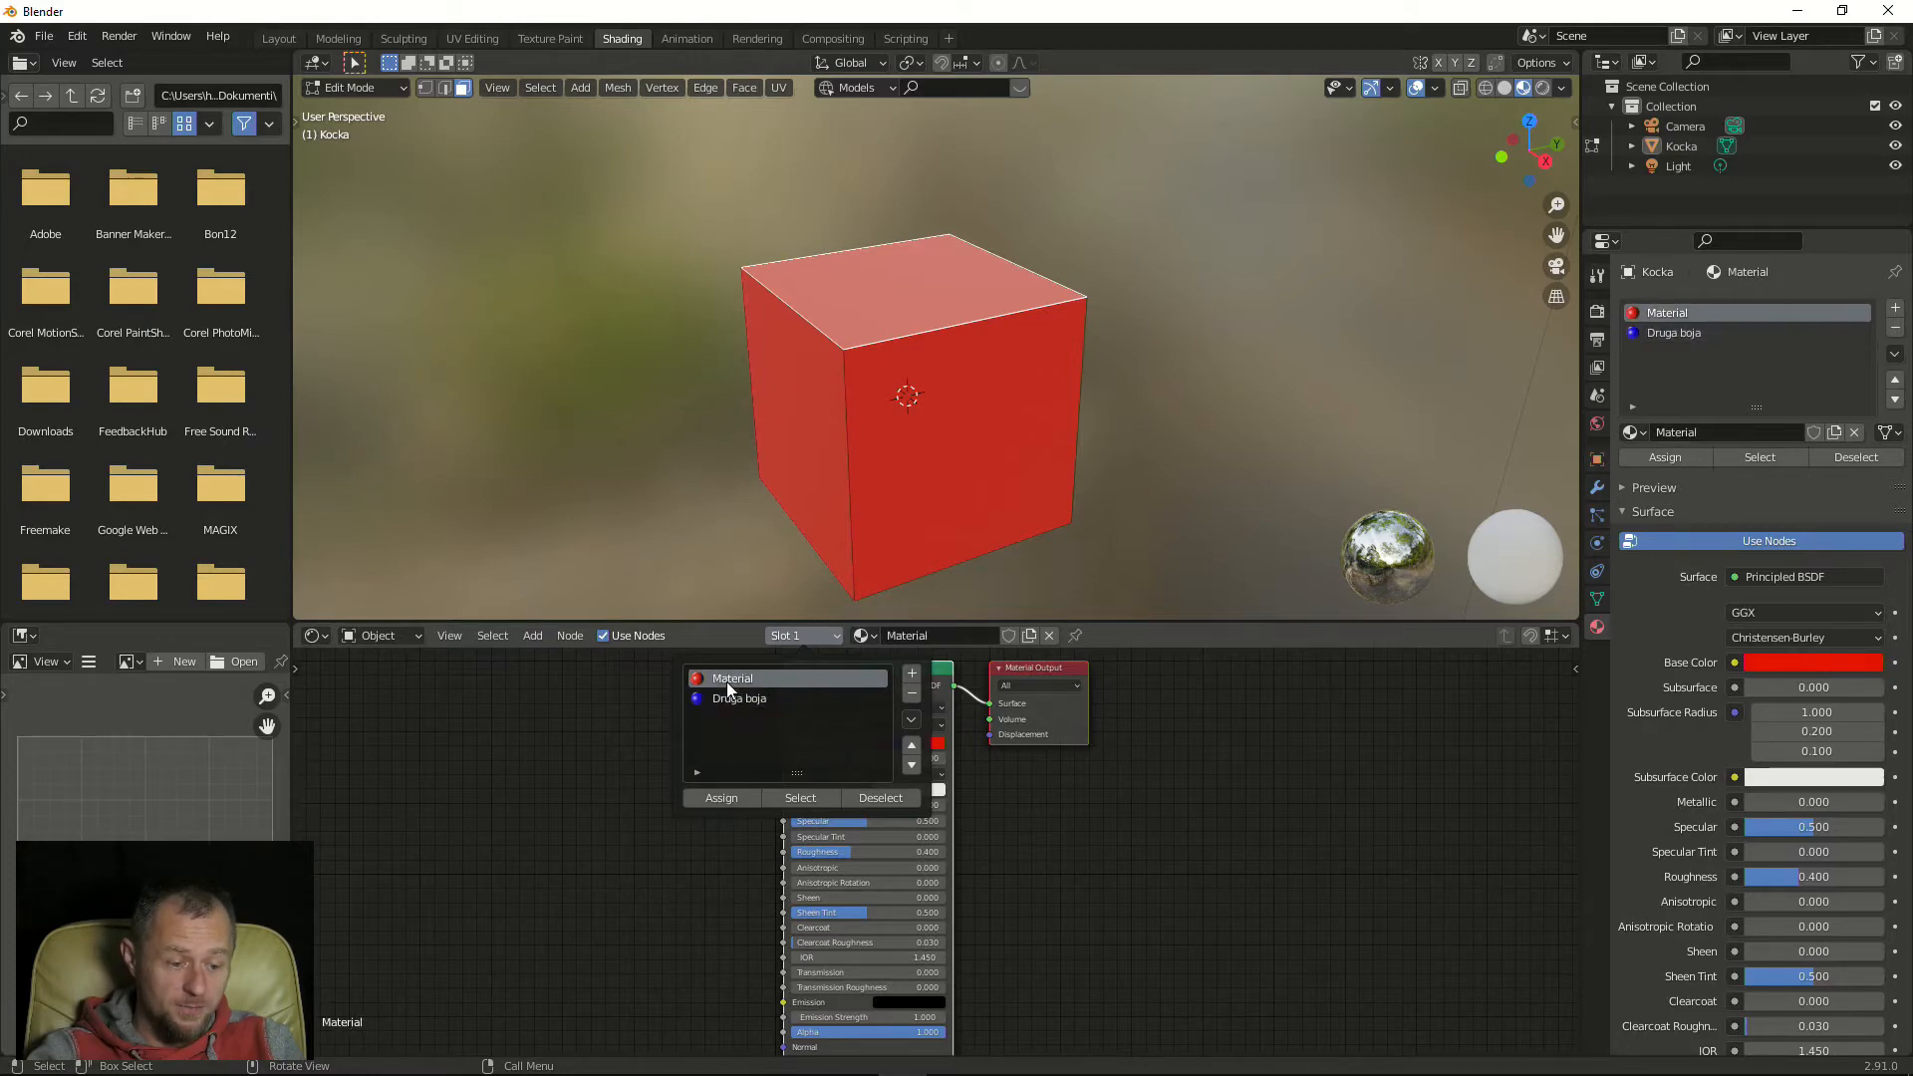
{"action": "left_click", "coordinate": [729, 694]}
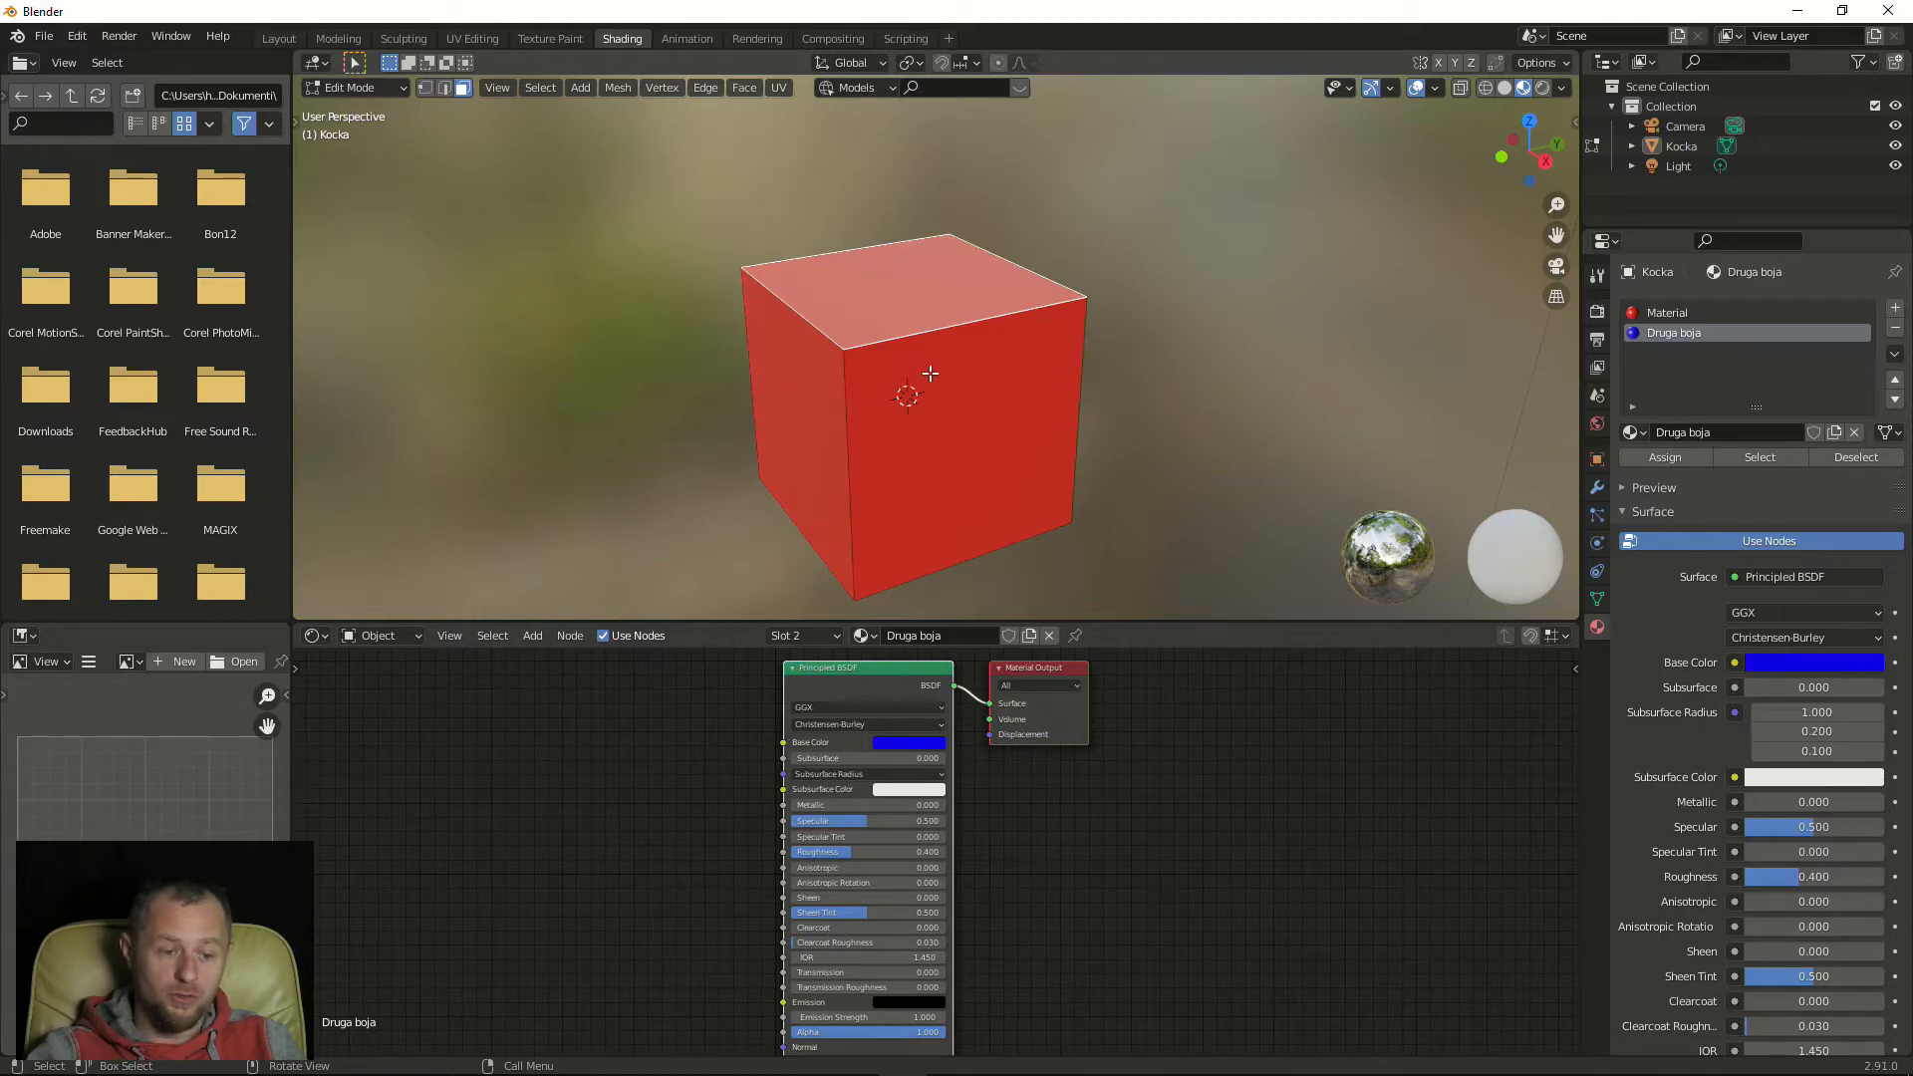
Select the cube's top face and assign the Druga boja material to it
{"action": "left_click", "coordinate": [932, 377]}
{"action": "left_click", "coordinate": [911, 299]}
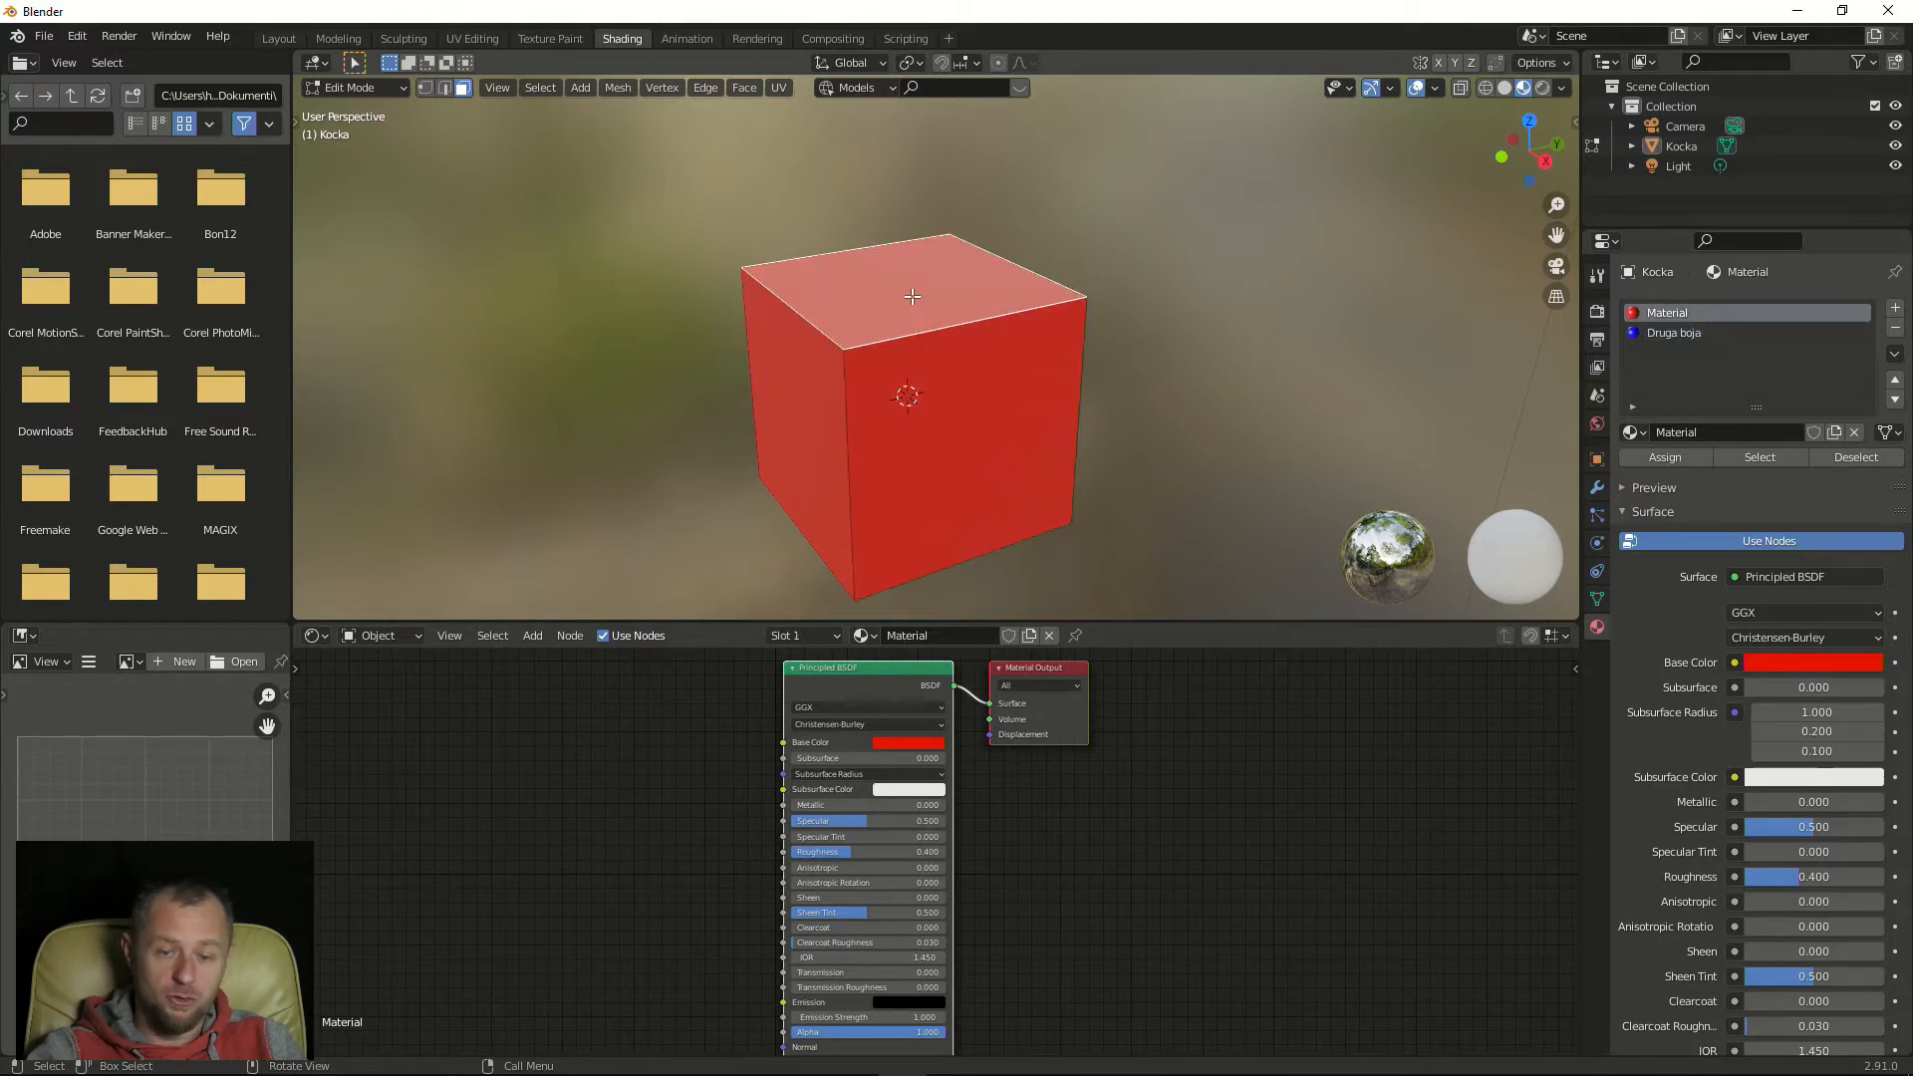
{"action": "left_click", "coordinate": [1659, 333]}
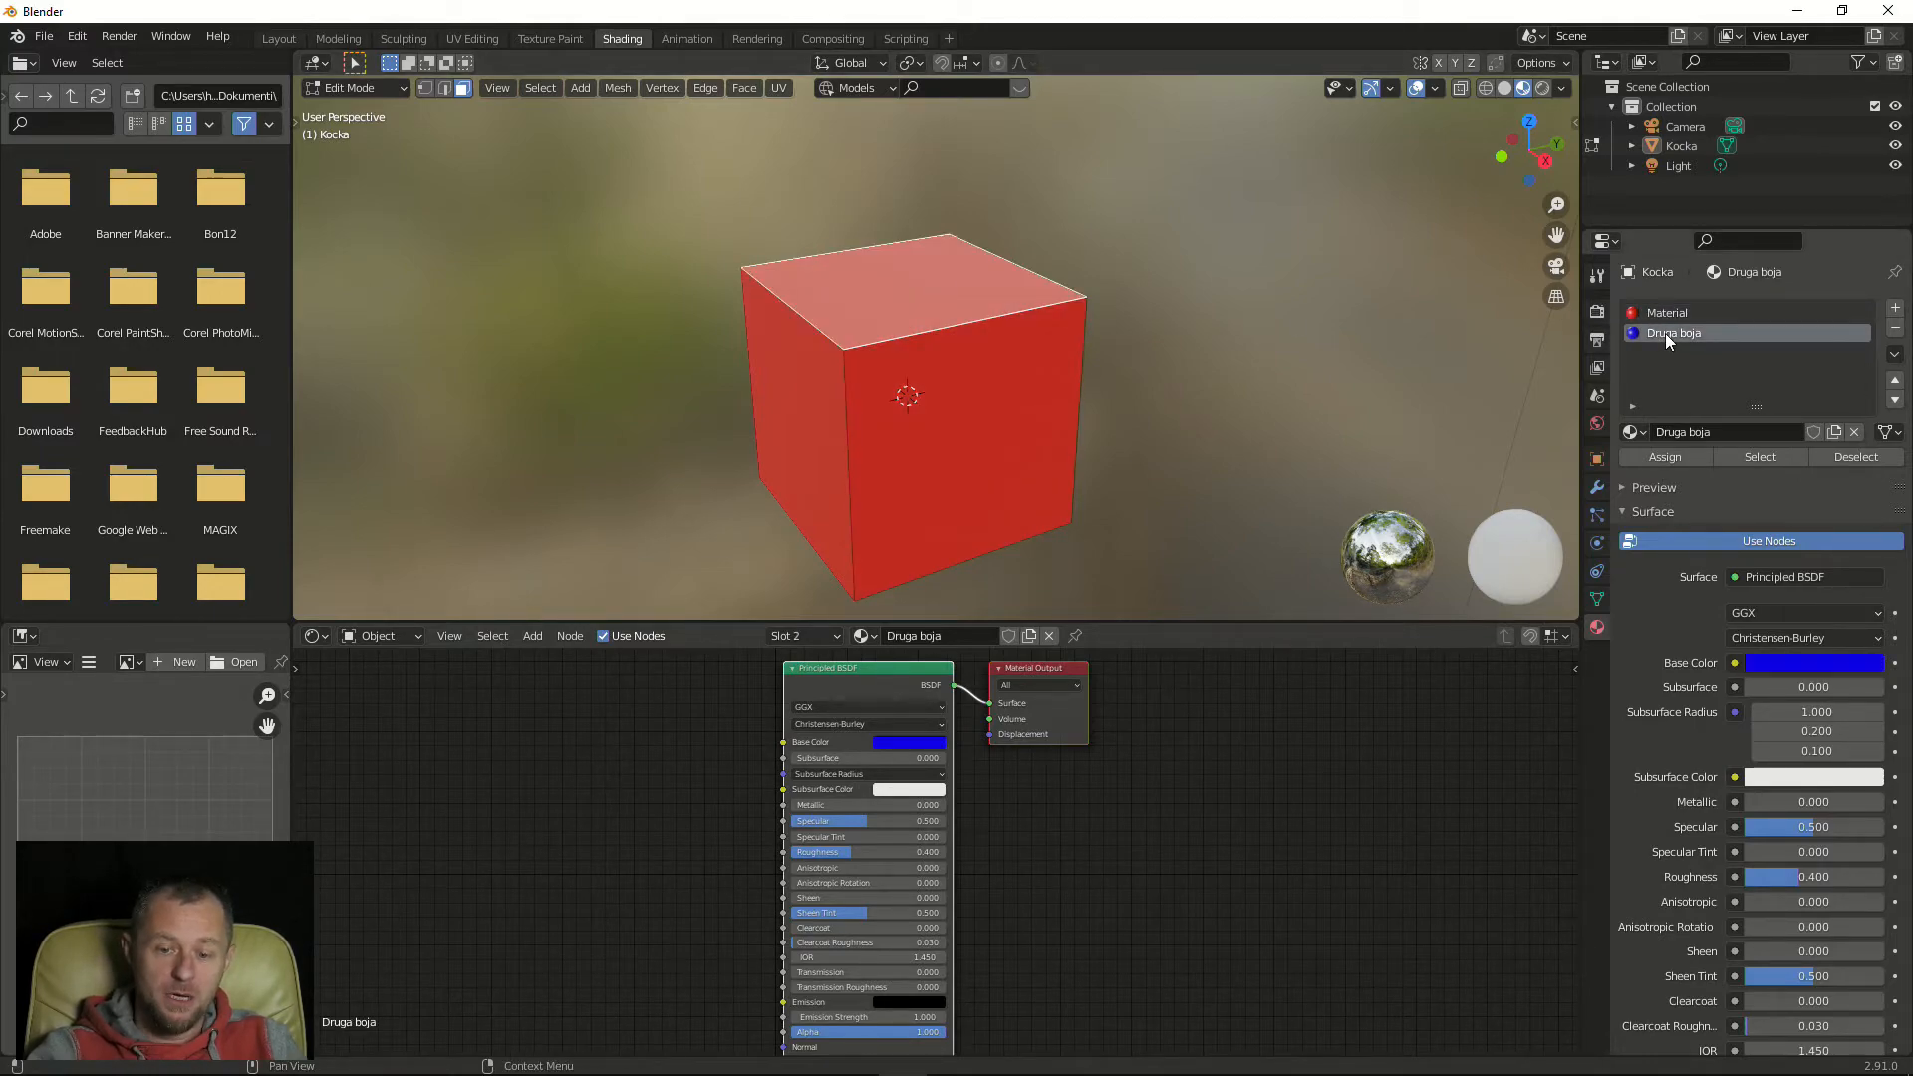
{"action": "left_click", "coordinate": [1678, 456]}
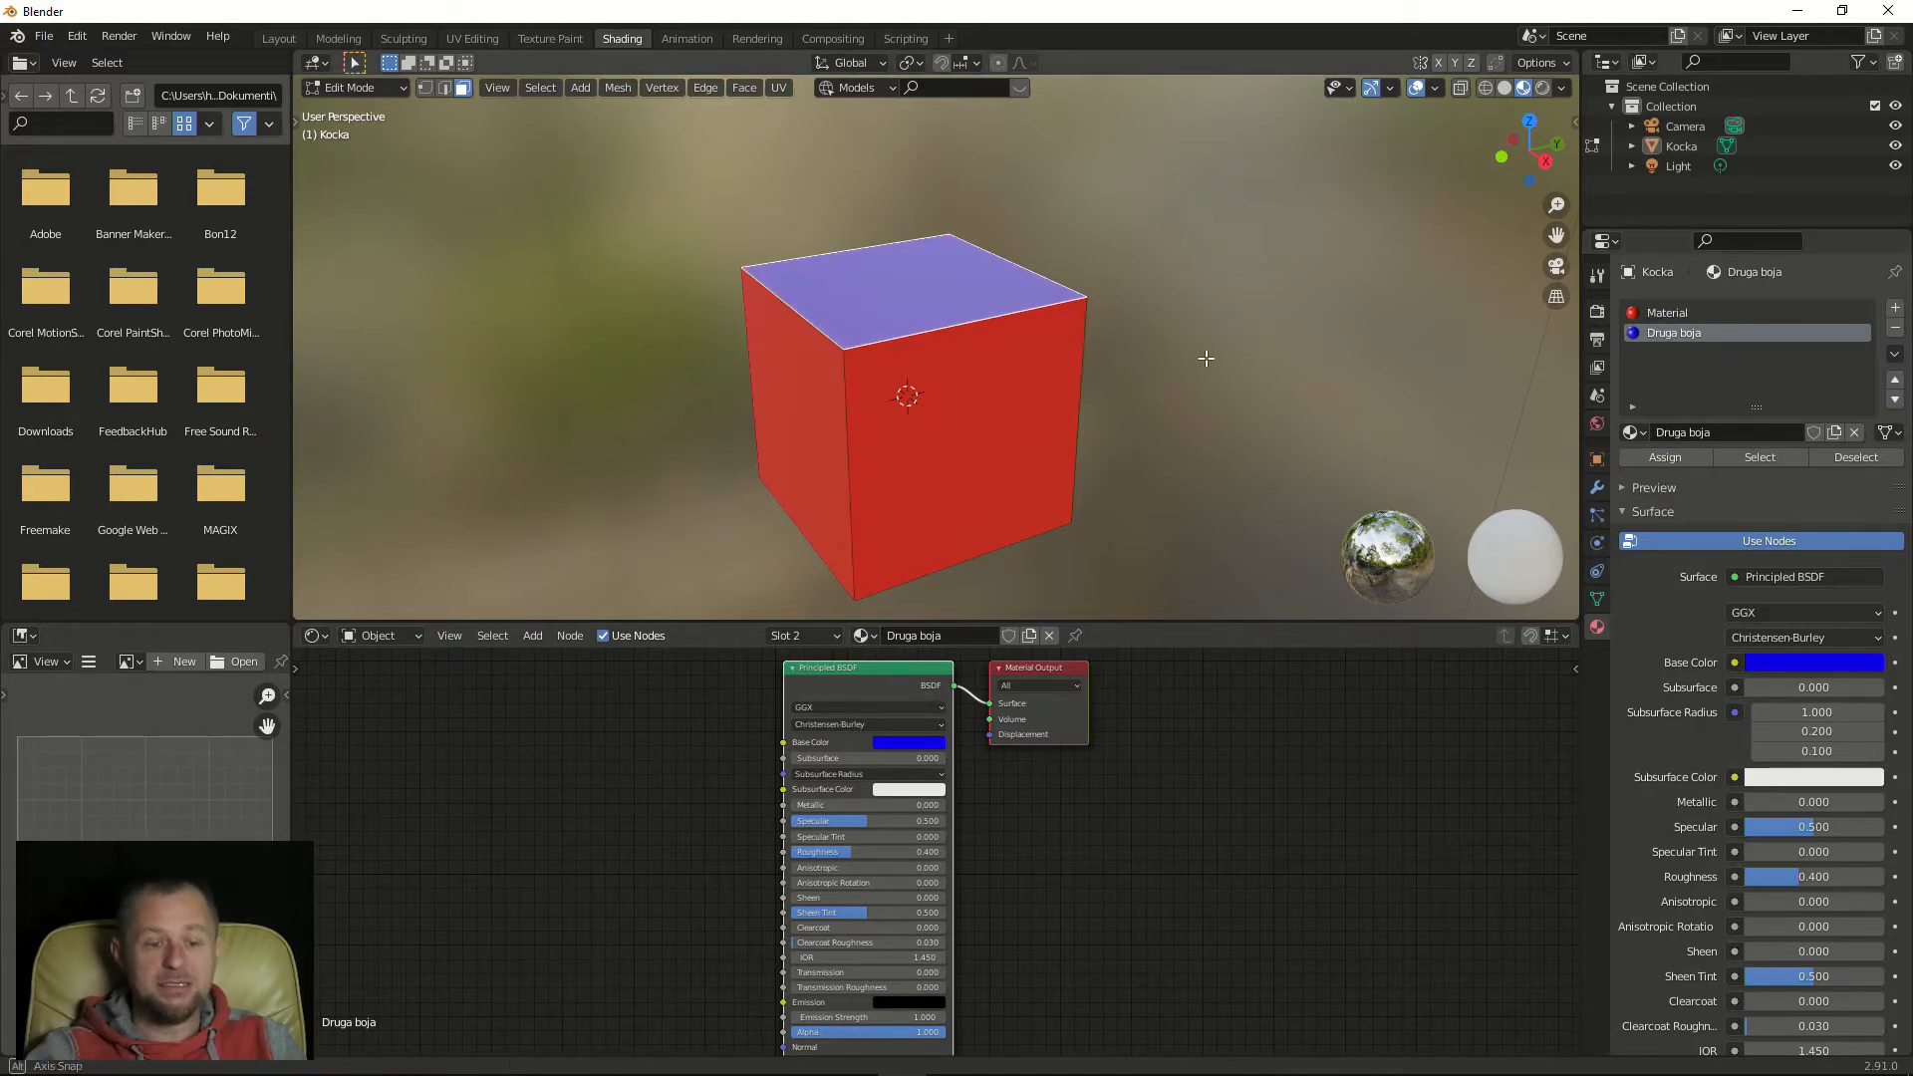
Select a red side face adjoining the cube's top face and assign the Druga boja material to it
{"action": "middle_click_drag", "start_coordinate": [867, 352], "coordinate": [996, 347]}
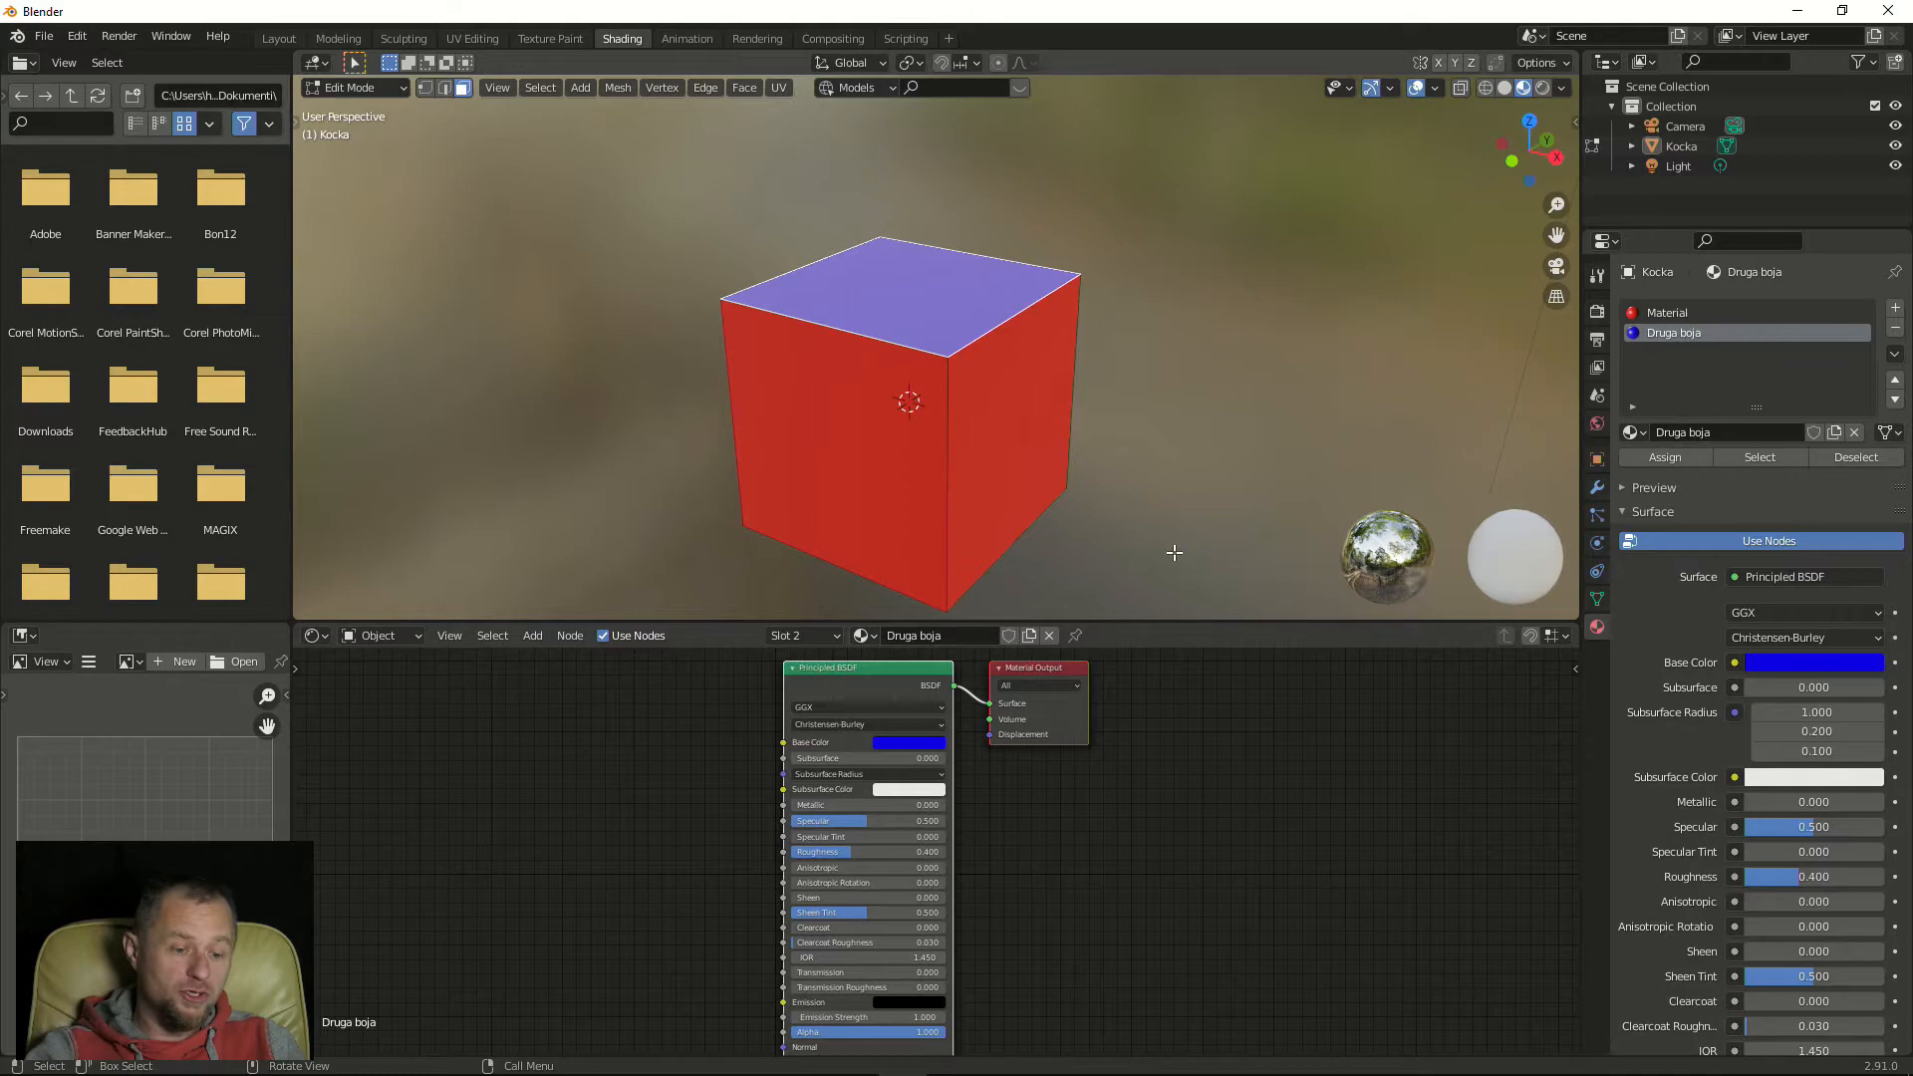
{"action": "middle_click_drag", "start_coordinate": [1189, 502], "coordinate": [1157, 393]}
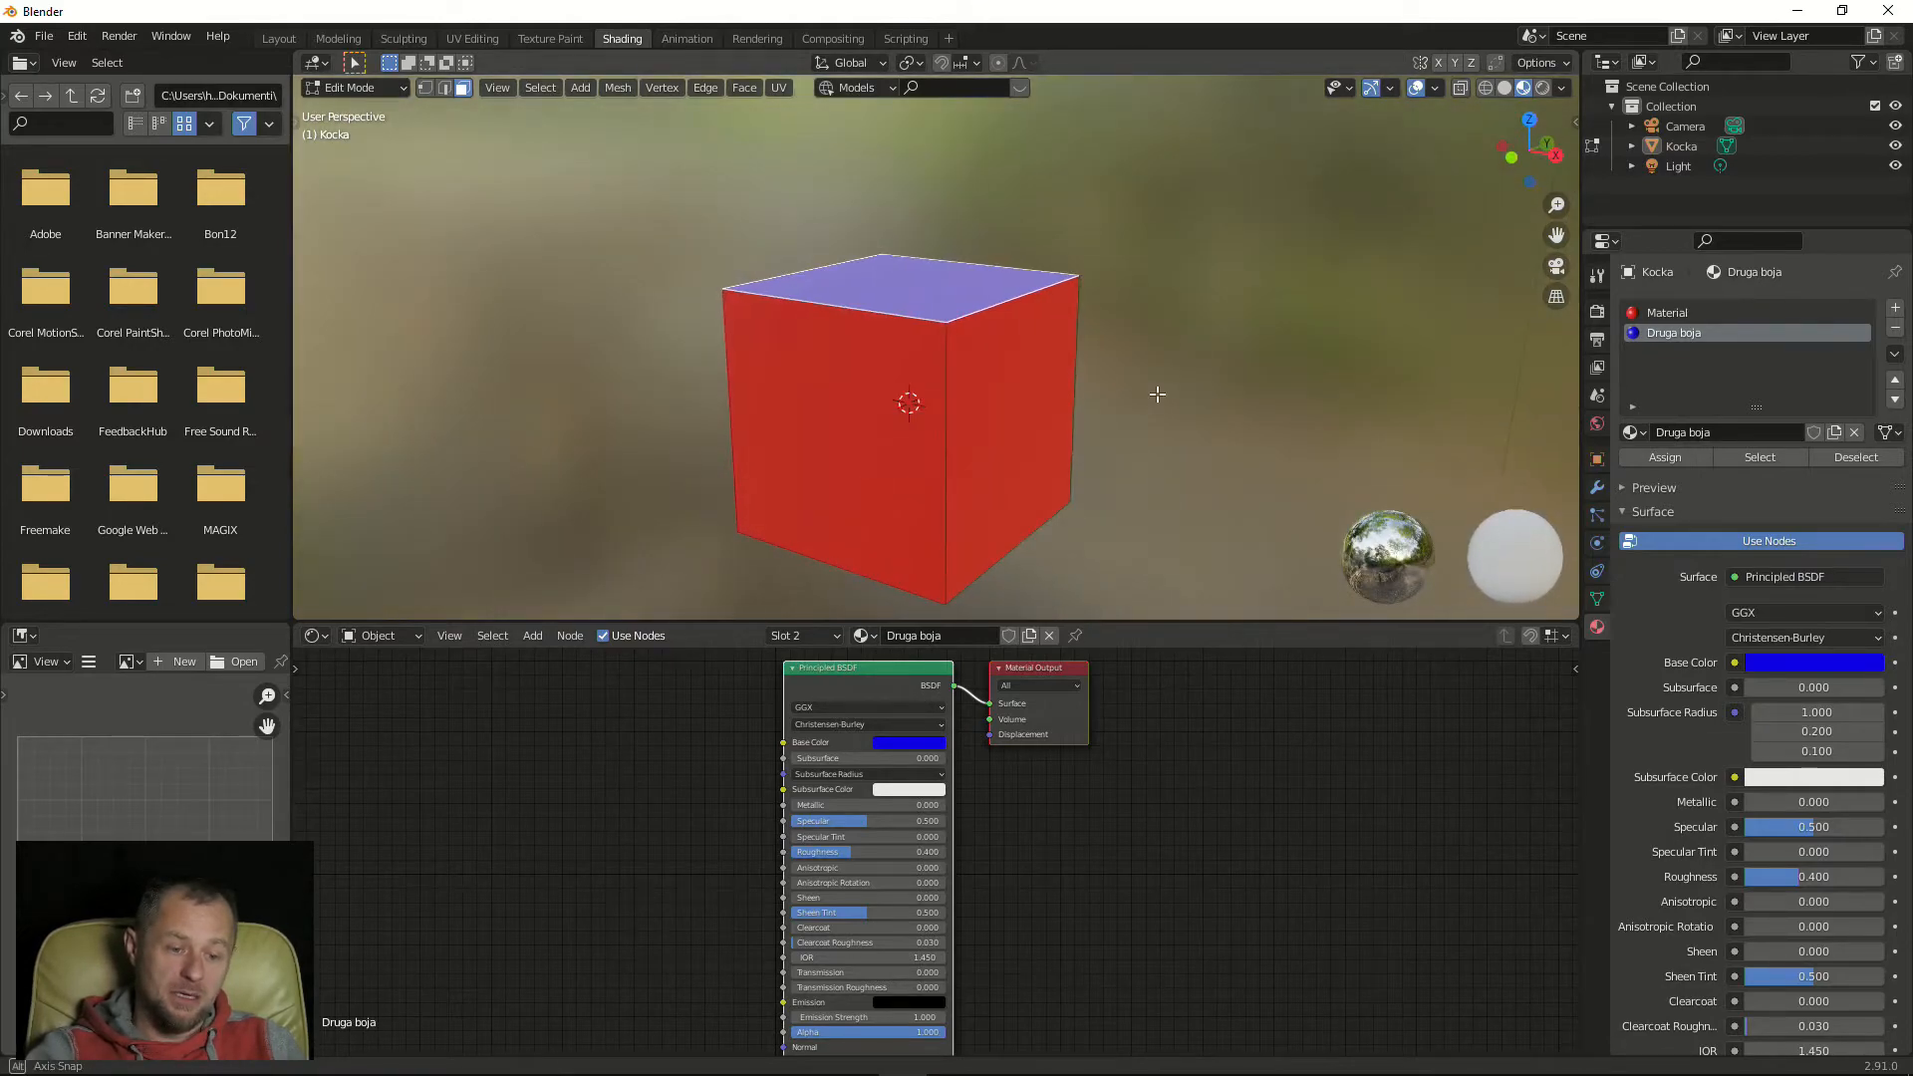
{"action": "left_click", "coordinate": [1036, 404]}
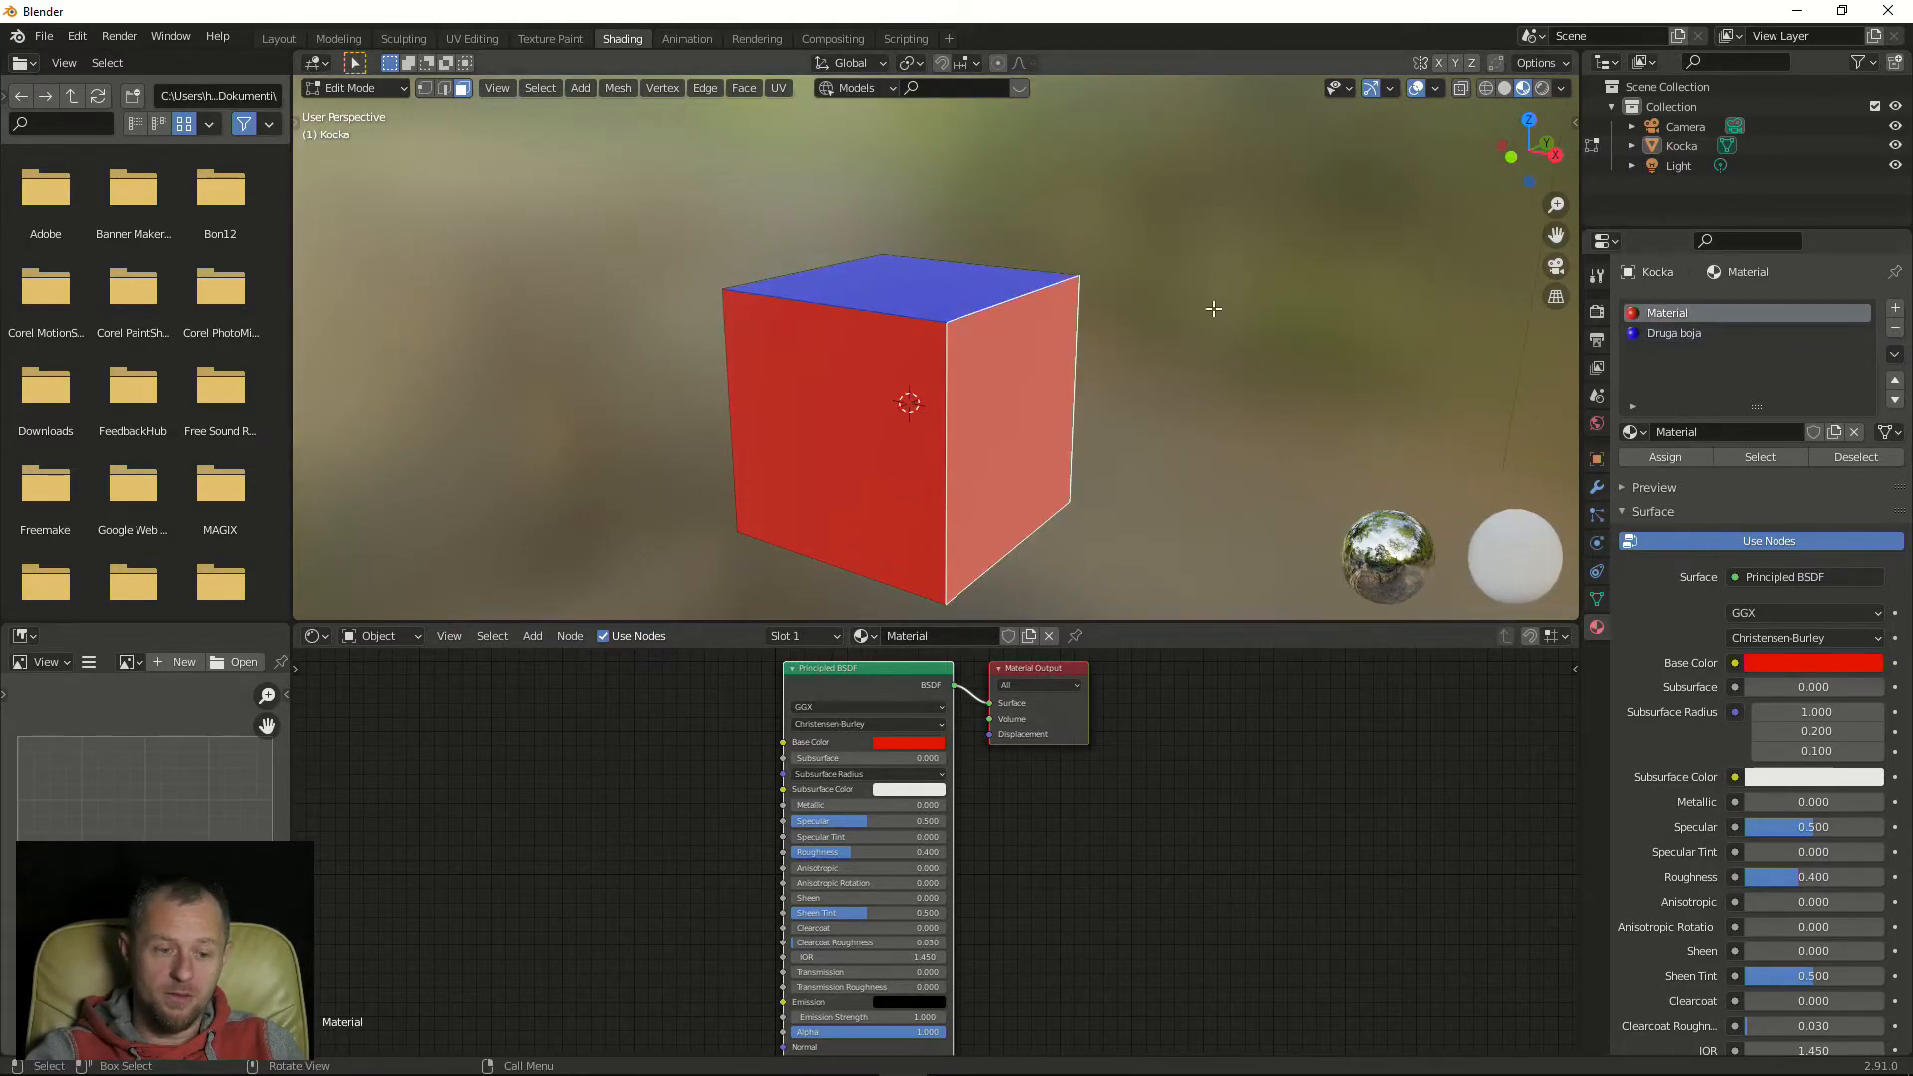
{"action": "left_click", "coordinate": [1674, 335]}
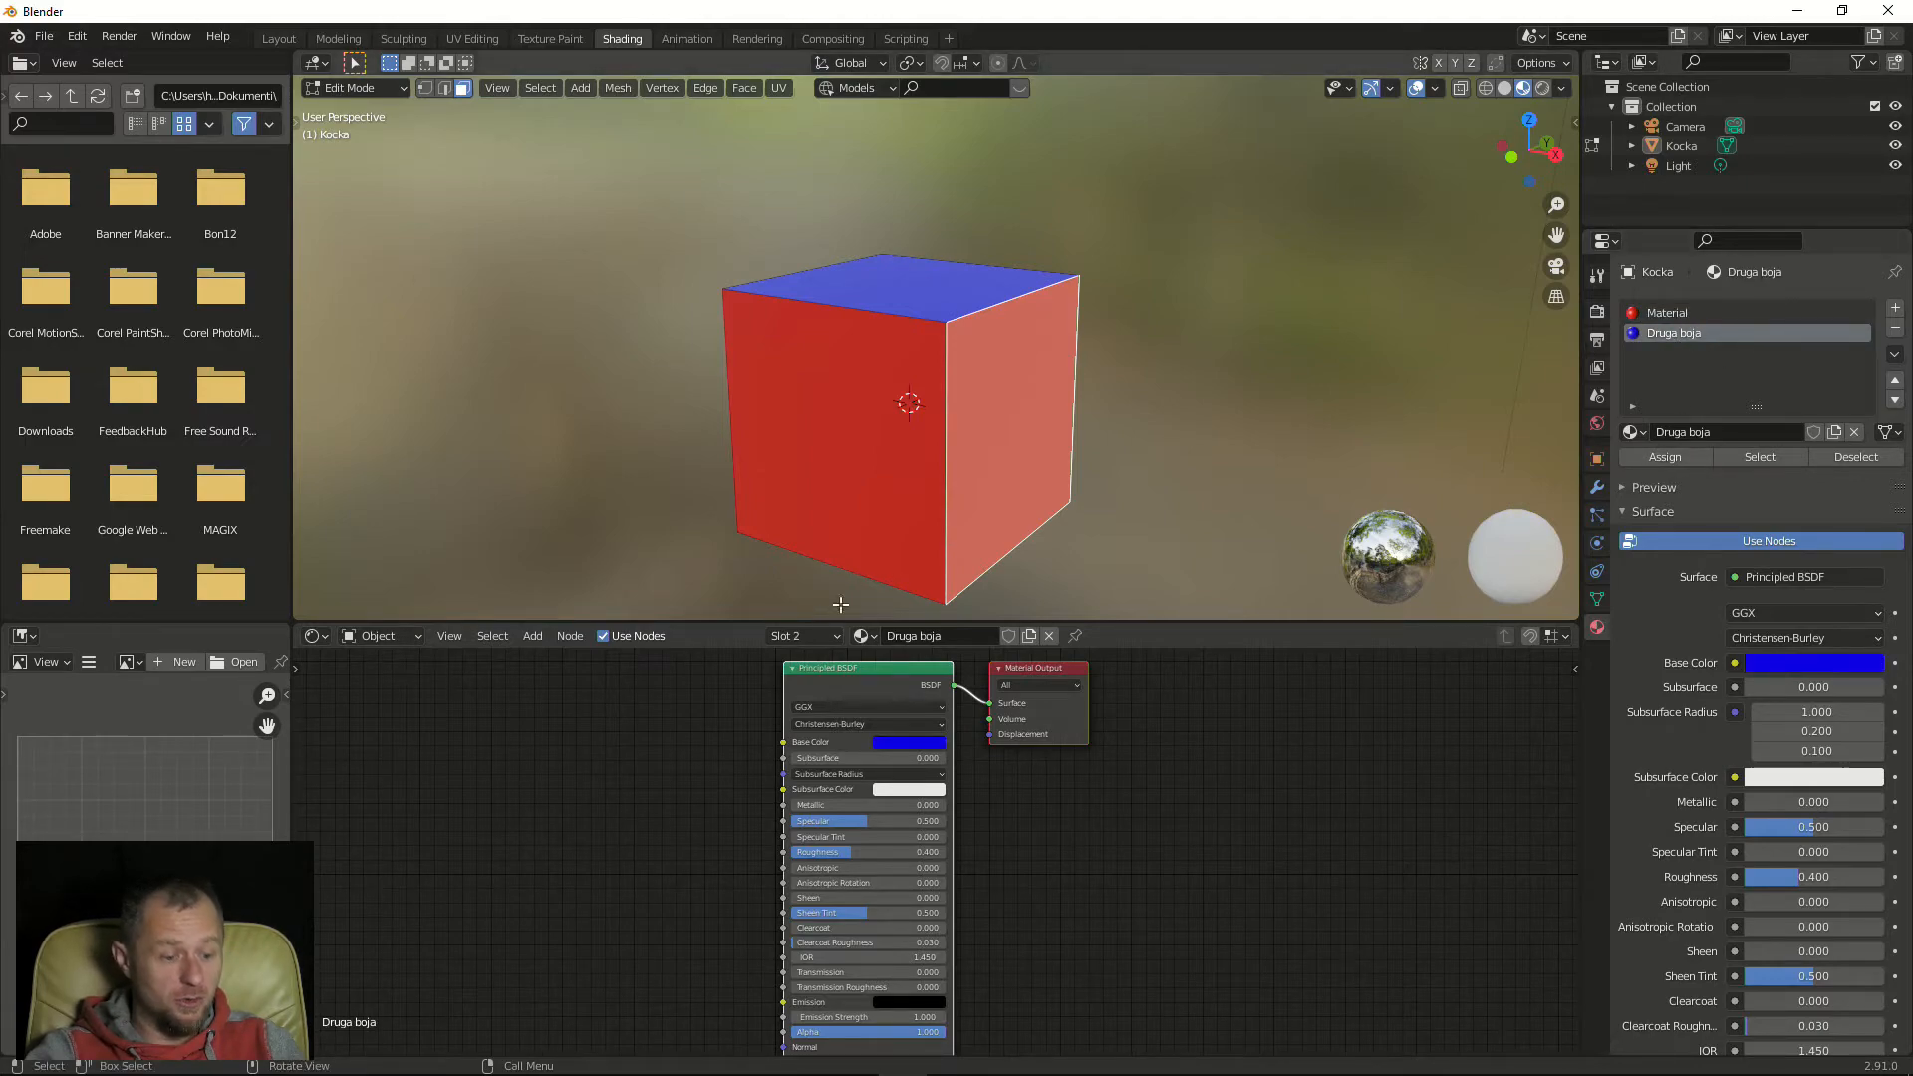
{"action": "left_click", "coordinate": [1665, 460]}
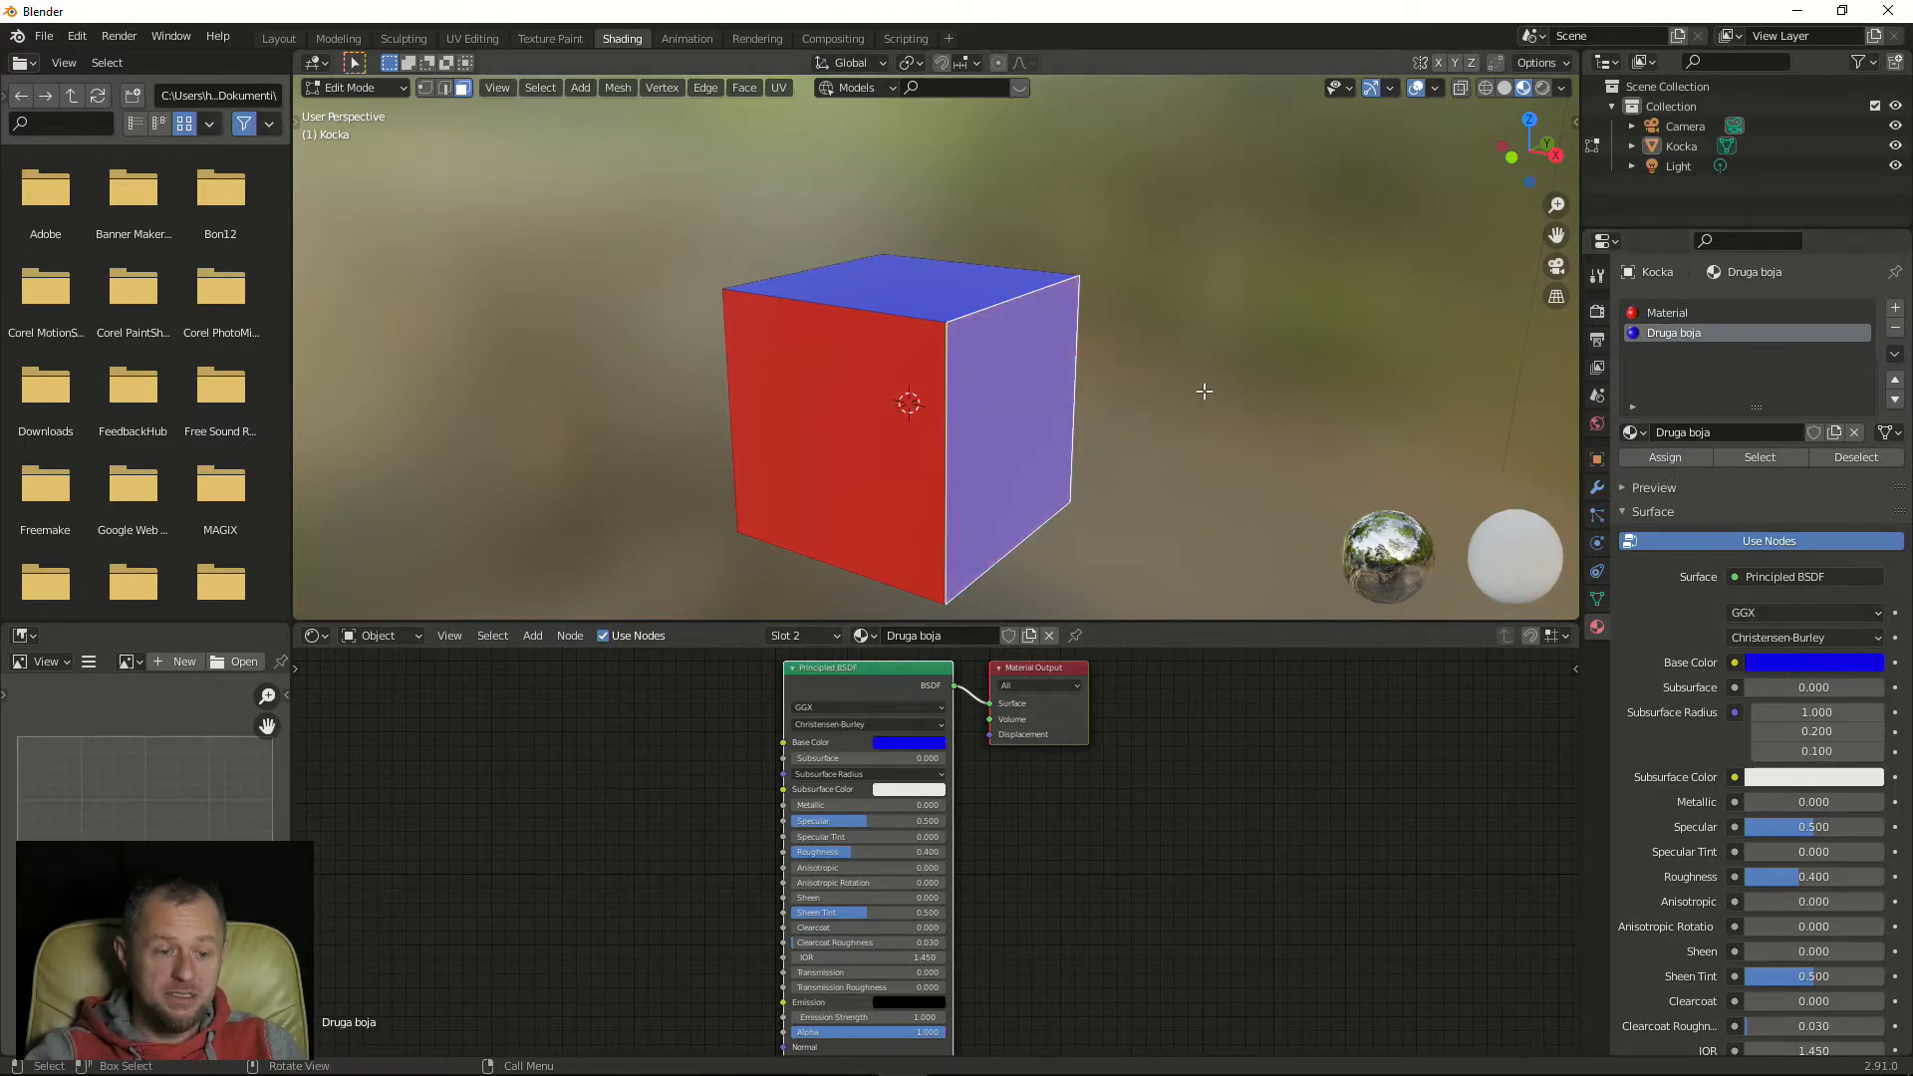
Add a third material slot to the cube and create a new material in it
{"action": "middle_click_drag", "start_coordinate": [1205, 388], "coordinate": [1287, 337]}
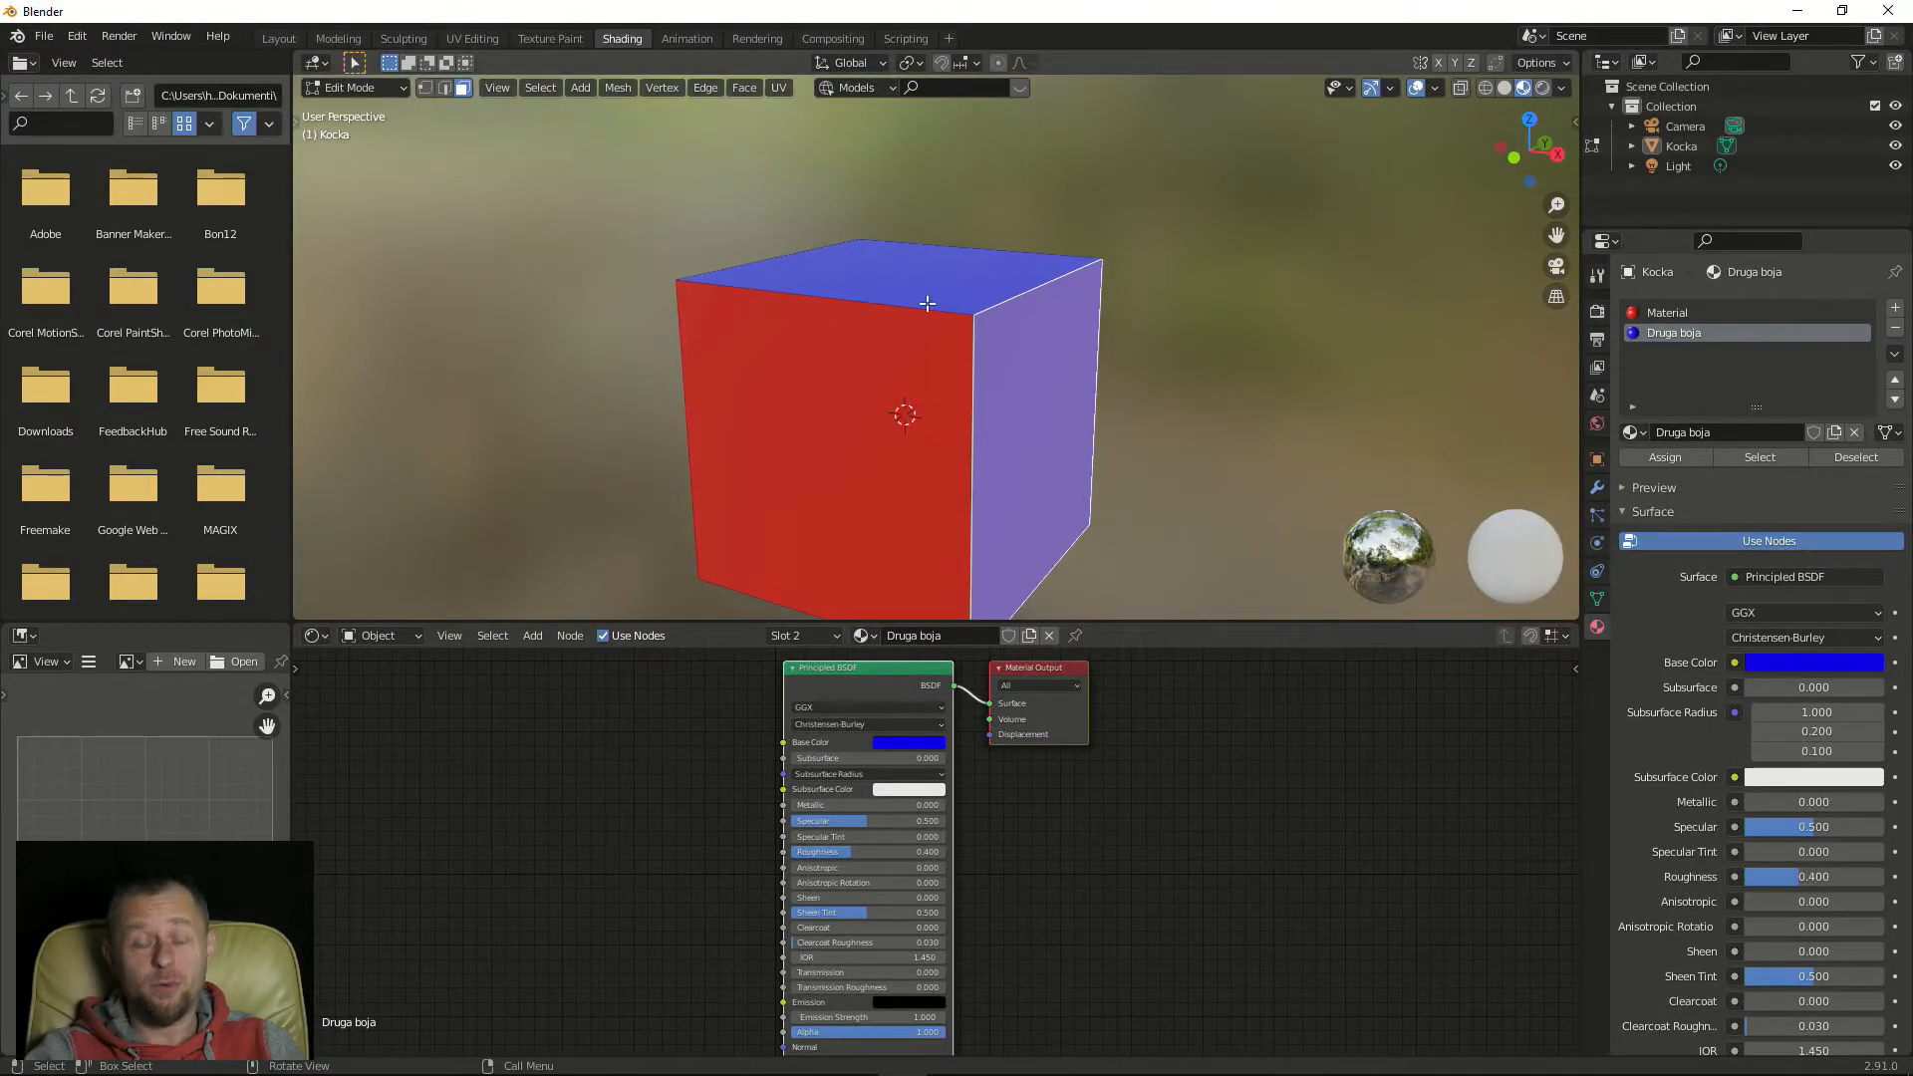
{"action": "middle_click_drag", "start_coordinate": [1153, 362], "coordinate": [831, 311]}
{"action": "middle_click_drag", "start_coordinate": [1336, 353], "coordinate": [1235, 362]}
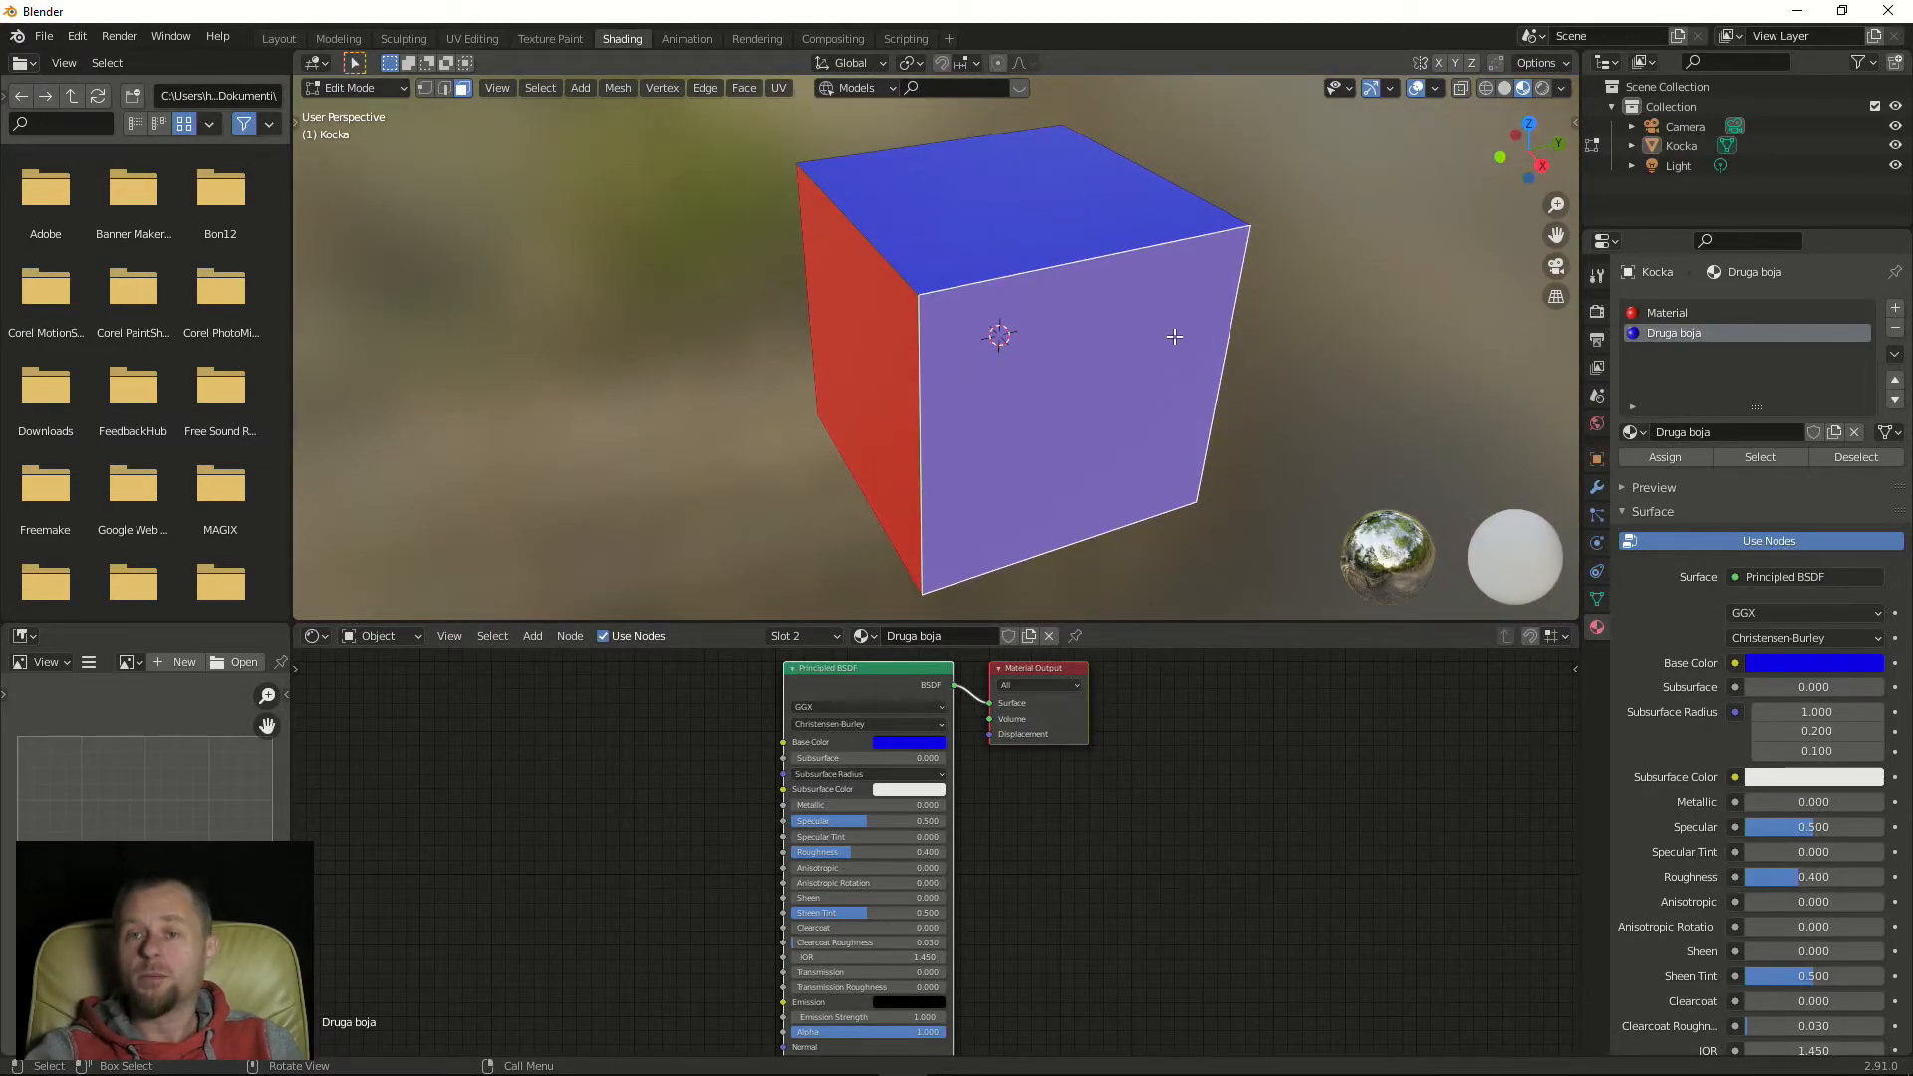
{"action": "middle_click_drag", "start_coordinate": [1187, 341], "coordinate": [1217, 320]}
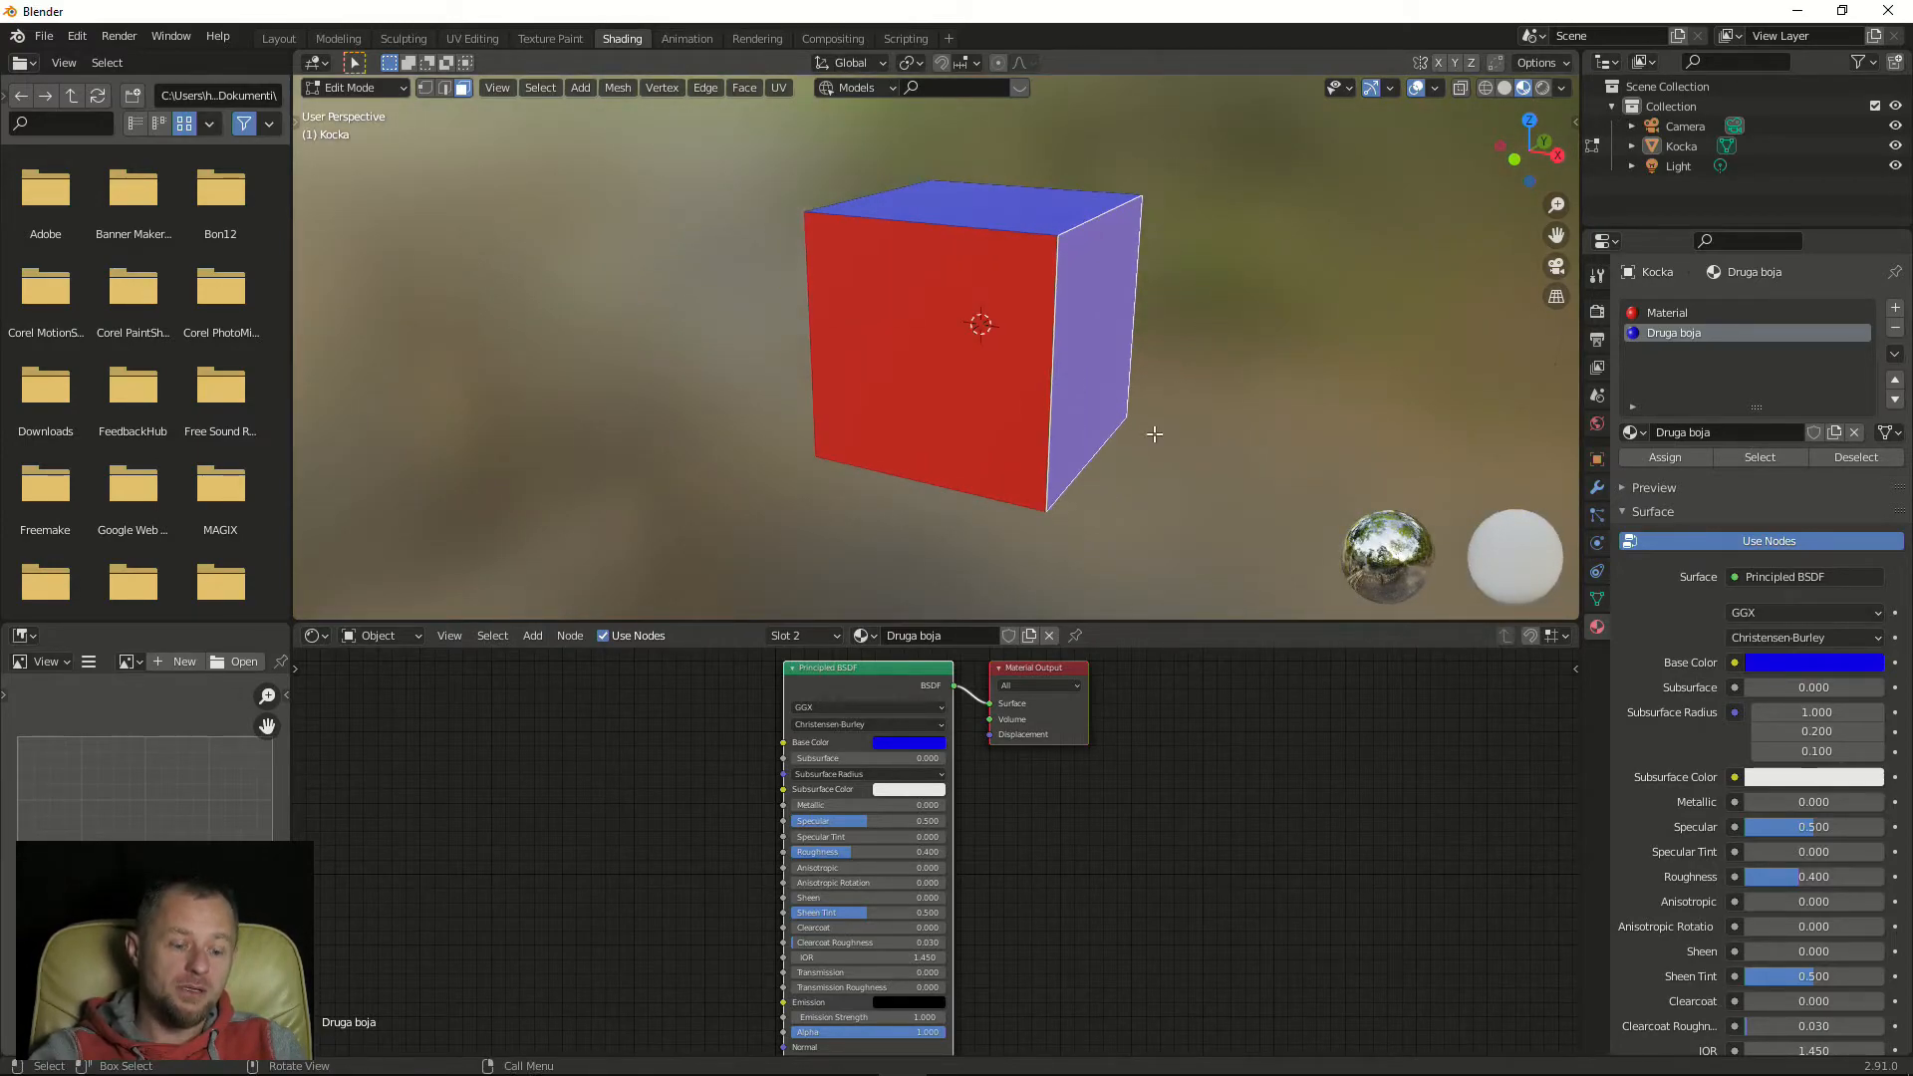
{"action": "mouse_move", "coordinate": [1216, 359]}
{"action": "middle_mouse_down"}
{"action": "mouse_move", "coordinate": [884, 345]}
{"action": "mouse_move", "coordinate": [1179, 338]}
{"action": "mouse_move", "coordinate": [1230, 358]}
{"action": "middle_mouse_up"}
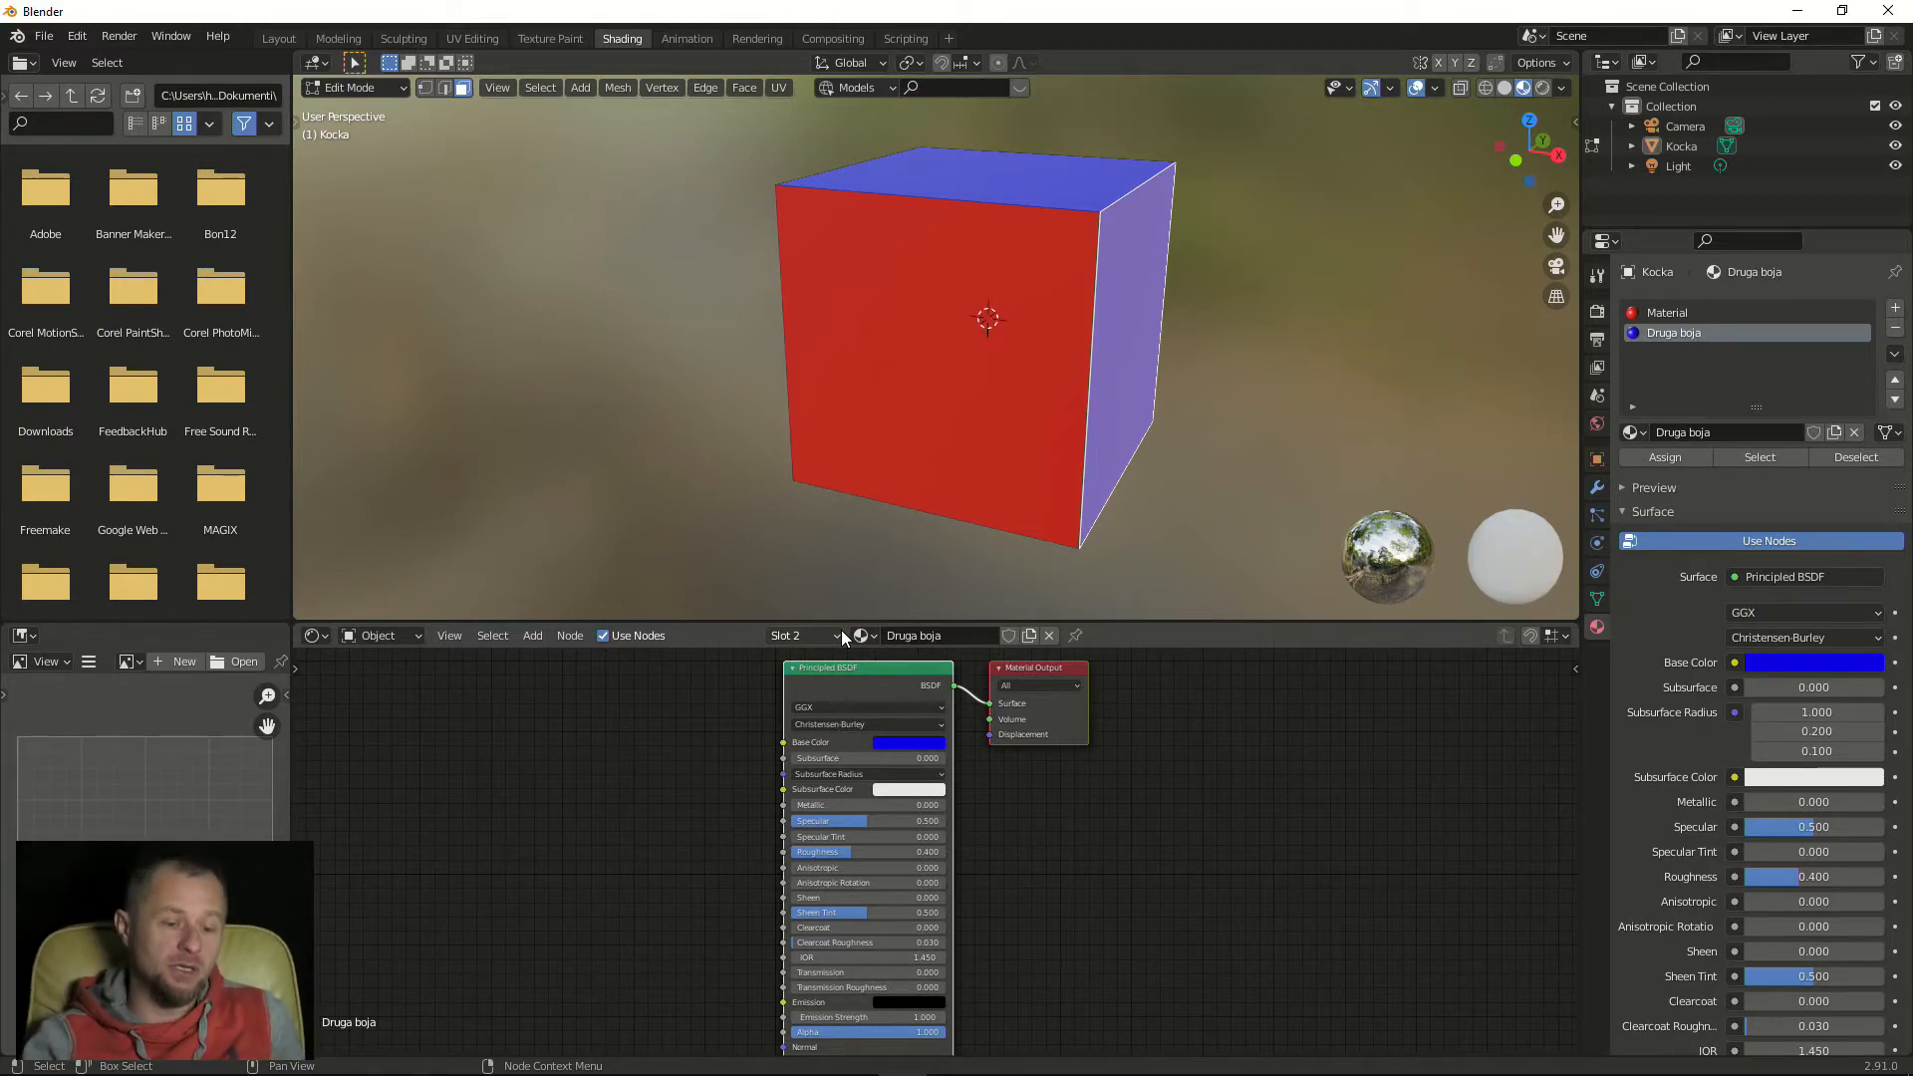
{"action": "middle_click_drag", "start_coordinate": [1134, 384], "coordinate": [1032, 371]}
{"action": "scroll", "coordinate": [1064, 366], "scroll_direction": "down", "scroll_amount": 1}
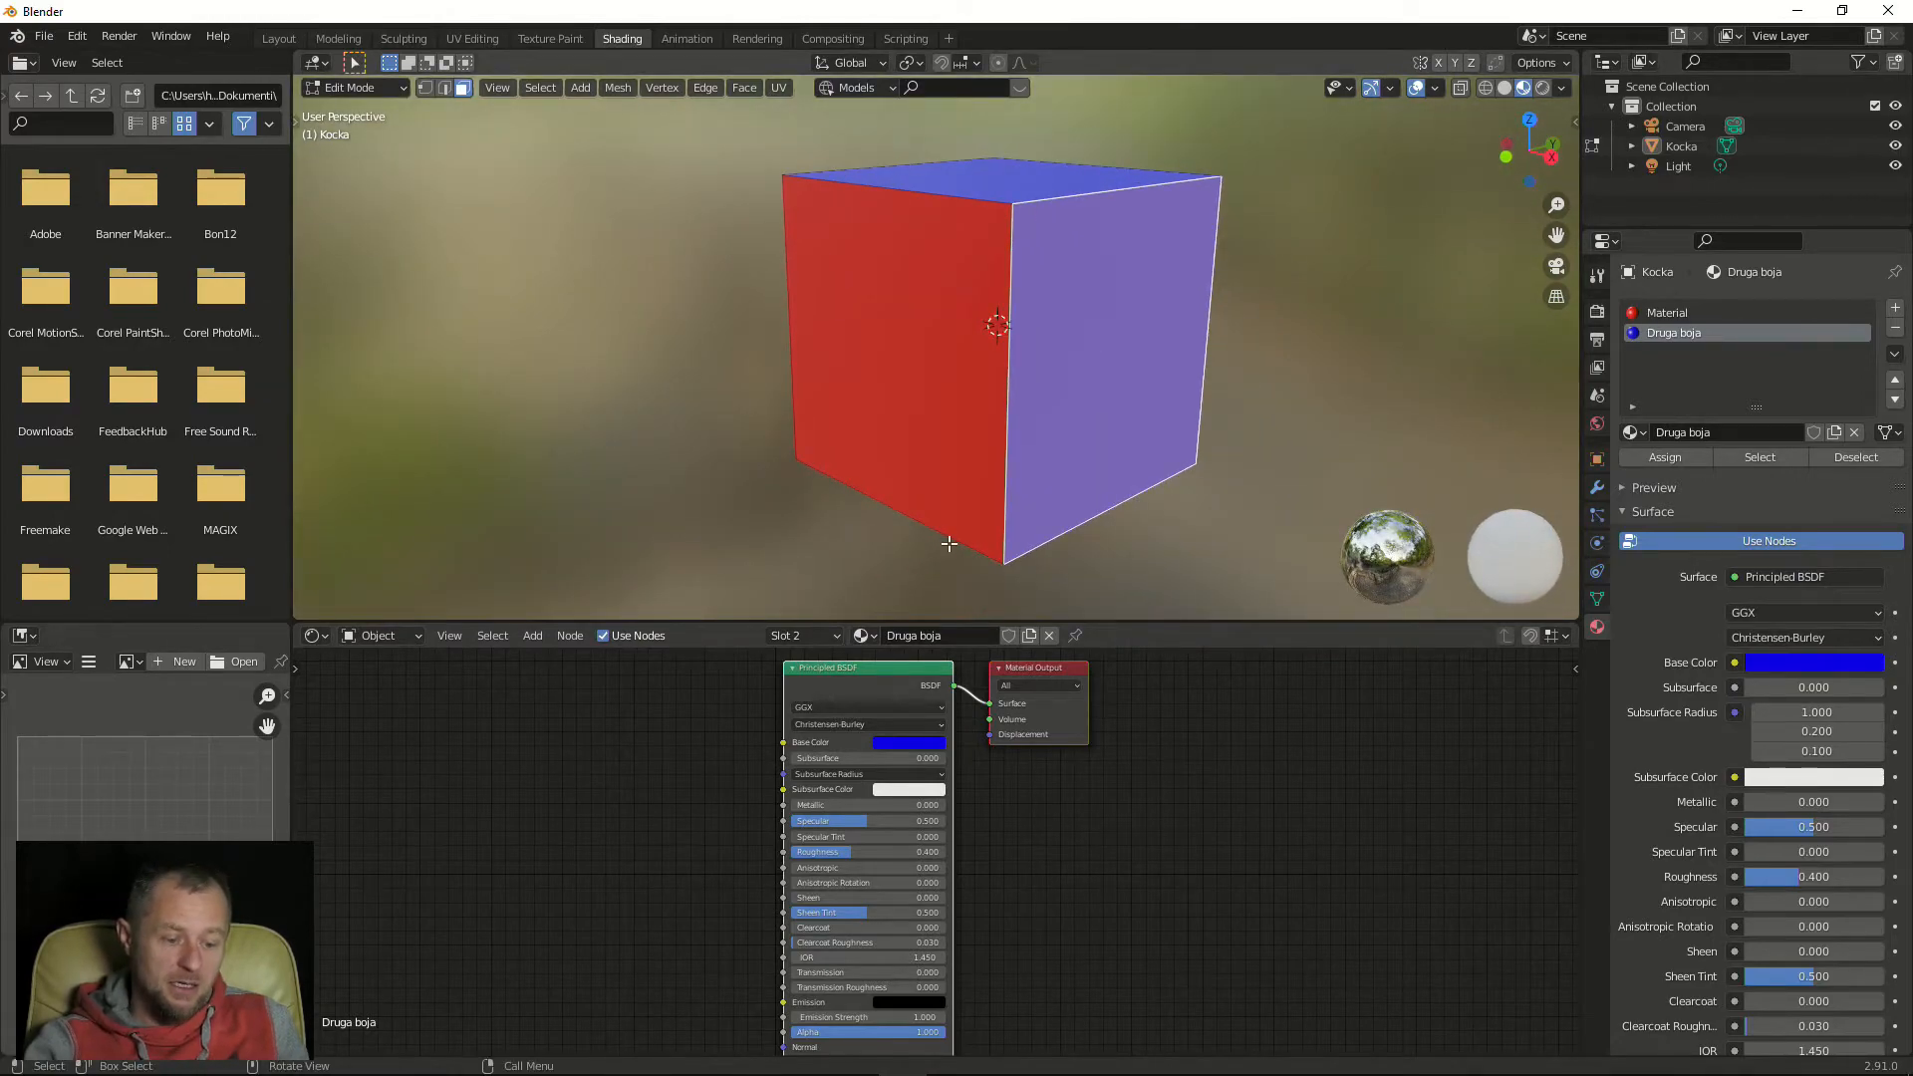
{"action": "left_click", "coordinate": [837, 635]}
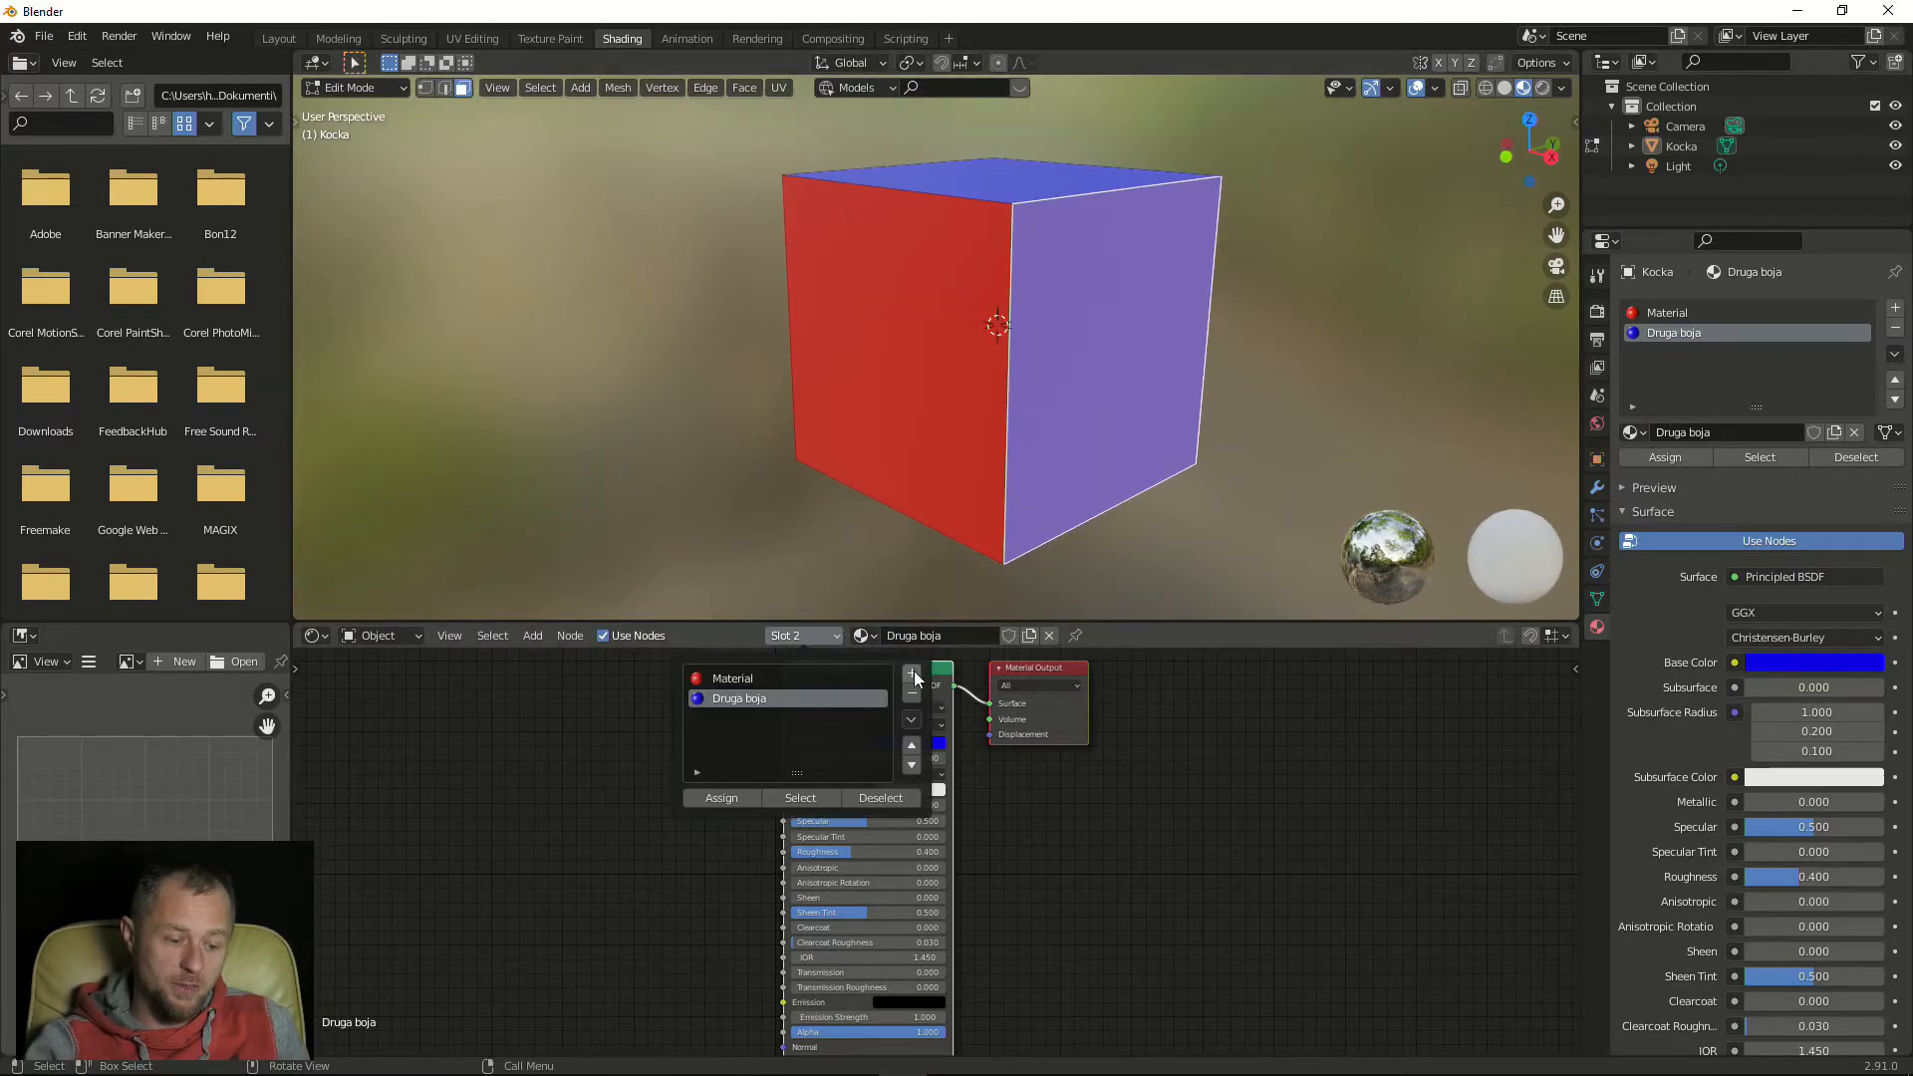
{"action": "left_click", "coordinate": [913, 675]}
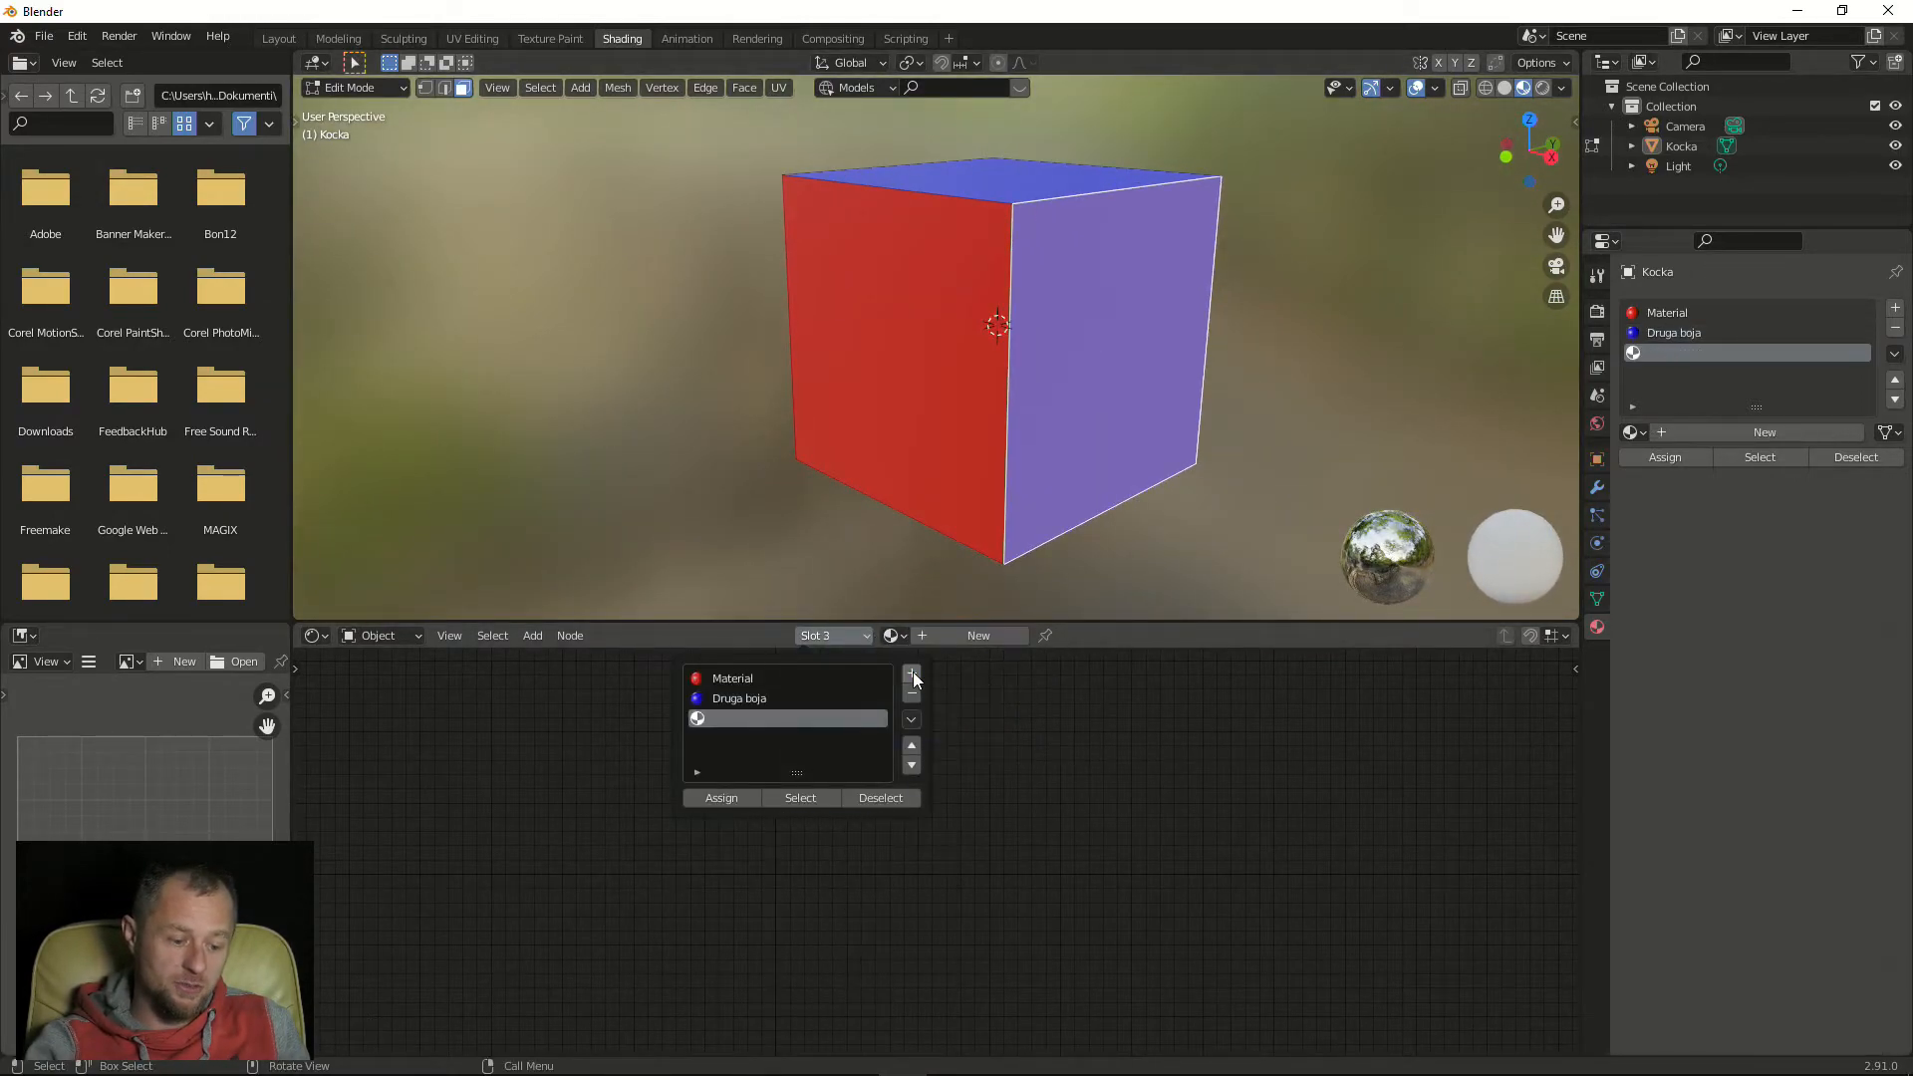
{"action": "left_click", "coordinate": [1639, 432]}
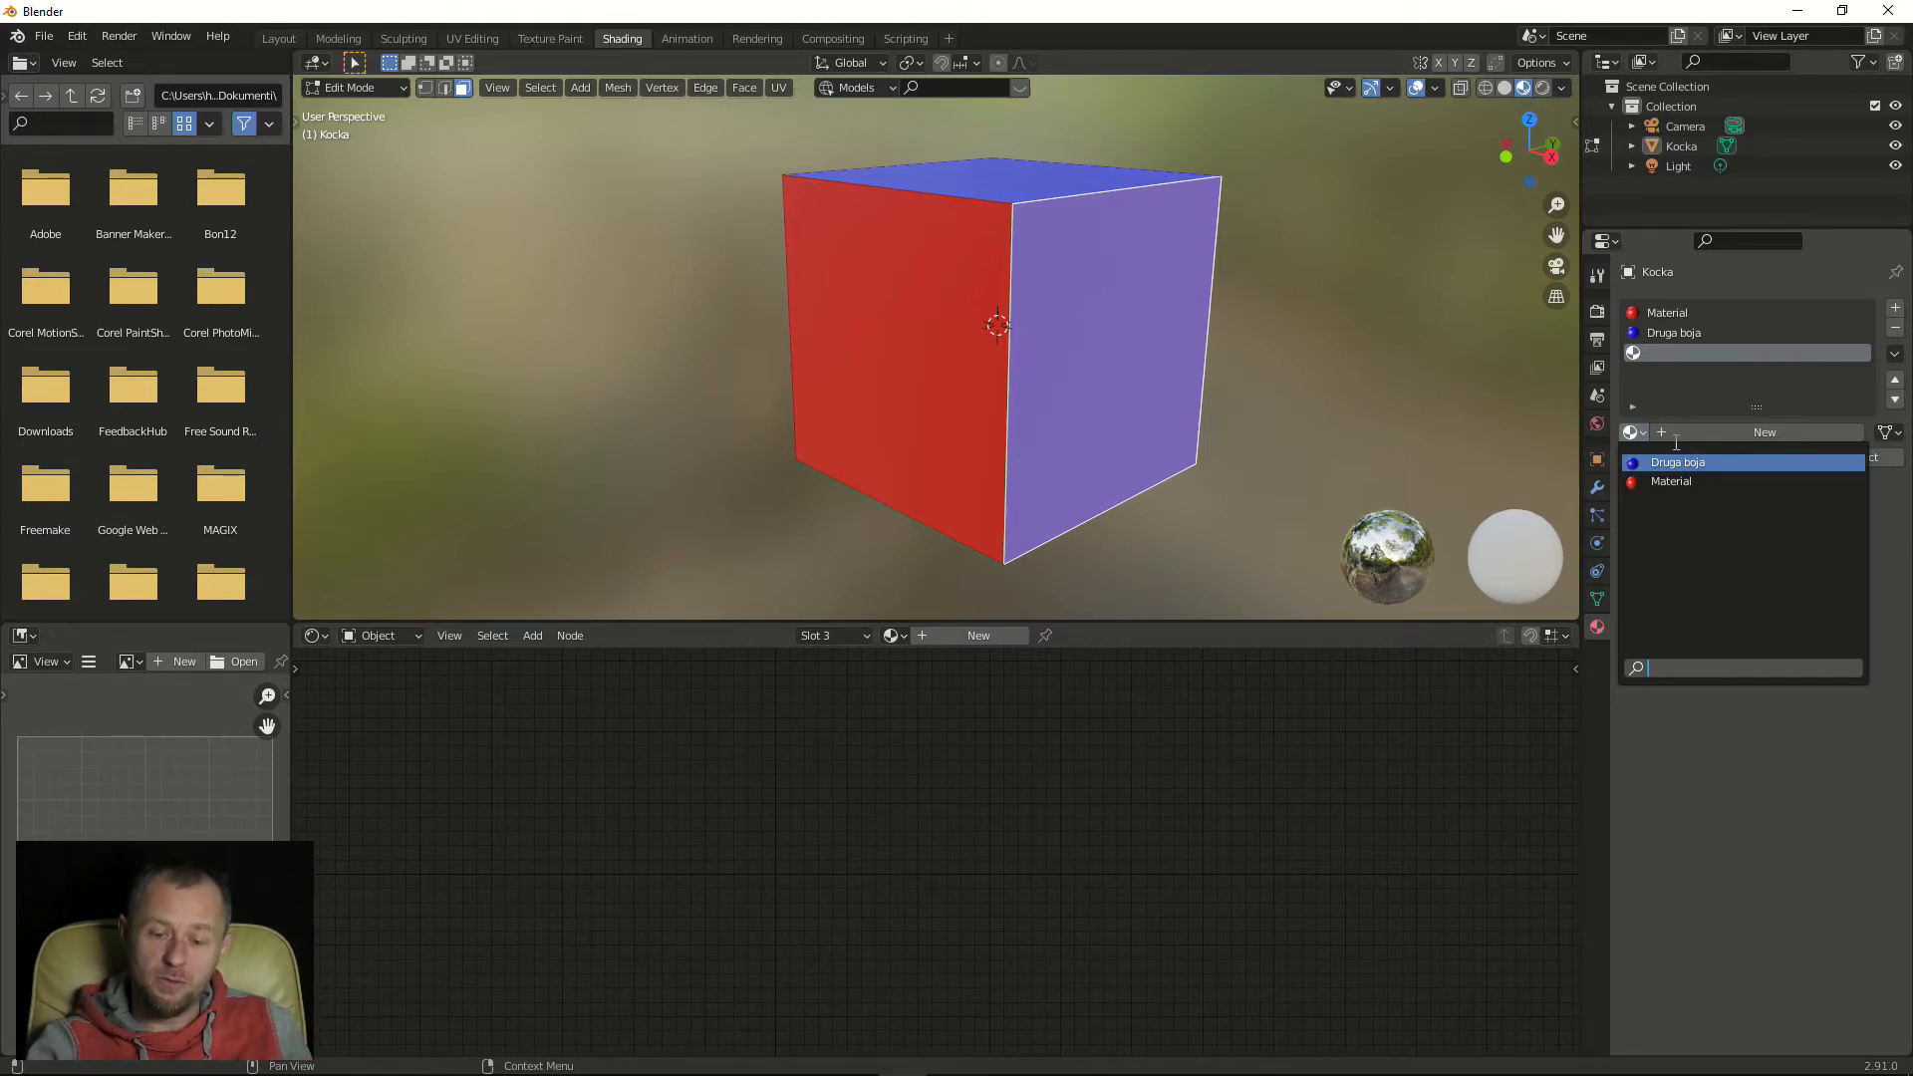
{"action": "left_click", "coordinate": [1732, 428]}
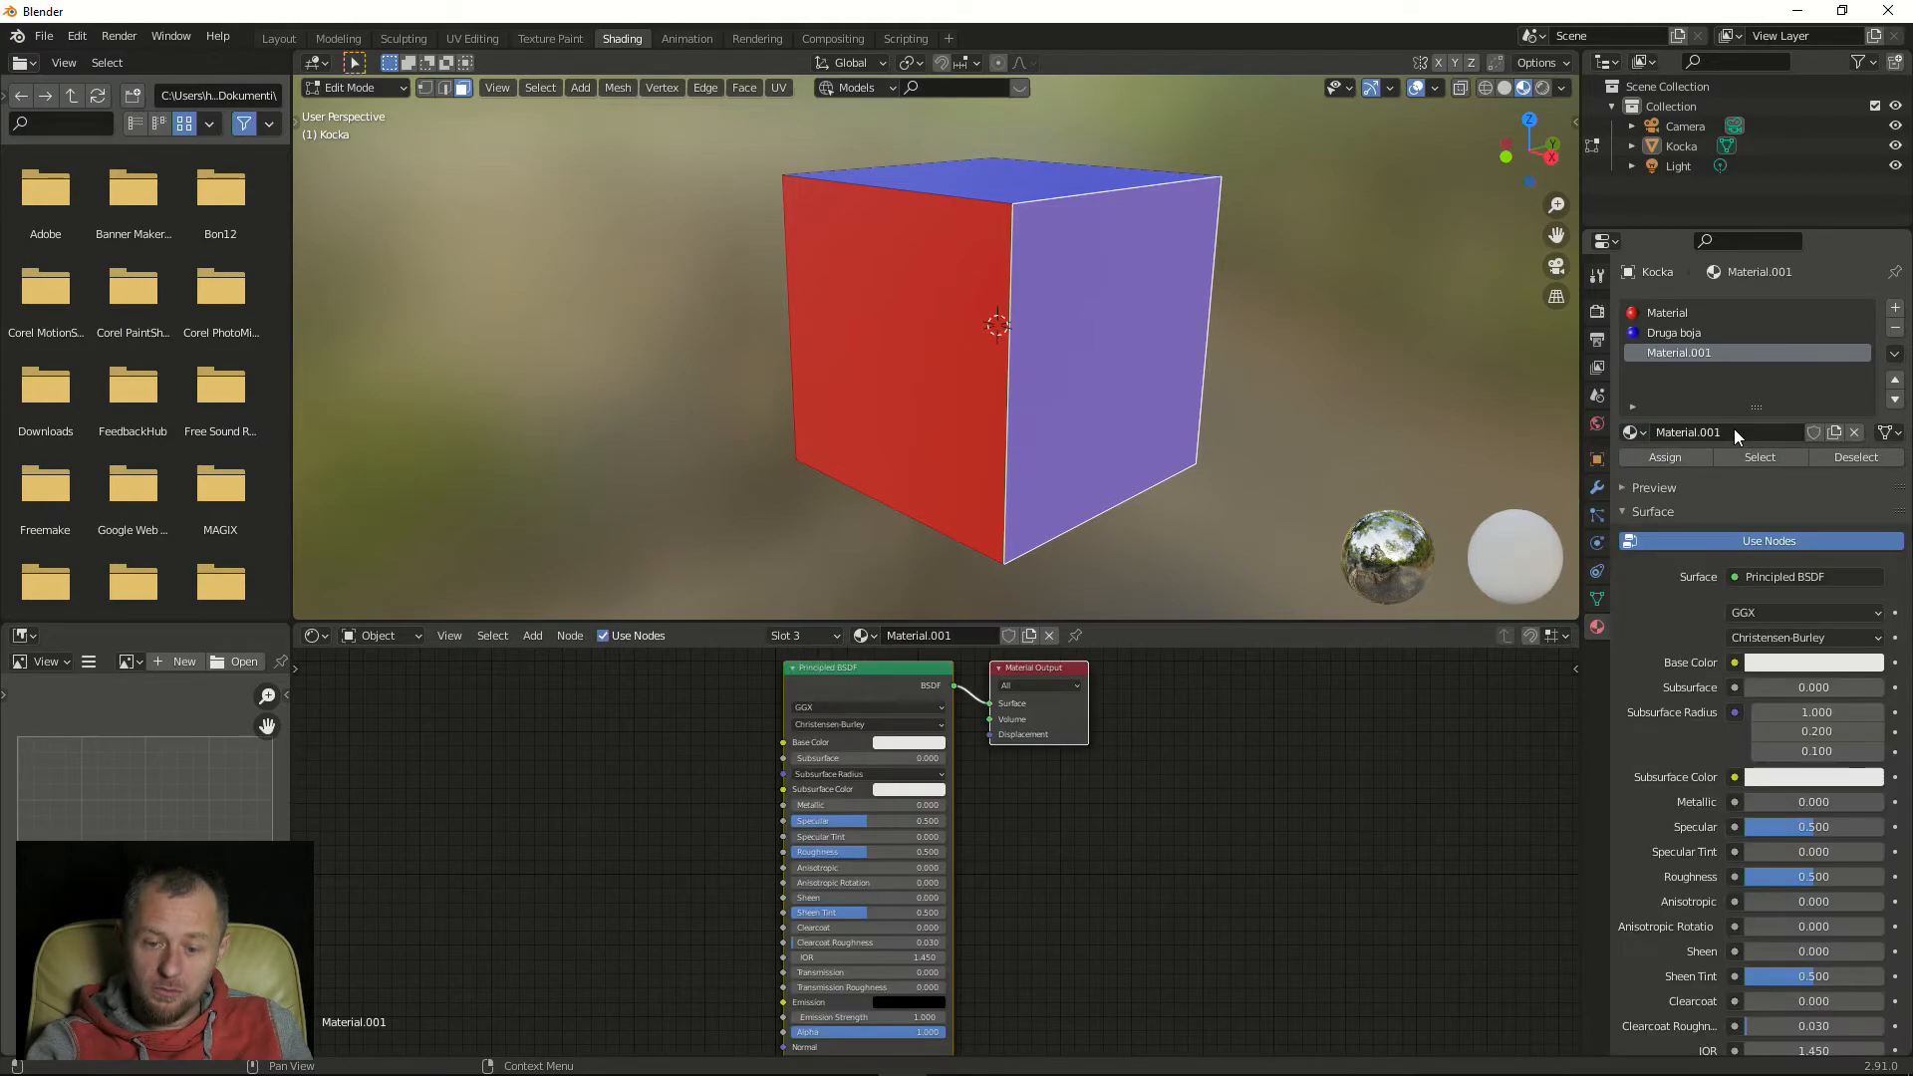
Rename the new material as Treća boja and set its base color to bright green
{"action": "double_click", "coordinate": [1722, 430]}
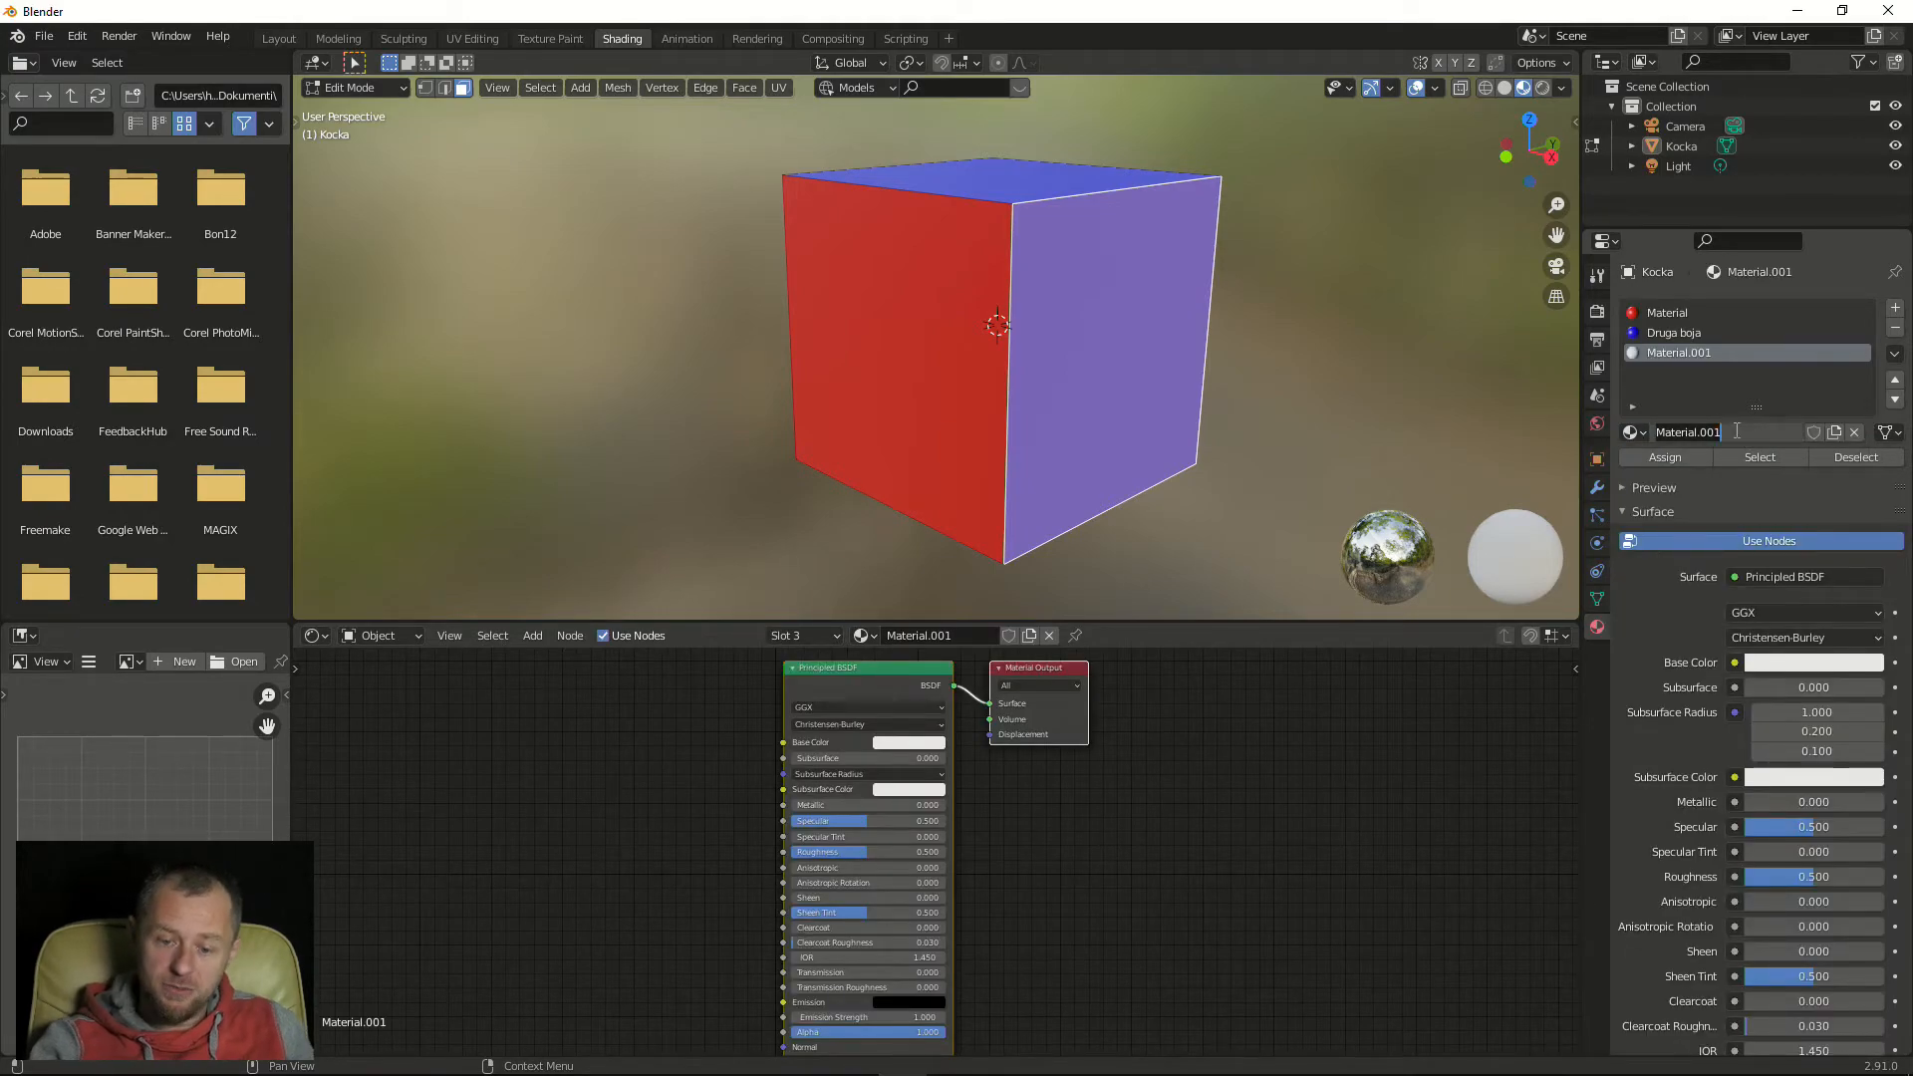
{"action": "type", "text": "T"}
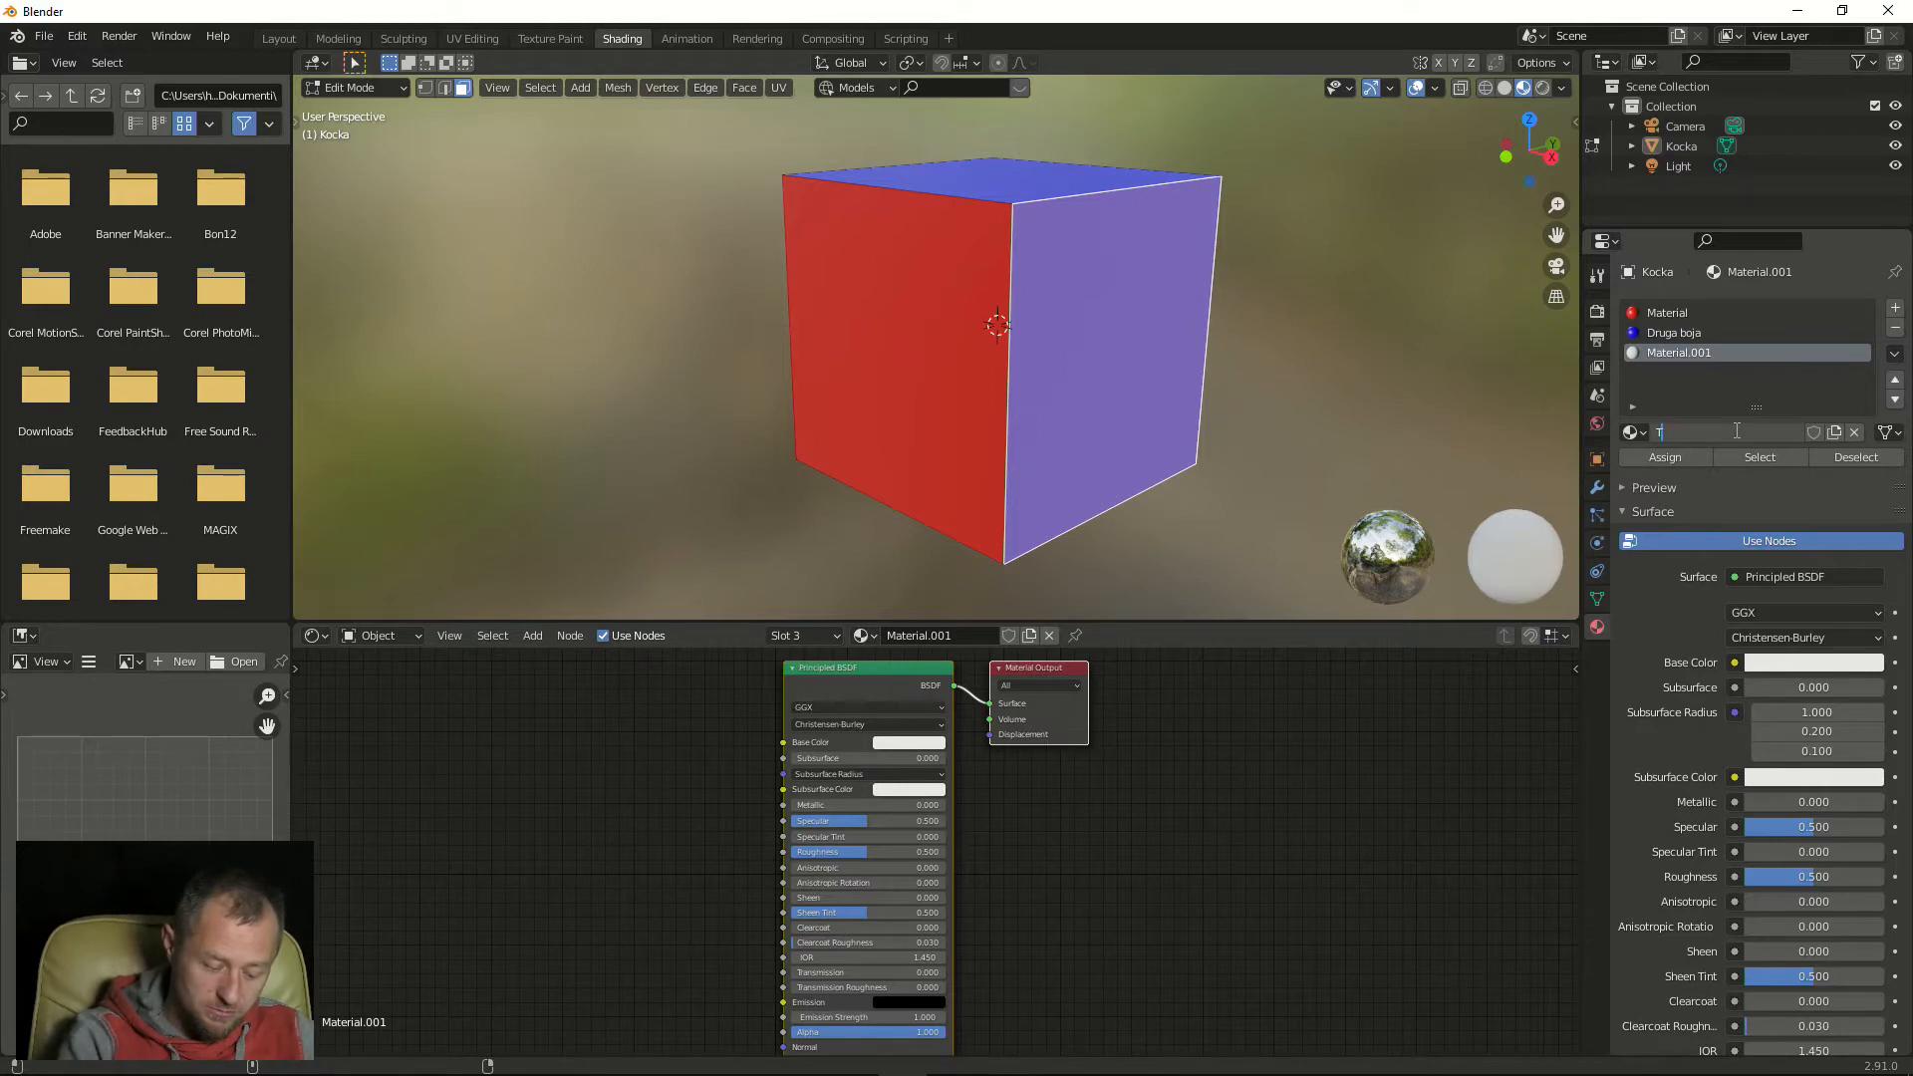
{"action": "type", "text": "reć"}
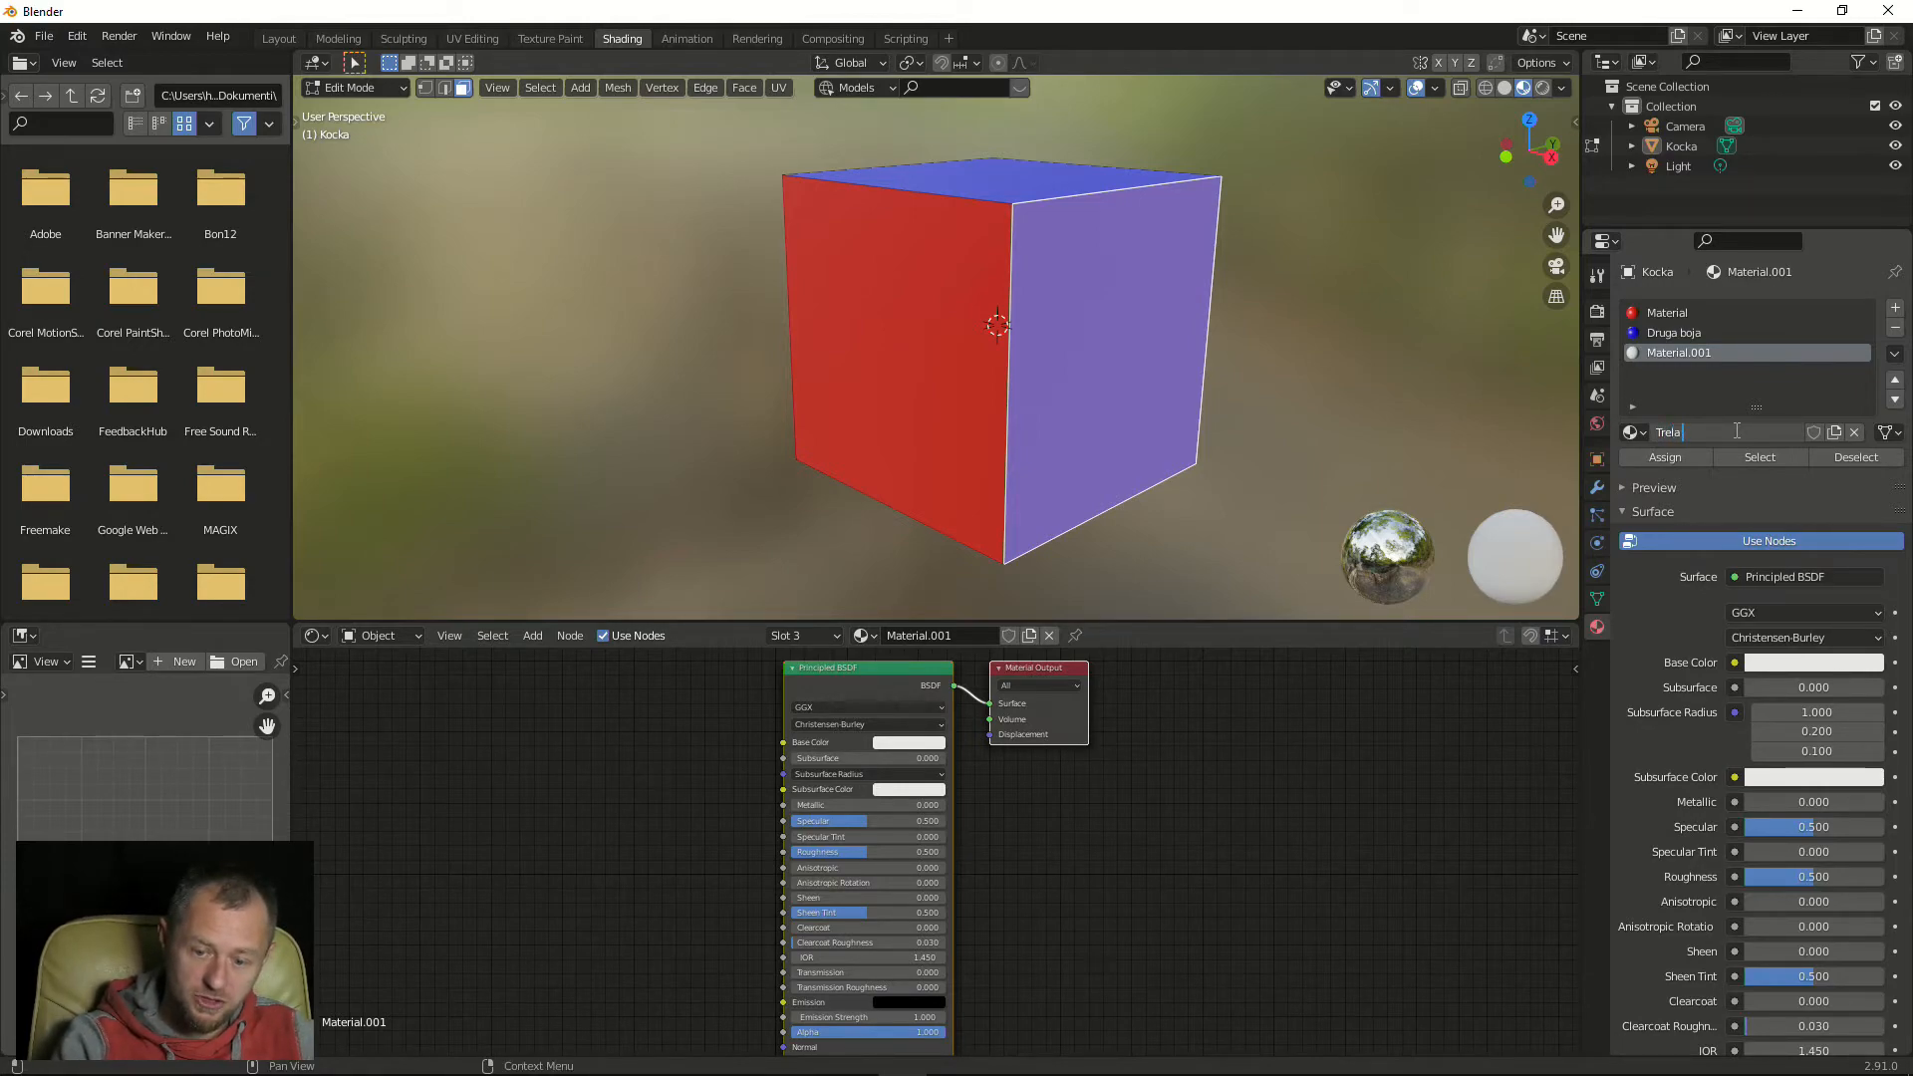
{"action": "type", "text": "ća"}
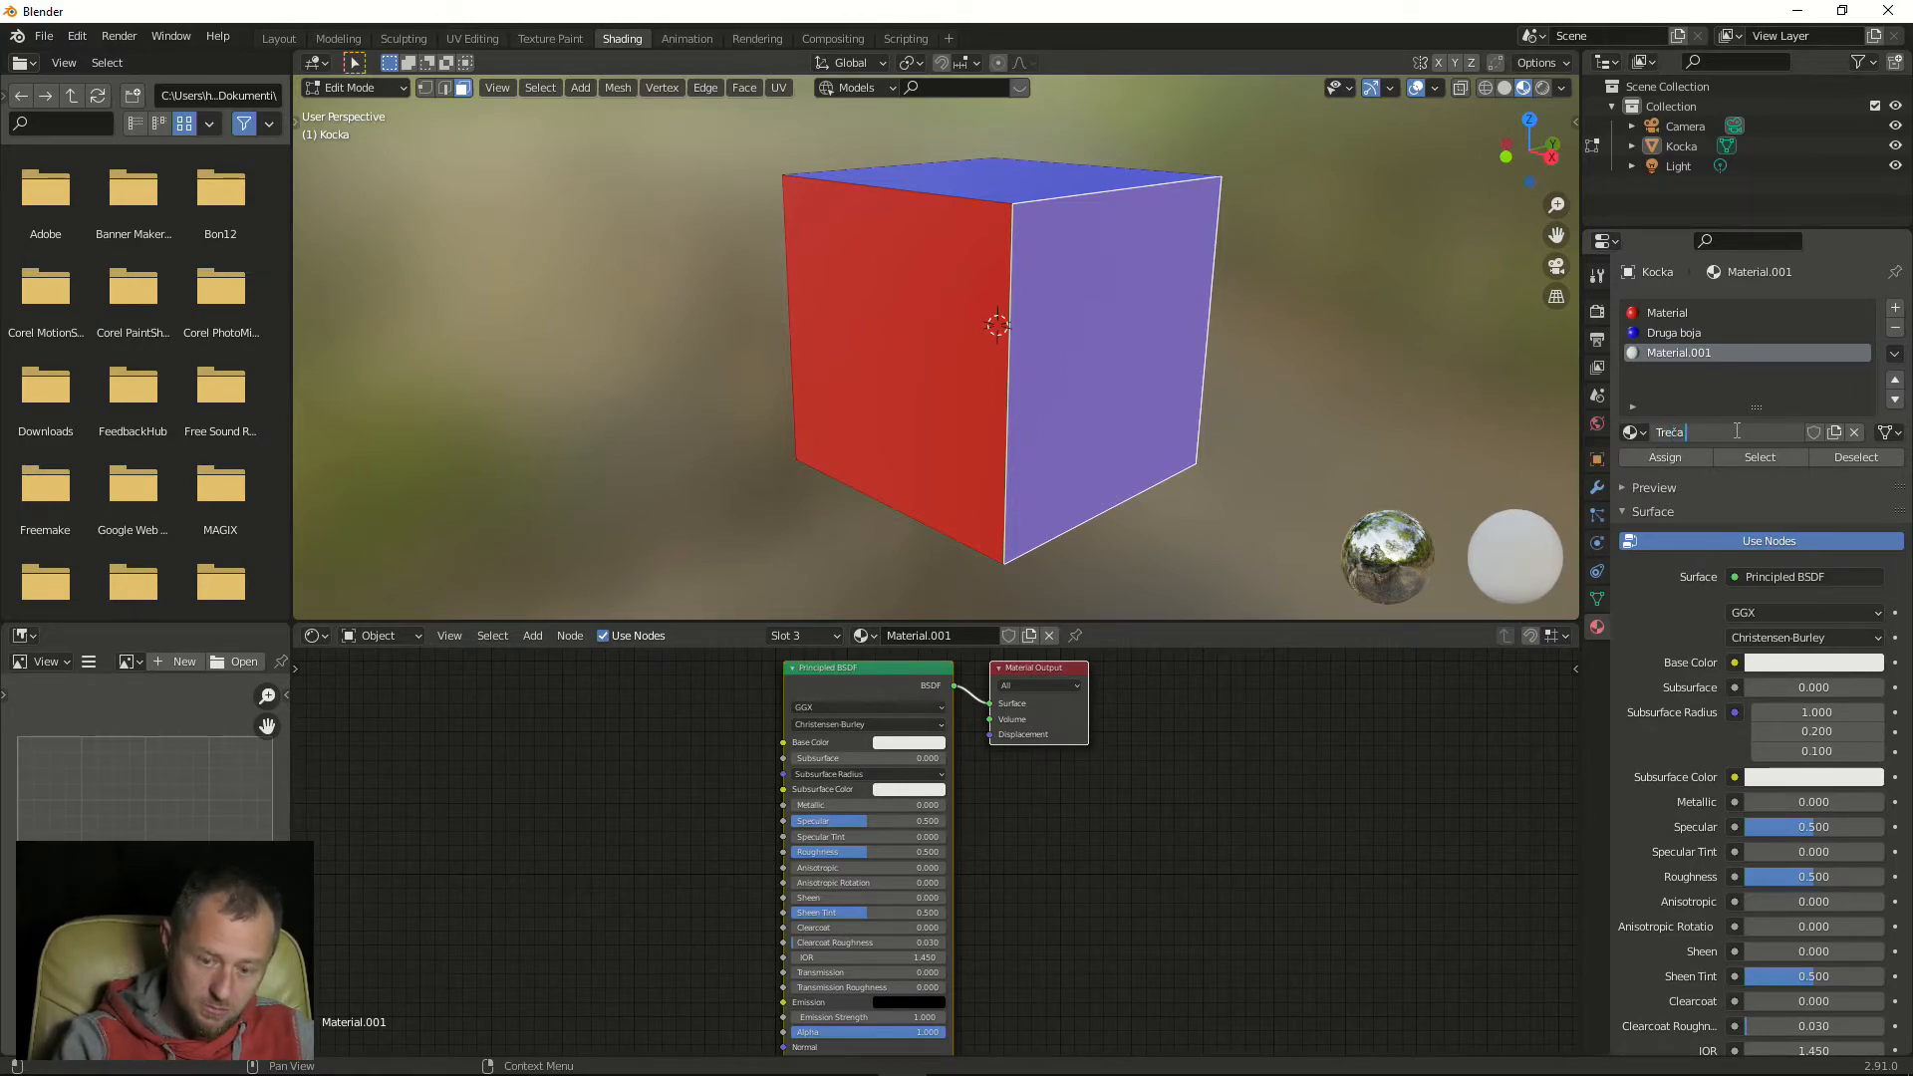
{"action": "key", "text": "BackSpace"}
{"action": "type", "text": "ća"}
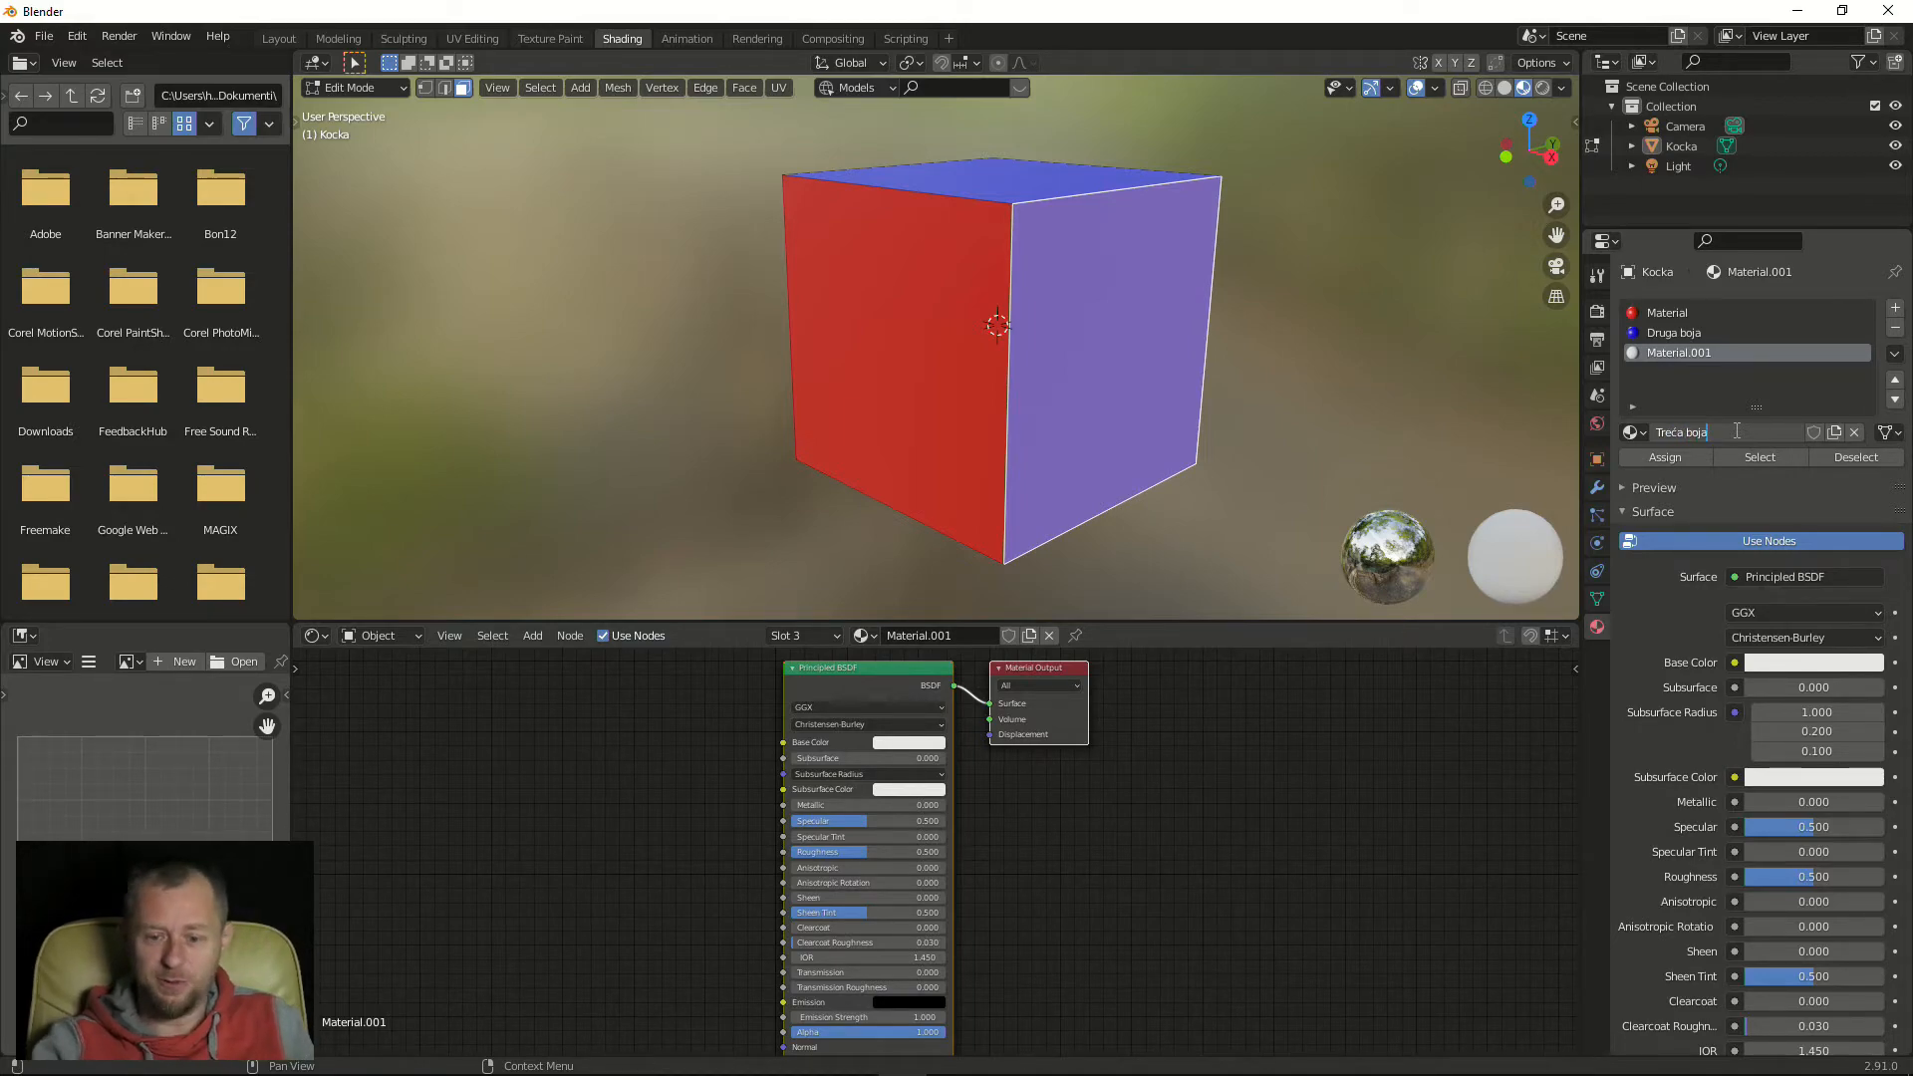
{"action": "key", "text": "Return"}
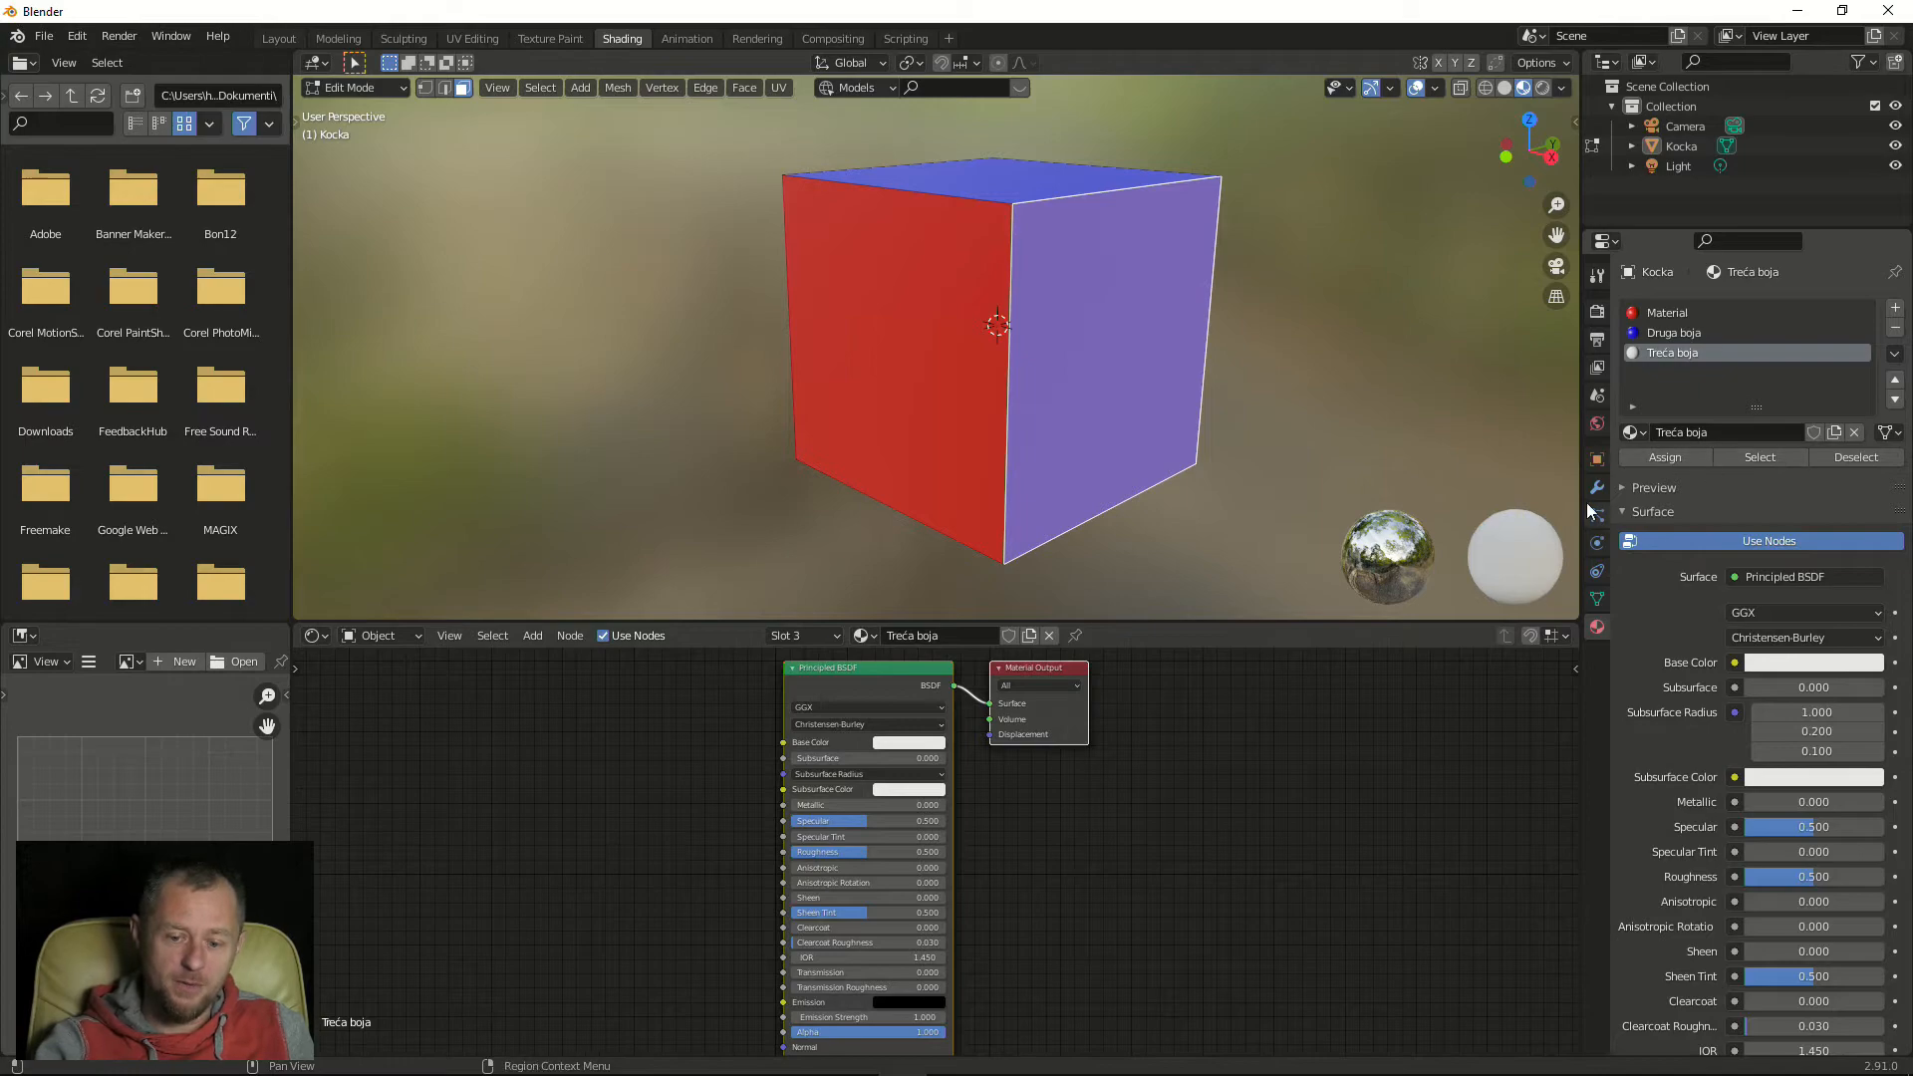
{"action": "left_click", "coordinate": [1779, 663]}
{"action": "left_click", "coordinate": [1738, 384]}
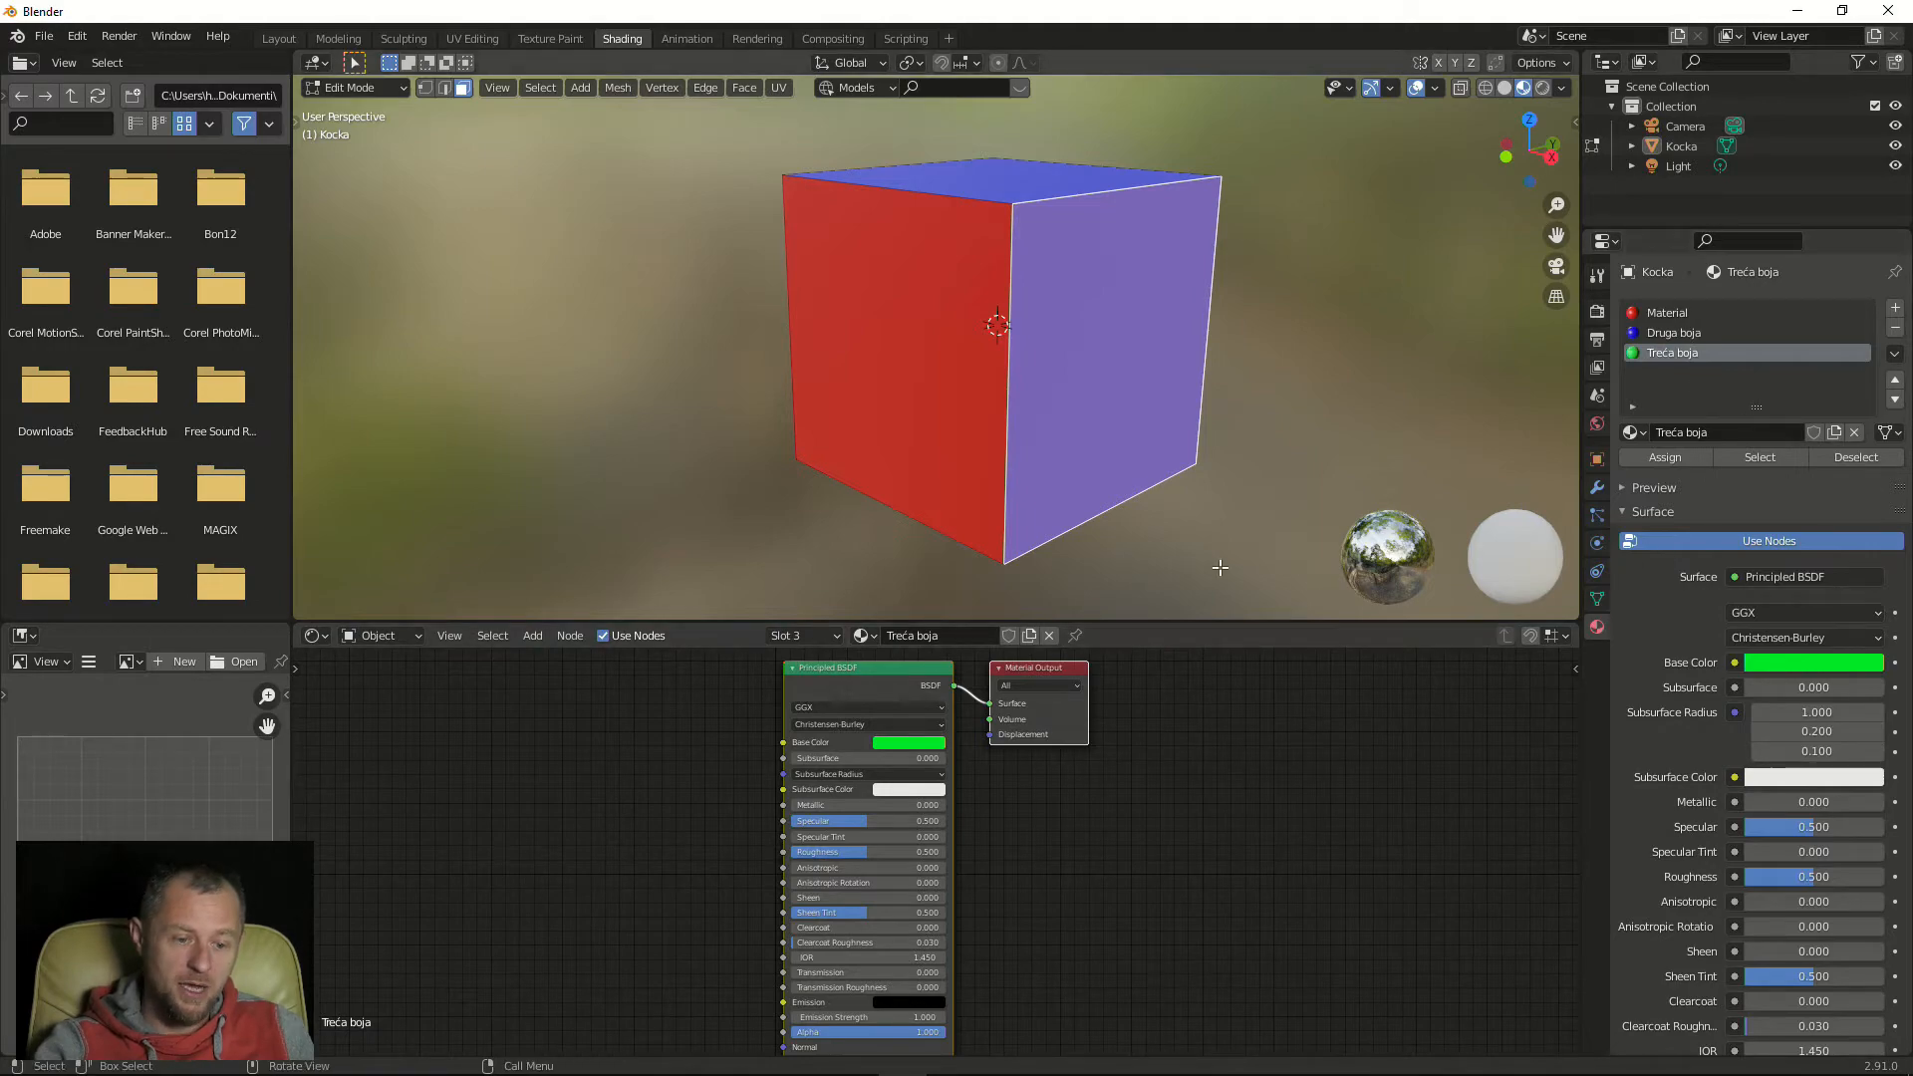
Select the red side face next to the blue side face and assign the Treća boja material to it
{"action": "left_click", "coordinate": [931, 363]}
{"action": "middle_click_drag", "start_coordinate": [931, 363], "coordinate": [981, 264]}
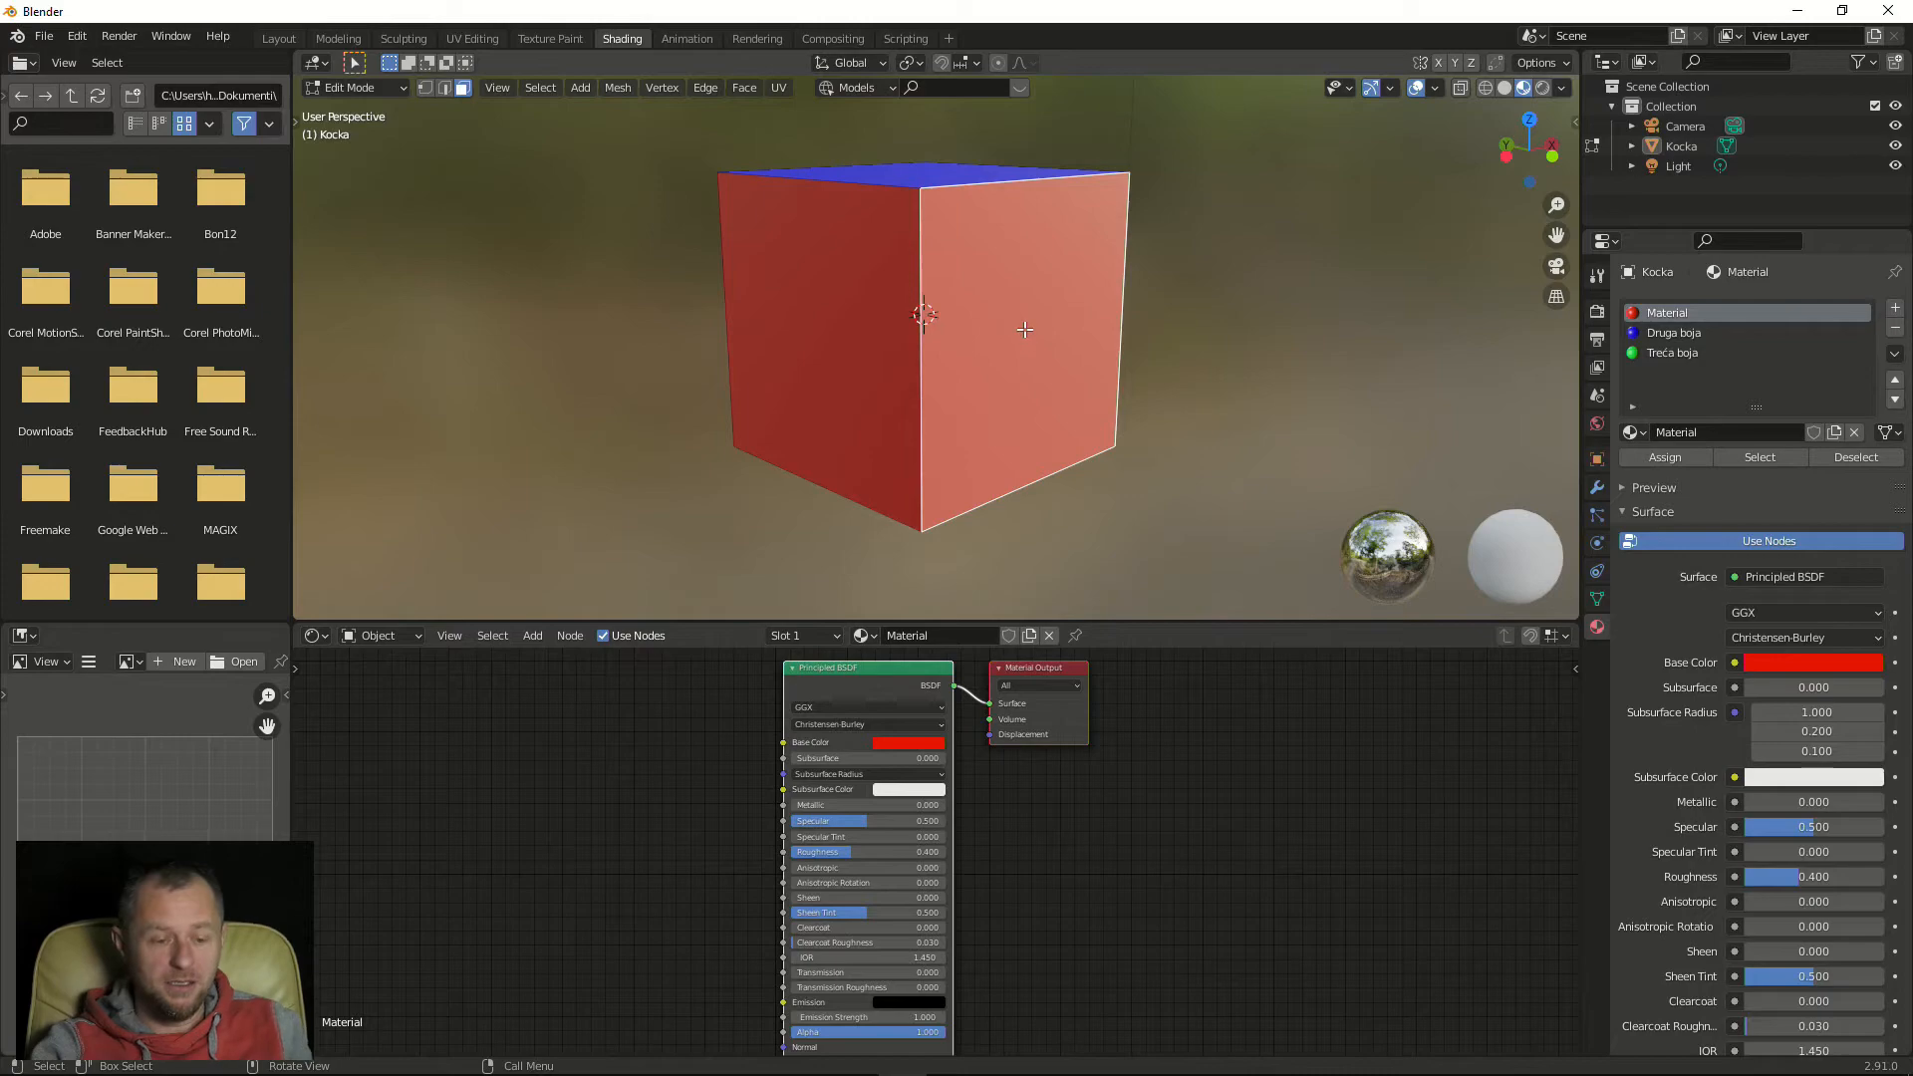
{"action": "middle_click_drag", "start_coordinate": [1335, 288], "coordinate": [1141, 347]}
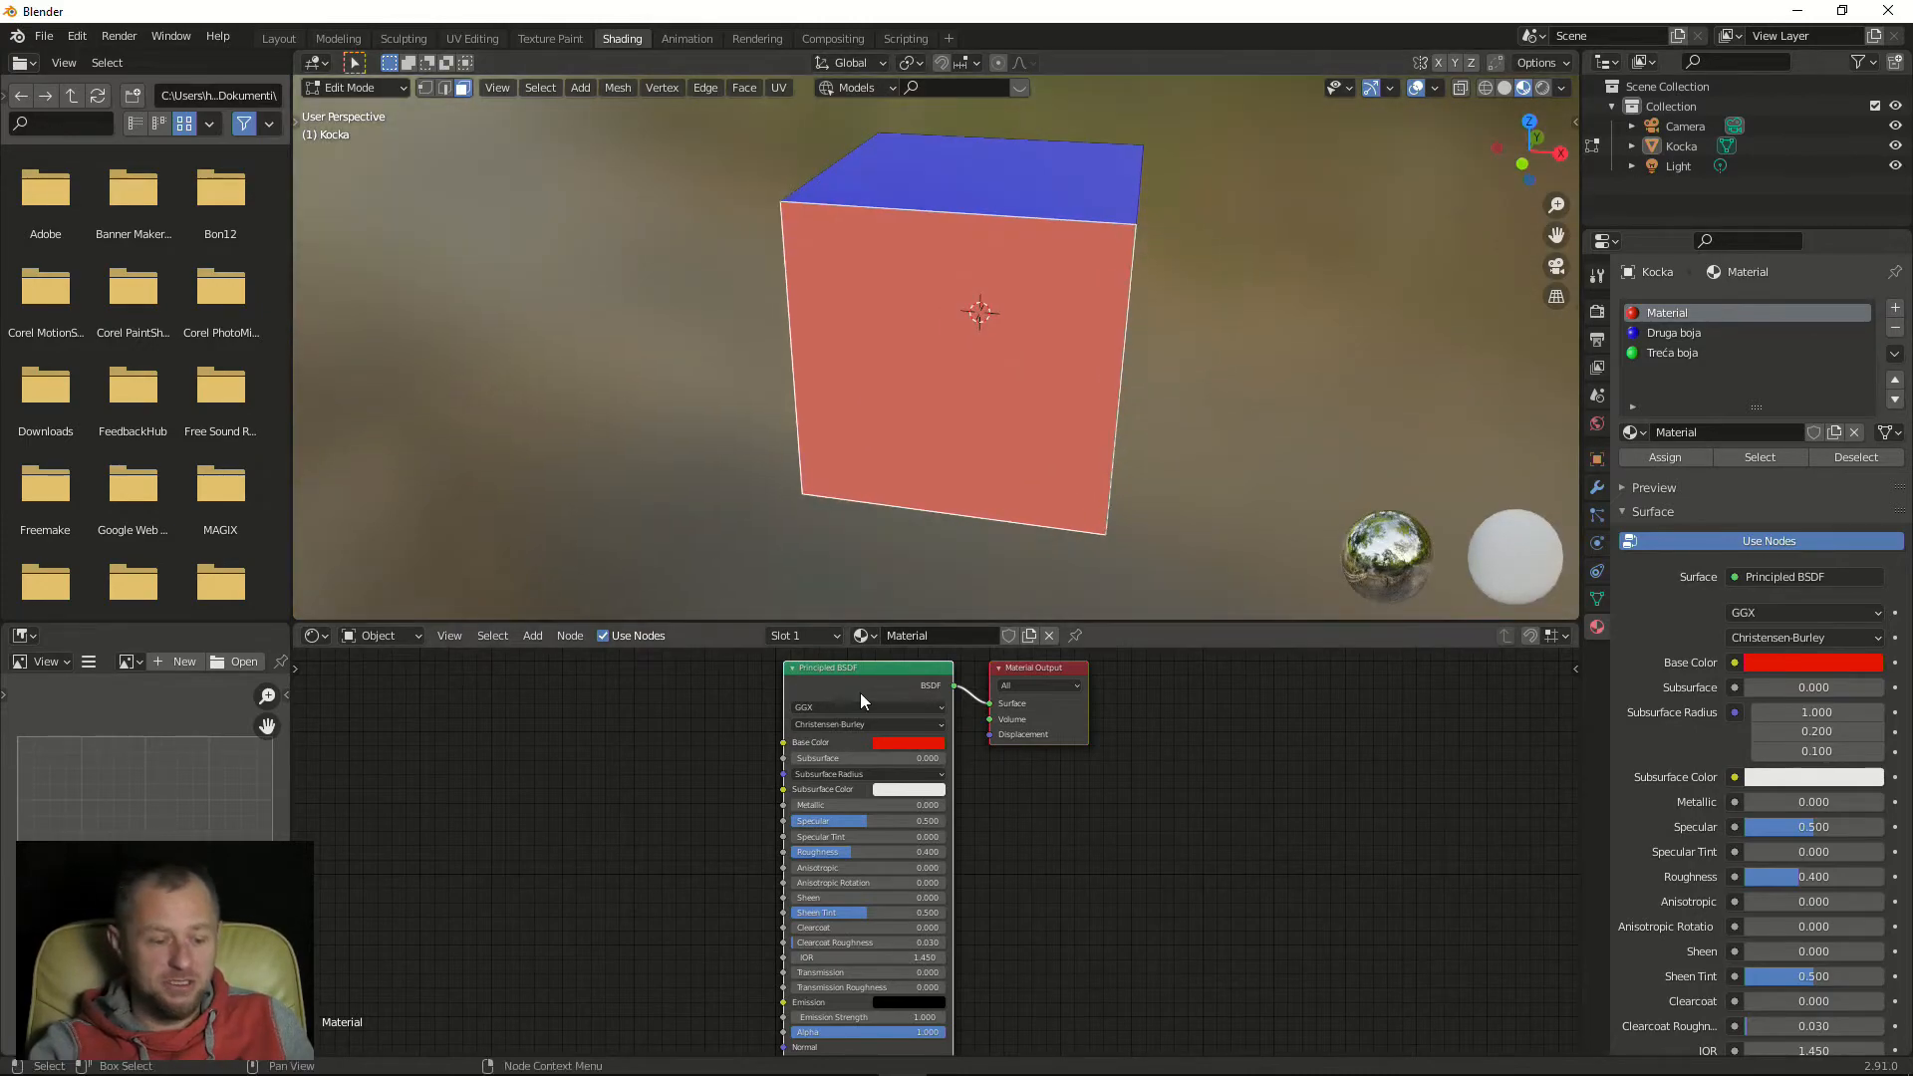
{"action": "left_click", "coordinate": [837, 636]}
{"action": "left_click", "coordinate": [721, 720]}
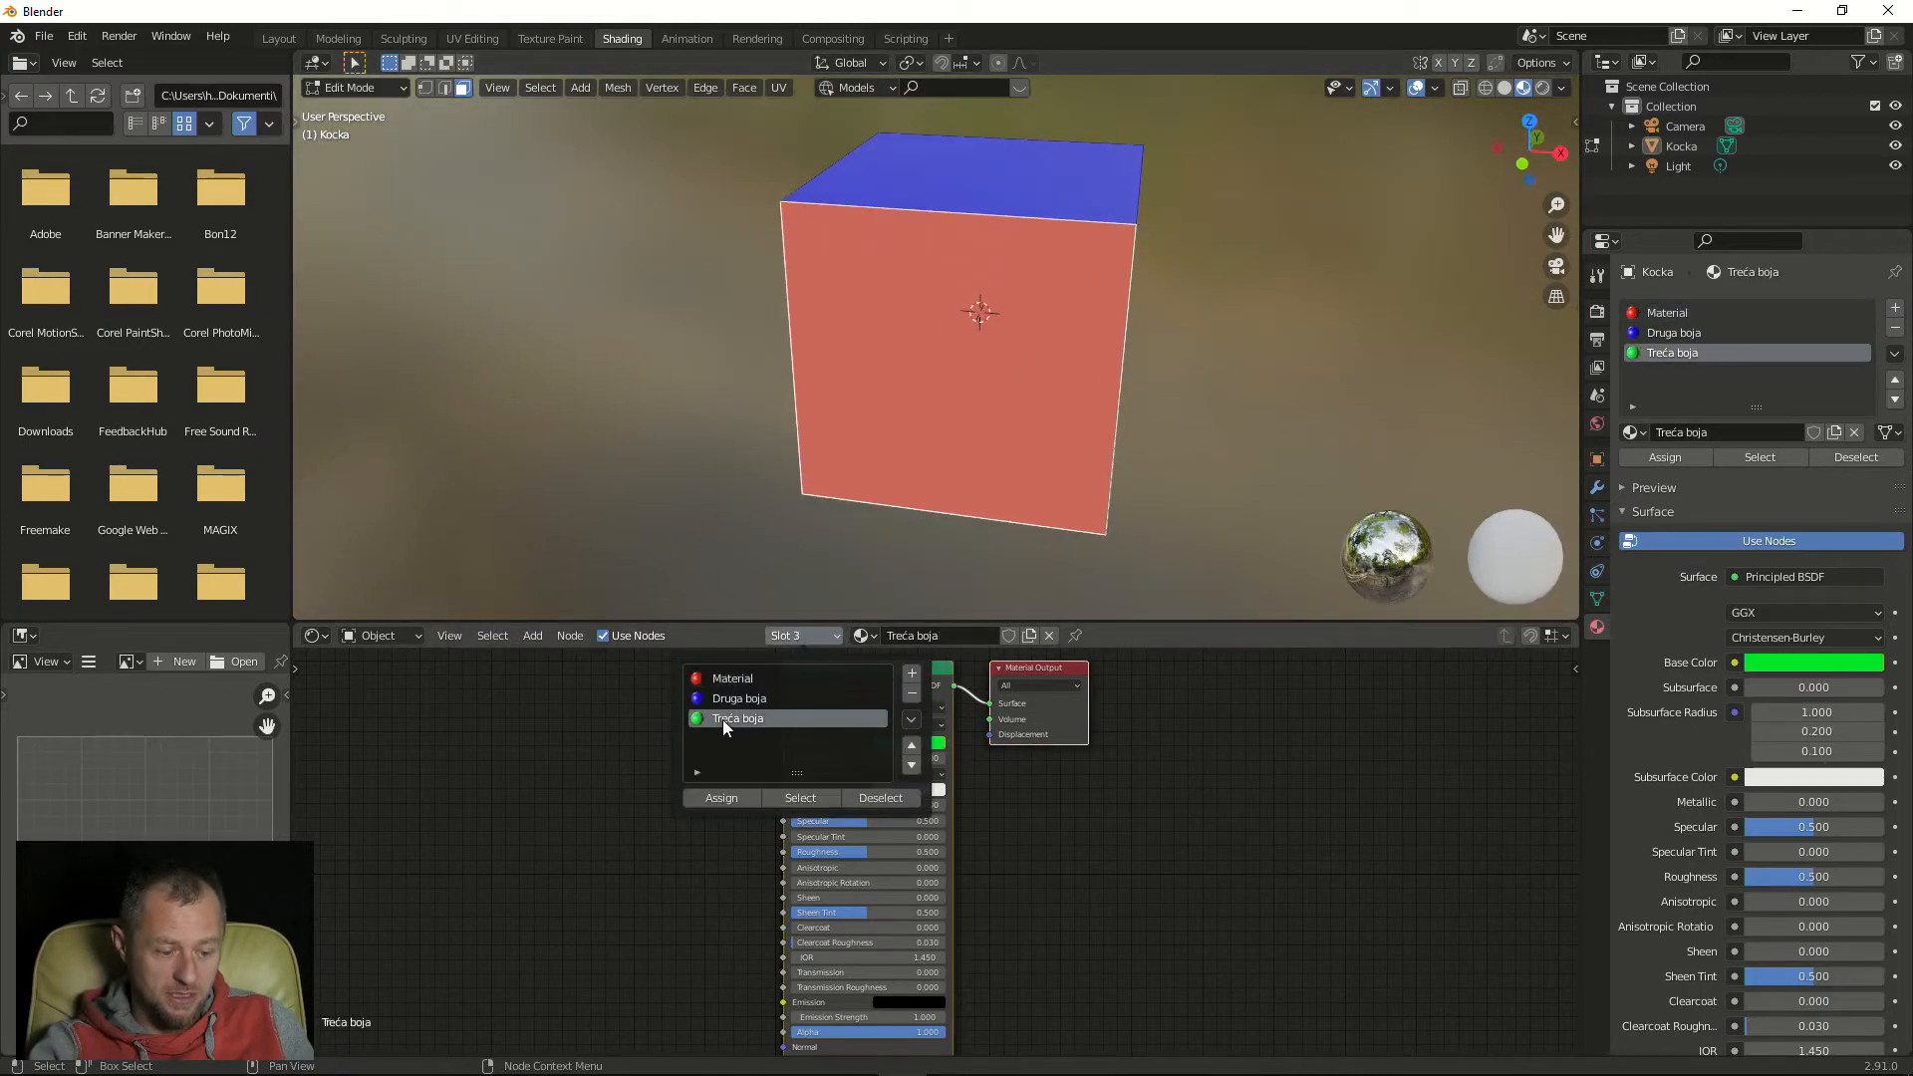
{"action": "middle_click_drag", "start_coordinate": [1010, 614], "coordinate": [1238, 439]}
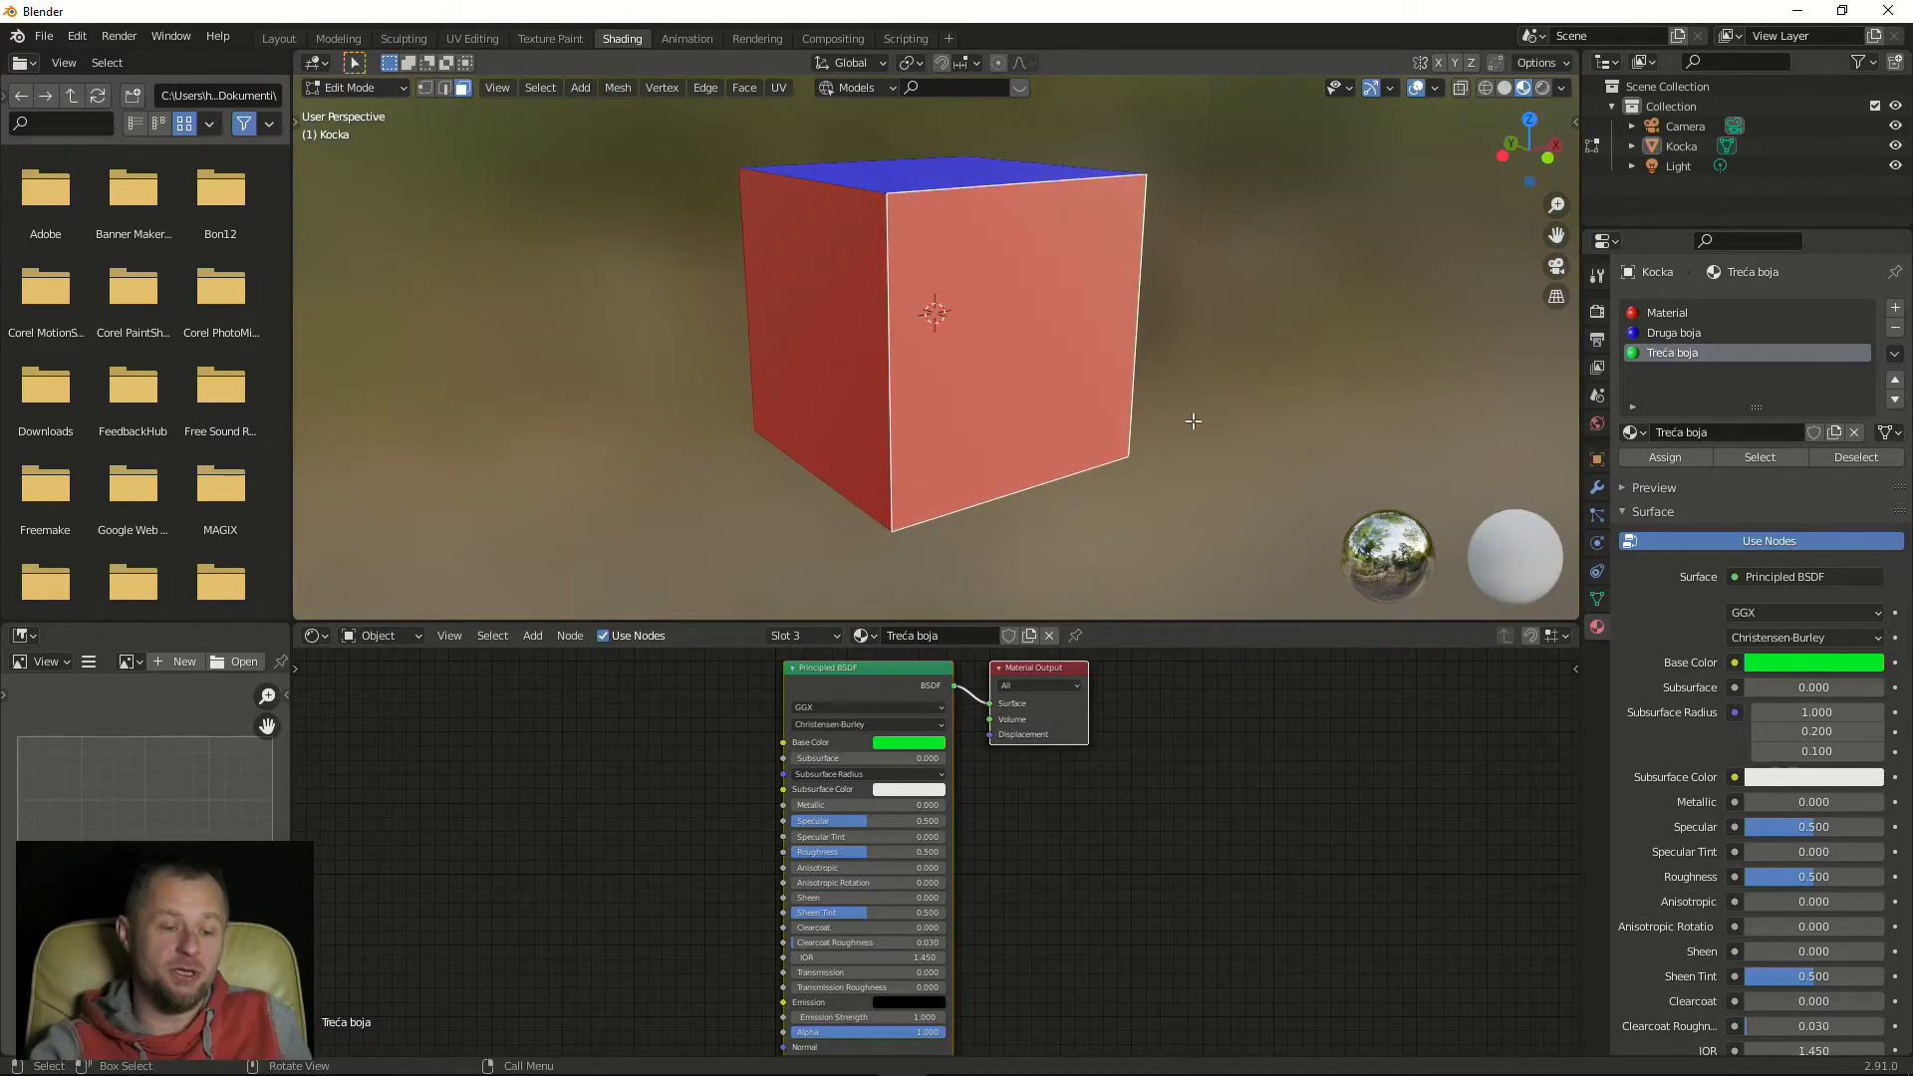
{"action": "middle_click_drag", "start_coordinate": [1268, 329], "coordinate": [1058, 319]}
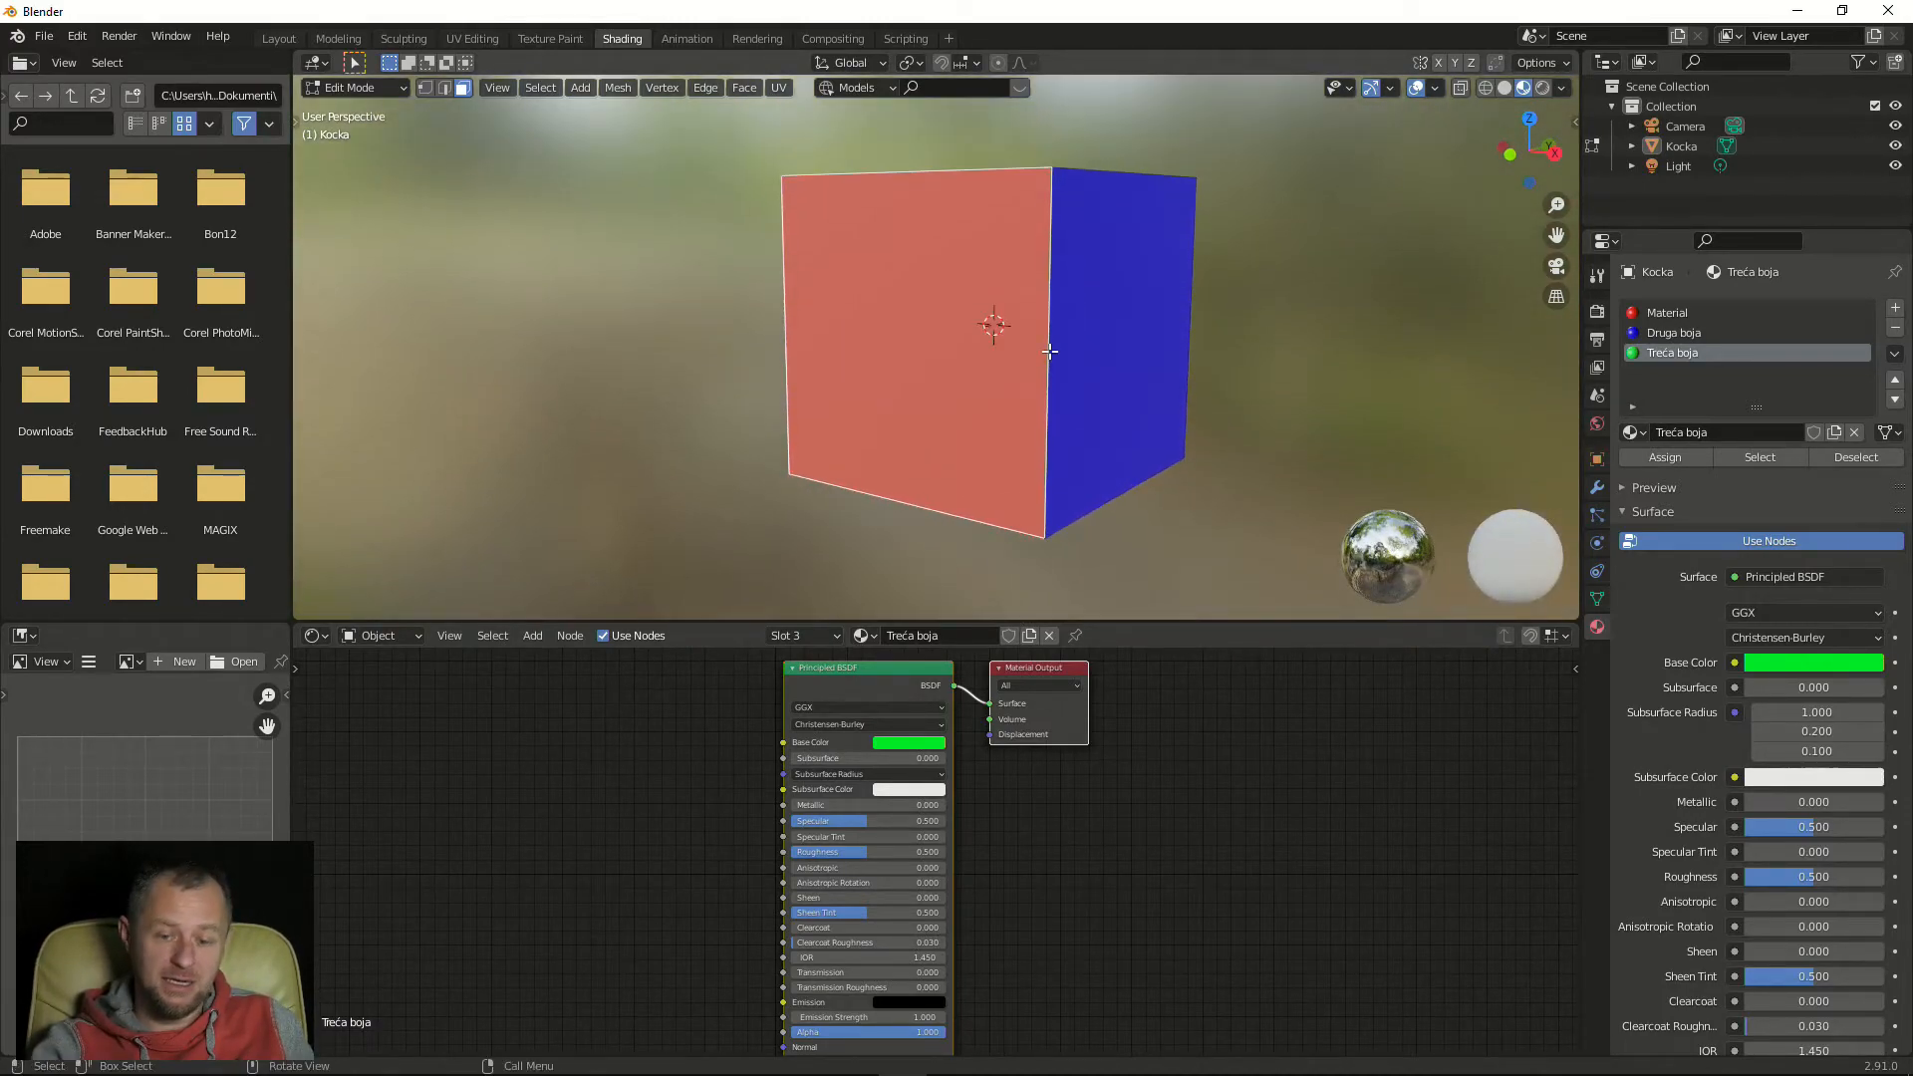
{"action": "left_click", "coordinate": [1689, 456]}
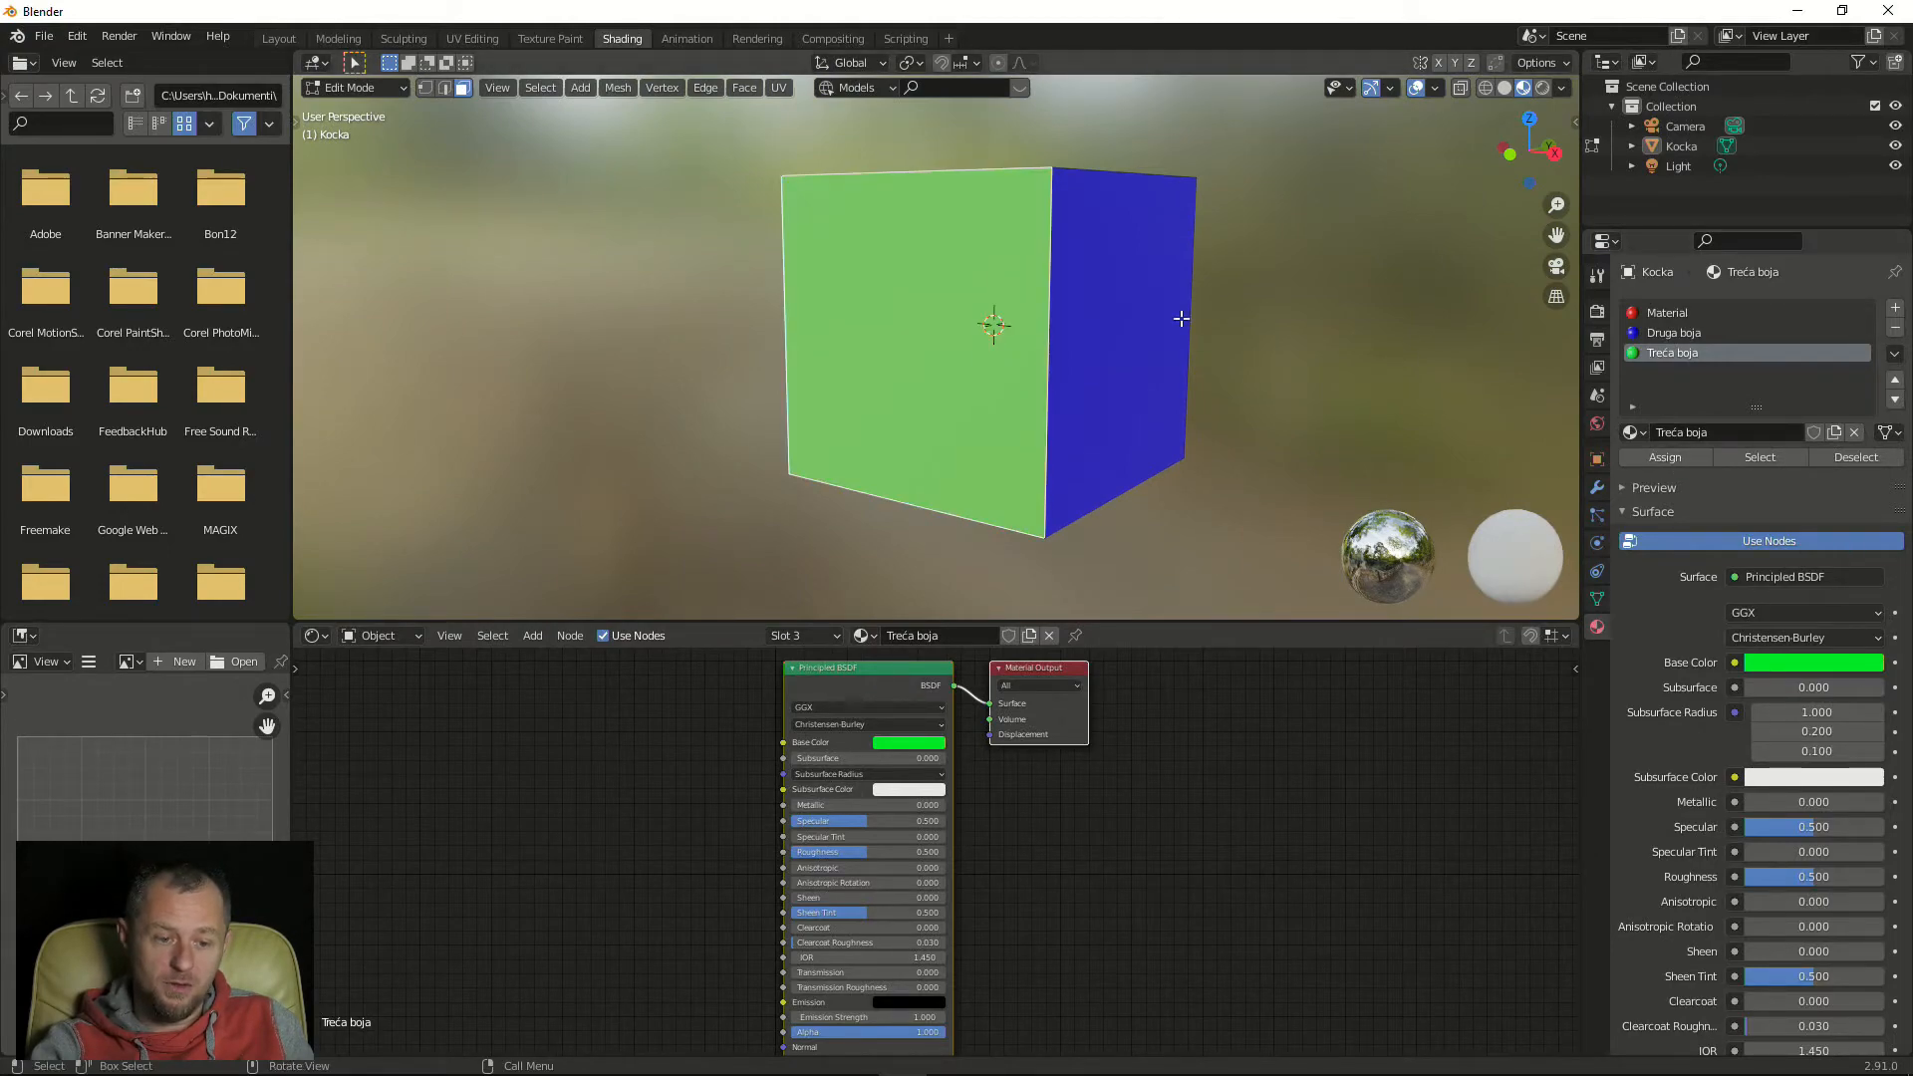
Examine the cube from several sides to compare the materials assigned to its faces
{"action": "middle_click_drag", "start_coordinate": [1178, 319], "coordinate": [1438, 354]}
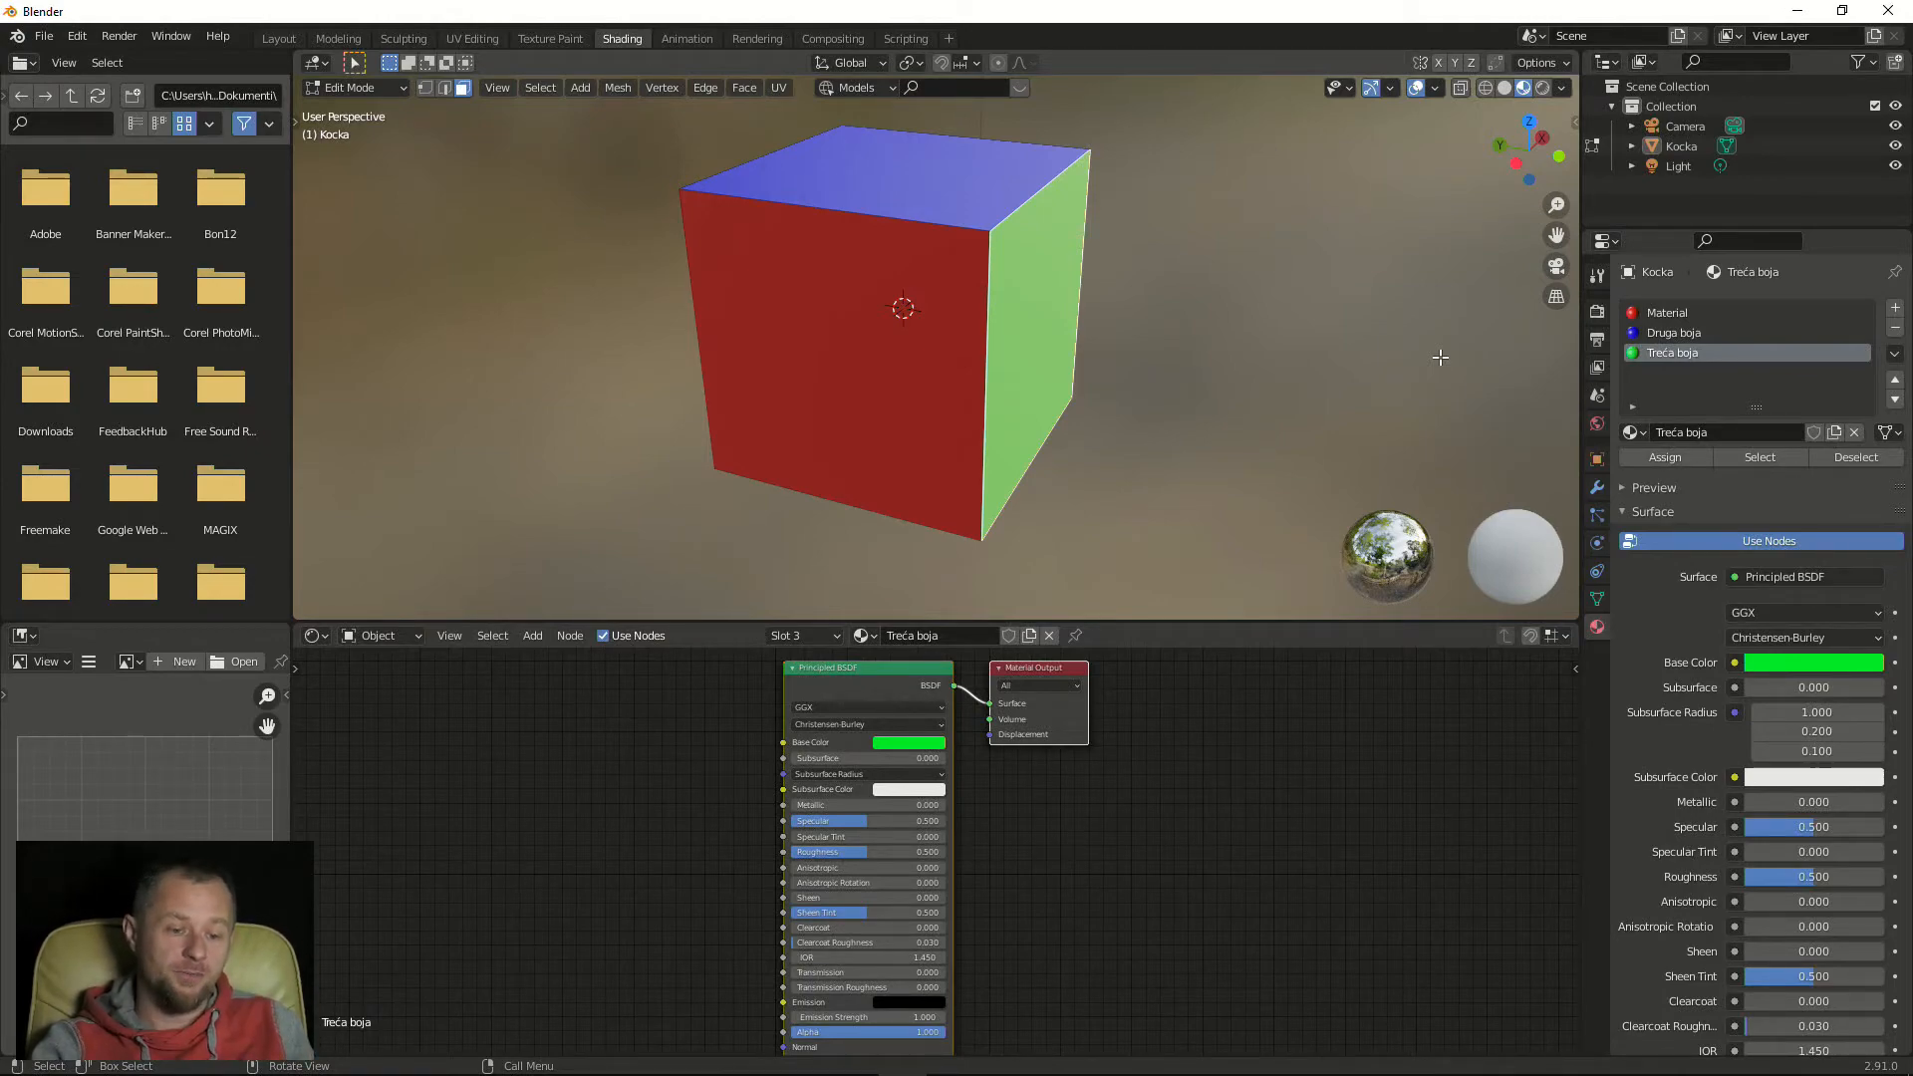
{"action": "middle_click_drag", "start_coordinate": [1440, 357], "coordinate": [1002, 301]}
{"action": "middle_click_drag", "start_coordinate": [780, 328], "coordinate": [872, 203]}
{"action": "middle_click_drag", "start_coordinate": [1083, 369], "coordinate": [1256, 344]}
{"action": "middle_click_drag", "start_coordinate": [1046, 343], "coordinate": [1264, 343]}
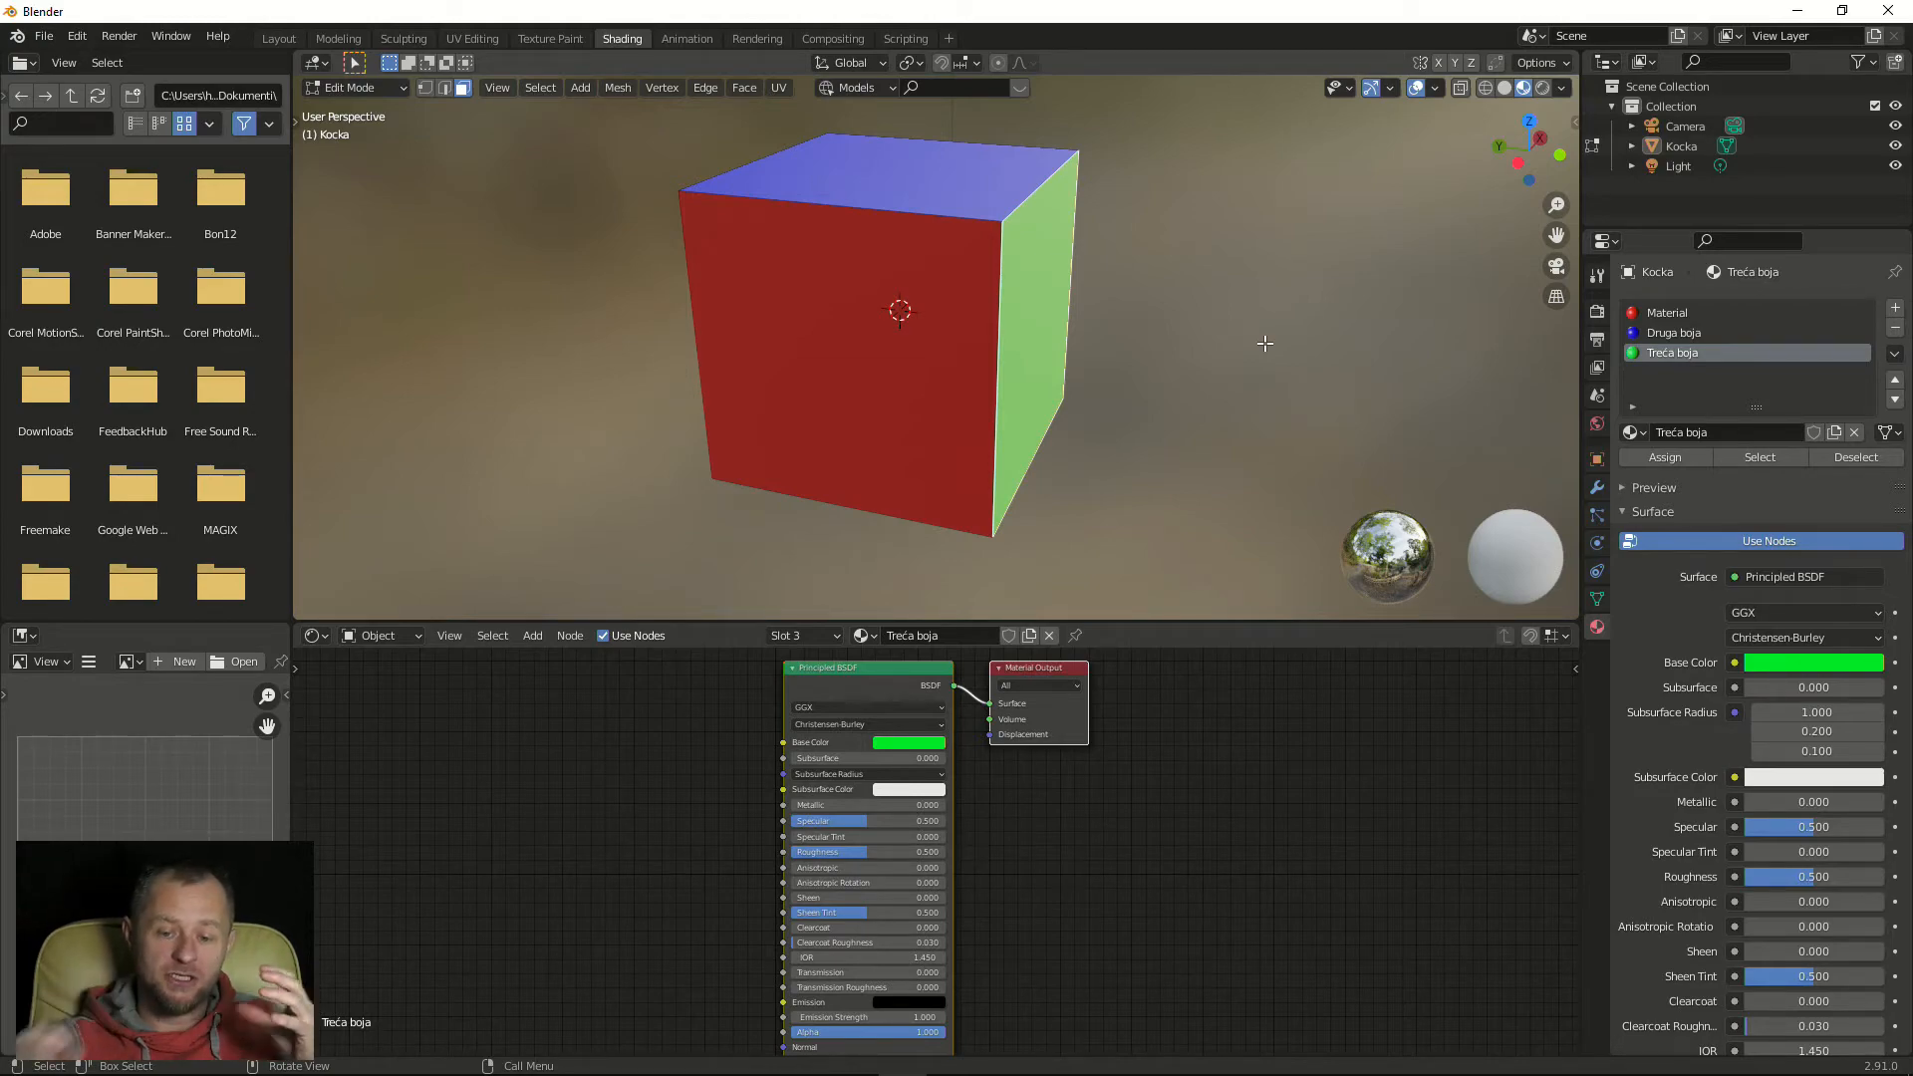
{"action": "middle_click_drag", "start_coordinate": [1265, 342], "coordinate": [1276, 299]}
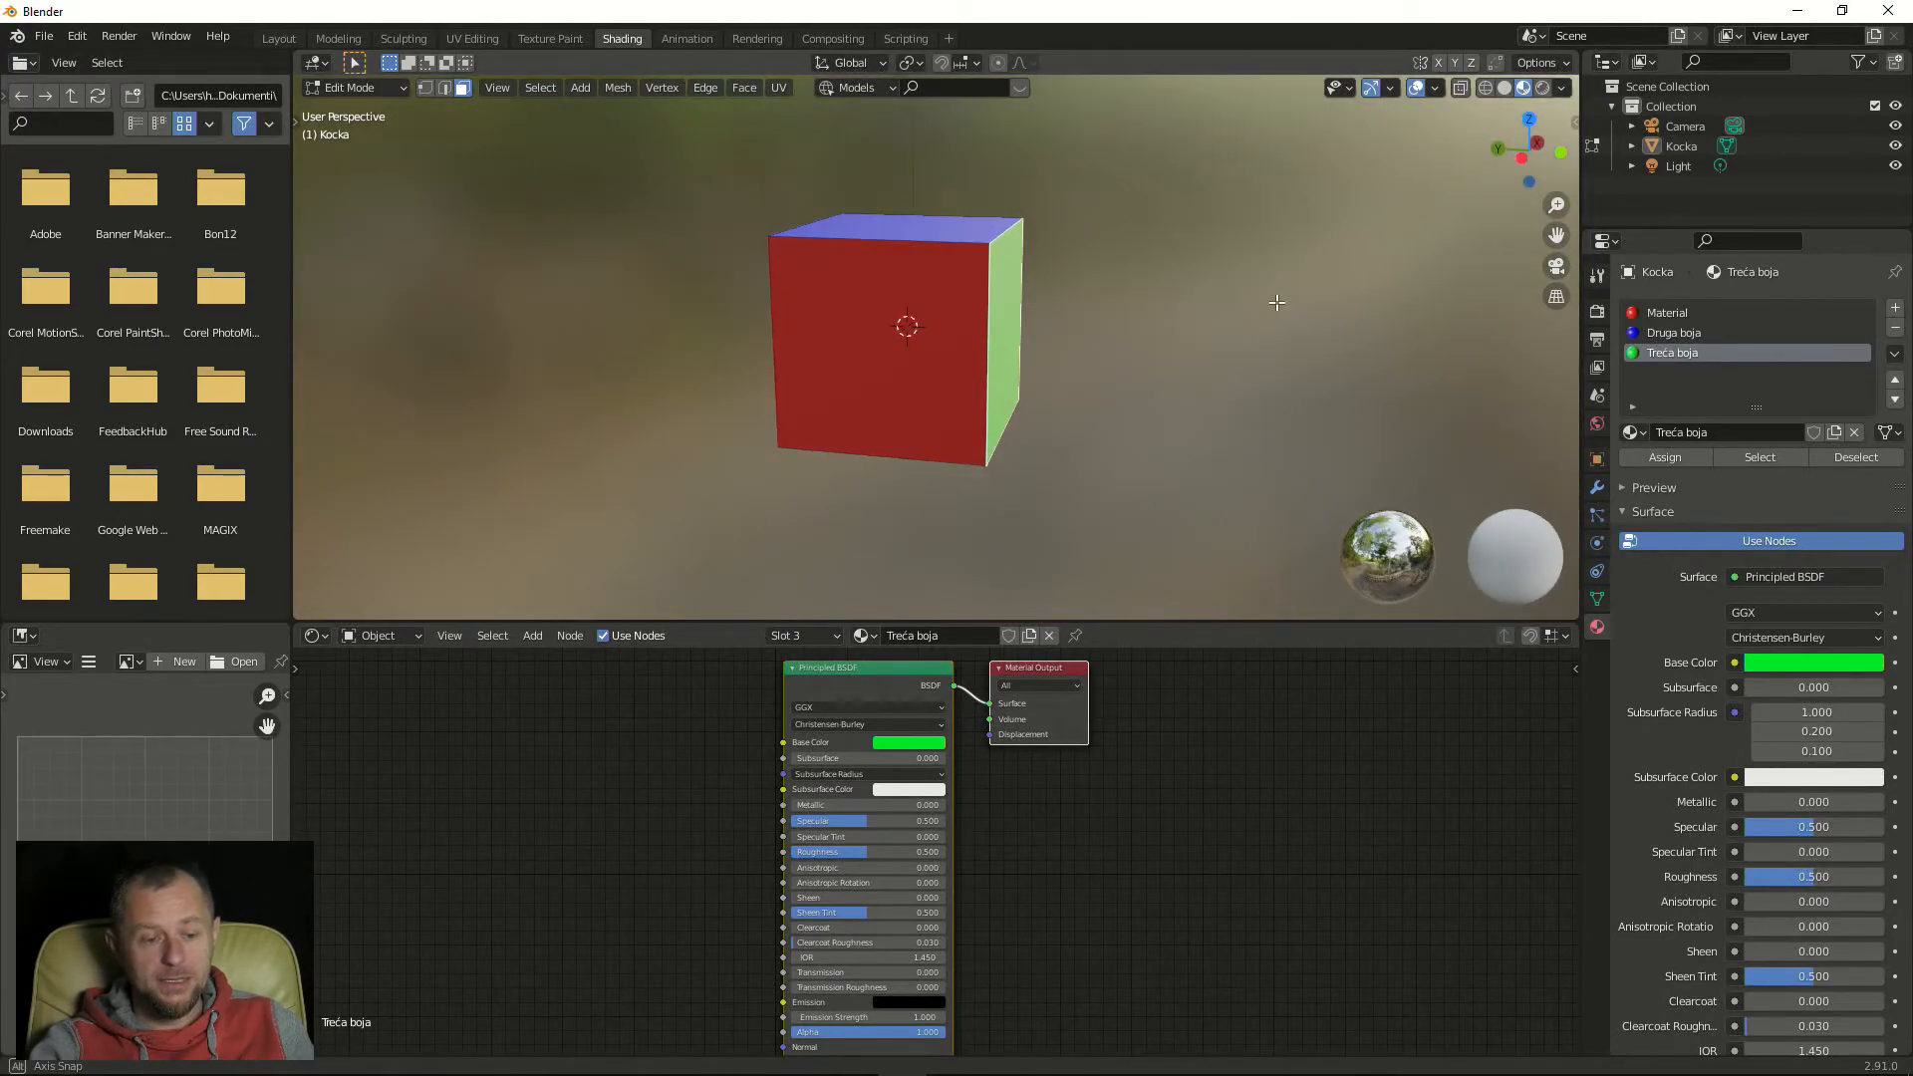
{"action": "middle_click_drag", "start_coordinate": [1157, 333], "coordinate": [846, 323]}
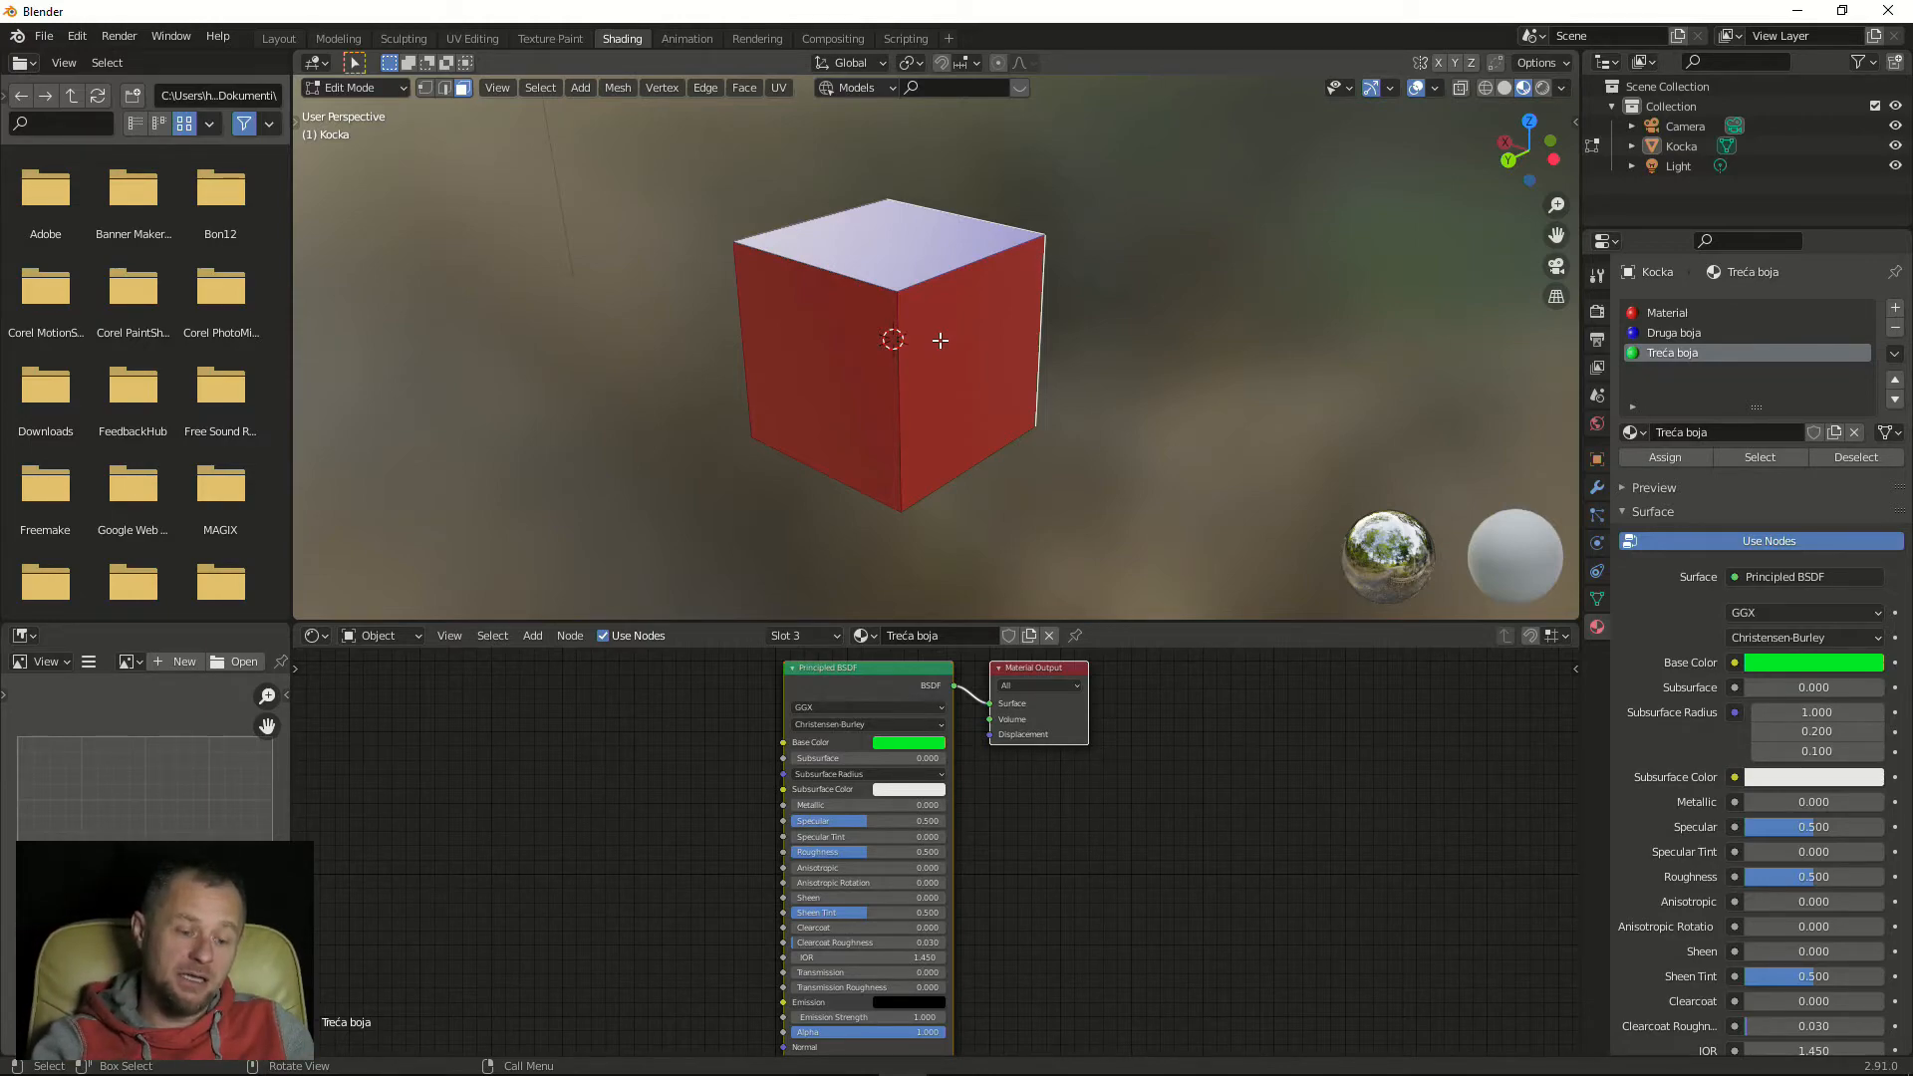
{"action": "middle_click_drag", "start_coordinate": [937, 336], "coordinate": [888, 644]}
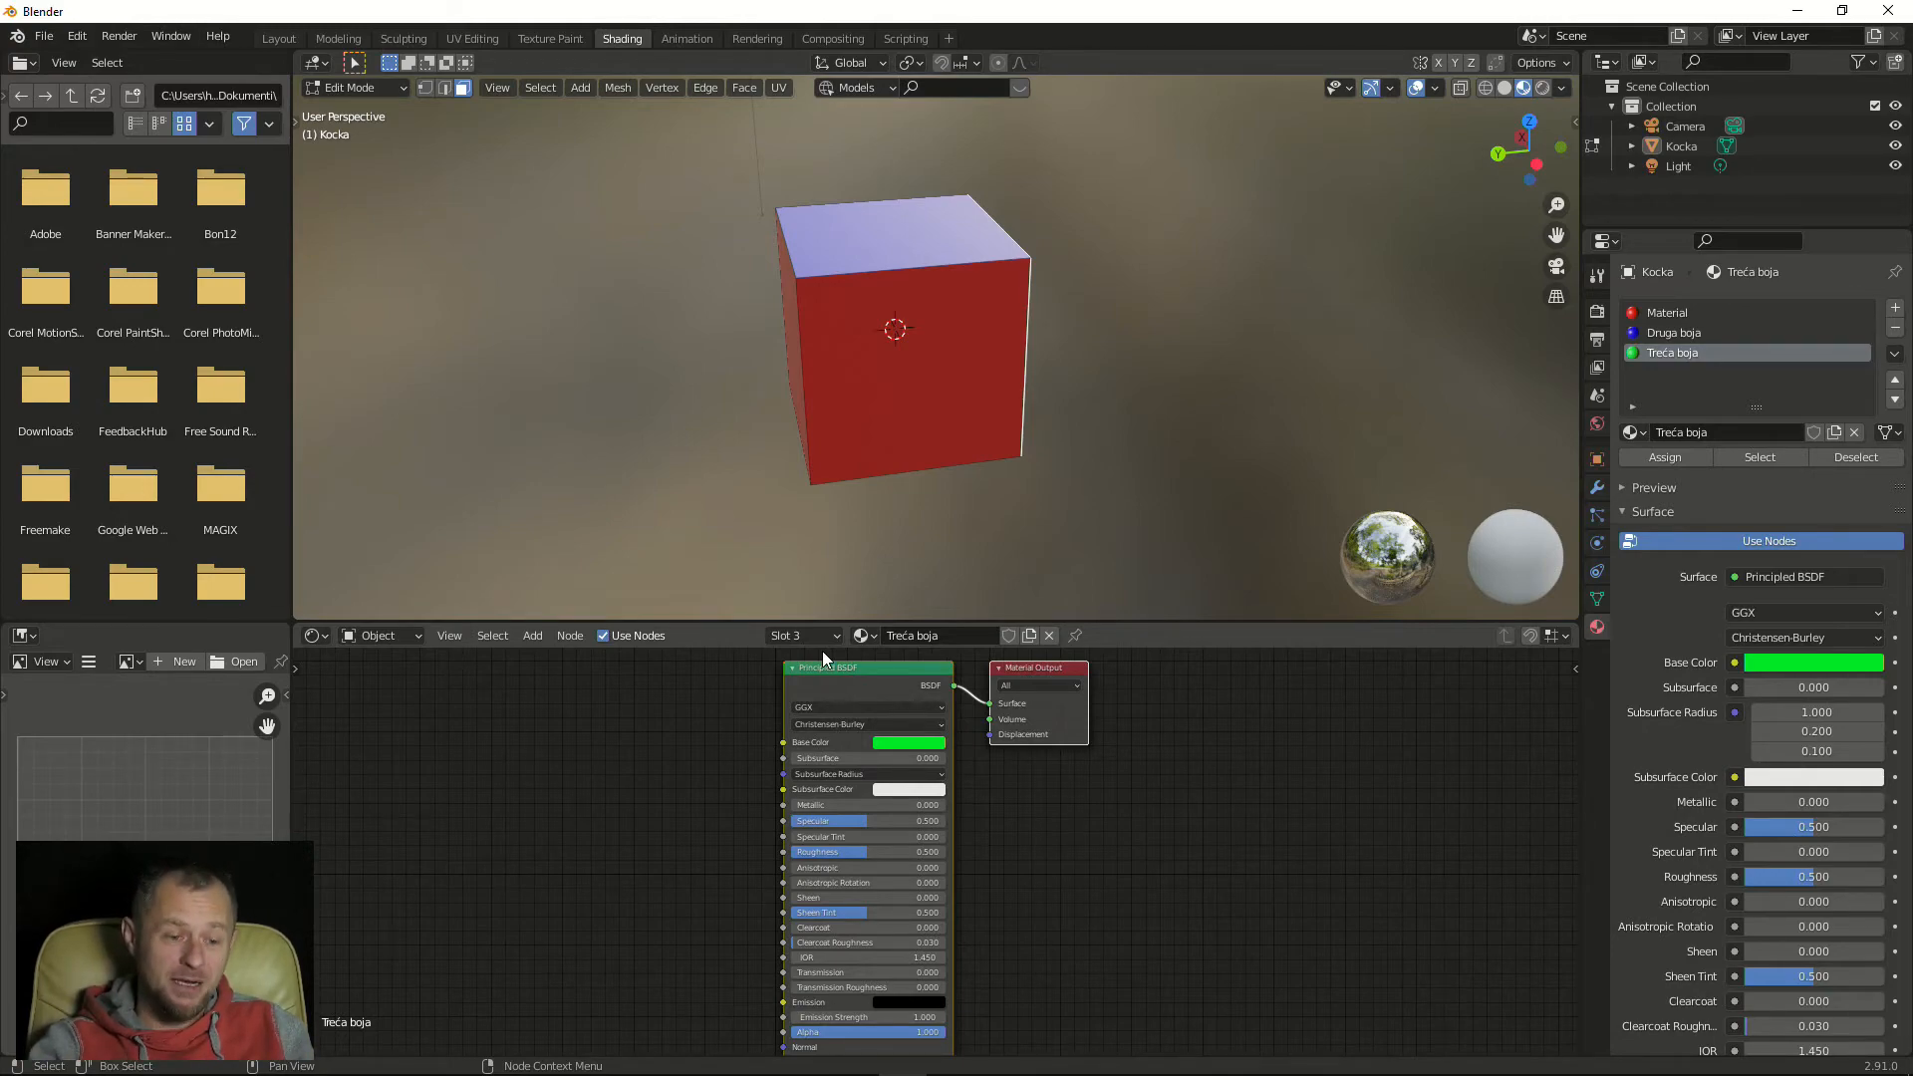
{"action": "middle_click_drag", "start_coordinate": [1086, 379], "coordinate": [1149, 359]}
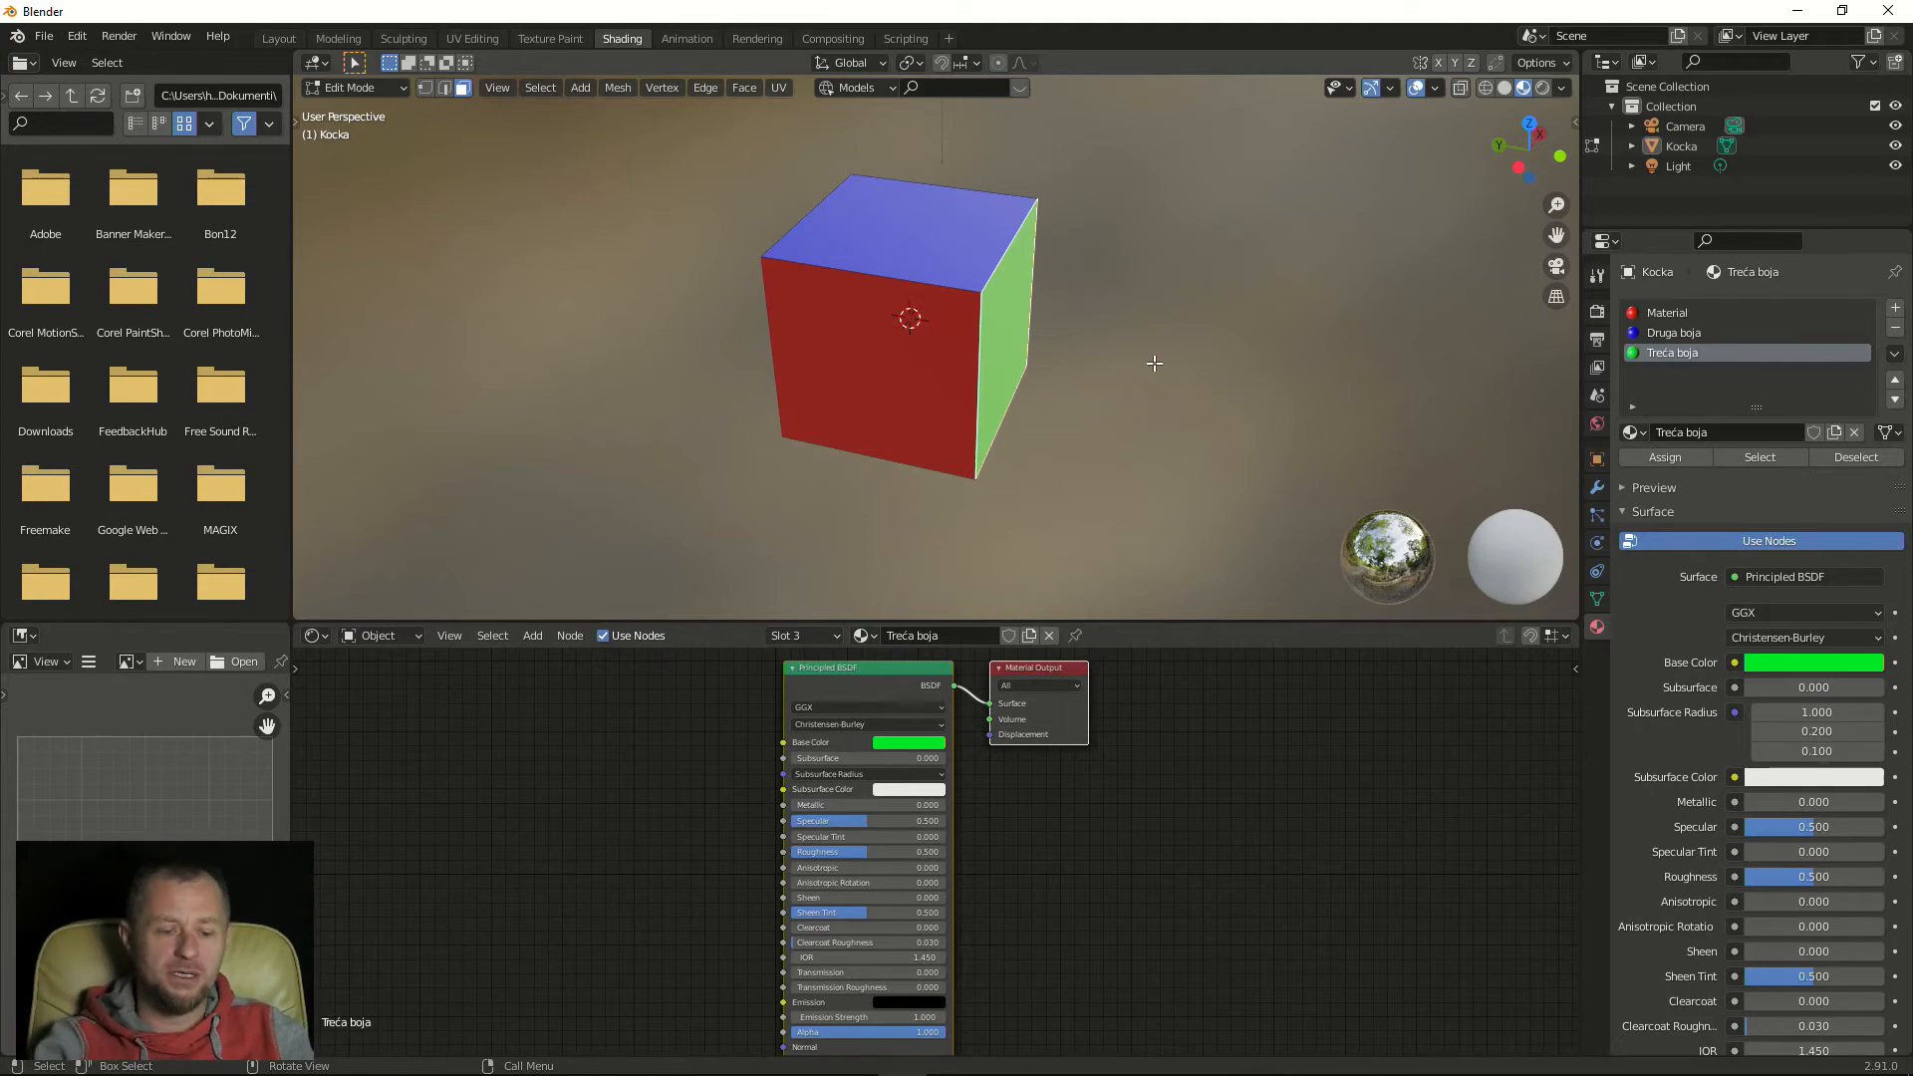
{"action": "middle_click_drag", "start_coordinate": [1154, 363], "coordinate": [1157, 311]}
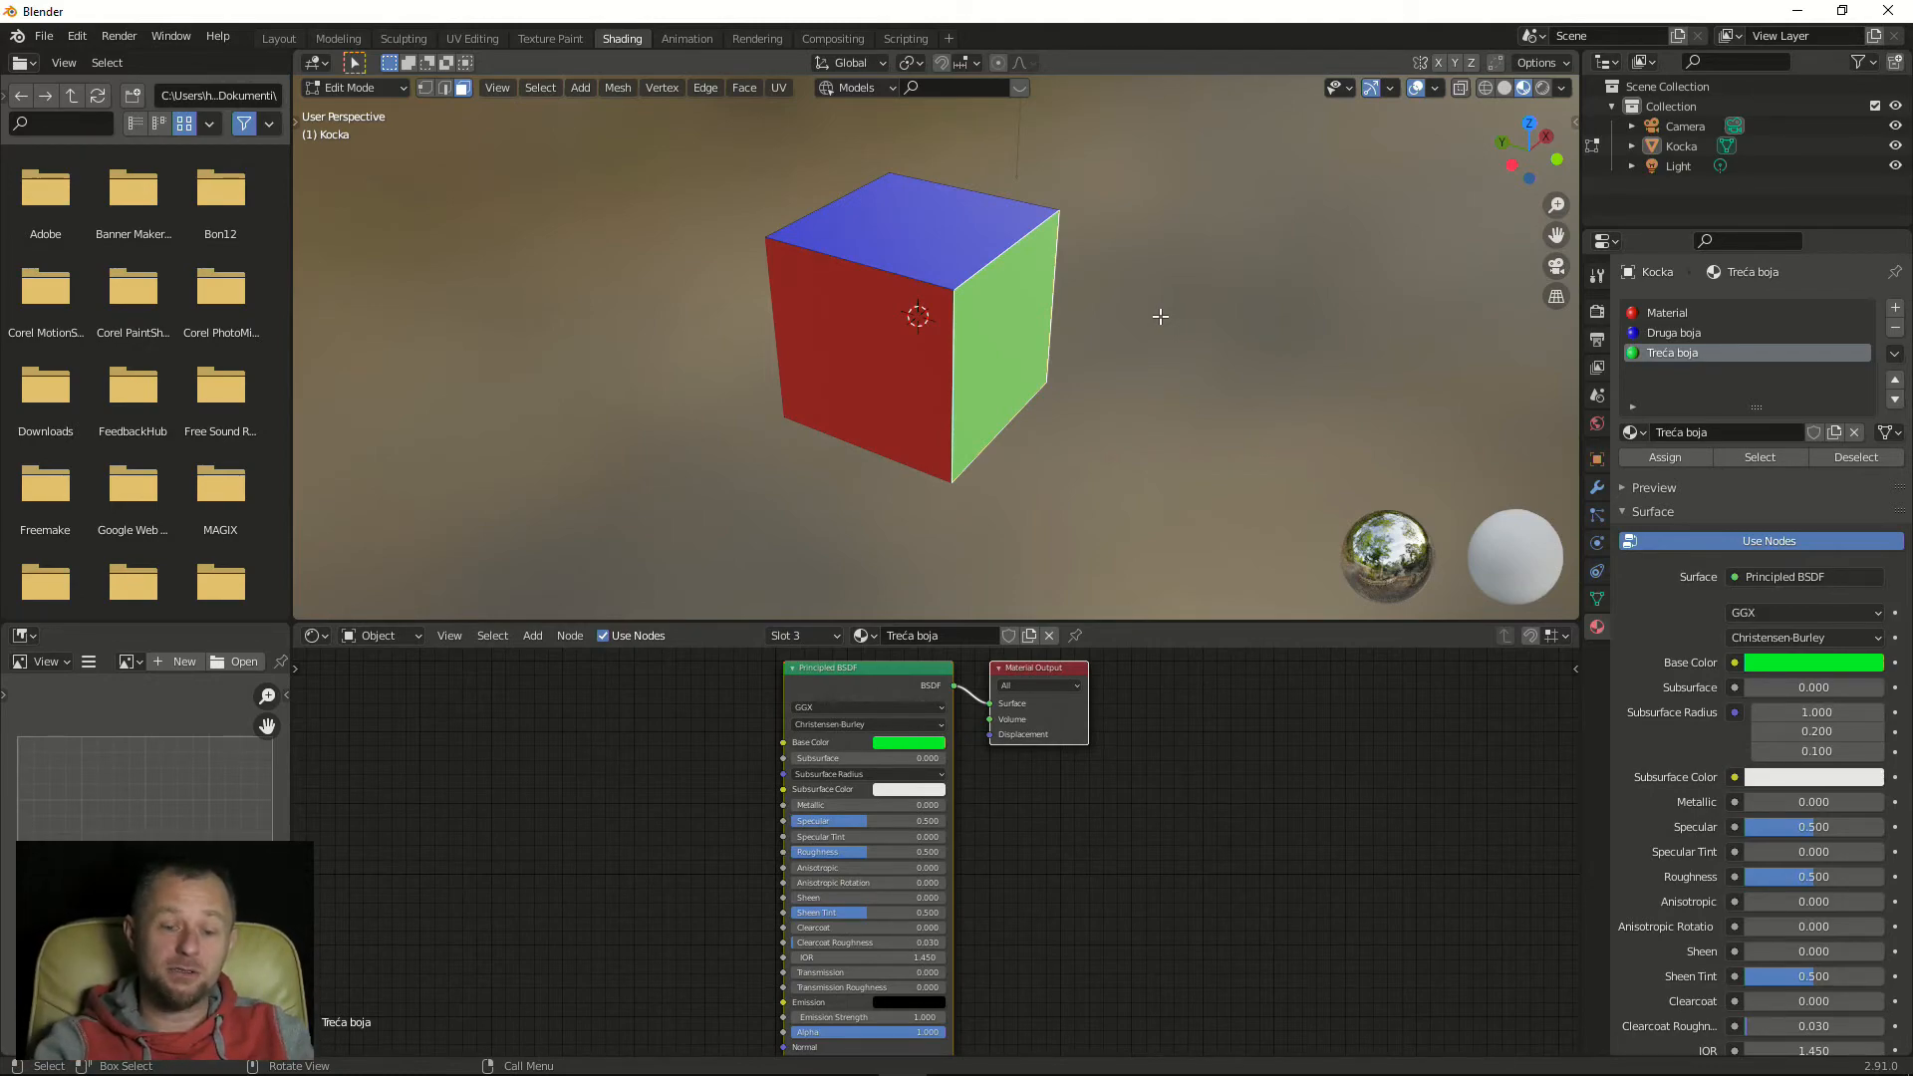
Look through the materials available for the cube's third slot
{"action": "left_click", "coordinate": [873, 634]}
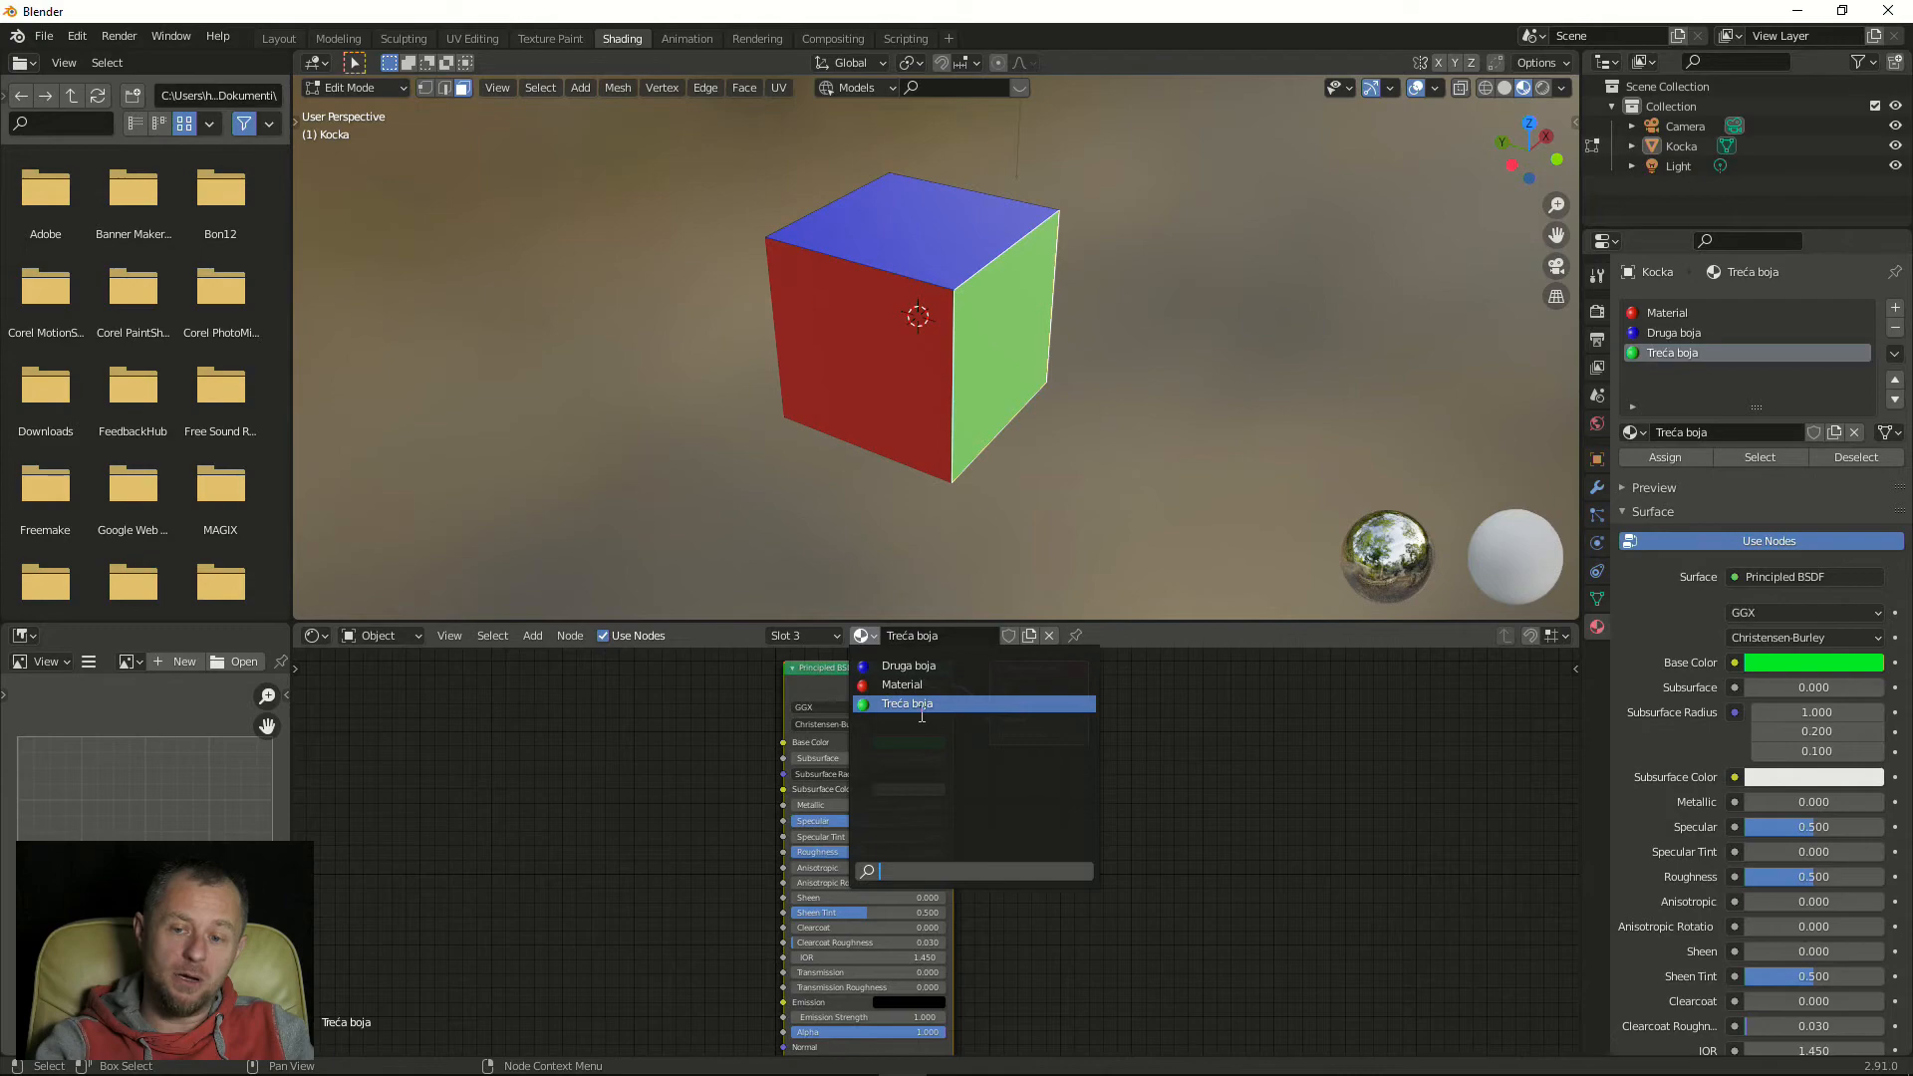
{"action": "left_click", "coordinate": [1230, 768]}
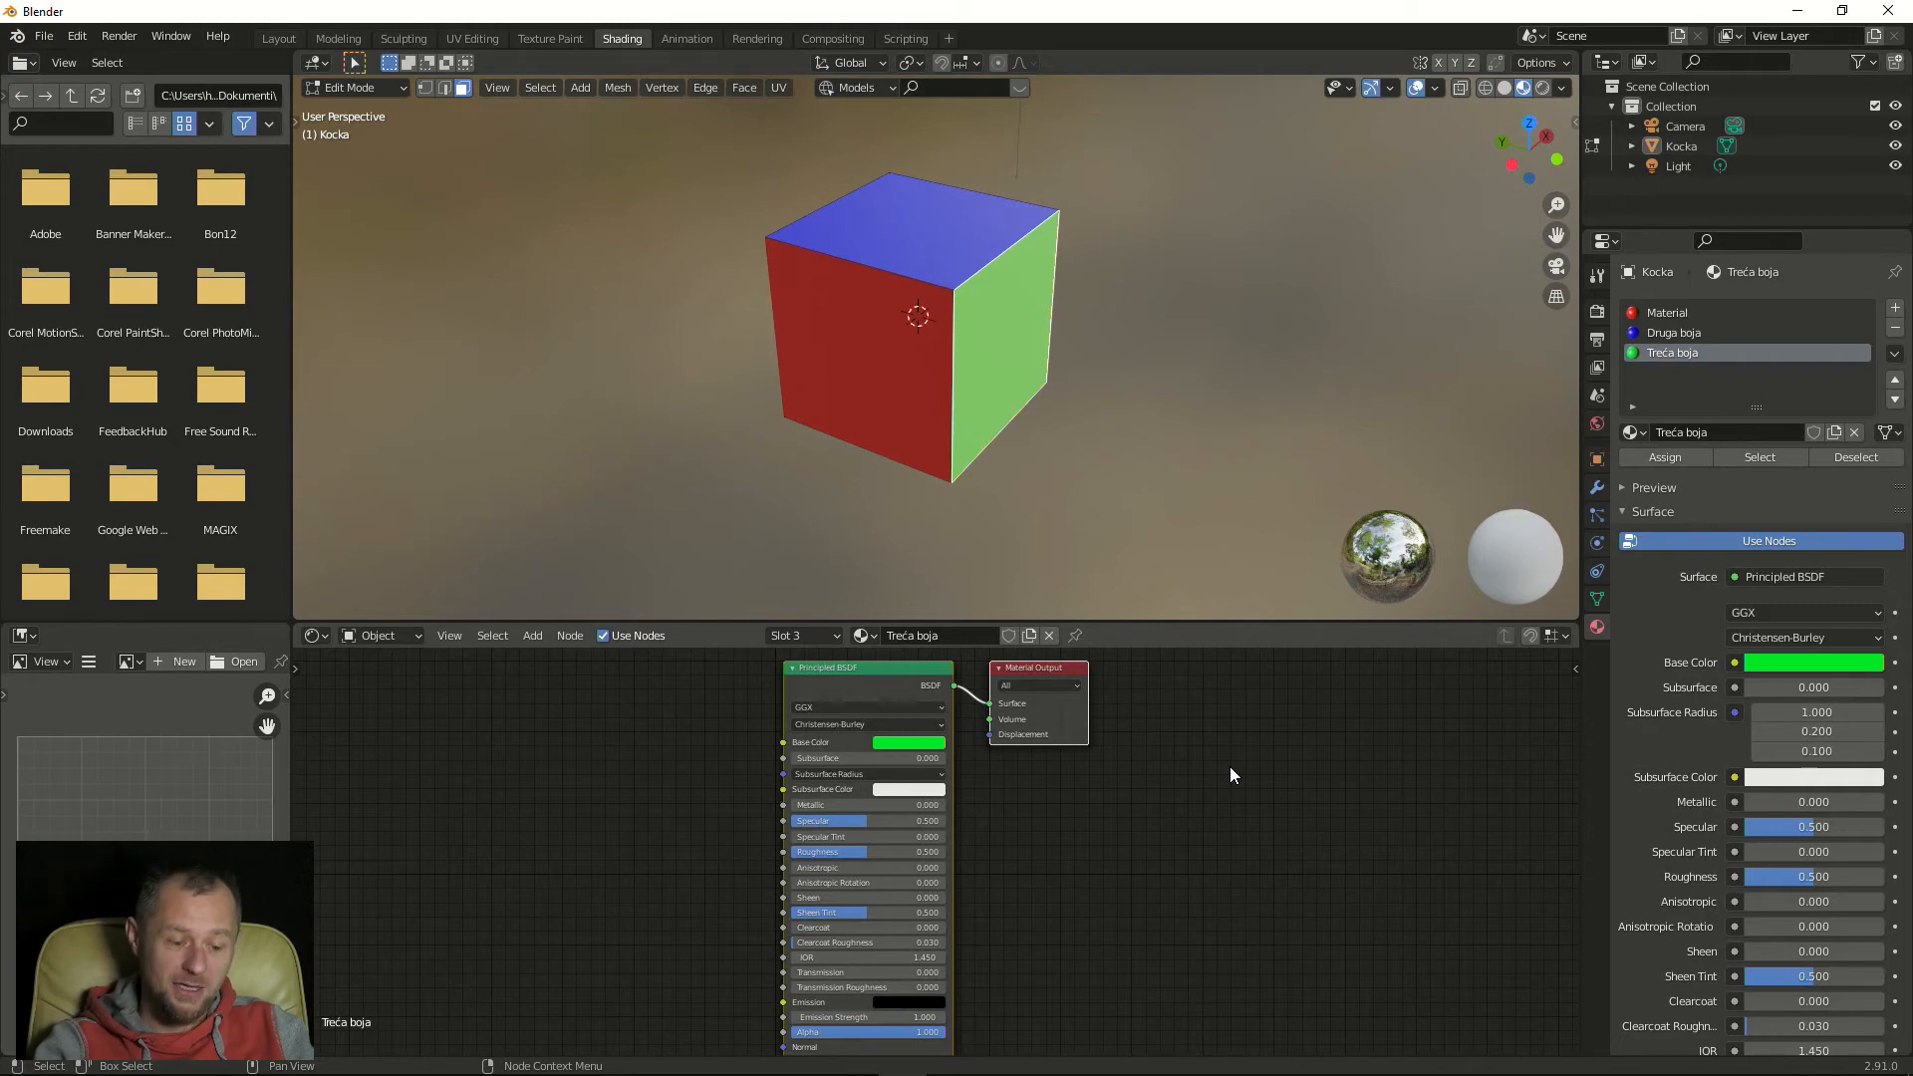
{"action": "middle_click_drag", "start_coordinate": [1229, 775], "coordinate": [1174, 795]}
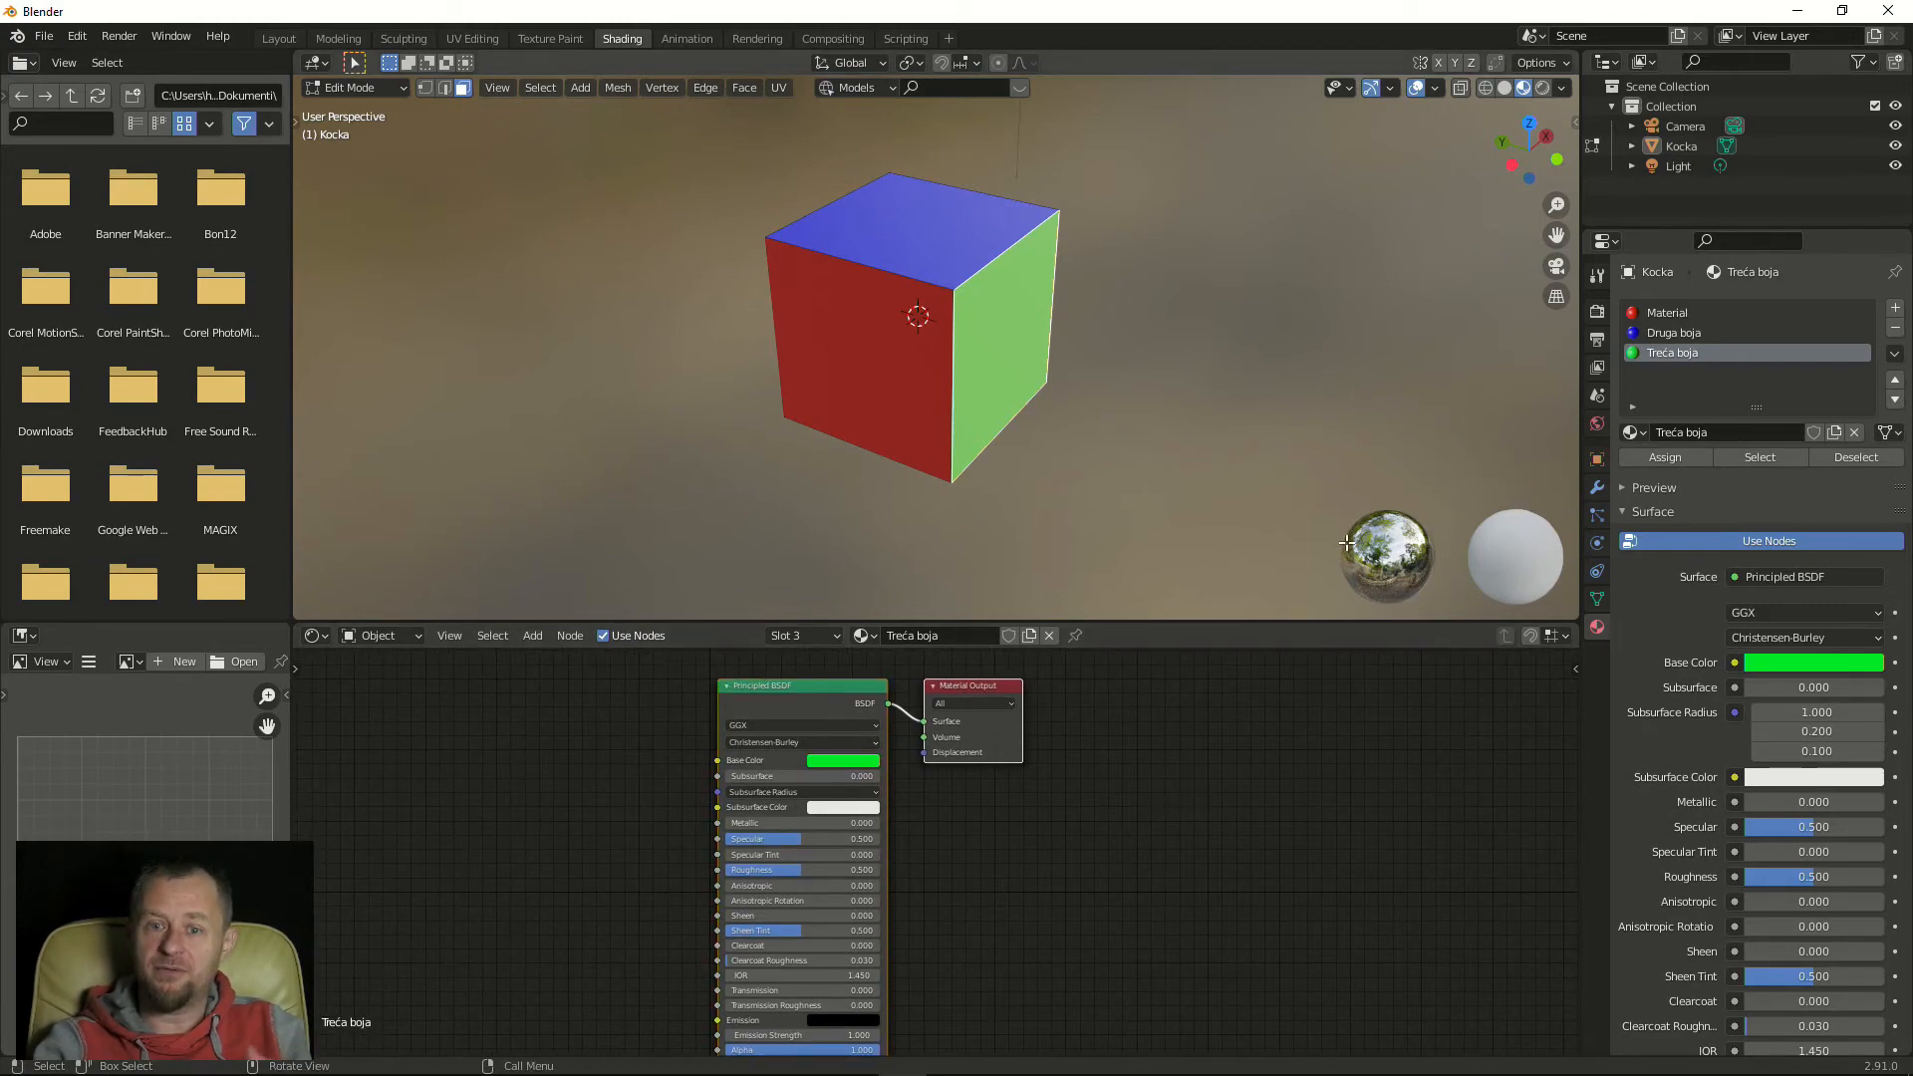
{"action": "middle_click_drag", "start_coordinate": [1183, 379], "coordinate": [1073, 373]}
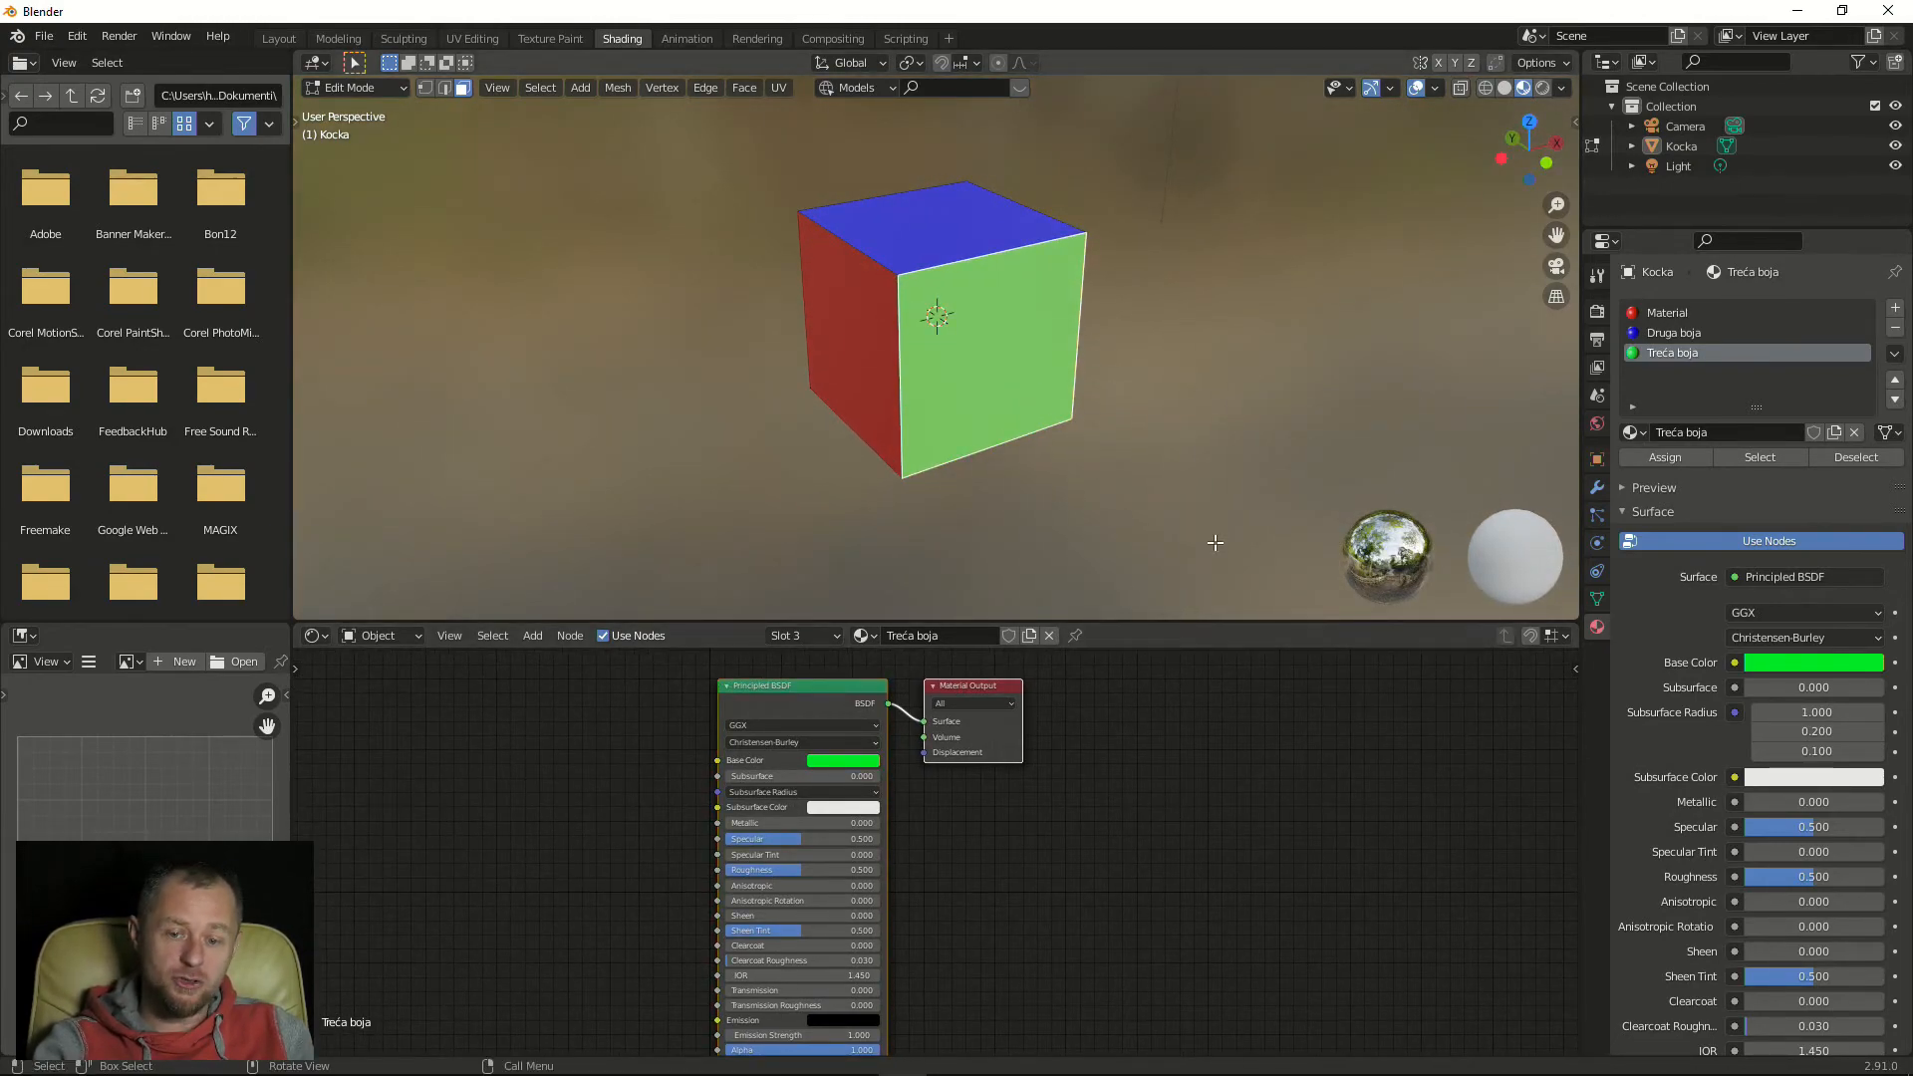
Switch the Outliner's display mode to Blender File and expand its Materials category
{"action": "left_click", "coordinate": [1652, 60]}
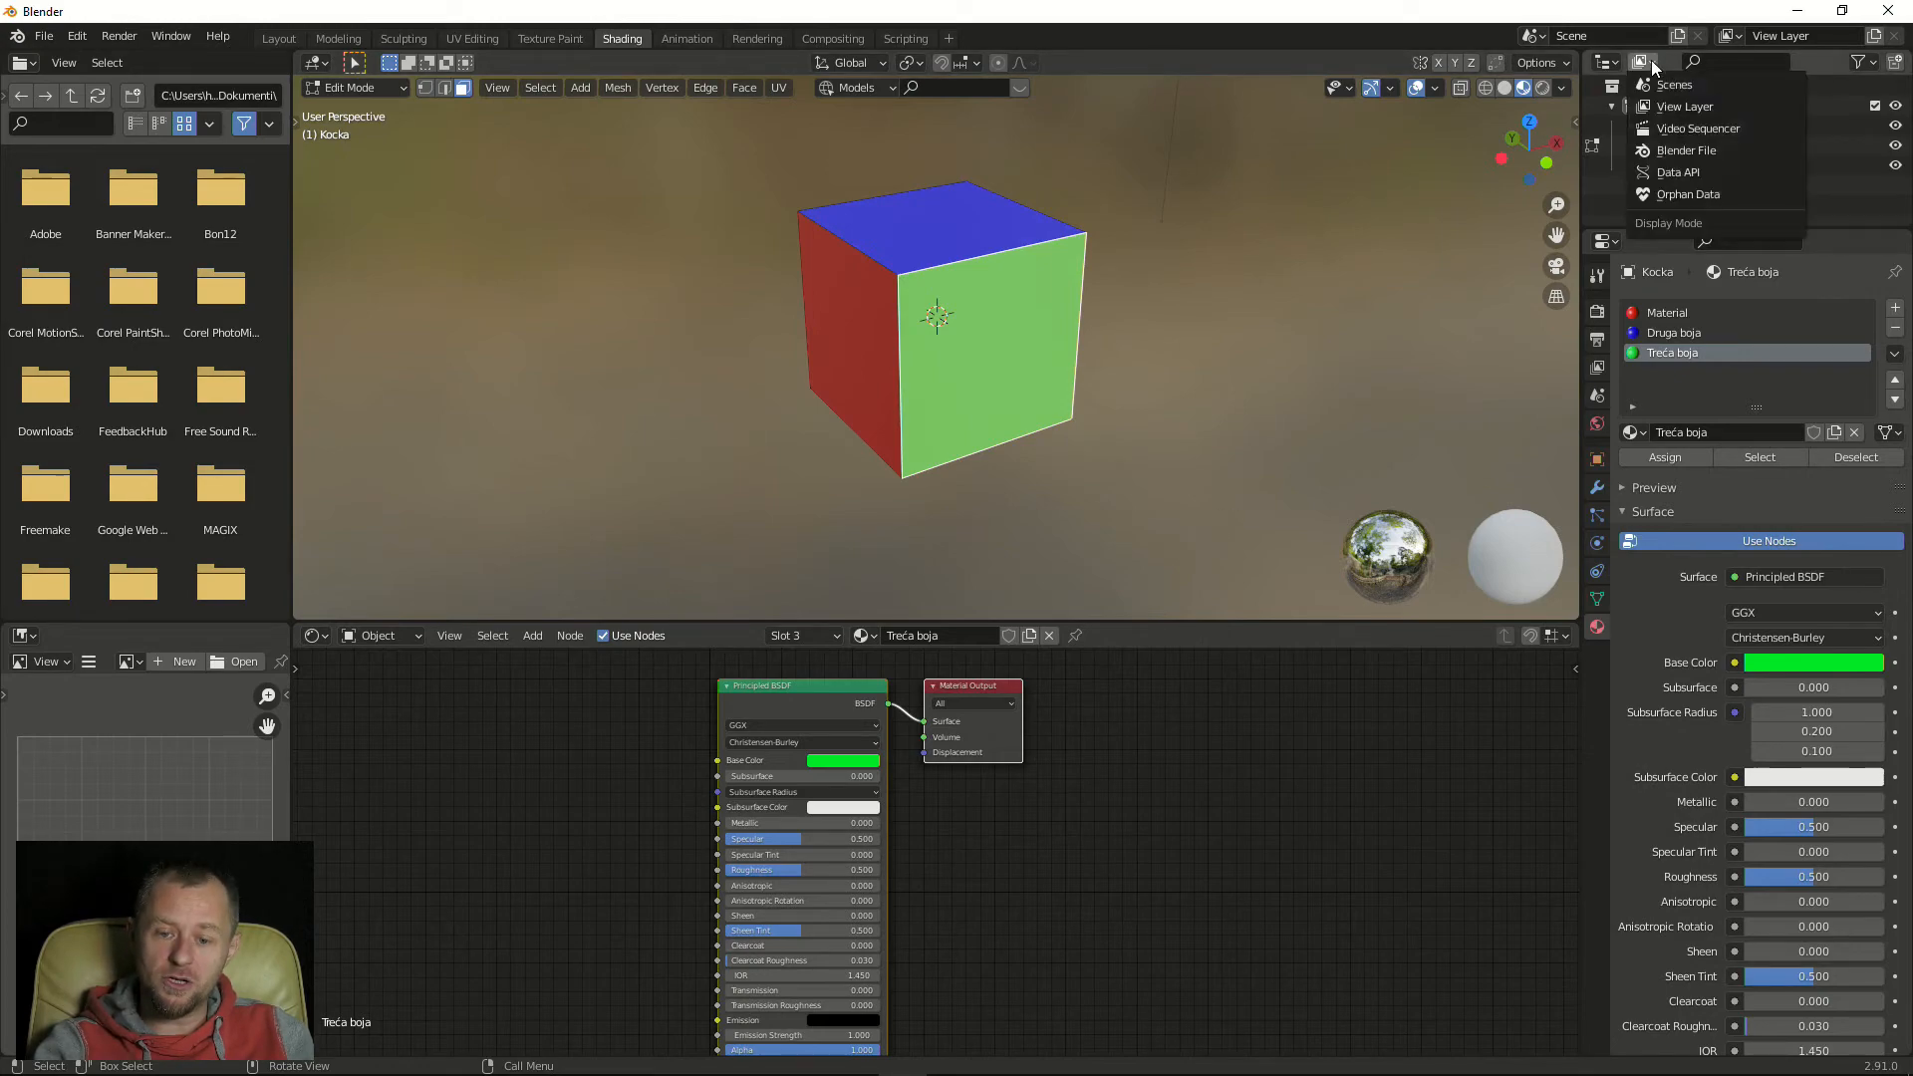
{"action": "left_click", "coordinate": [1671, 152]}
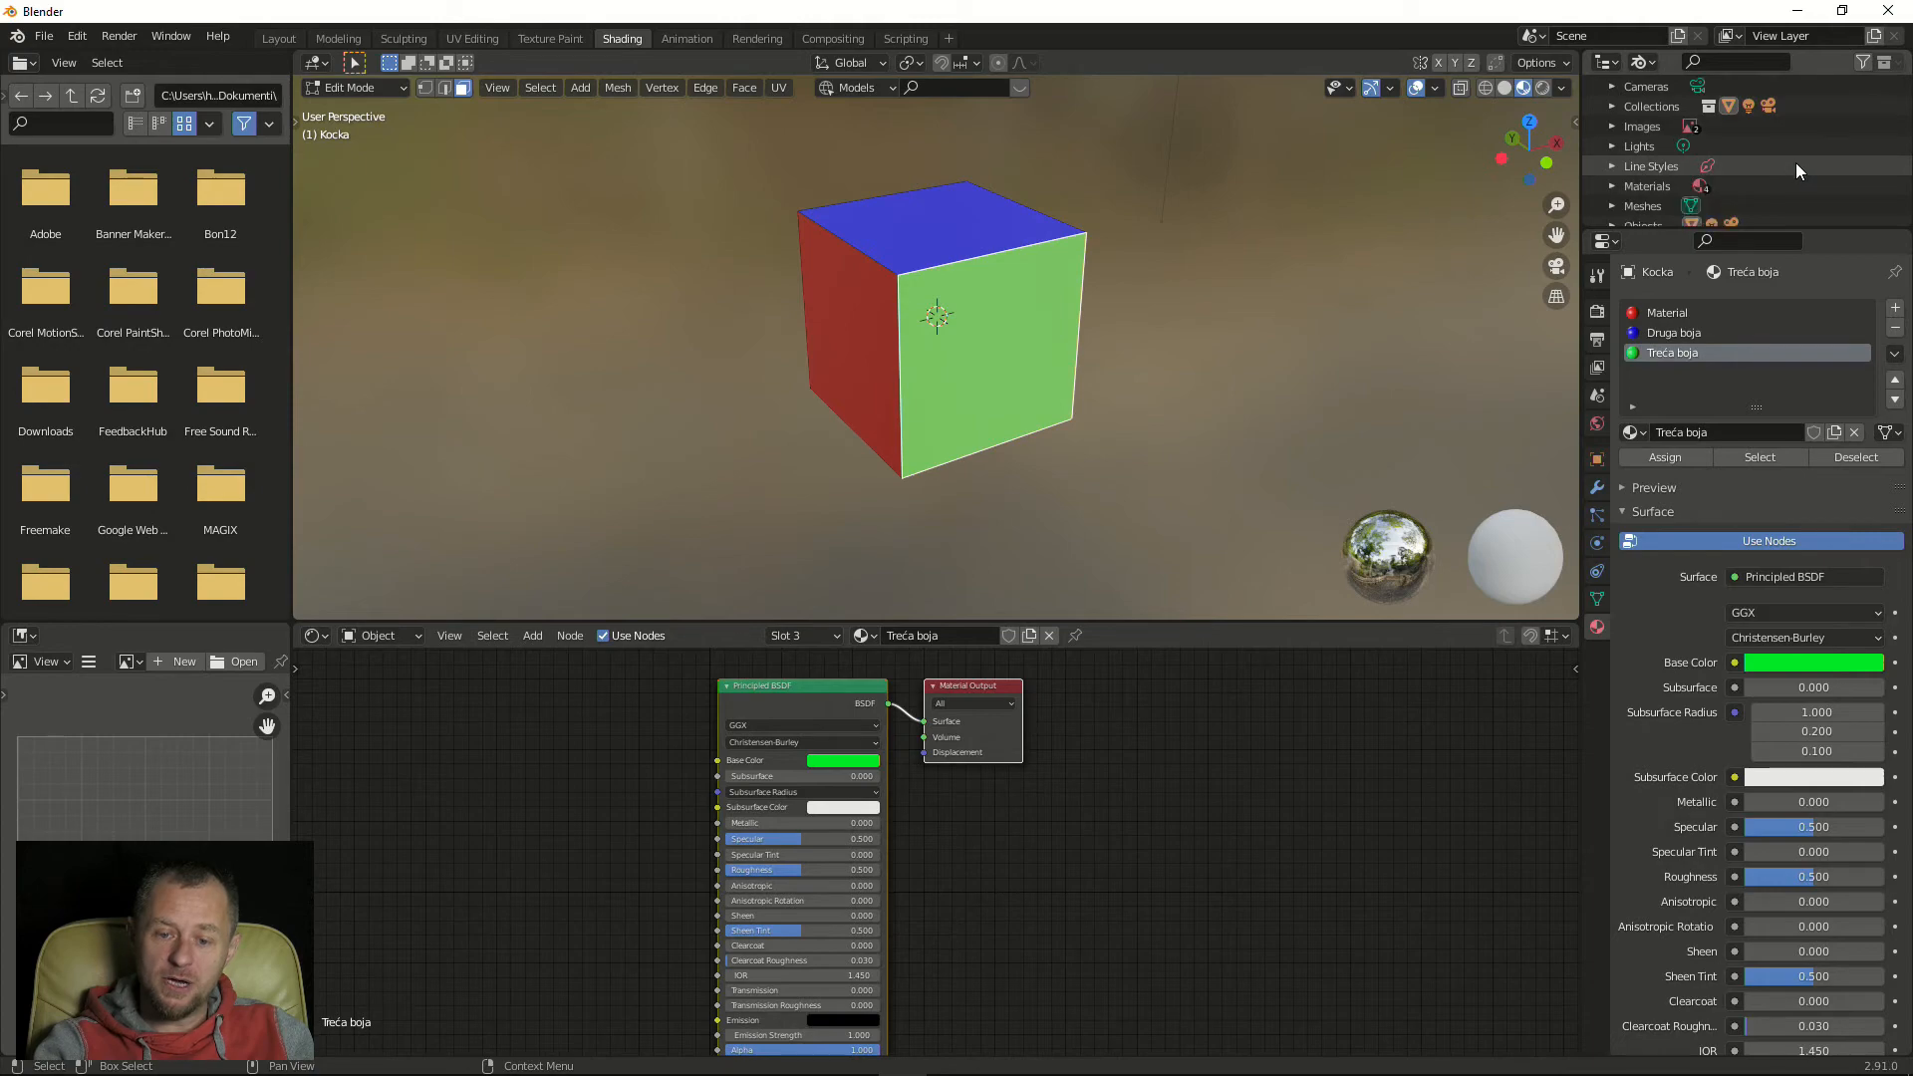
{"action": "left_click", "coordinate": [1610, 185]}
{"action": "scroll", "coordinate": [1745, 147], "scroll_direction": "down", "scroll_amount": 2}
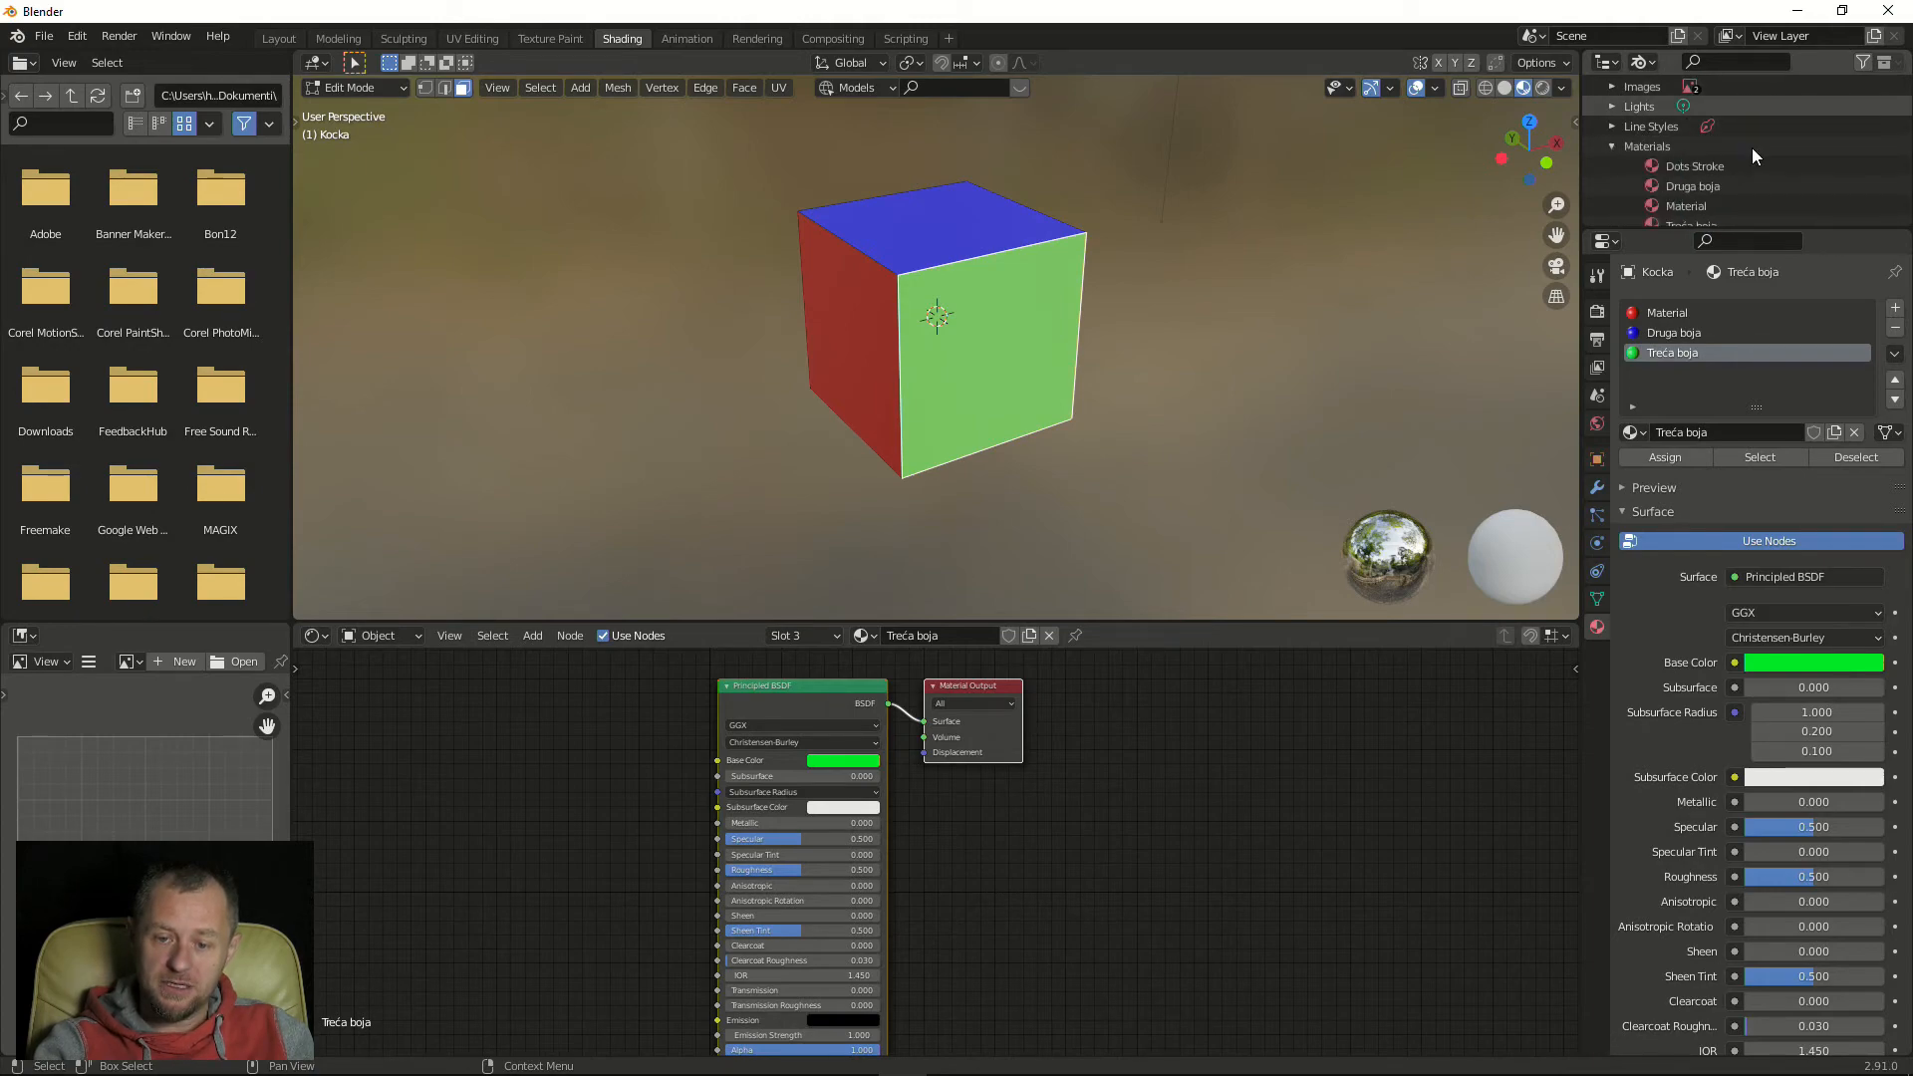
{"action": "scroll", "coordinate": [1751, 148], "scroll_direction": "down", "scroll_amount": 2}
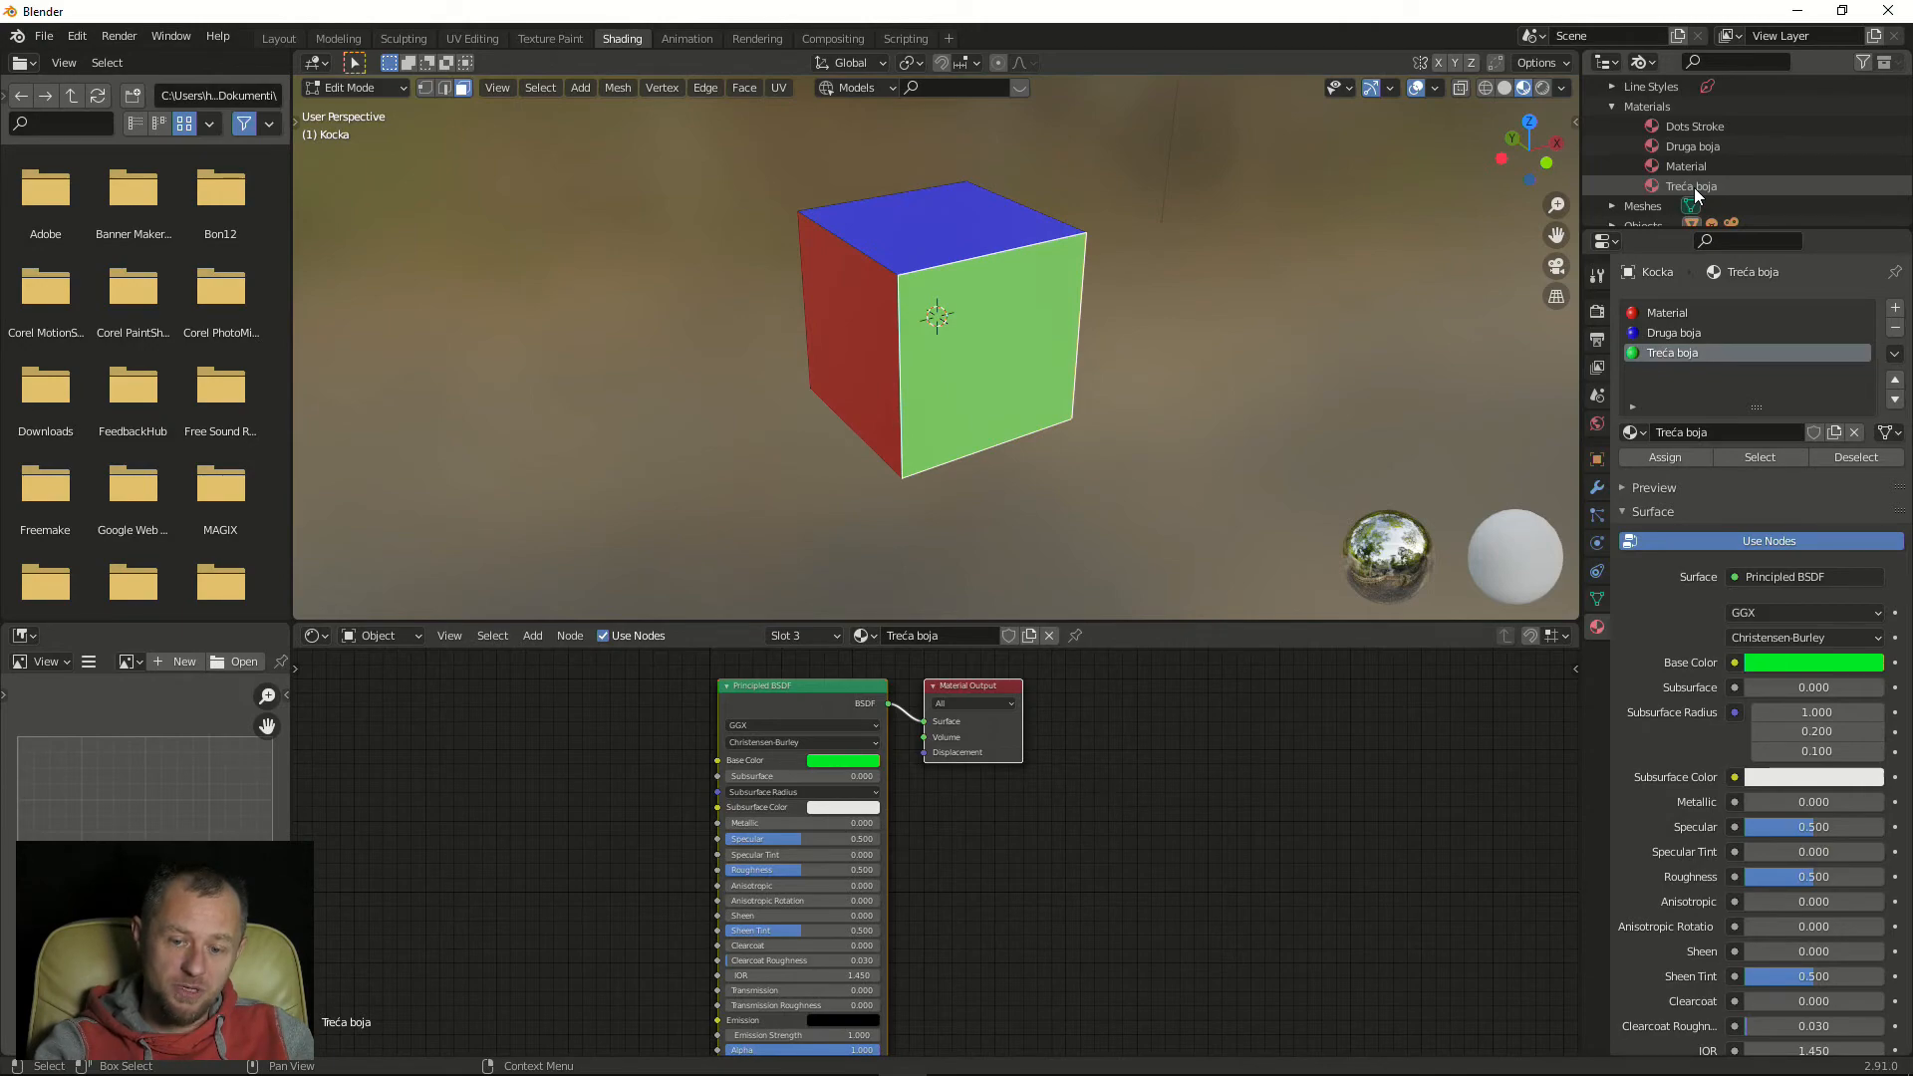
Delete the Treća boja material from the file's data and check the list of remaining materials
{"action": "key", "text": "Delete"}
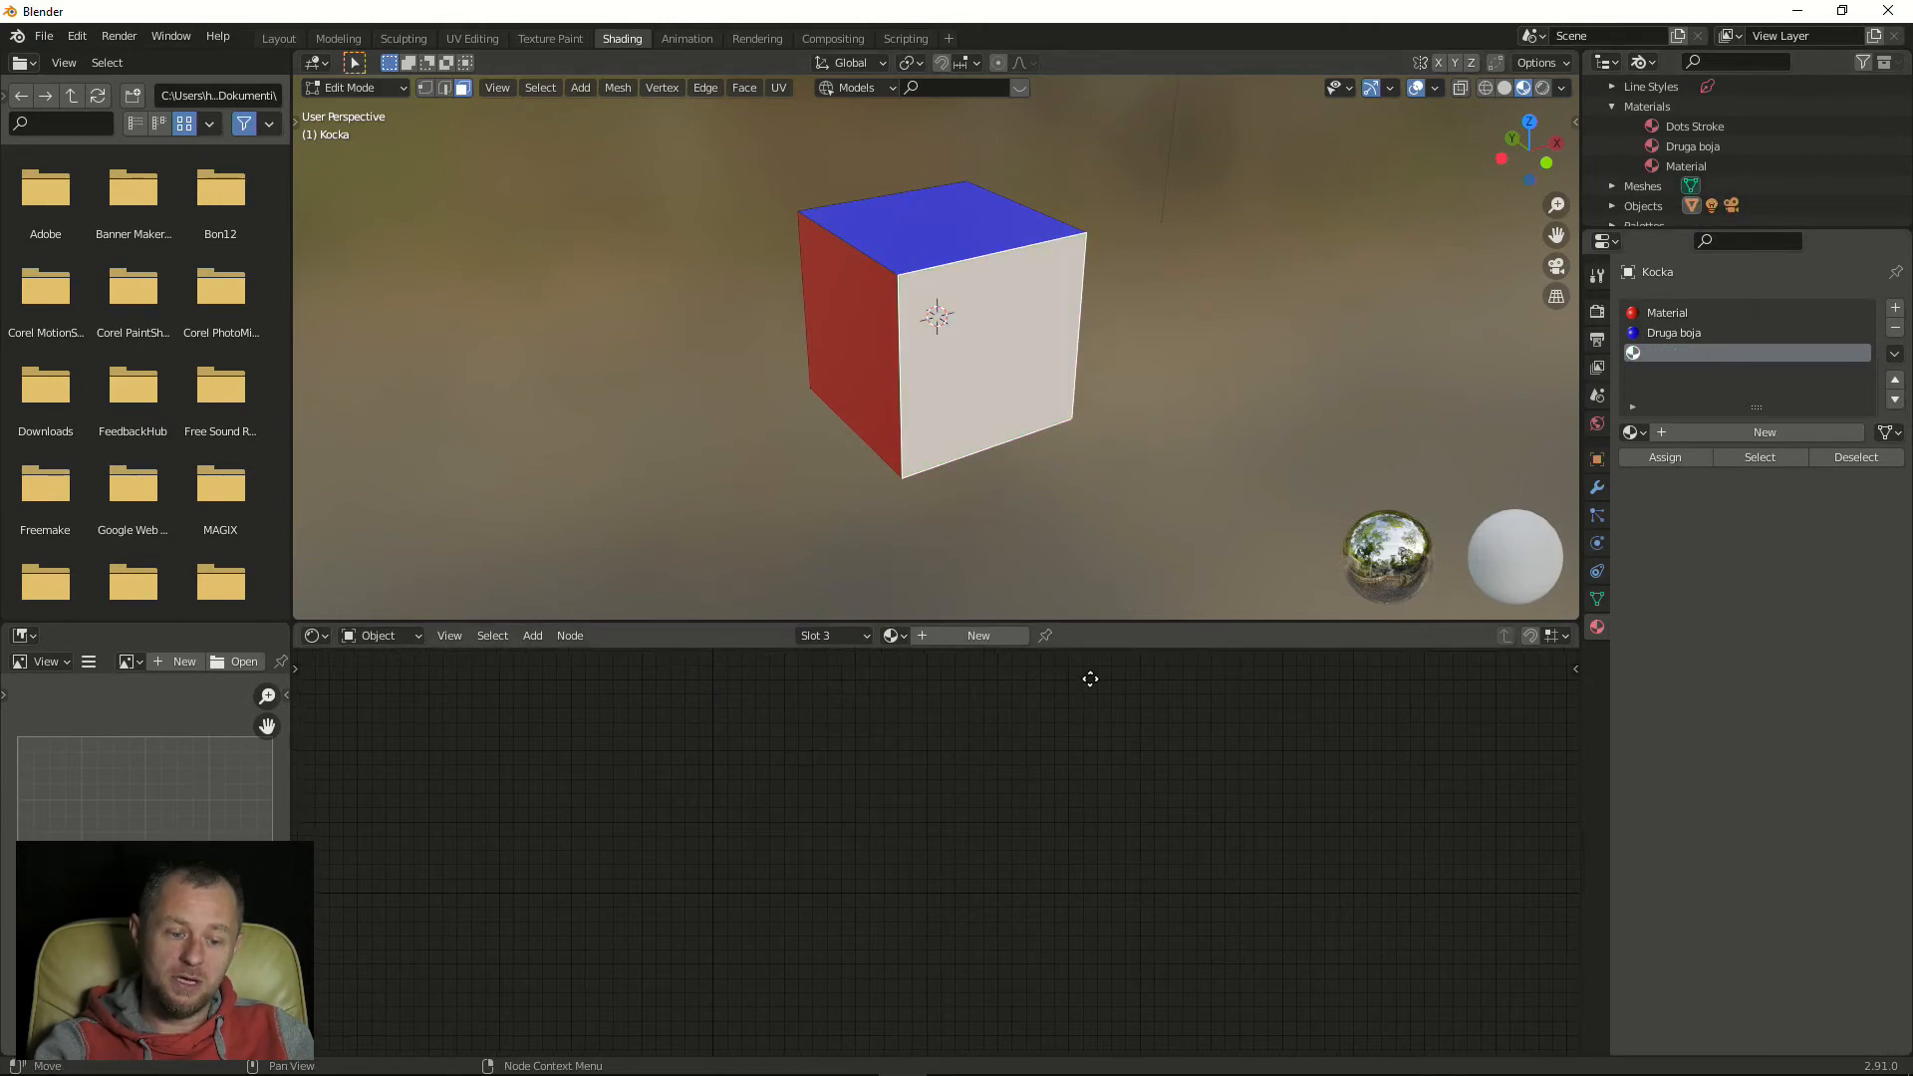
{"action": "middle_click_drag", "start_coordinate": [1182, 568], "coordinate": [1269, 355]}
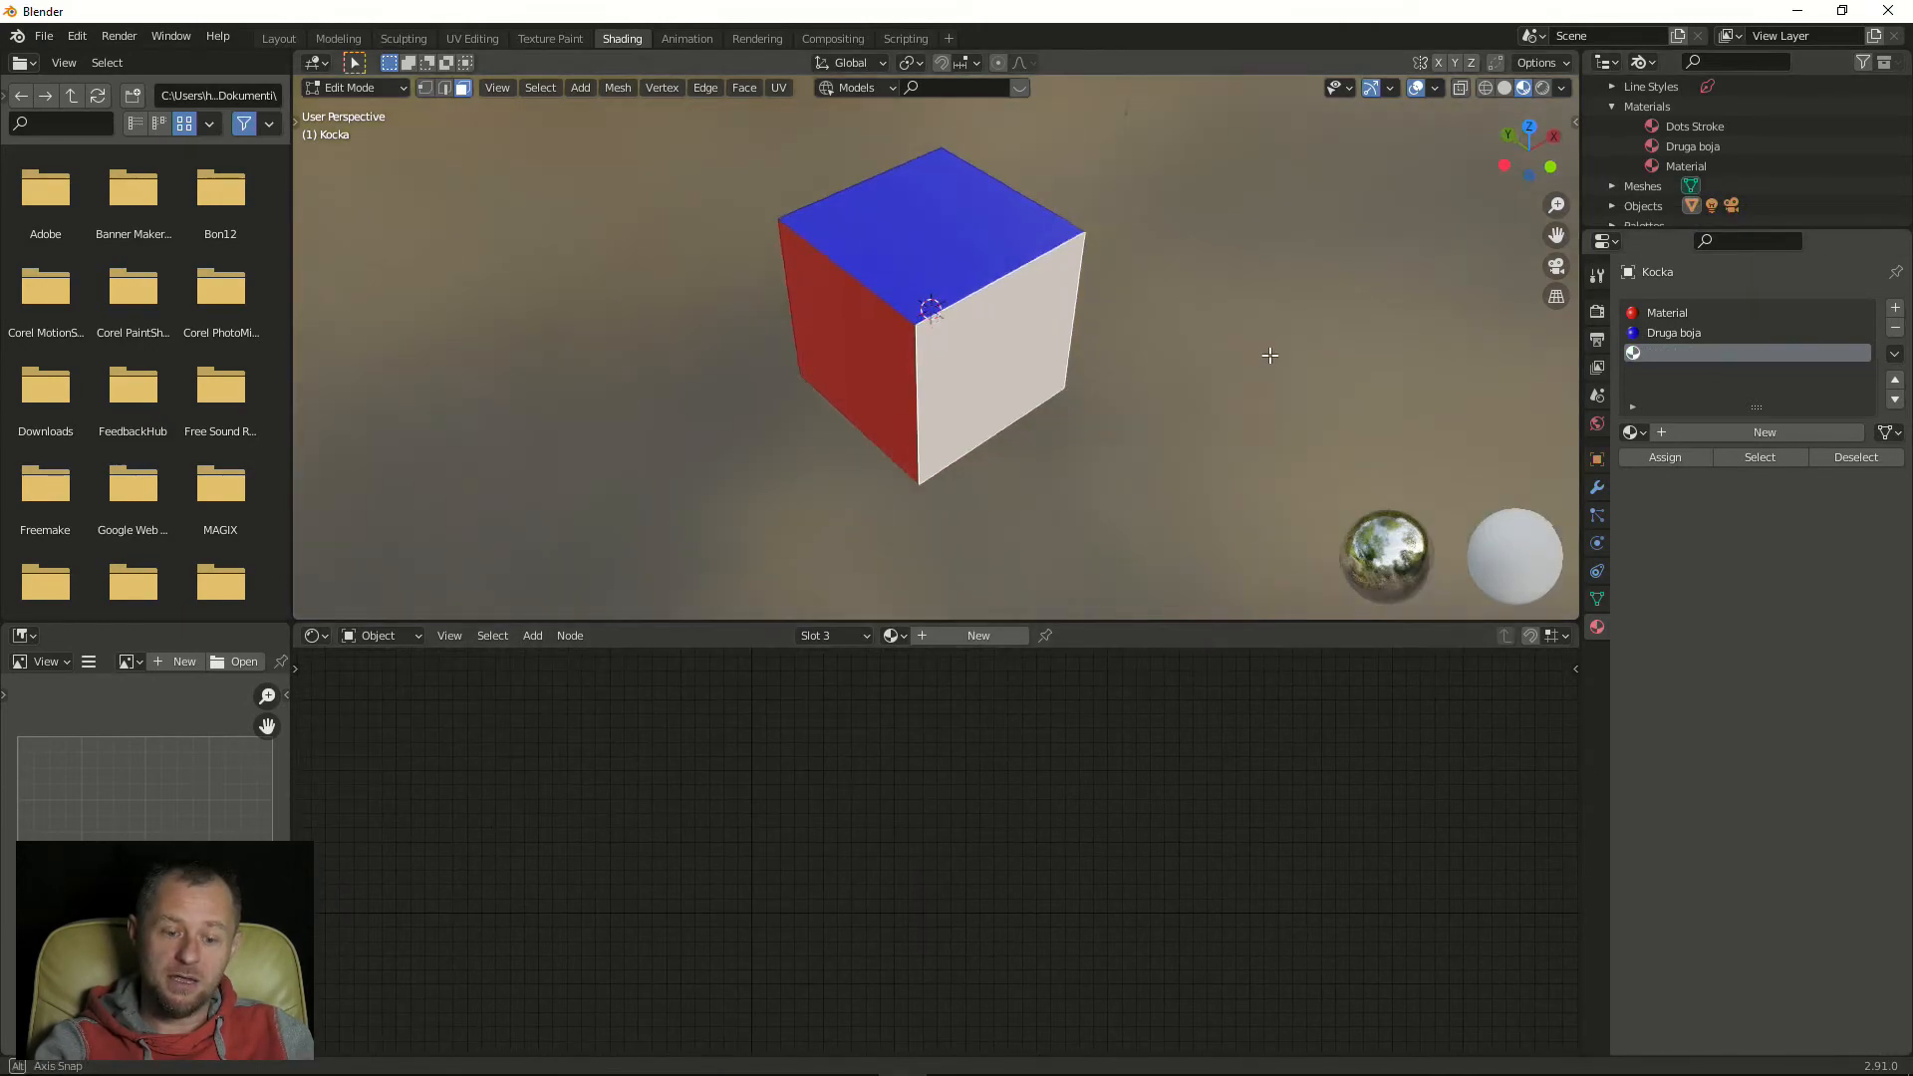
{"action": "left_click", "coordinate": [894, 635]}
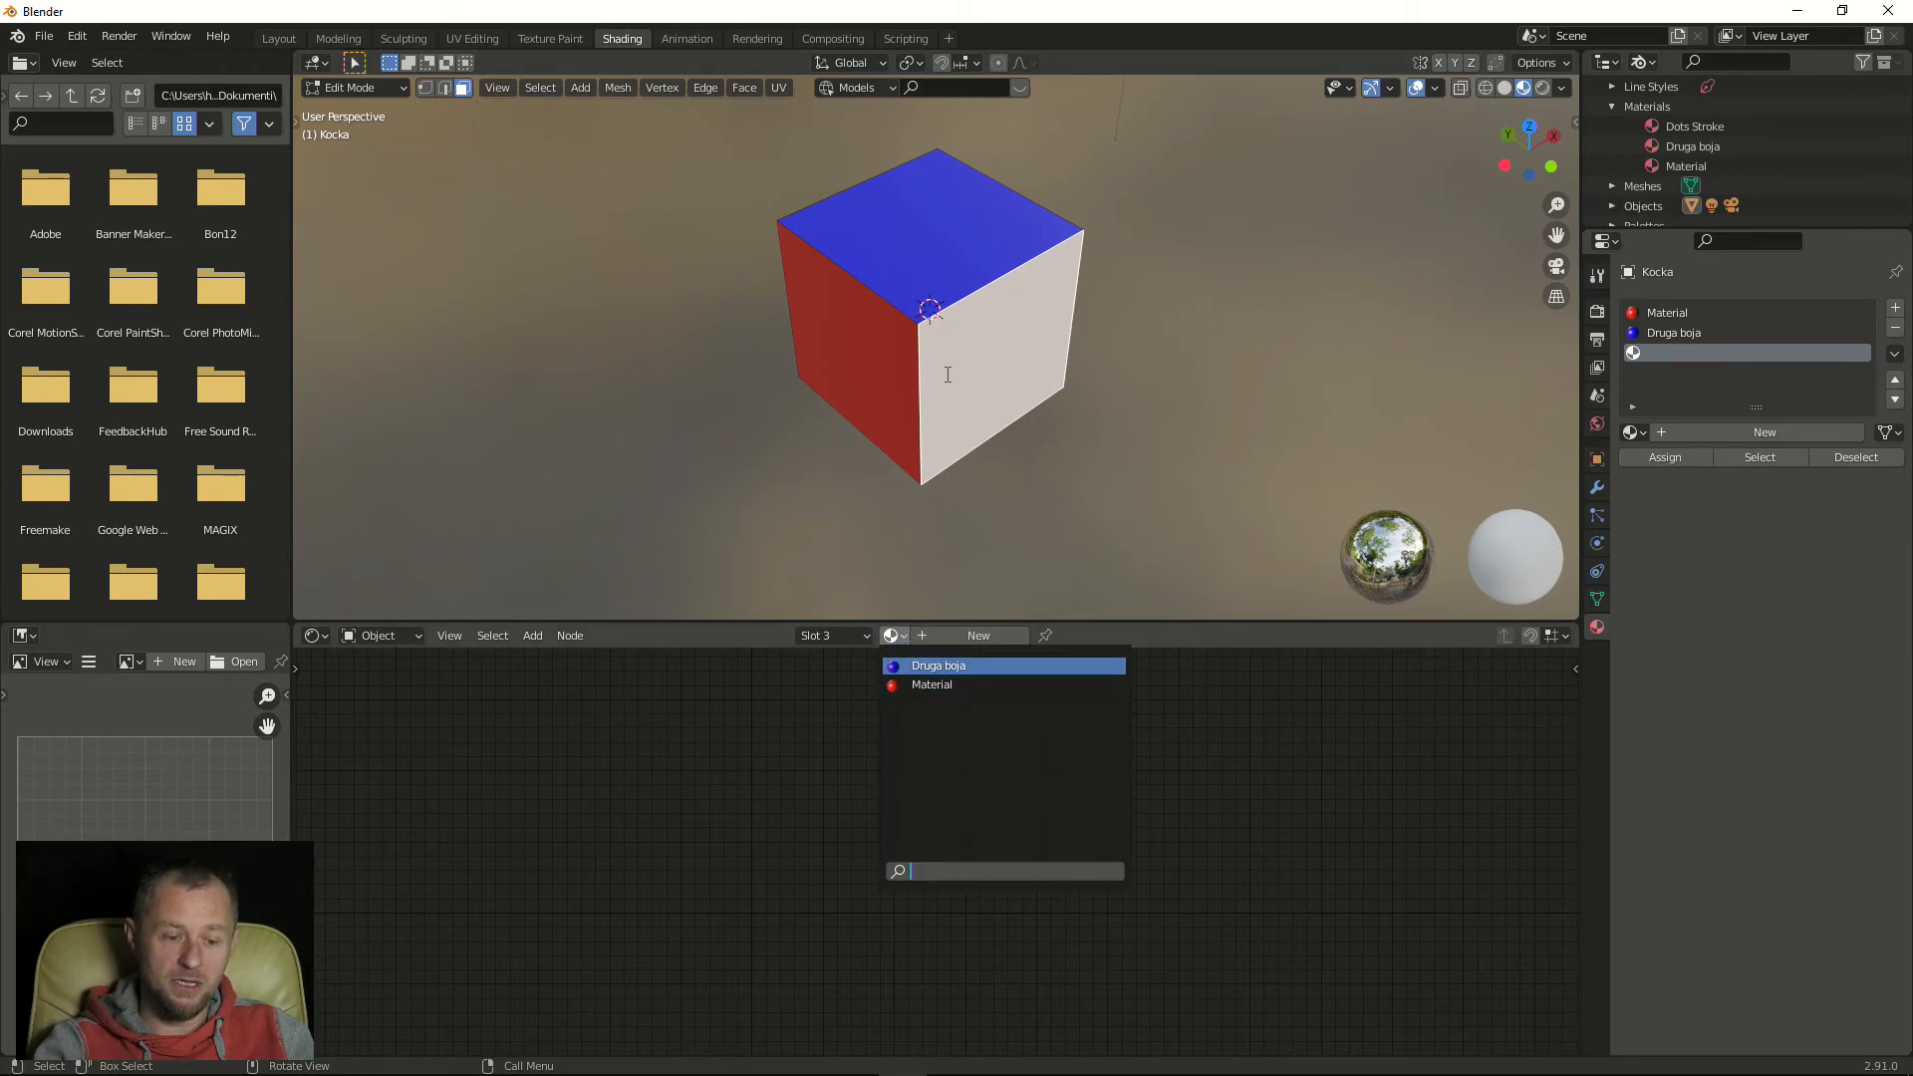
{"action": "middle_click_drag", "start_coordinate": [1349, 414], "coordinate": [1207, 399]}
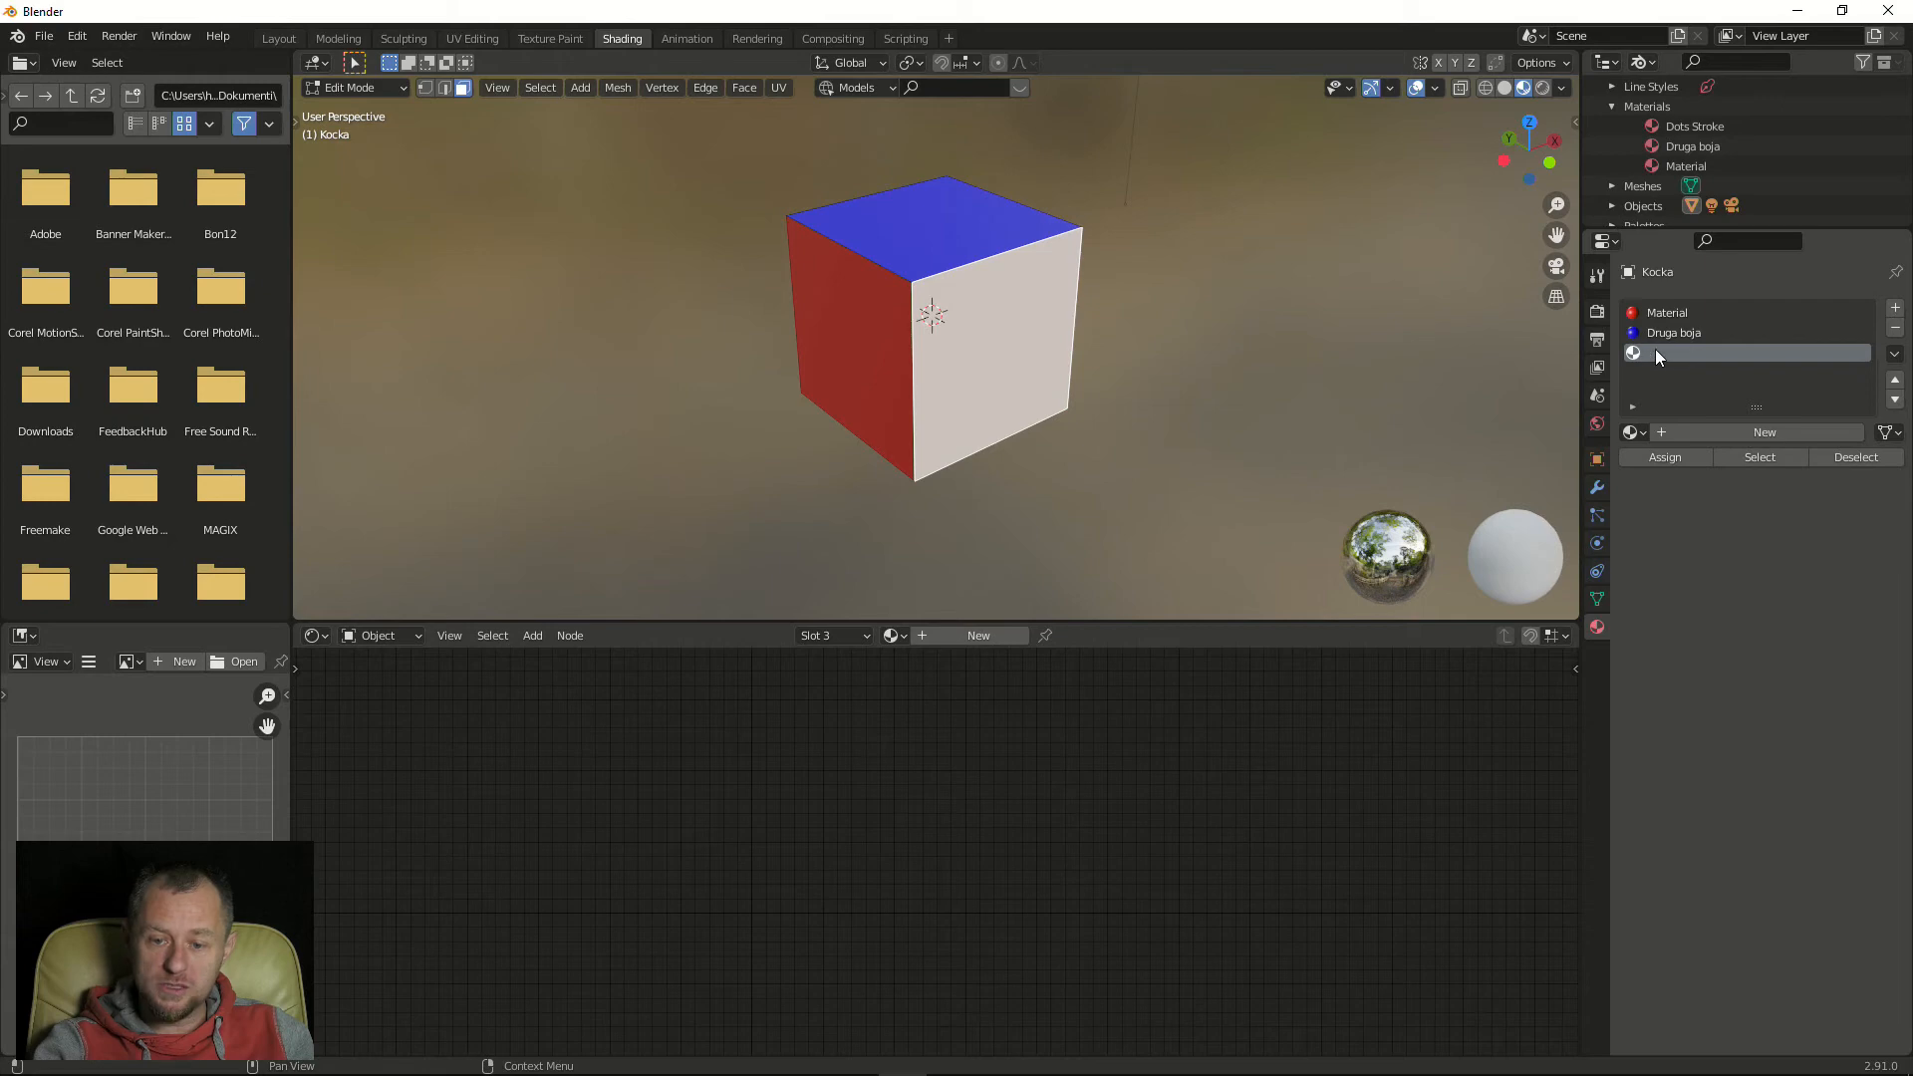
Return to Object Mode and remove the empty third material slot from the cube
{"action": "left_click", "coordinate": [1896, 330]}
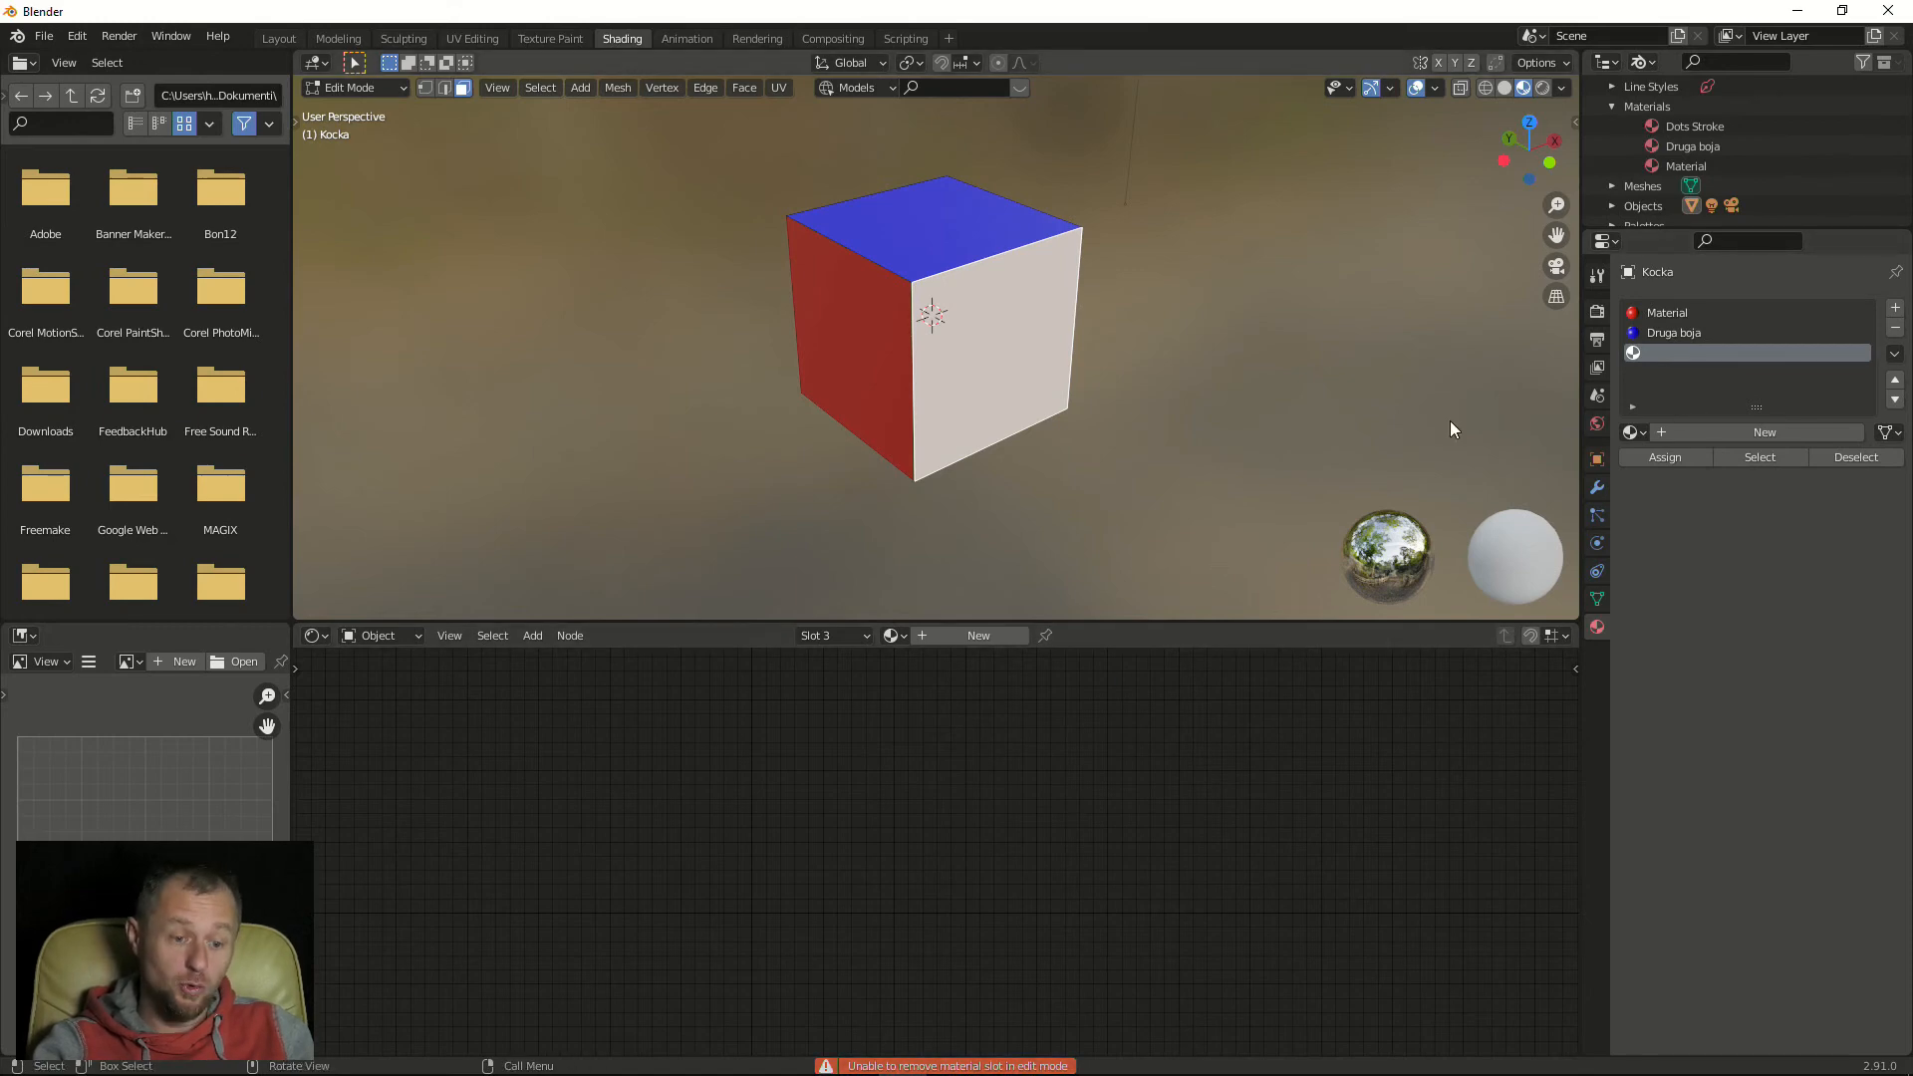
{"action": "key", "text": "Tab"}
{"action": "left_click", "coordinate": [1896, 330]}
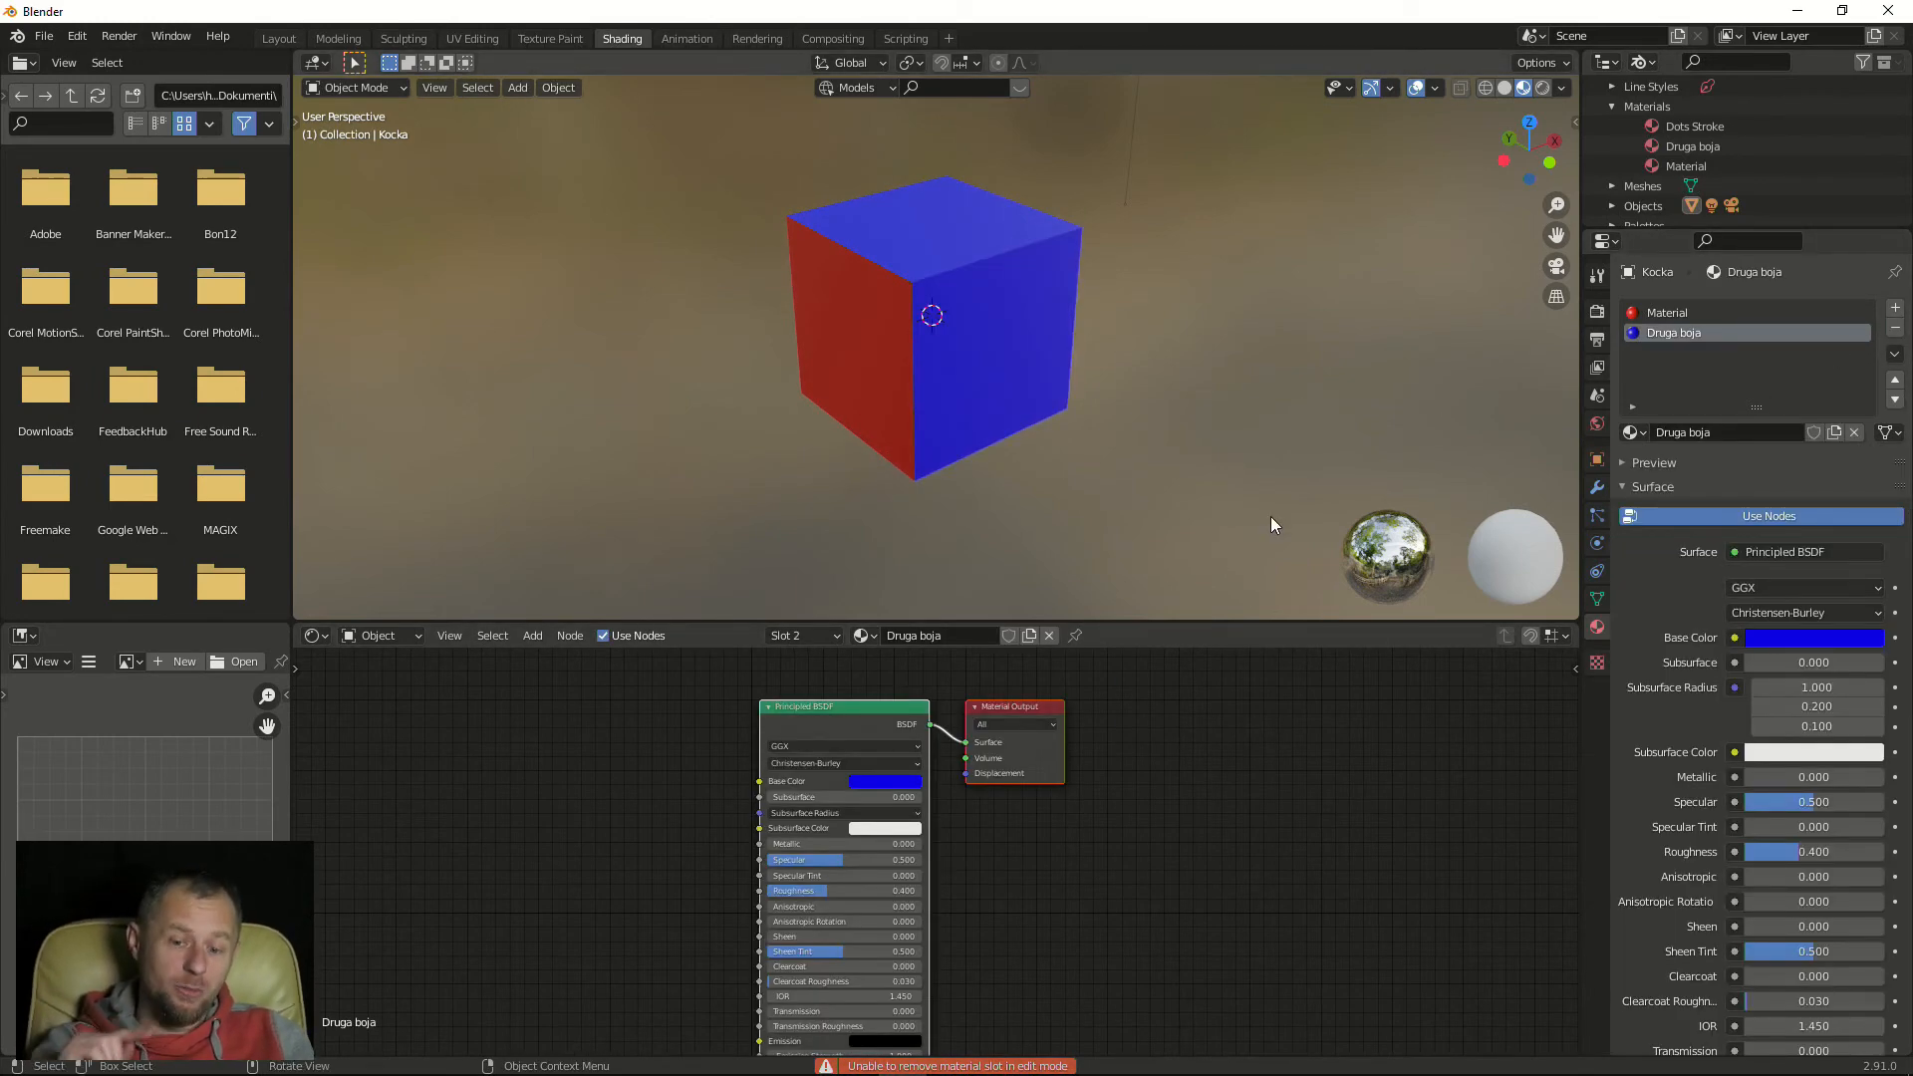
Remove the Druga boja material slot from the cube, keeping only the Material slot
{"action": "middle_click_drag", "start_coordinate": [1270, 516], "coordinate": [1253, 350]}
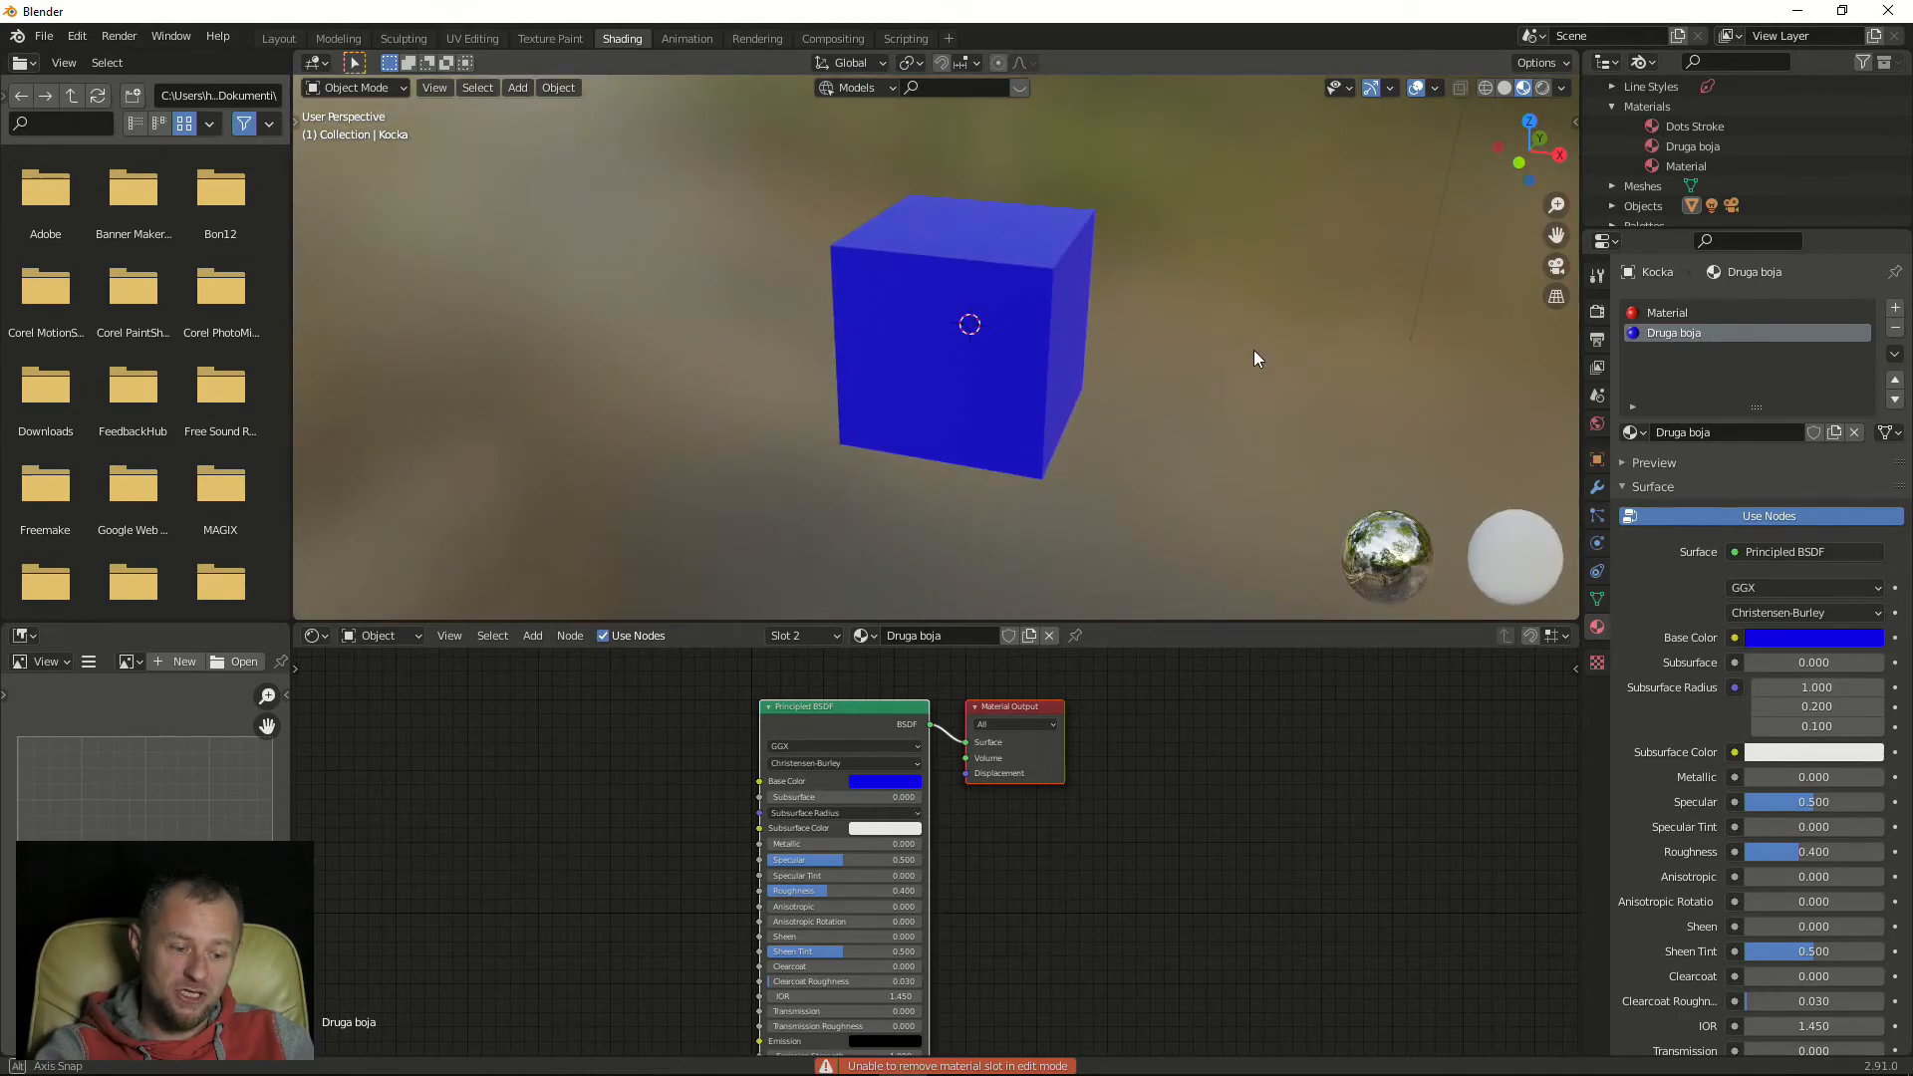
{"action": "left_click", "coordinate": [1896, 333]}
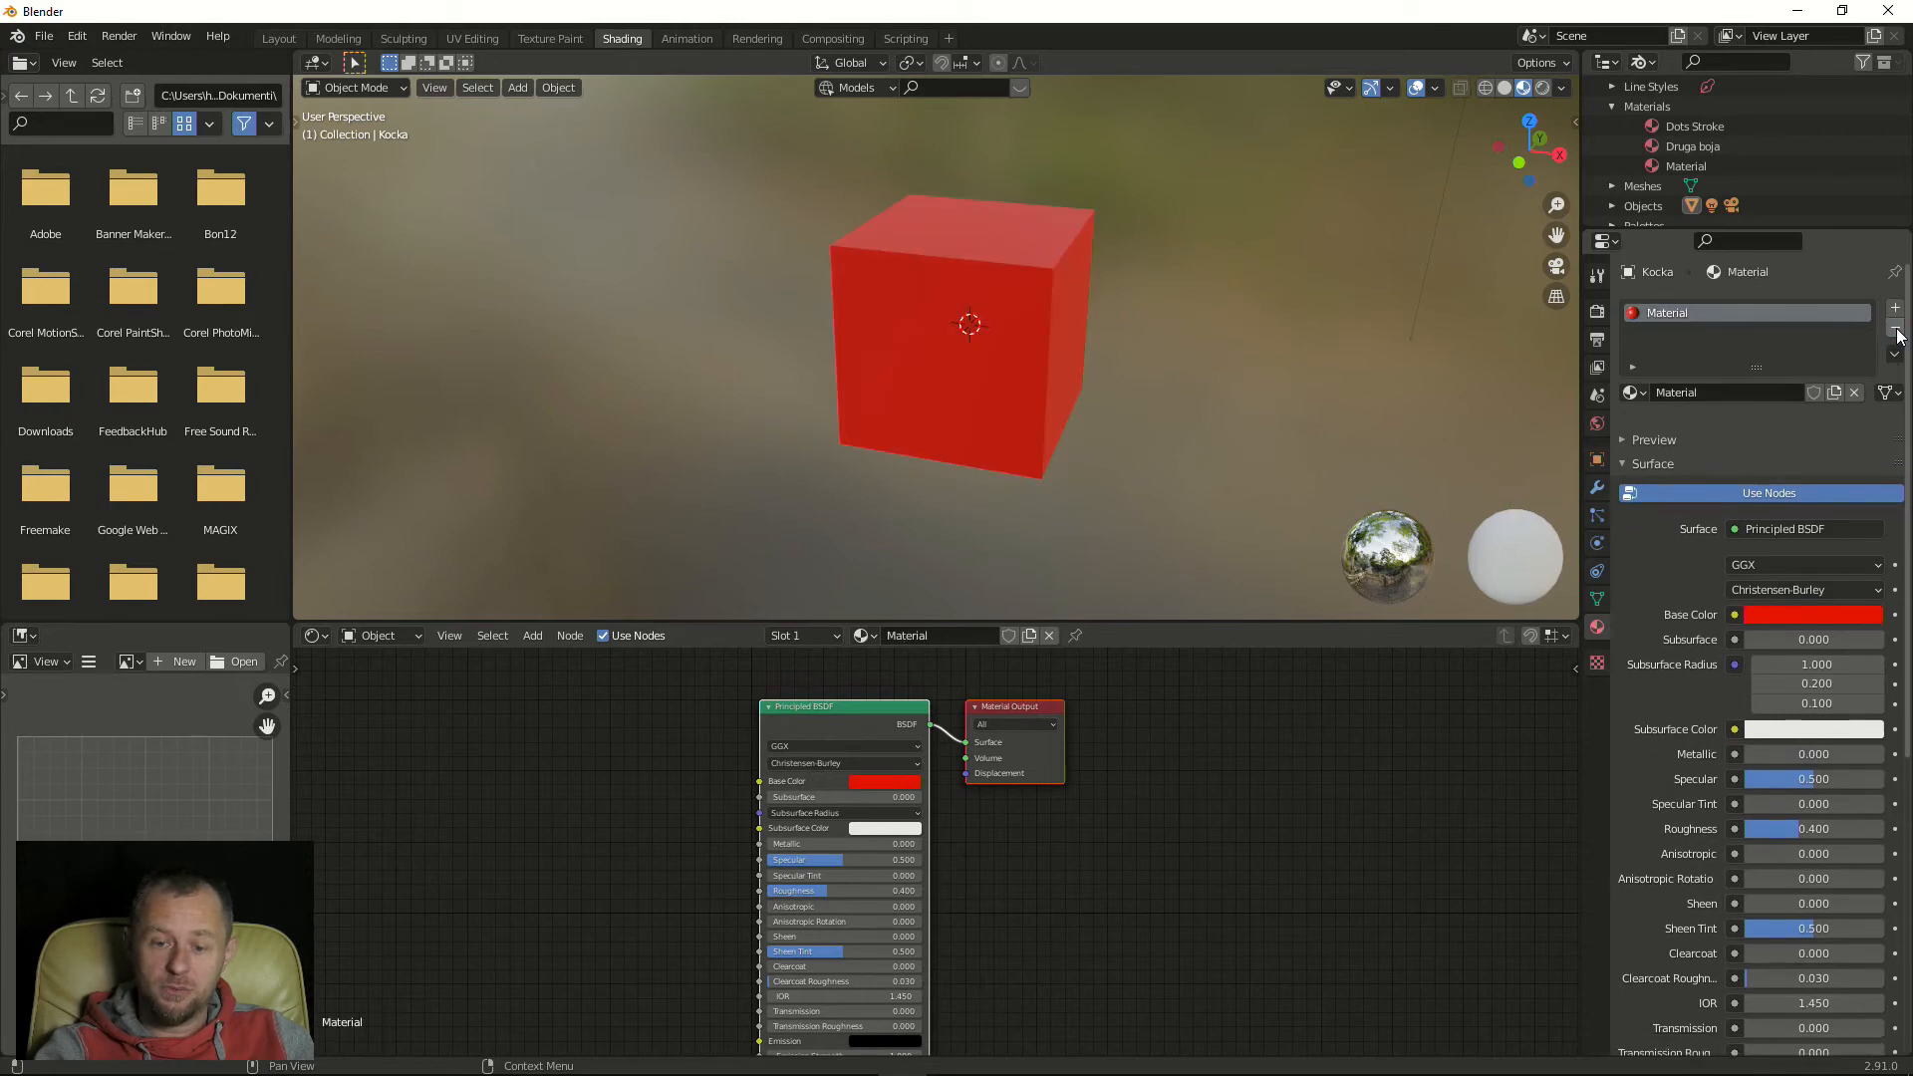
{"action": "scroll", "coordinate": [1217, 424], "scroll_direction": "up", "scroll_amount": 1}
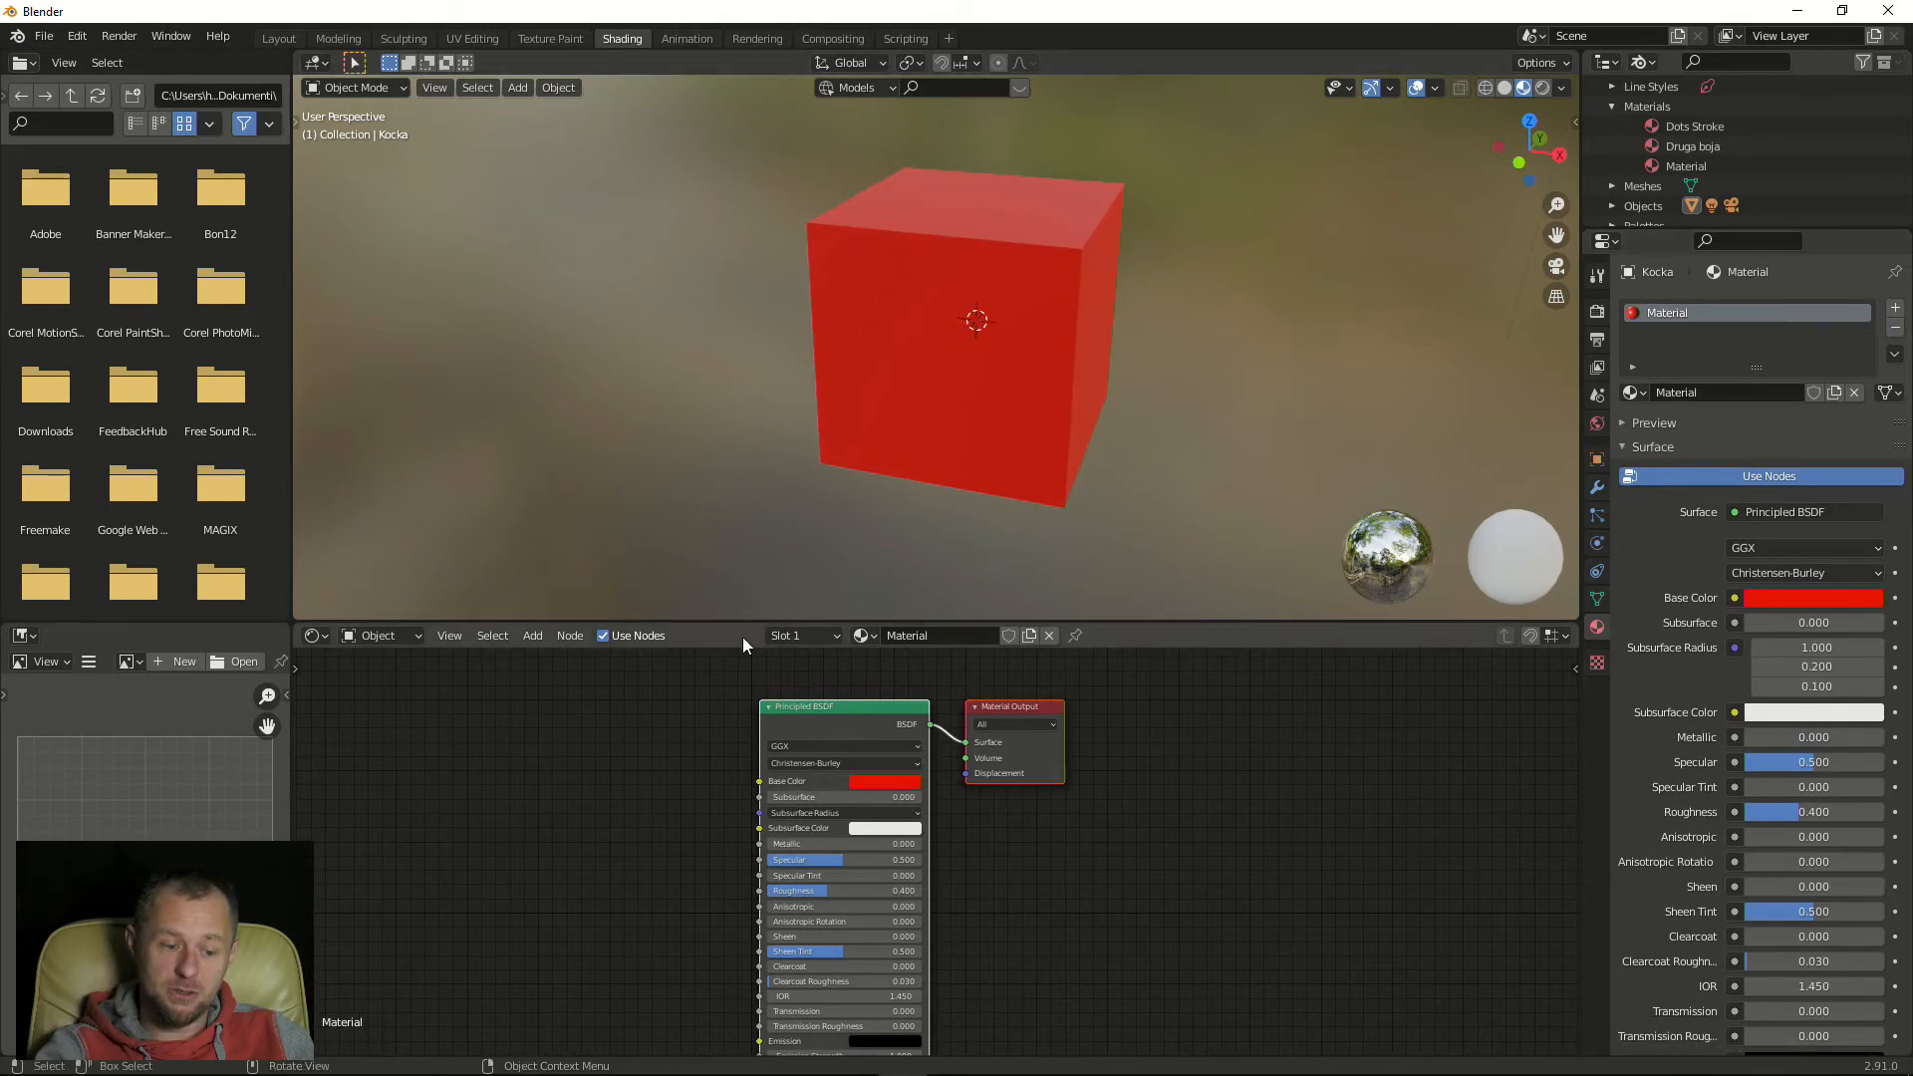
Check which materials are still stored, and delete the unused Druga boja material from the file's data
{"action": "left_click", "coordinate": [867, 636]}
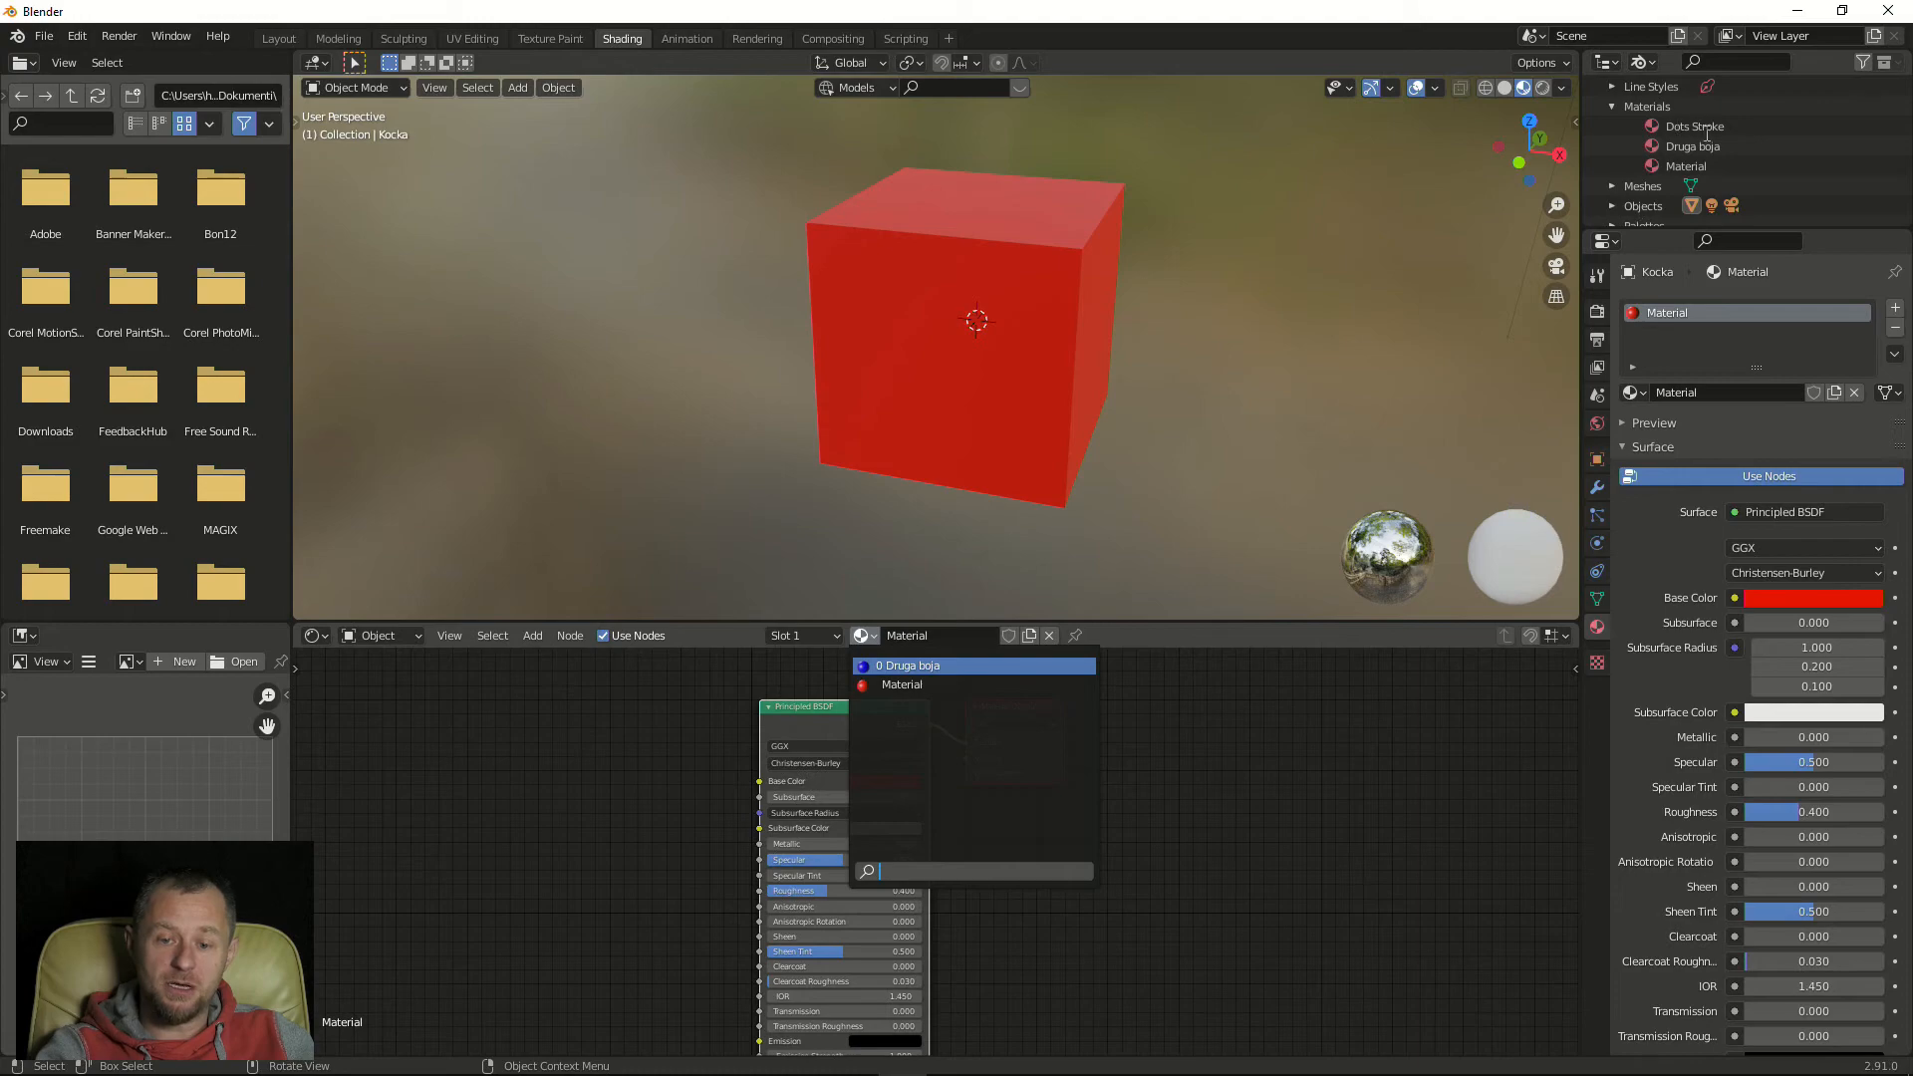
{"action": "right_click", "coordinate": [1716, 141]}
{"action": "left_click", "coordinate": [1614, 148]}
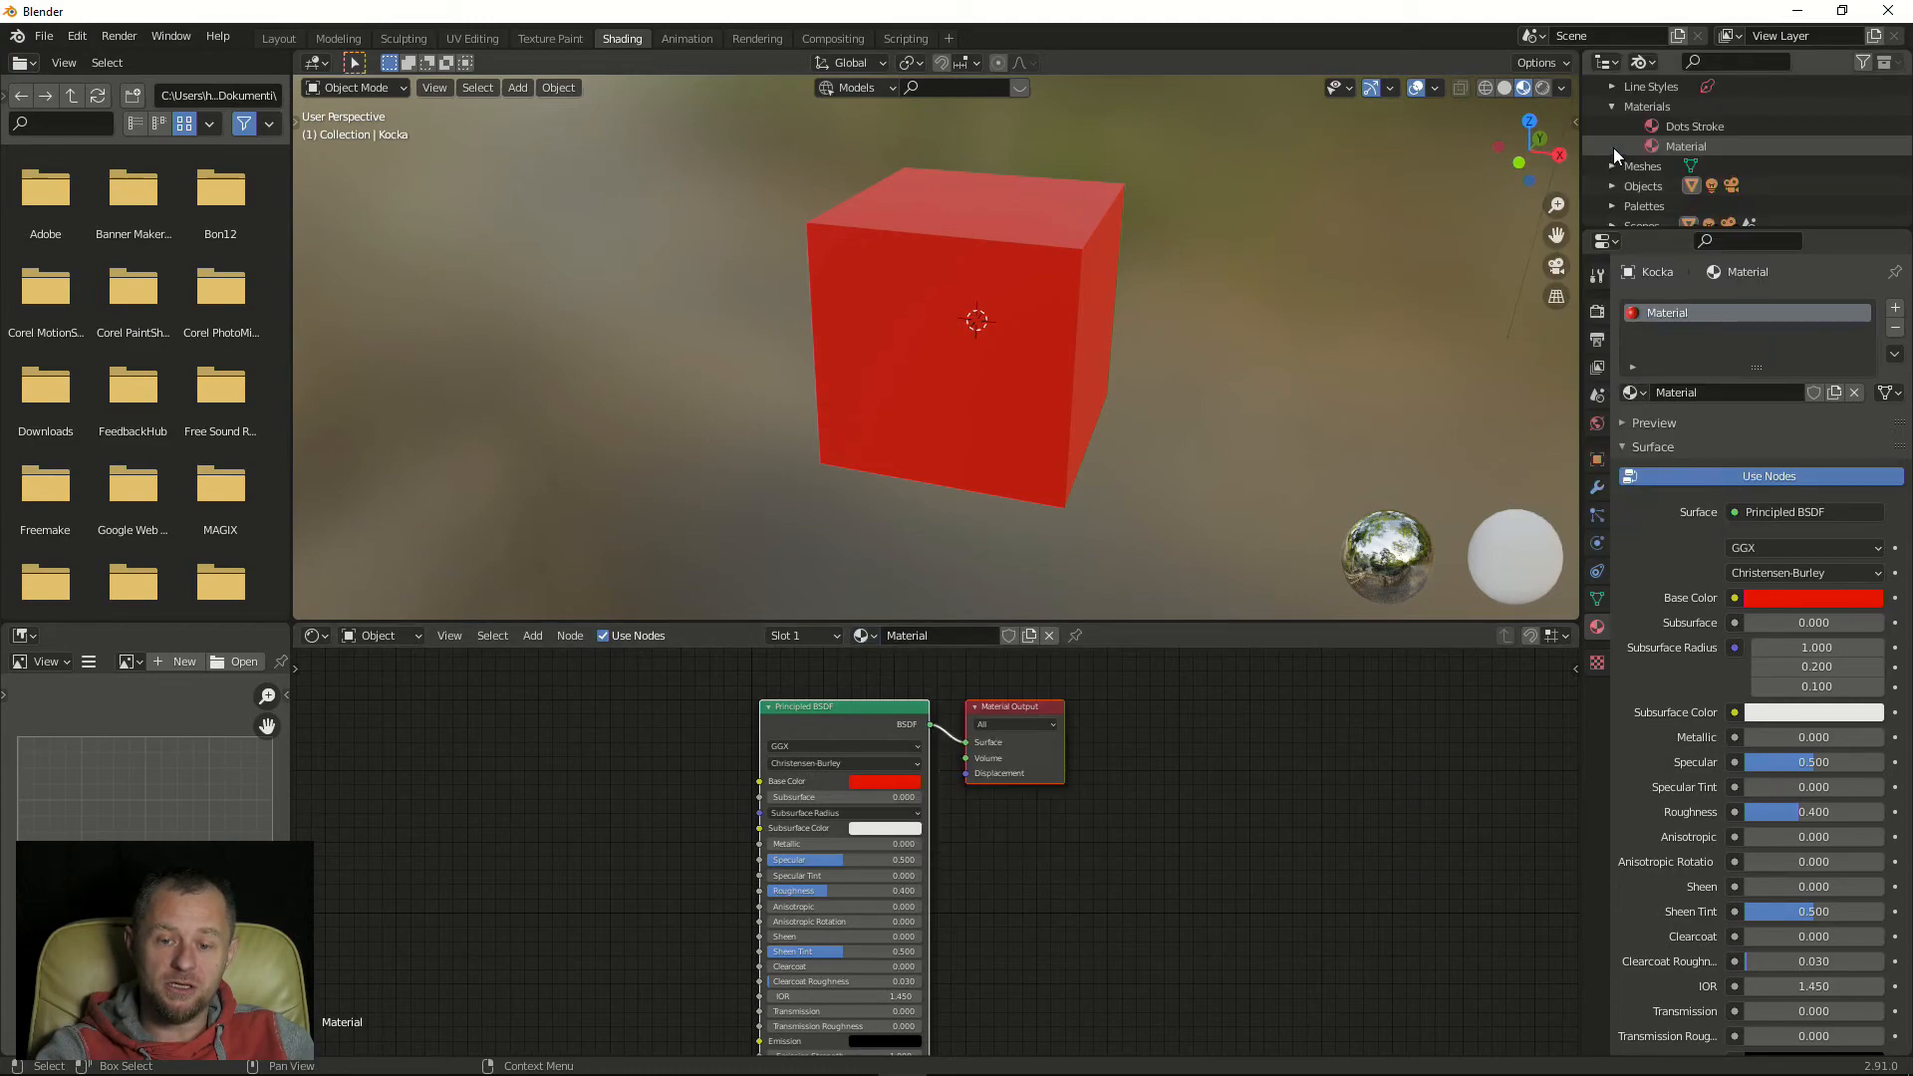
{"action": "middle_click_drag", "start_coordinate": [1208, 349], "coordinate": [1269, 339]}
{"action": "middle_click_drag", "start_coordinate": [1186, 383], "coordinate": [1236, 385]}
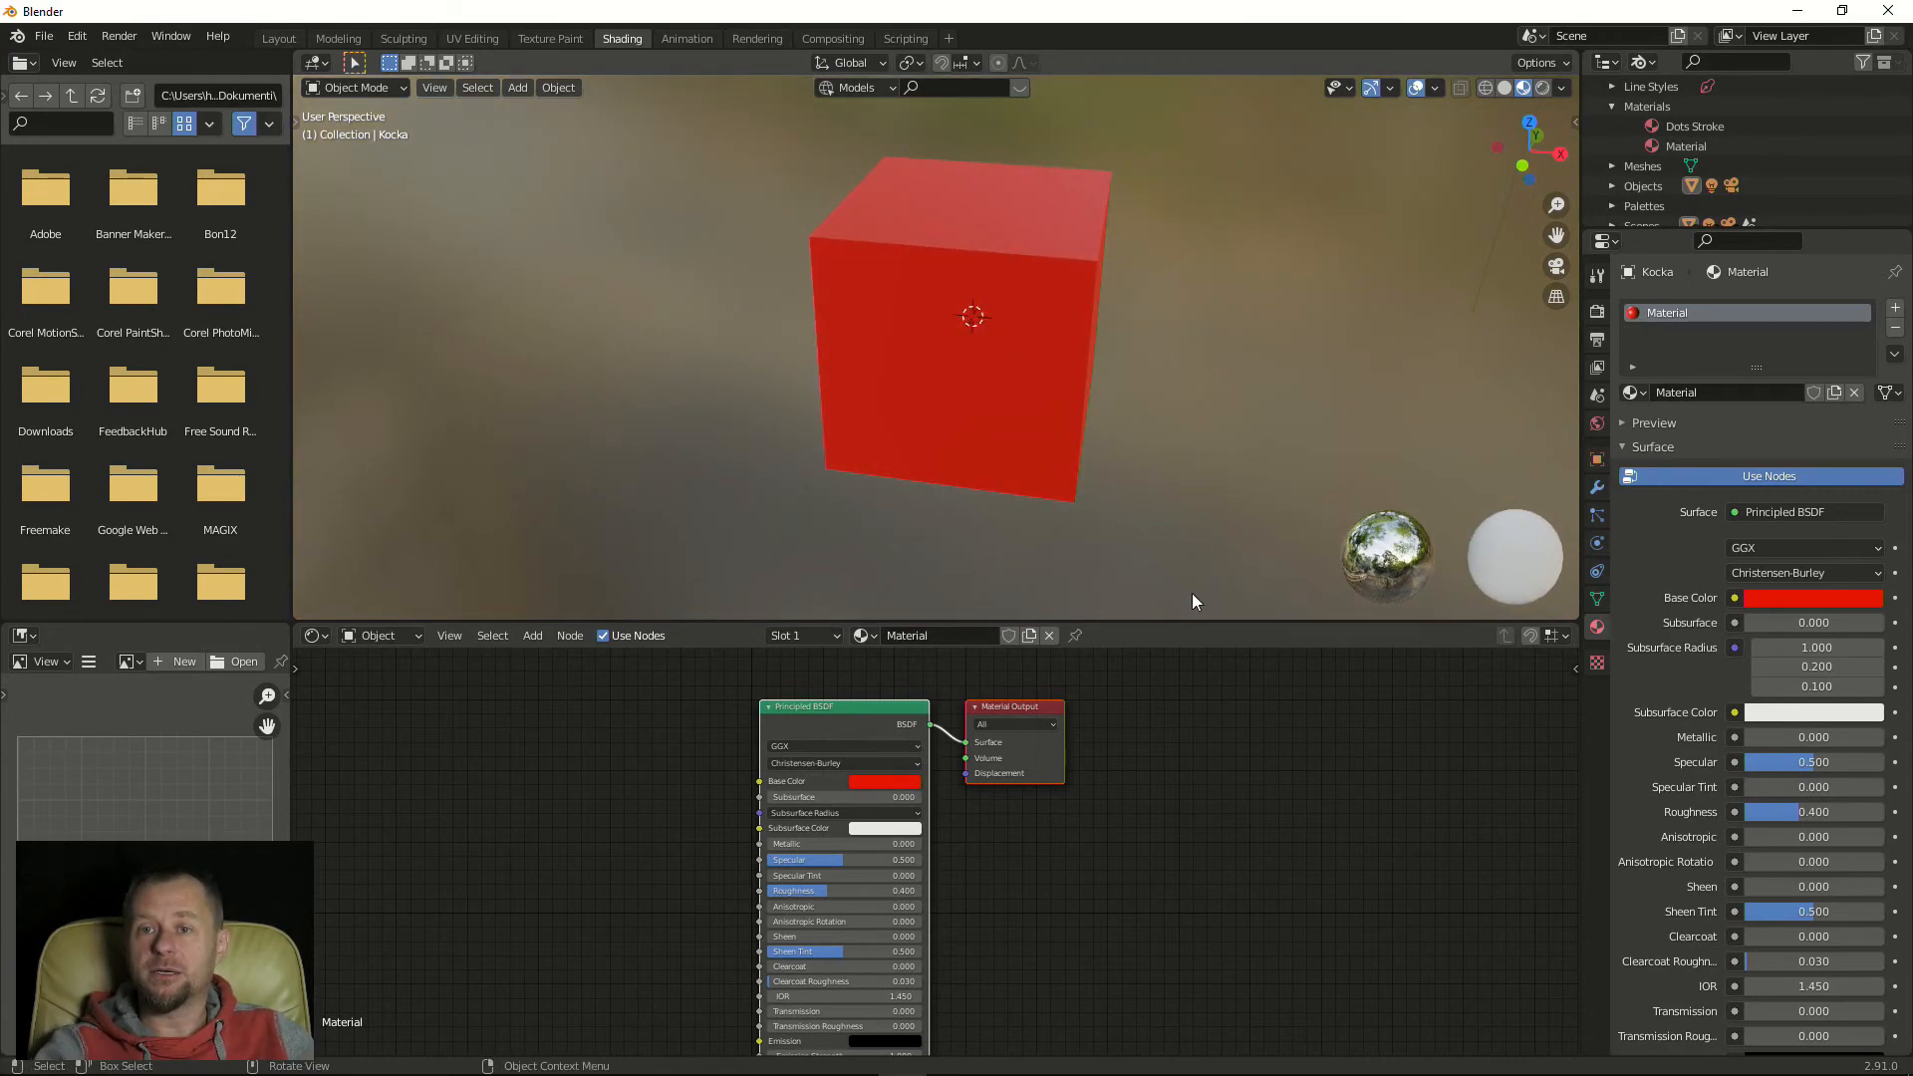
{"action": "mouse_move", "coordinate": [1193, 1075]}
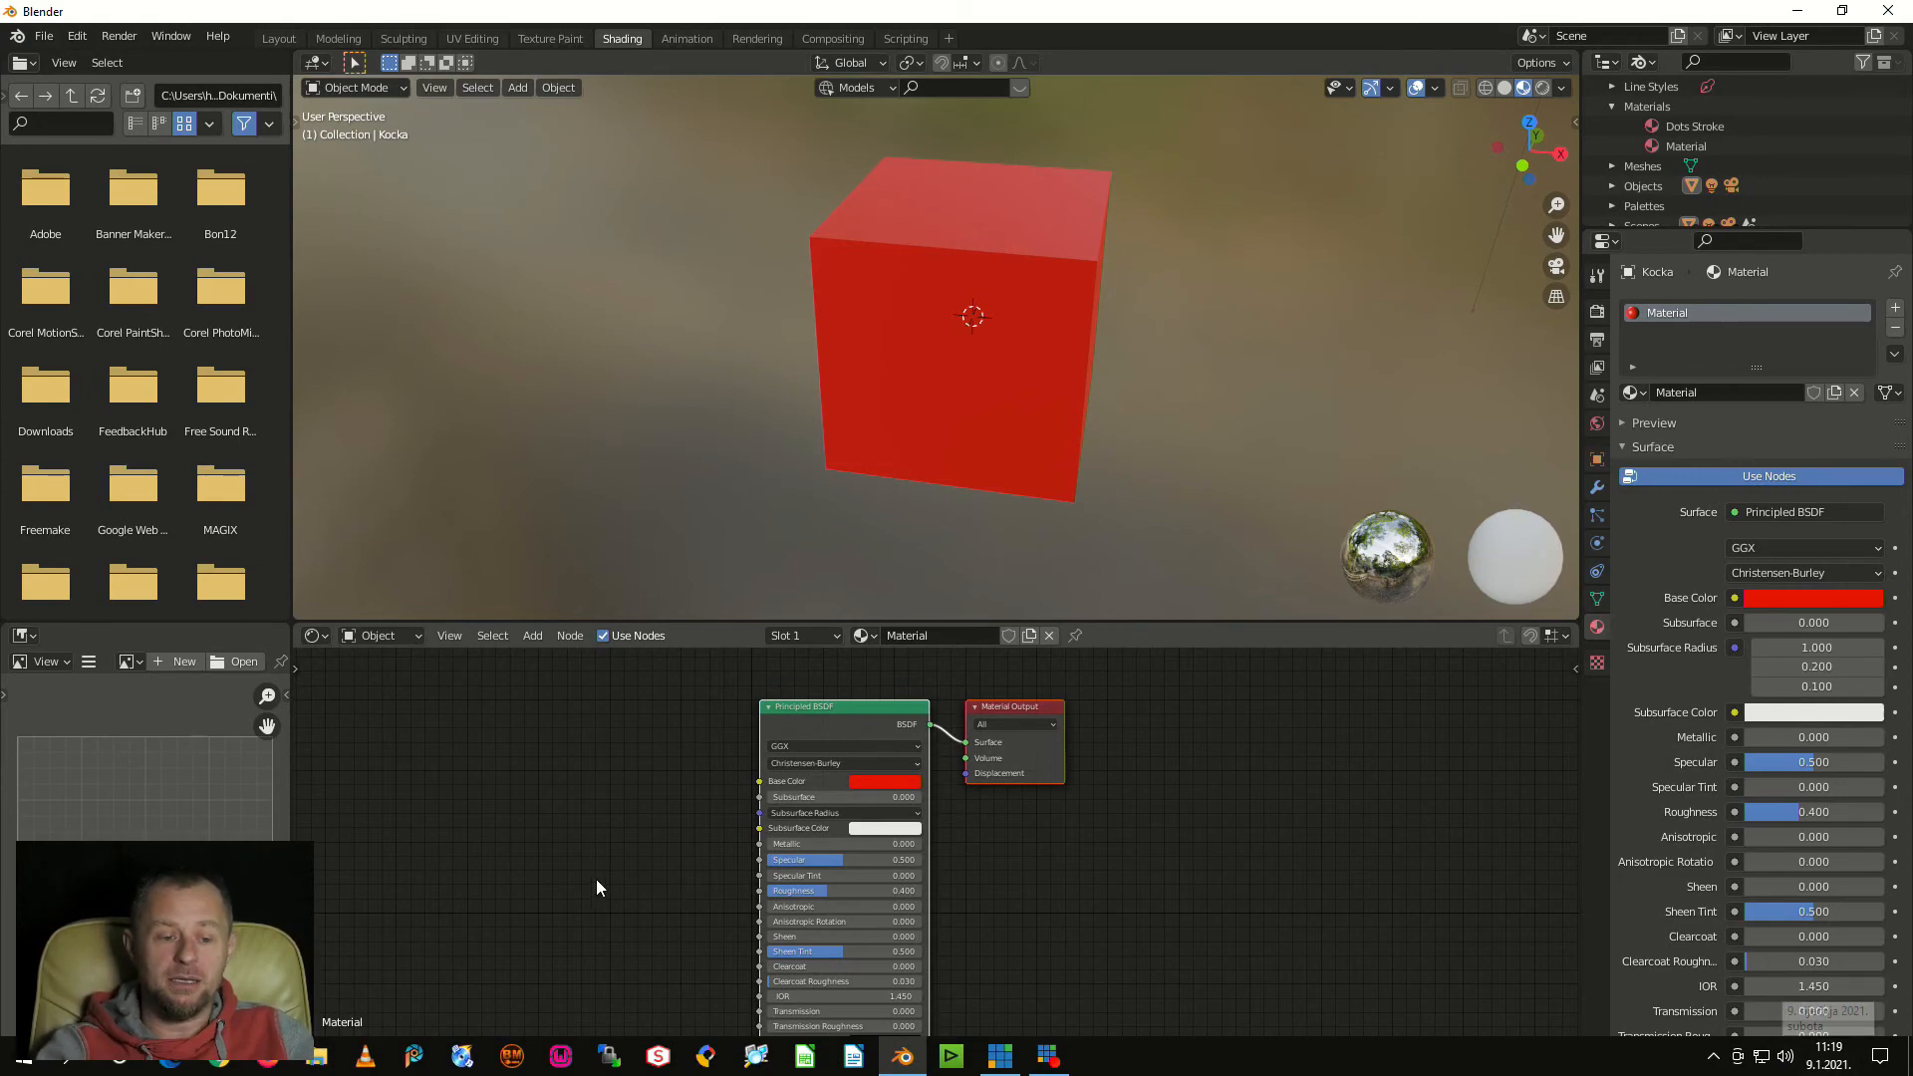
{"action": "middle_click_drag", "start_coordinate": [1209, 388], "coordinate": [1064, 389]}
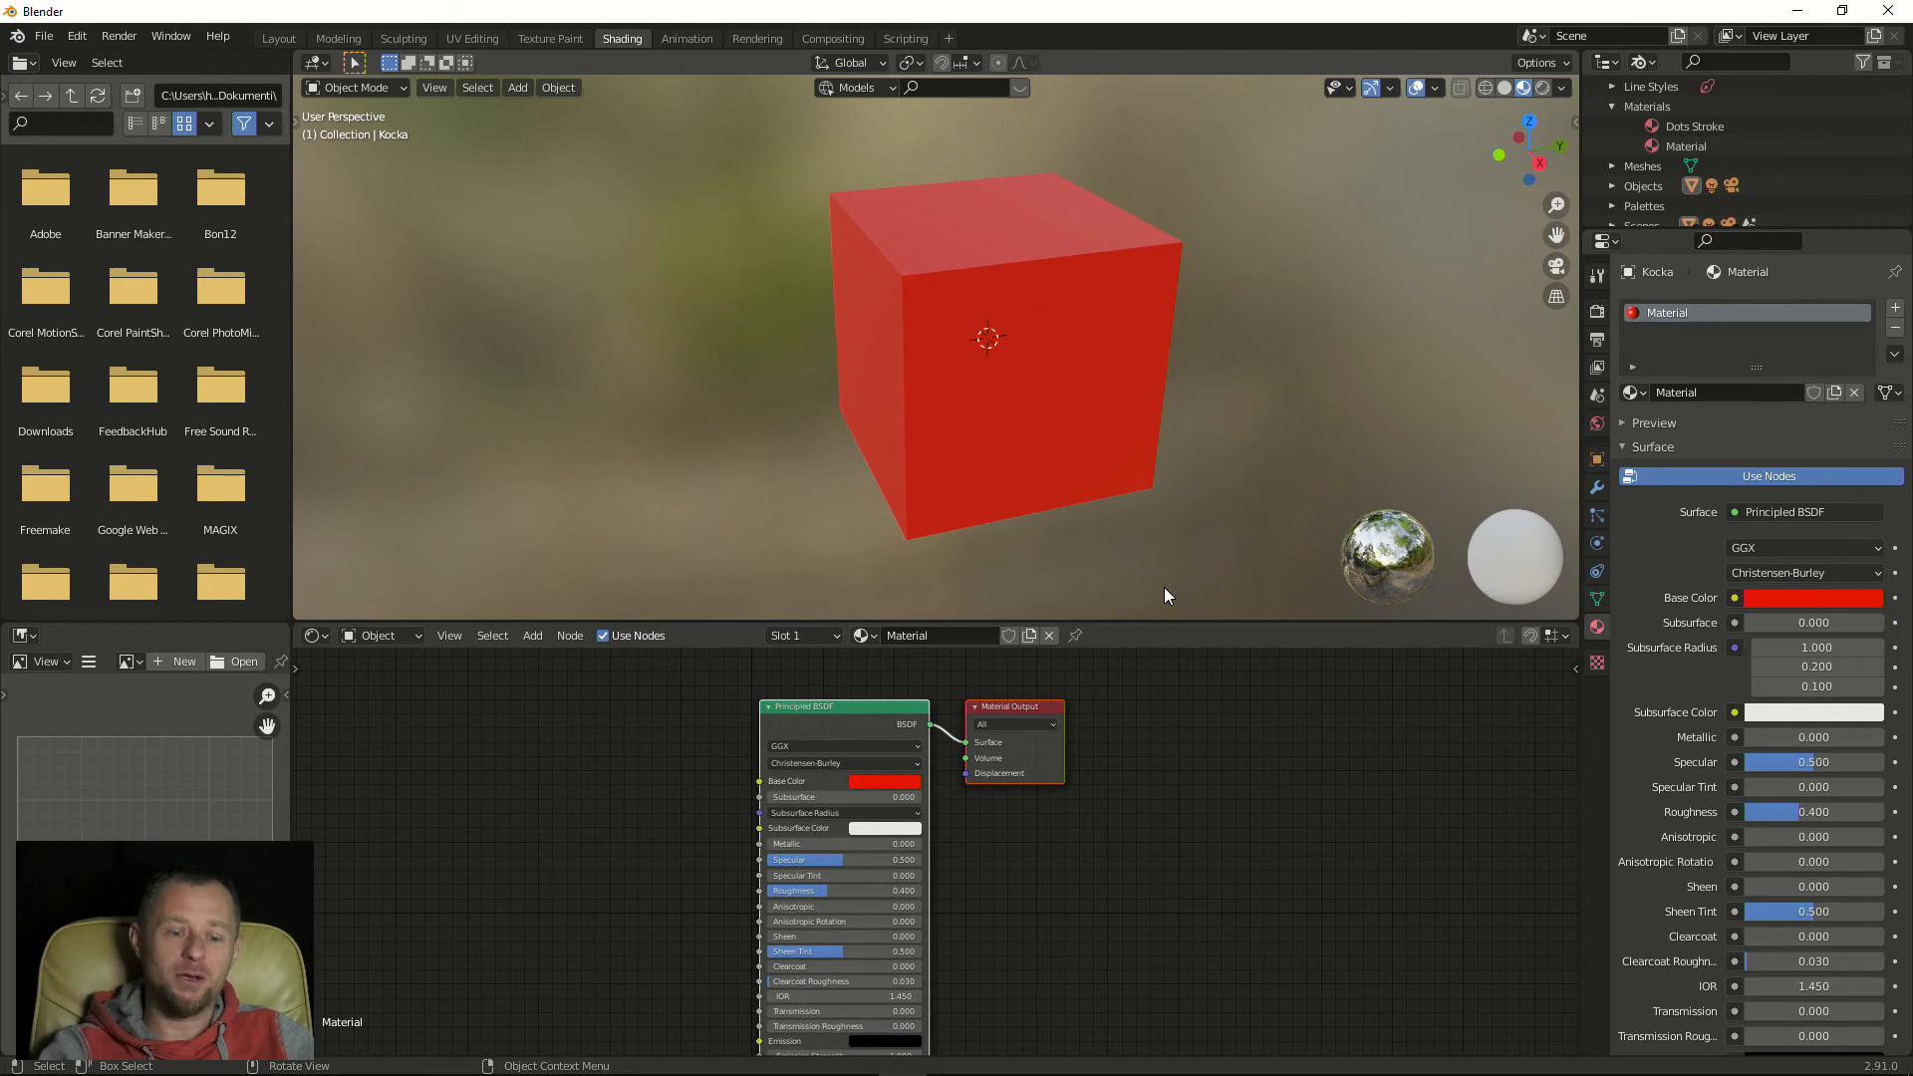
{"action": "middle_click_drag", "start_coordinate": [1165, 589], "coordinate": [1252, 363]}
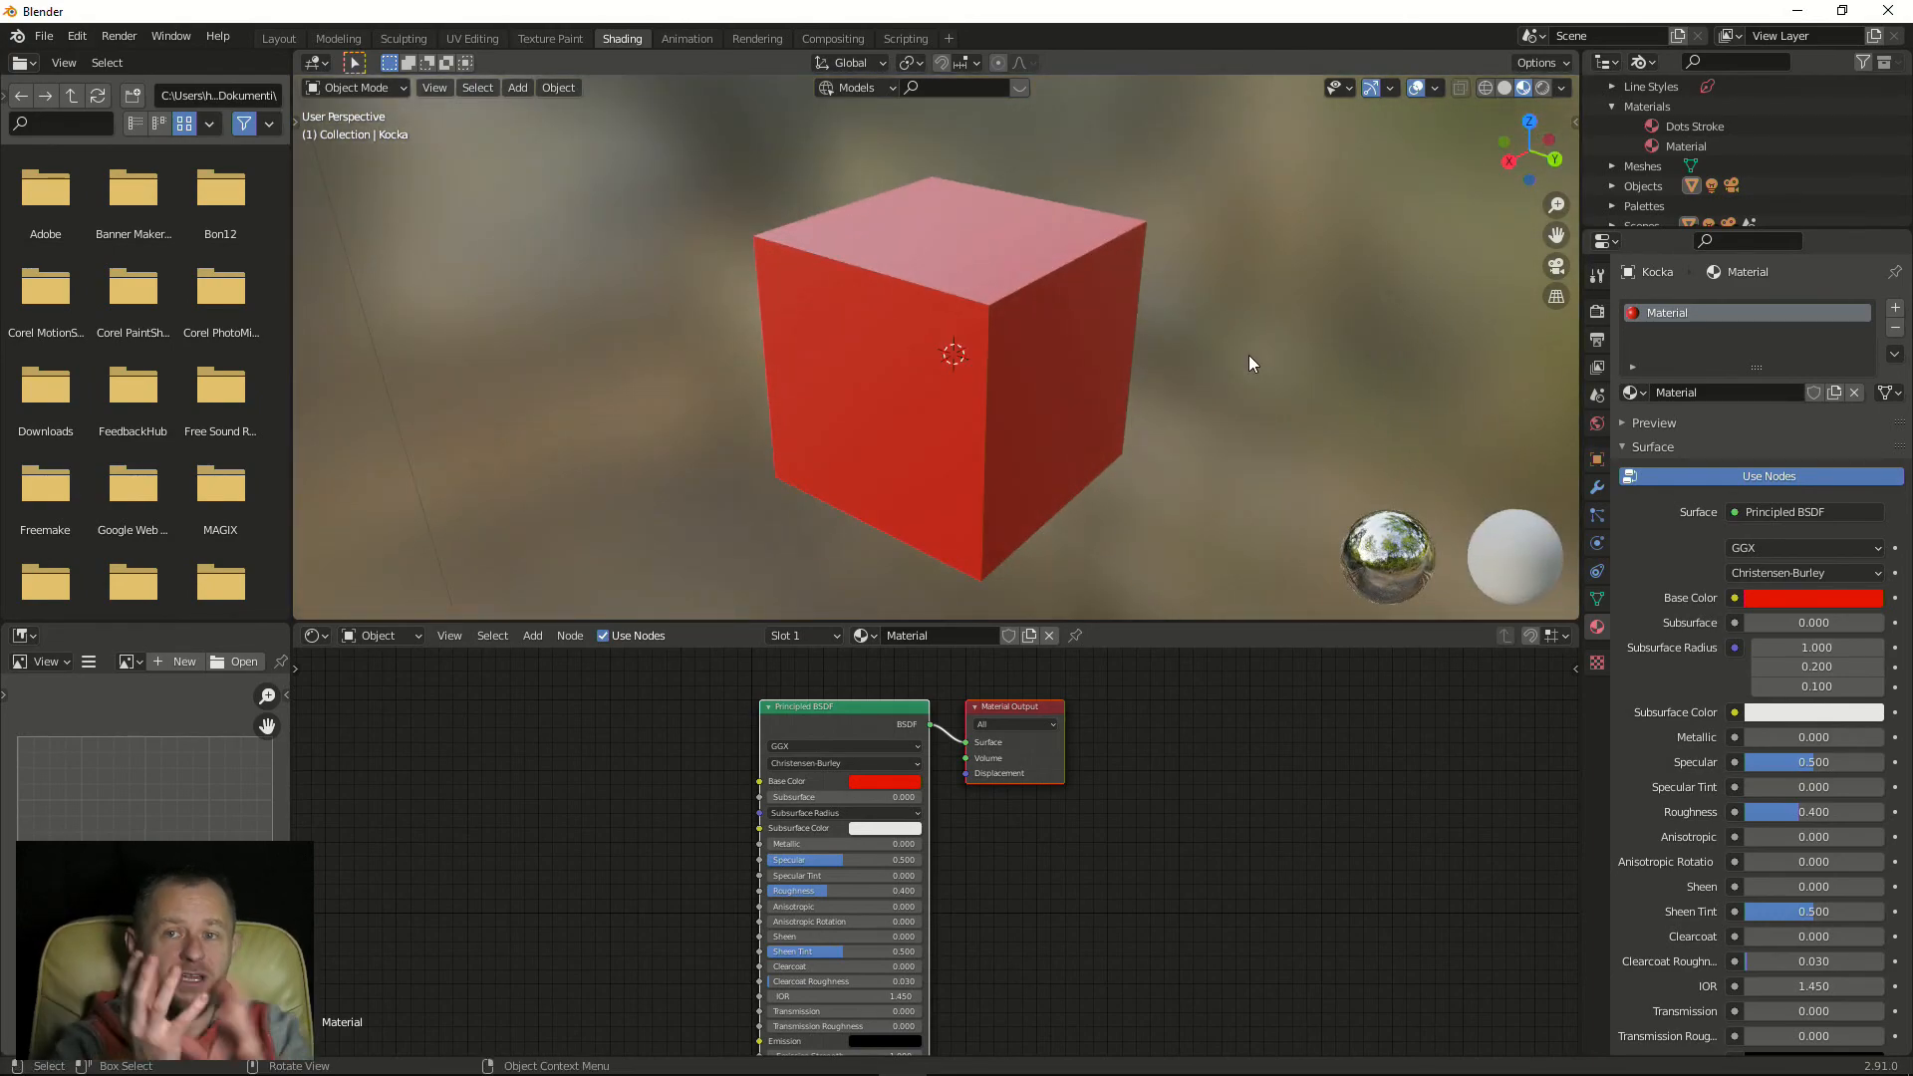